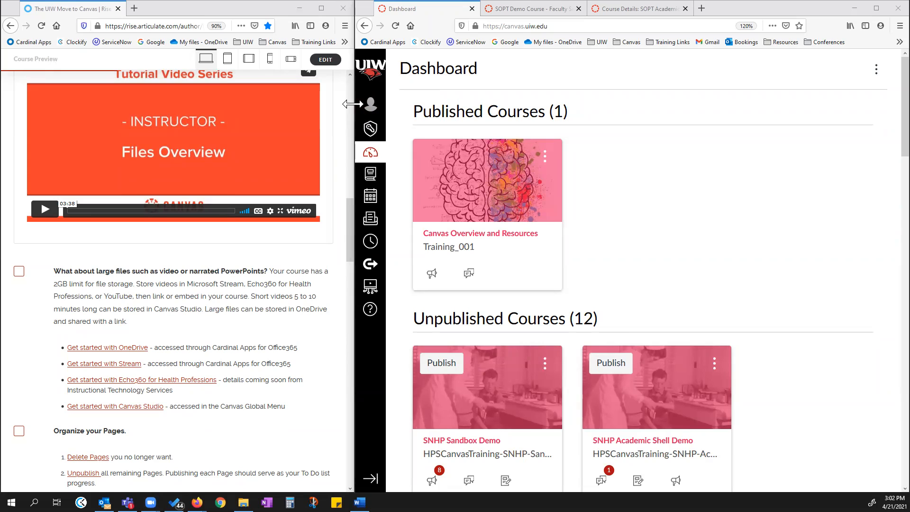
Open the Session 4: Prepare Graded Assignments lesson in the UIW Move to Canvas course.
{"action": "left_click_drag", "start_coordinate": [351, 104], "coordinate": [386, 104]}
{"action": "scroll", "coordinate": [229, 275], "scroll_direction": "up", "scroll_amount": 6}
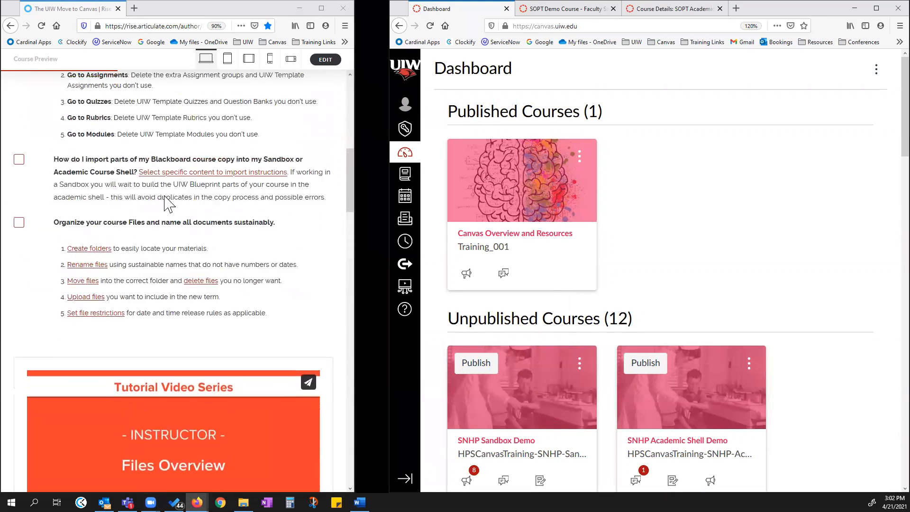
{"action": "scroll", "coordinate": [168, 204], "scroll_direction": "up", "scroll_amount": 15}
{"action": "left_click", "coordinate": [11, 112]}
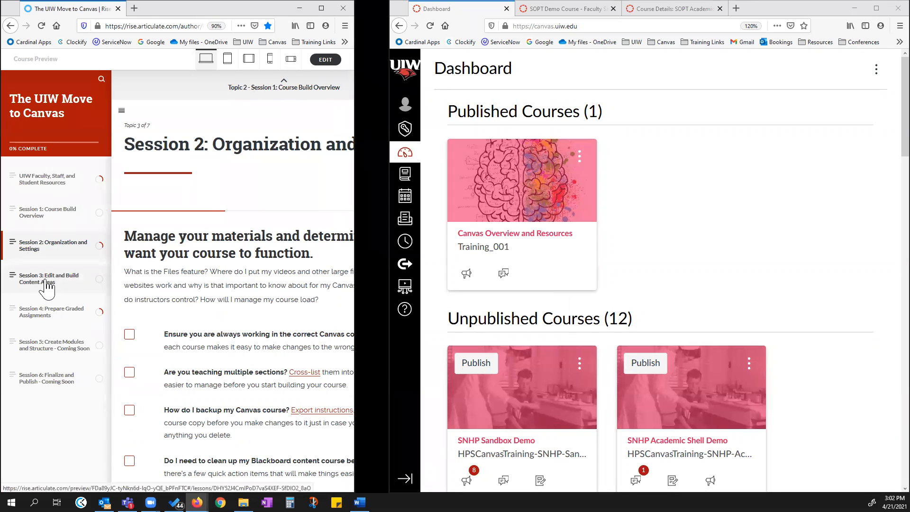
{"action": "left_click", "coordinate": [53, 316]}
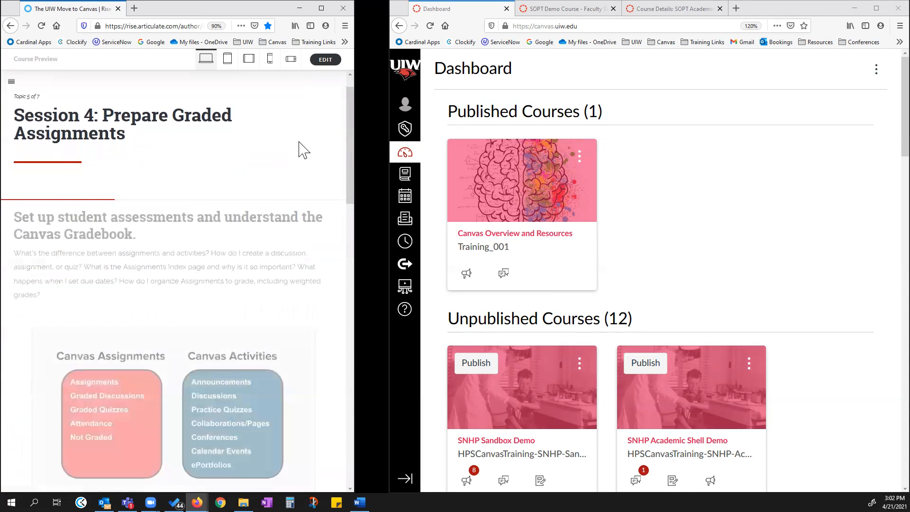
{"action": "scroll", "coordinate": [197, 179], "scroll_direction": "down", "scroll_amount": 5}
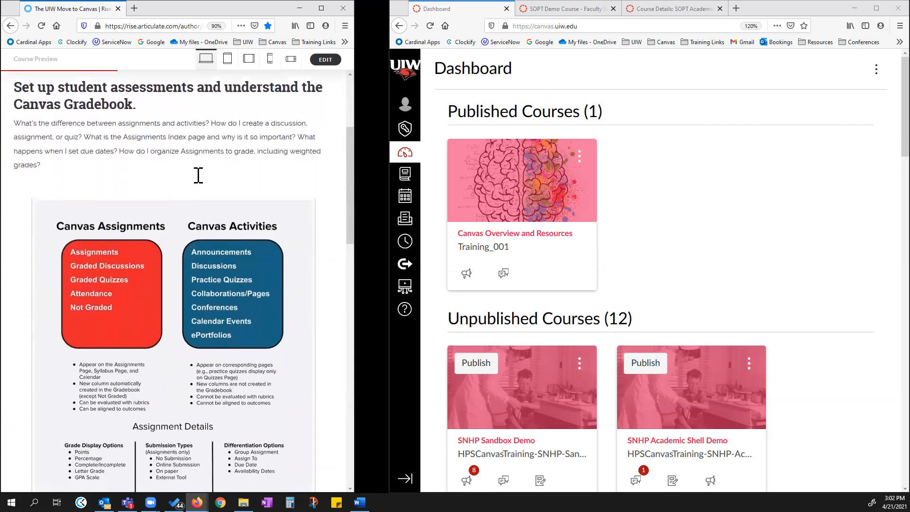
Open the SOPT Academic Shell Demo course and view its Course Stream.
{"action": "left_click", "coordinate": [575, 10]}
{"action": "left_click", "coordinate": [459, 111]}
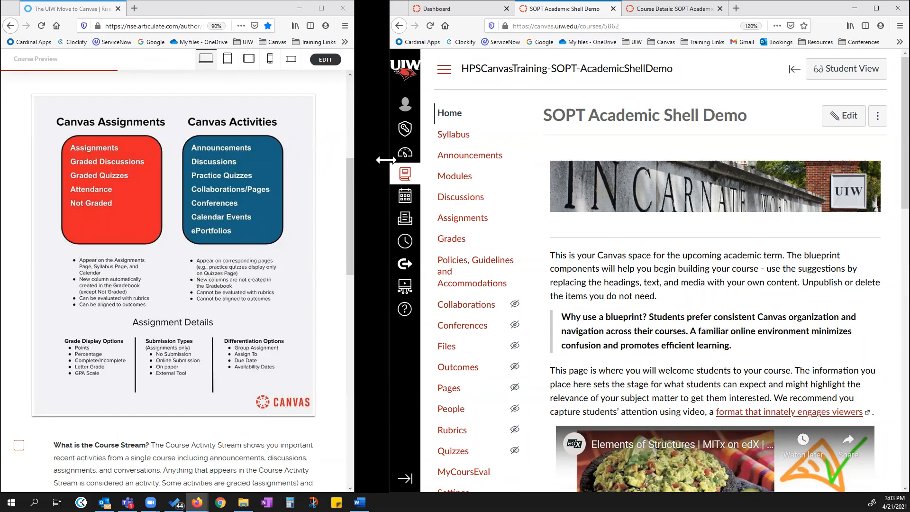
{"action": "left_click_drag", "start_coordinate": [386, 160], "coordinate": [232, 160]}
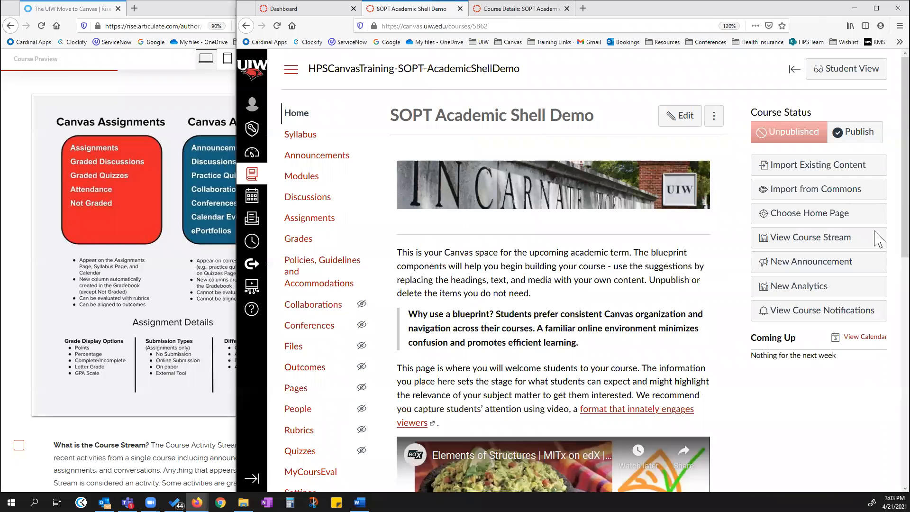
{"action": "left_click", "coordinate": [817, 241]}
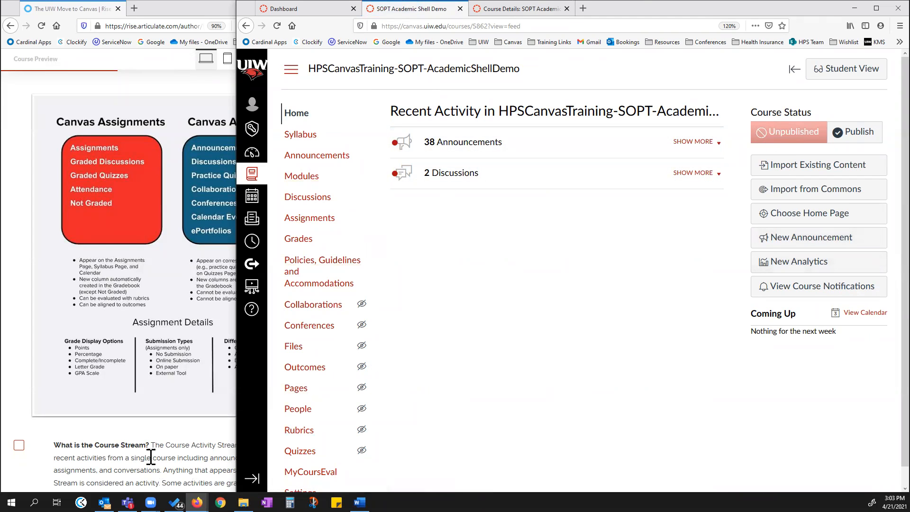
Highlight the sentence about graded and non-graded activities in the Course Stream checklist item.
{"action": "scroll", "coordinate": [151, 452], "scroll_direction": "down", "scroll_amount": 4}
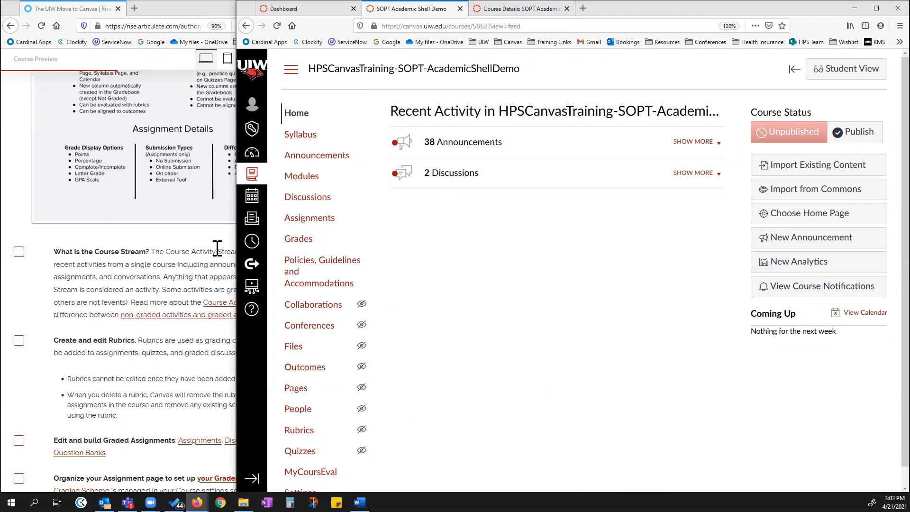
{"action": "left_click", "coordinate": [217, 243]}
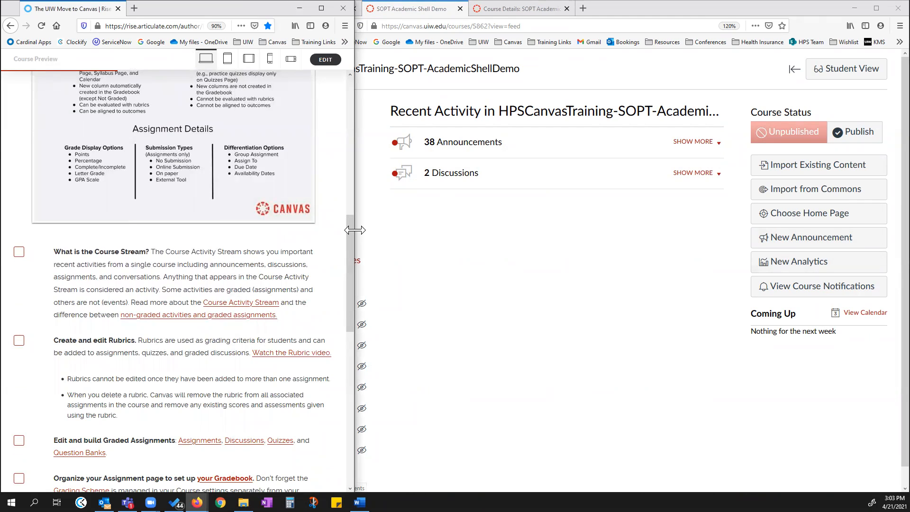
{"action": "left_click_drag", "start_coordinate": [354, 229], "coordinate": [261, 230]}
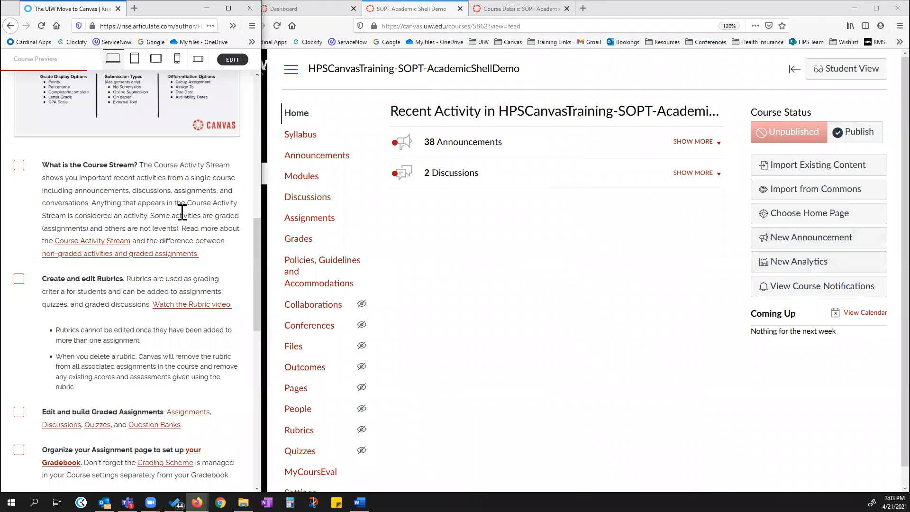
{"action": "left_click_drag", "start_coordinate": [150, 217], "coordinate": [182, 229]}
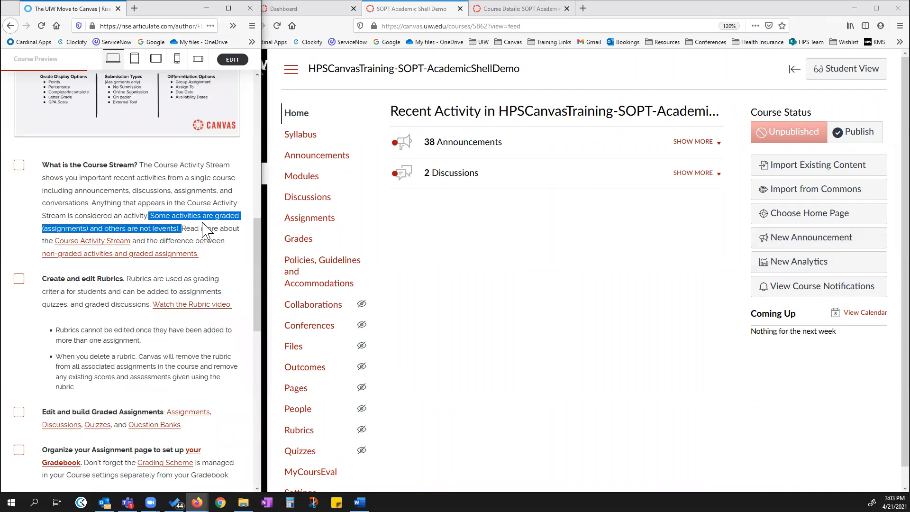
{"action": "scroll", "coordinate": [187, 244], "scroll_direction": "up", "scroll_amount": 4}
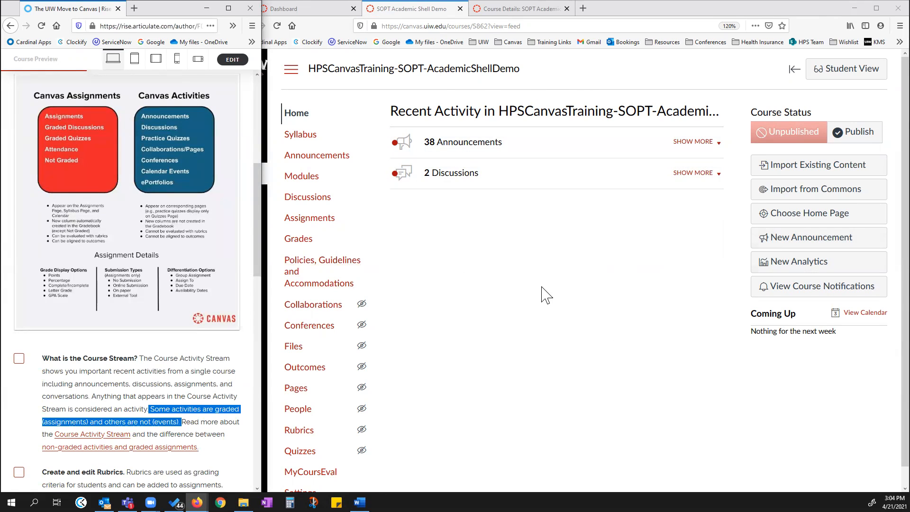
Preview the course stream in Student View, then leave Student View and return to the course Home page.
{"action": "left_click", "coordinate": [847, 71]}
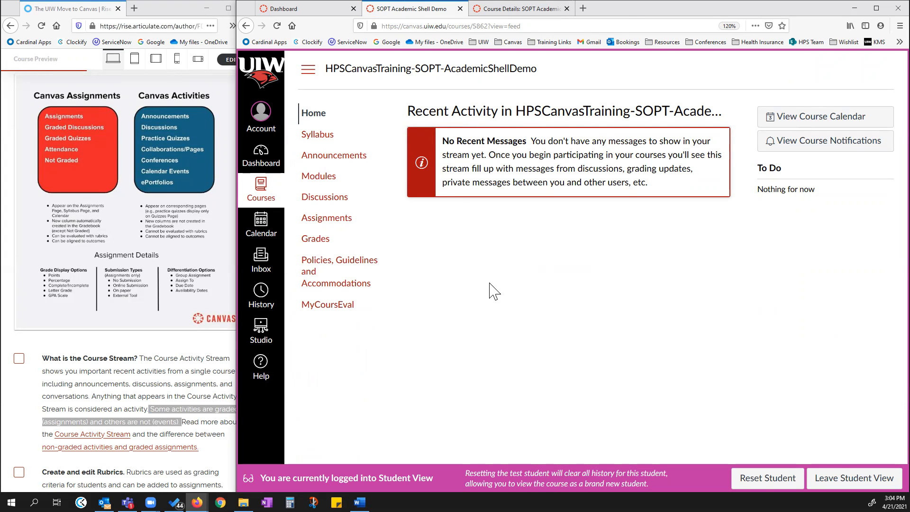
{"action": "left_click", "coordinate": [853, 477]}
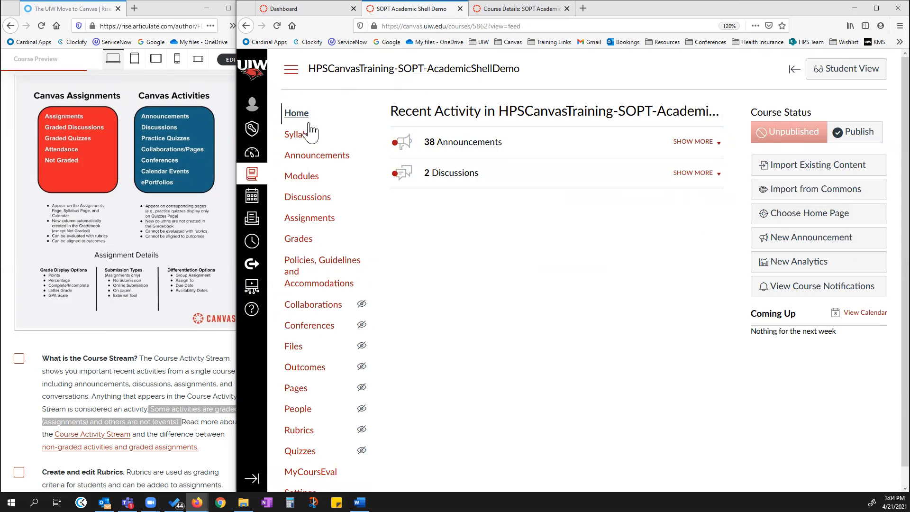
{"action": "left_click", "coordinate": [296, 112]}
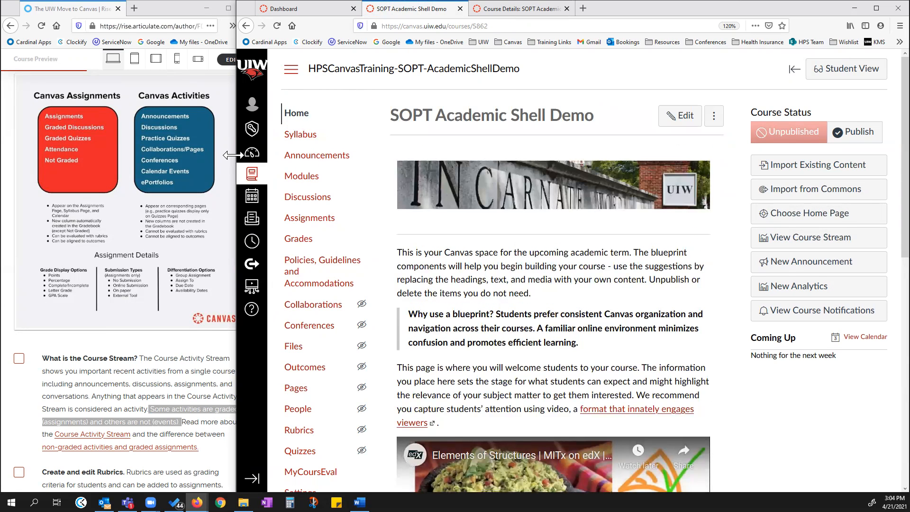
{"action": "left_click_drag", "start_coordinate": [232, 155], "coordinate": [264, 155]}
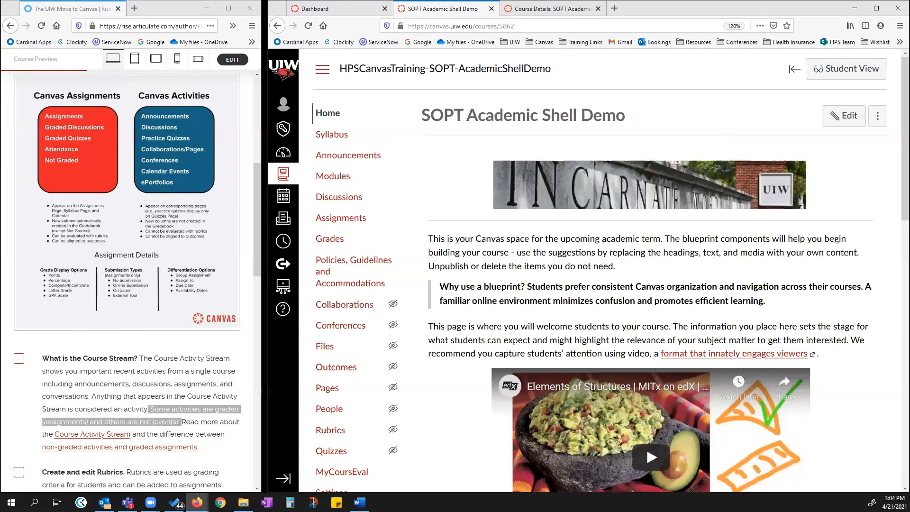
Check off the "What is the Course Stream?" checklist item in the lesson.
{"action": "left_click", "coordinate": [19, 358]}
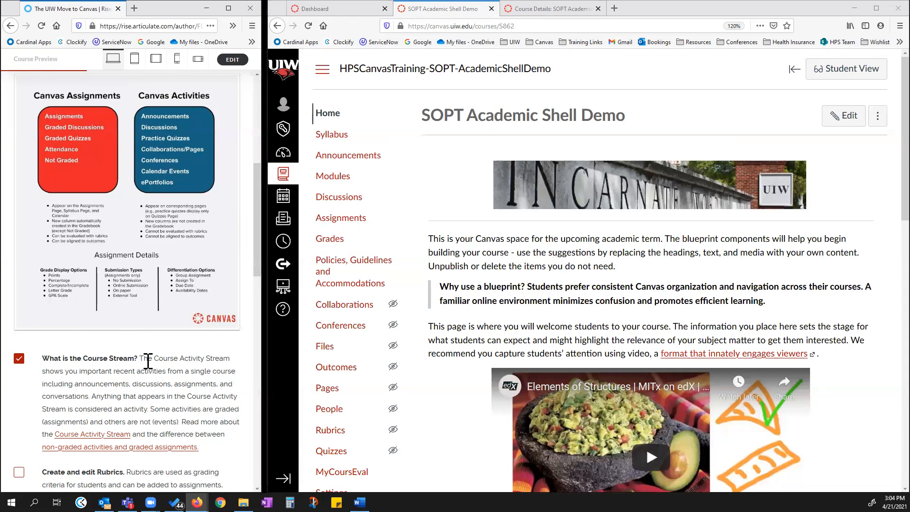
{"action": "scroll", "coordinate": [145, 364], "scroll_direction": "down", "scroll_amount": 4}
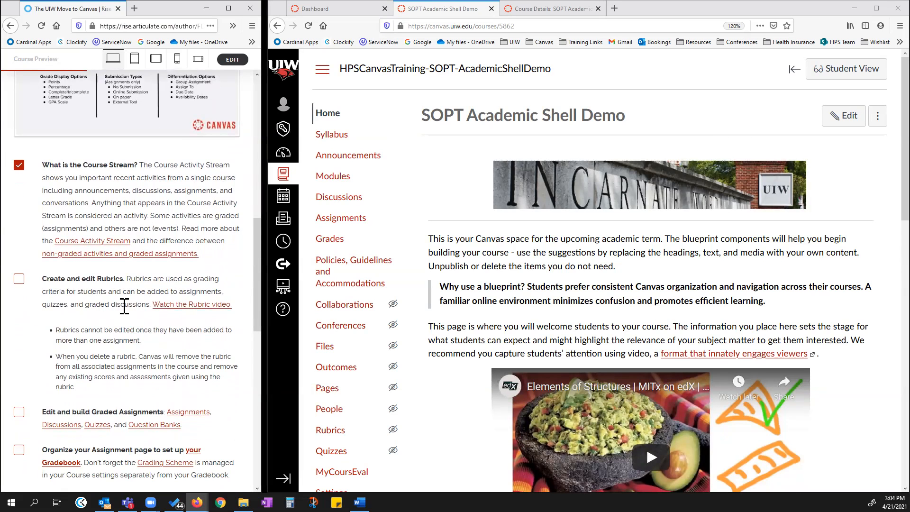
{"action": "scroll", "coordinate": [92, 296], "scroll_direction": "down", "scroll_amount": 2}
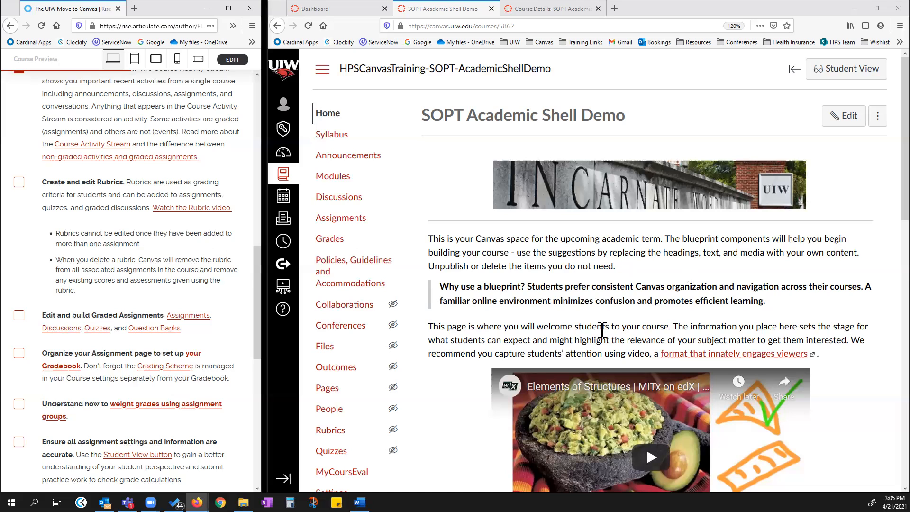
Open the course Rubrics page in both course tabs and collapse the Rubrics help tray.
{"action": "left_click", "coordinate": [330, 430]}
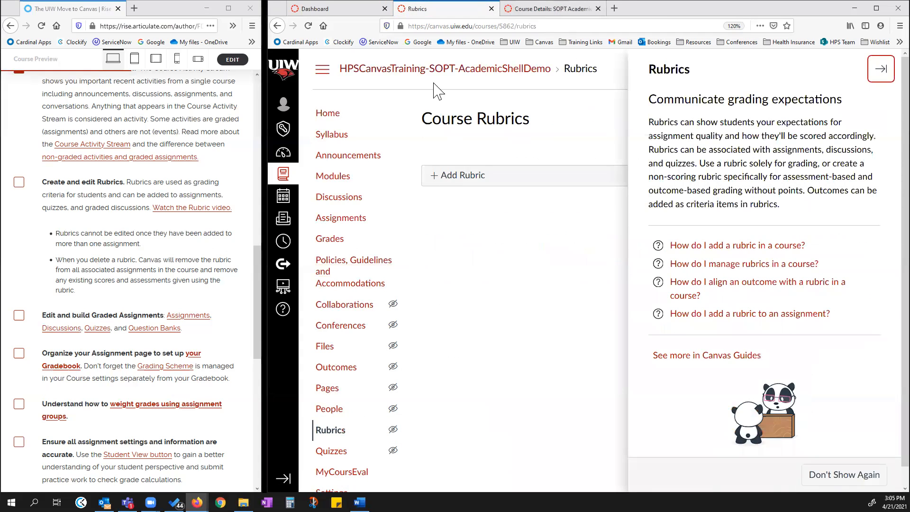
{"action": "left_click", "coordinate": [537, 13]}
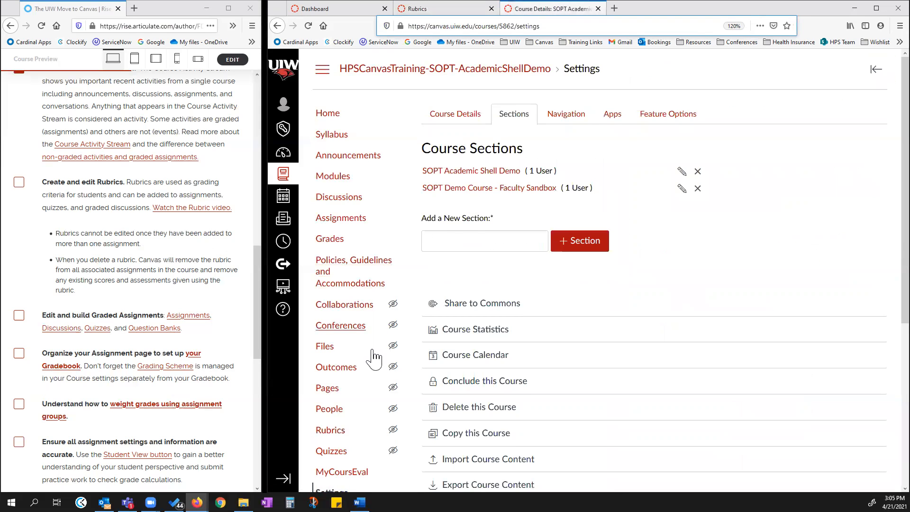
{"action": "scroll", "coordinate": [335, 402], "scroll_direction": "down", "scroll_amount": 2}
{"action": "scroll", "coordinate": [337, 374], "scroll_direction": "up", "scroll_amount": 1}
{"action": "left_click", "coordinate": [336, 372]}
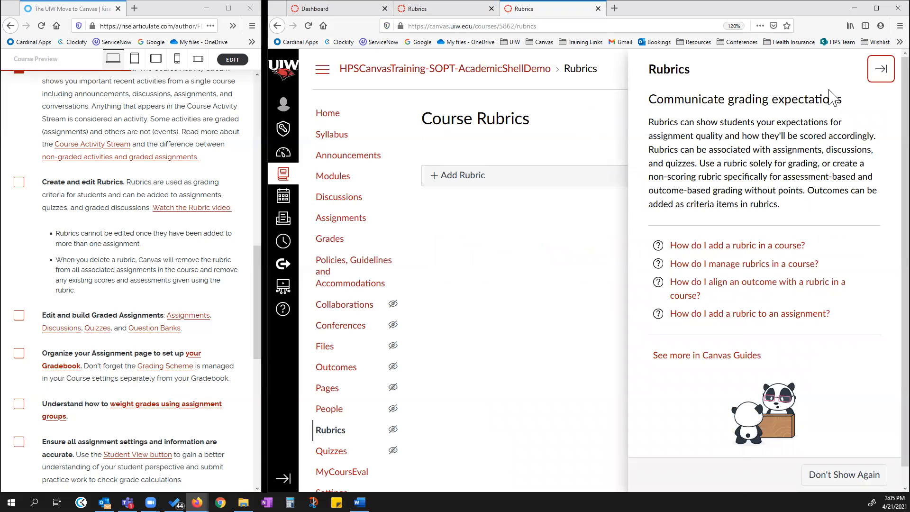
{"action": "left_click", "coordinate": [880, 68]}
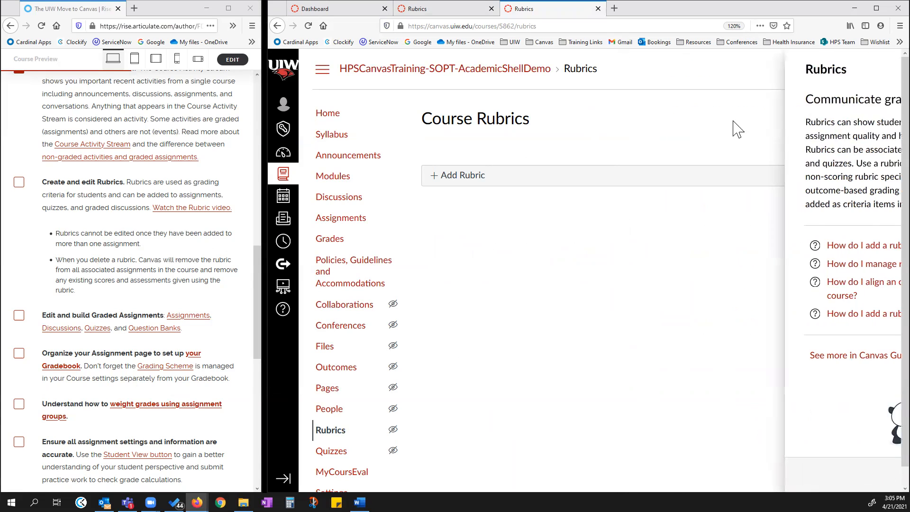
{"action": "left_click", "coordinate": [462, 18]}
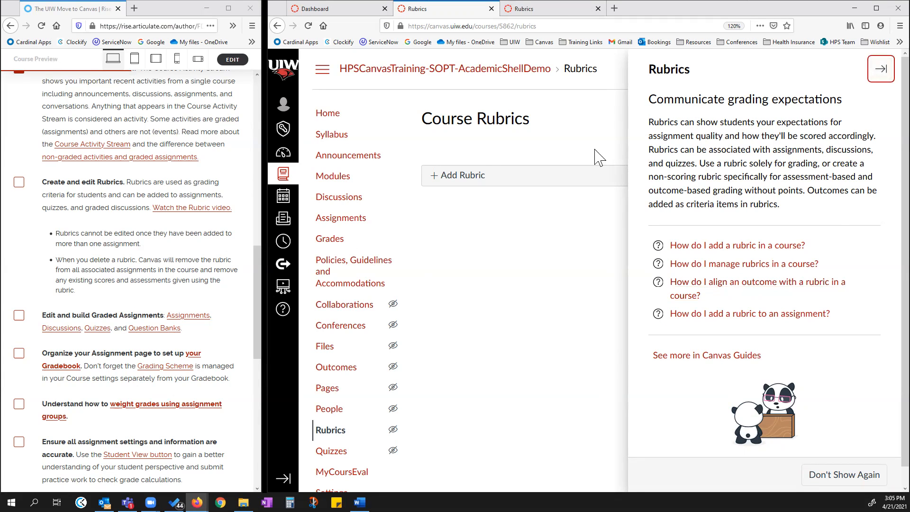
{"action": "left_click", "coordinate": [880, 75]}
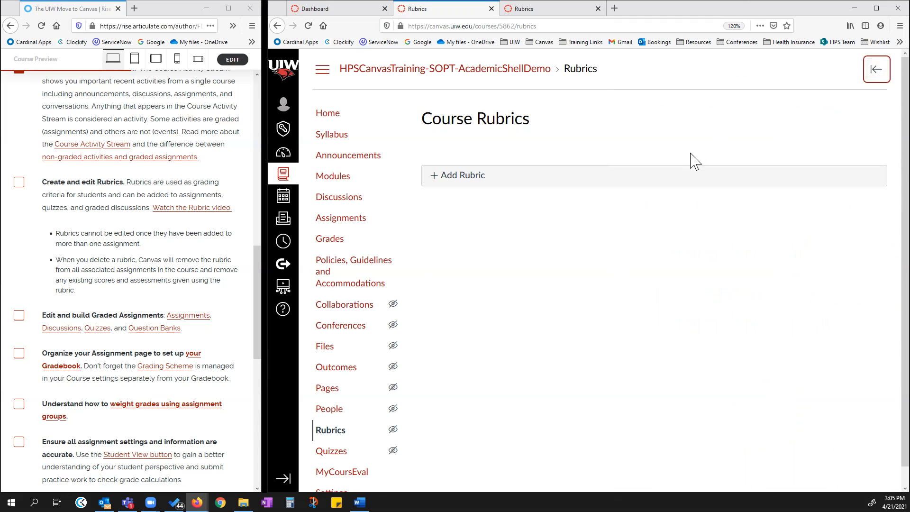
{"action": "left_click", "coordinate": [877, 74]}
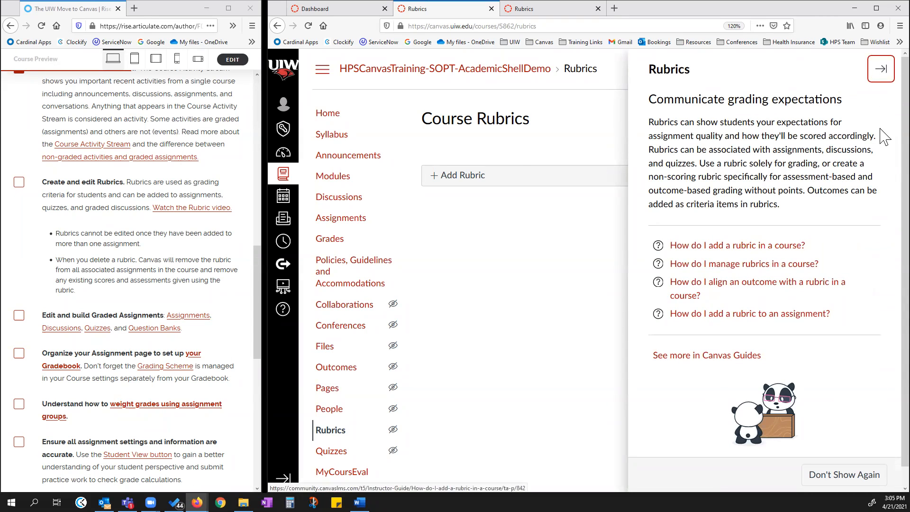
{"action": "left_click", "coordinate": [880, 71]}
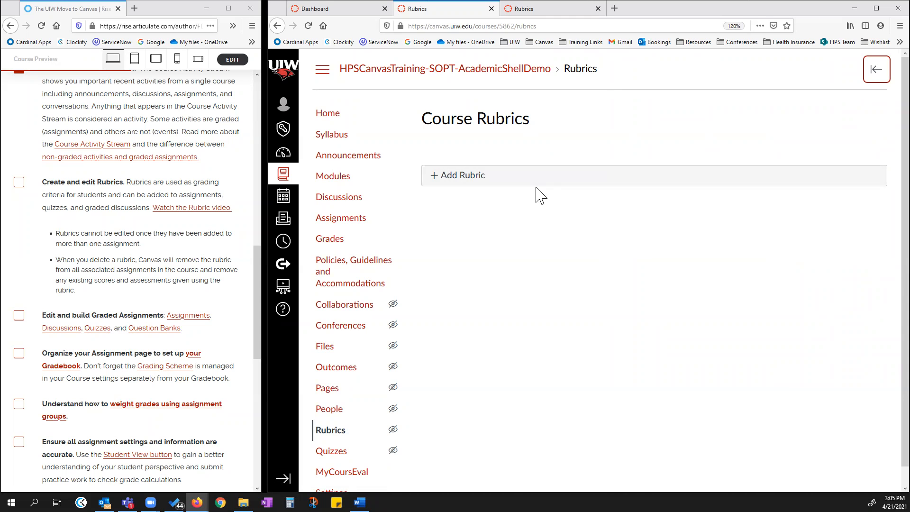
Add a new rubric titled "Example Rubric".
{"action": "left_click", "coordinate": [468, 178]}
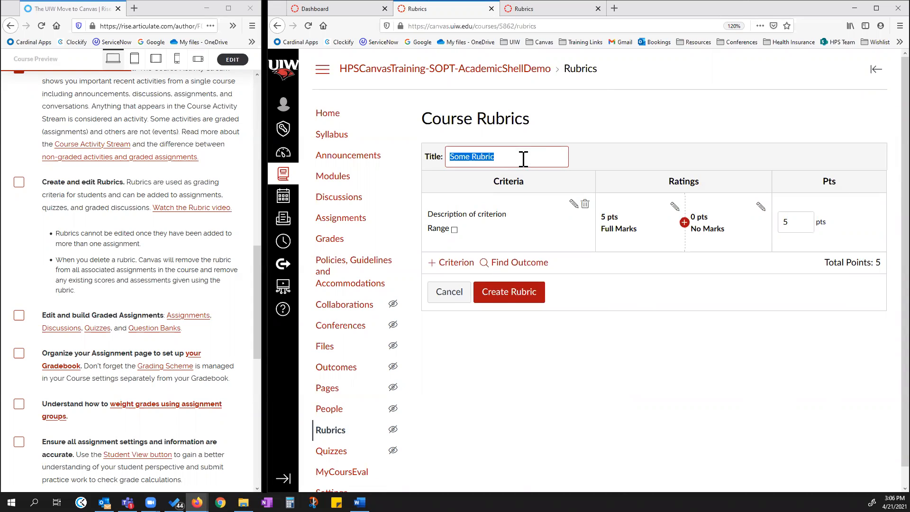
{"action": "left_click", "coordinate": [482, 157]}
{"action": "left_click_drag", "start_coordinate": [493, 156], "coordinate": [437, 159]}
{"action": "type", "text": "Examp"}
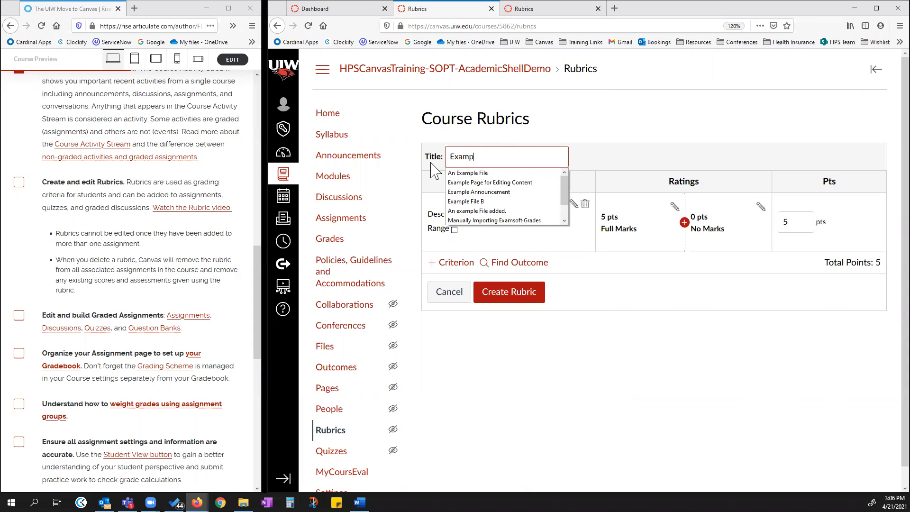
{"action": "type", "text": "le Rubric"}
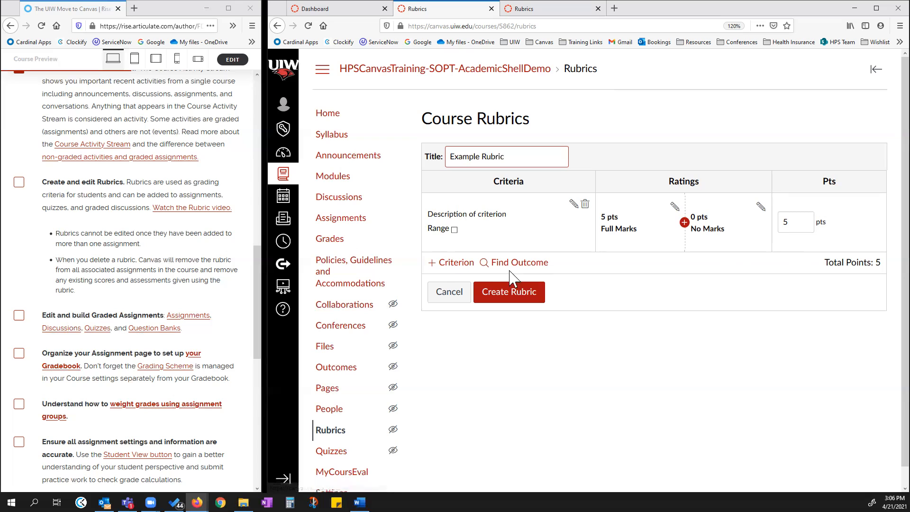
{"action": "left_click", "coordinate": [456, 265]}
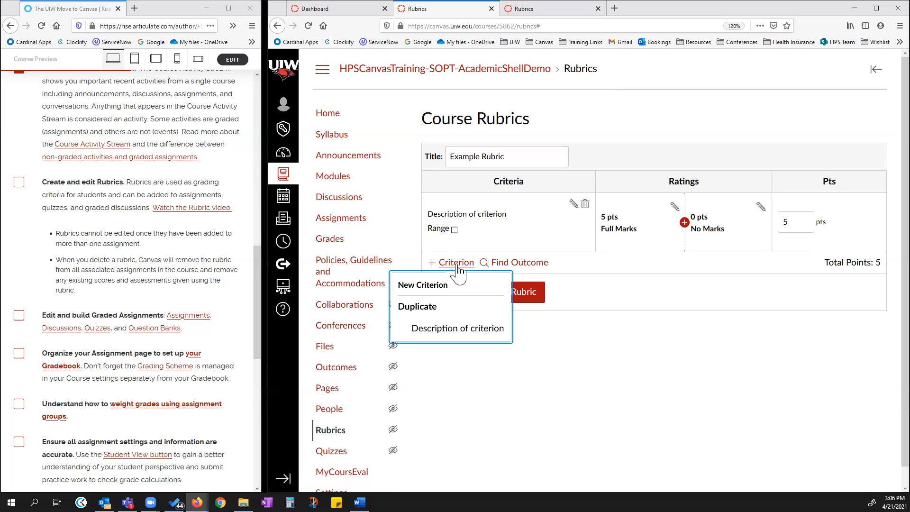
{"action": "left_click", "coordinate": [438, 284]}
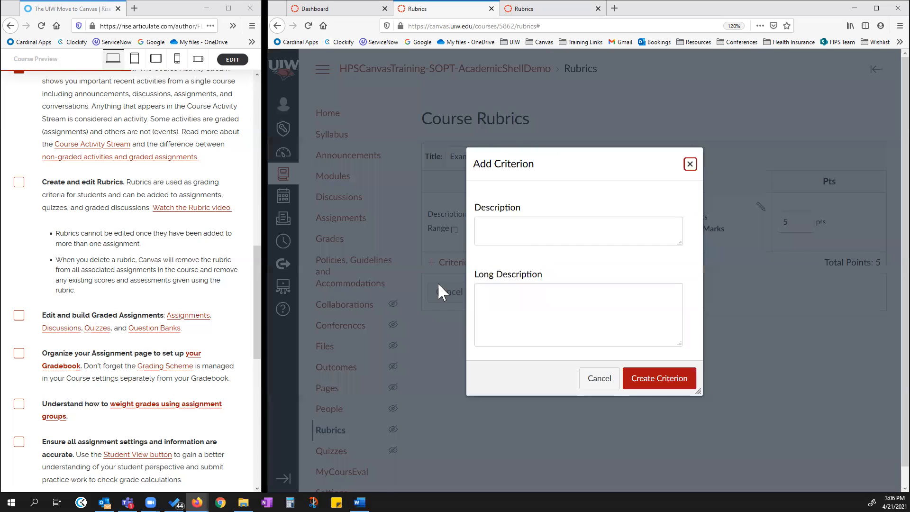
{"action": "left_click", "coordinate": [689, 164]}
{"action": "left_click", "coordinate": [457, 263]}
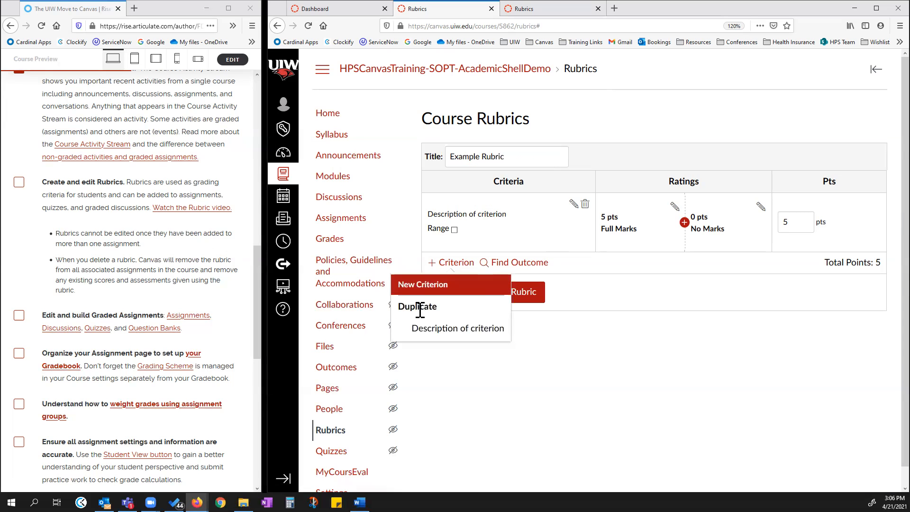
{"action": "left_click", "coordinate": [540, 214]}
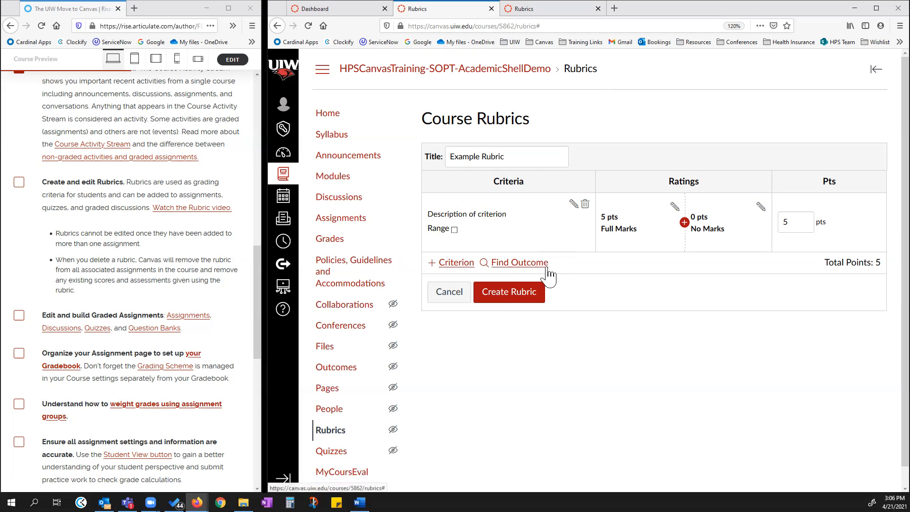
Open the criterion and rating edit dialogs of the new rubric and close each without changes.
{"action": "left_click", "coordinate": [573, 204]}
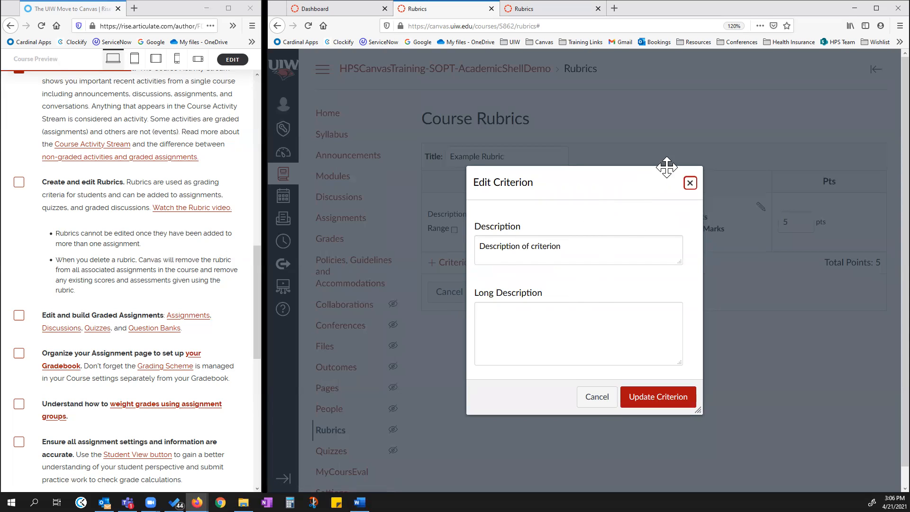
{"action": "left_click", "coordinate": [690, 183]}
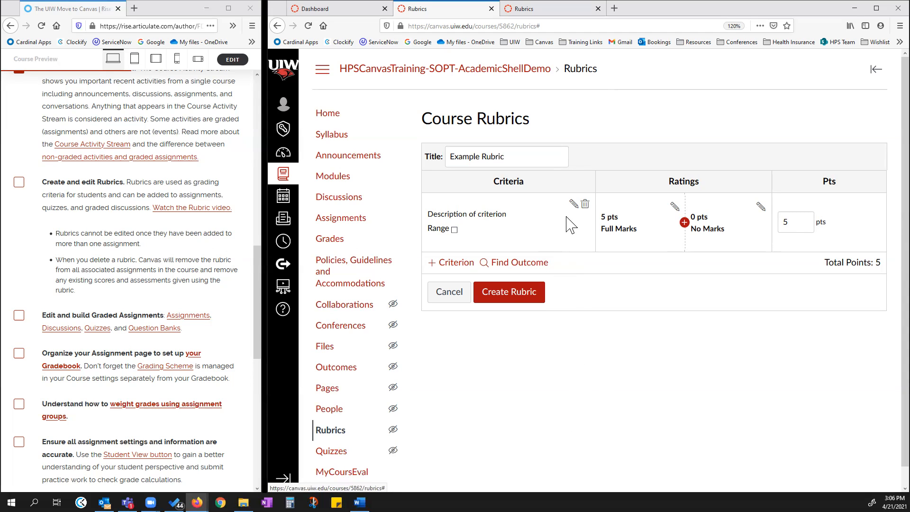
{"action": "left_click", "coordinate": [674, 206]}
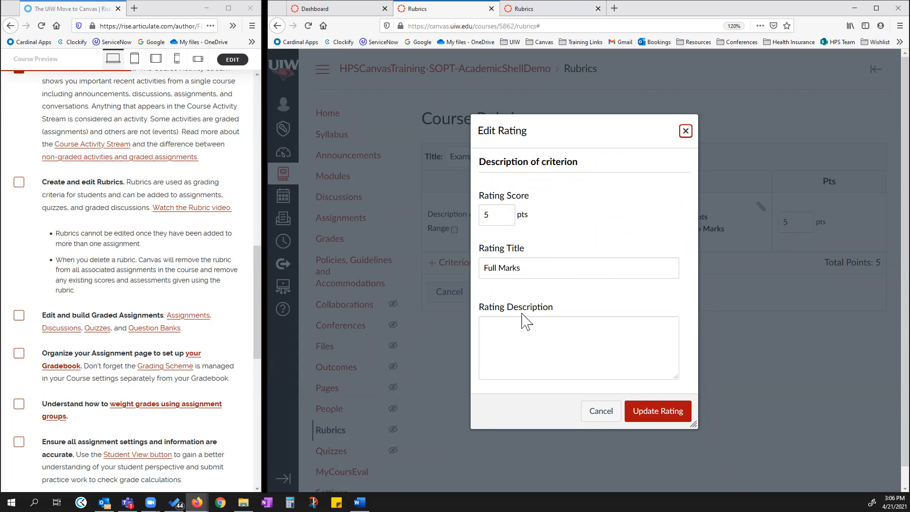
{"action": "left_click", "coordinate": [589, 415]}
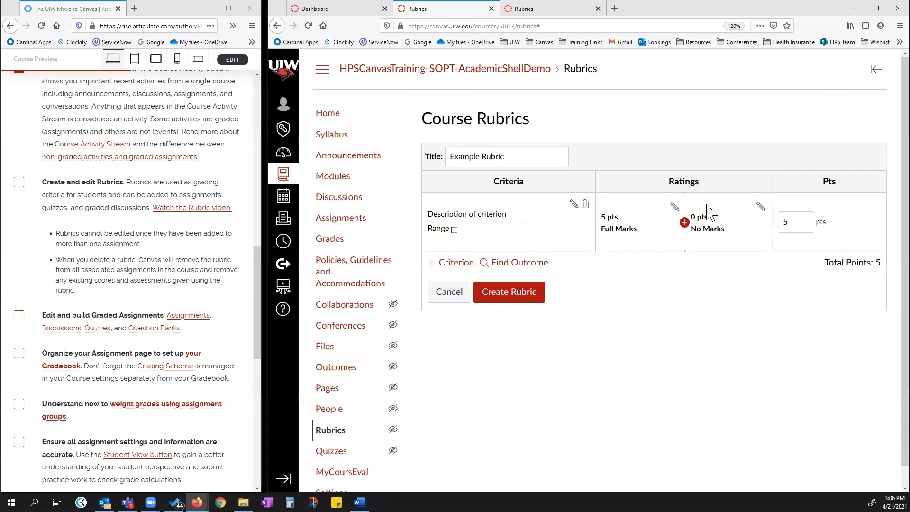
{"action": "left_click", "coordinate": [684, 223]}
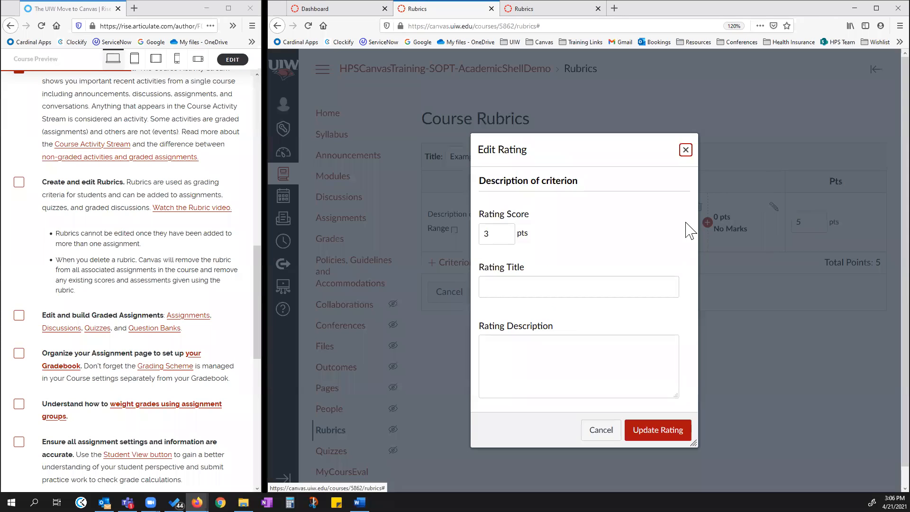
{"action": "left_click", "coordinate": [684, 148]}
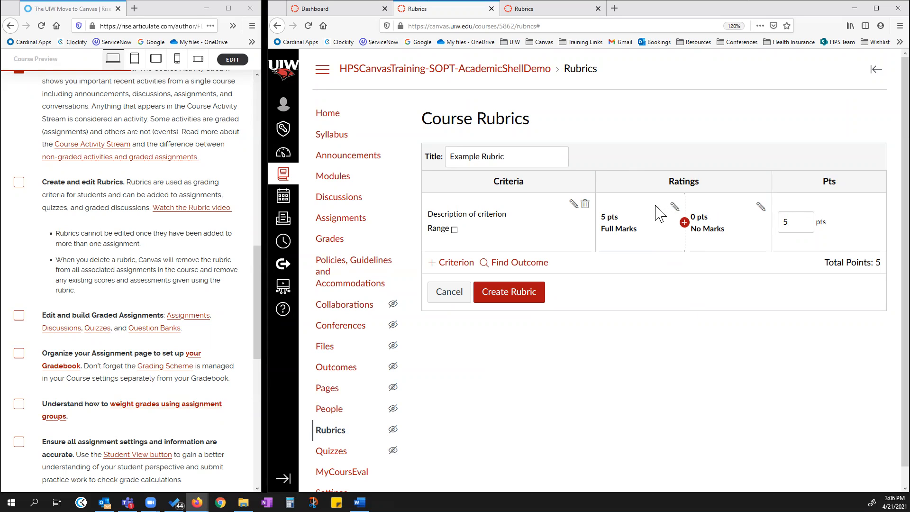
Create the Example Rubric with its default 5-point criterion.
{"action": "left_click", "coordinate": [810, 216]}
{"action": "left_click", "coordinate": [510, 296]}
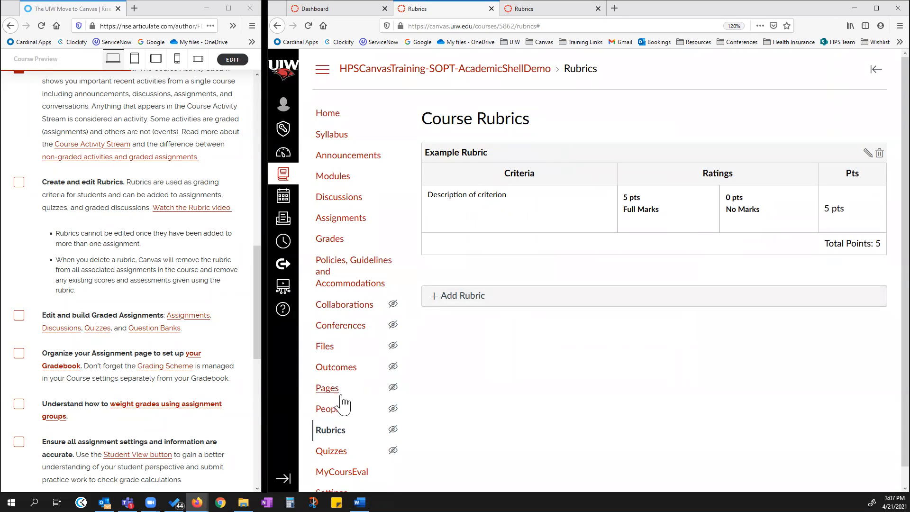
Open the Example Rubric from the course Rubrics list and open its edit form, cancelling without changes.
{"action": "left_click", "coordinate": [332, 430]}
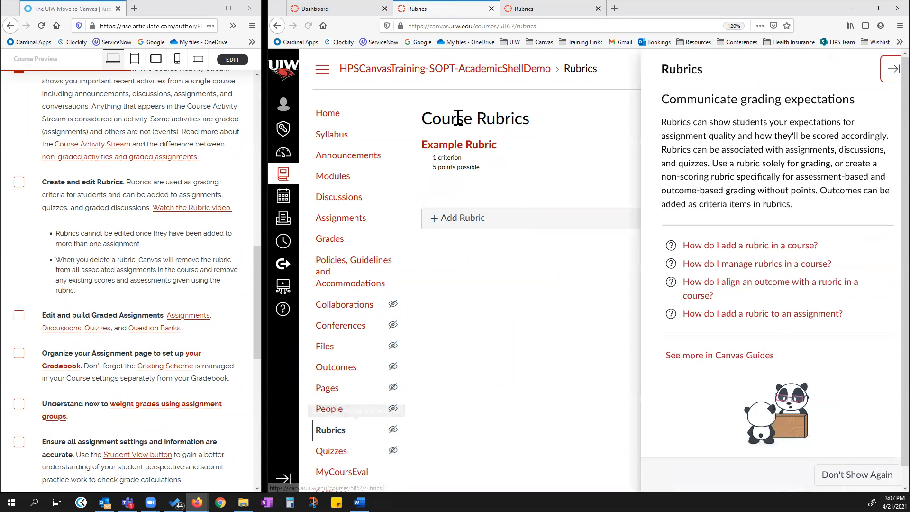
{"action": "left_click", "coordinate": [880, 69]}
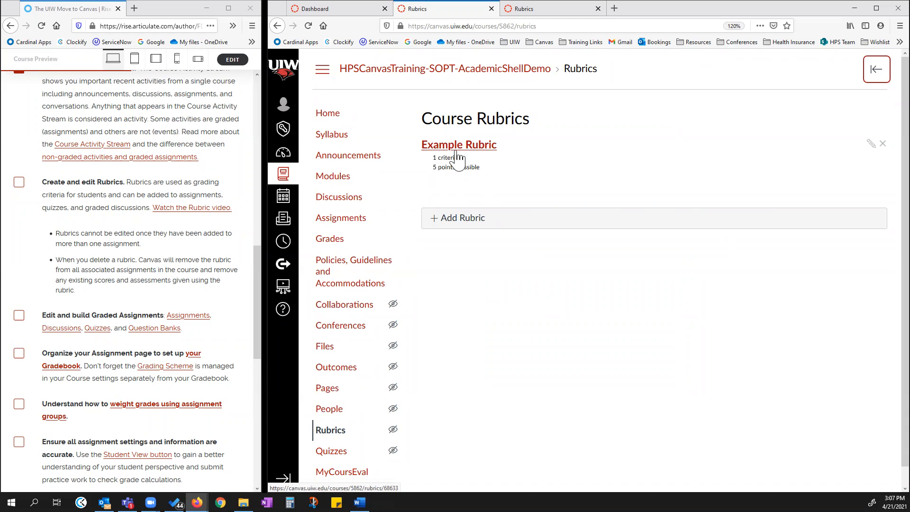
{"action": "left_click", "coordinate": [448, 149]}
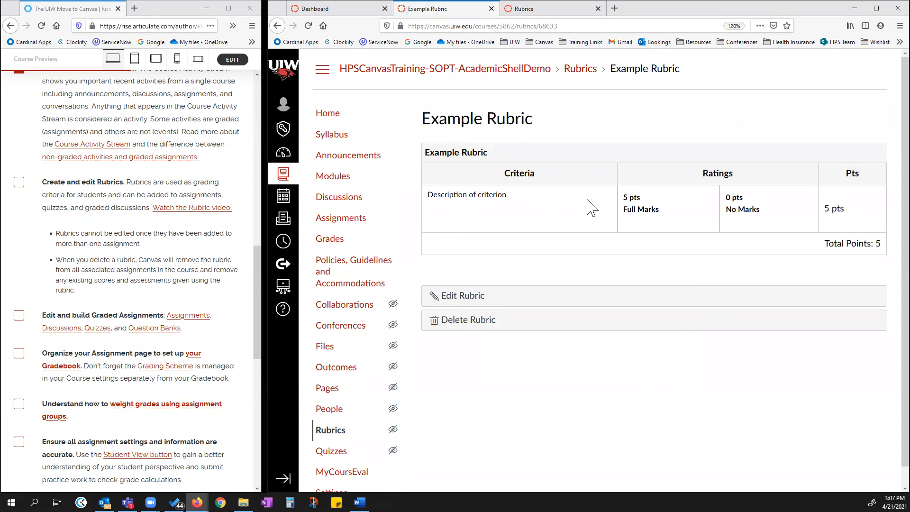
{"action": "left_click", "coordinate": [463, 297]}
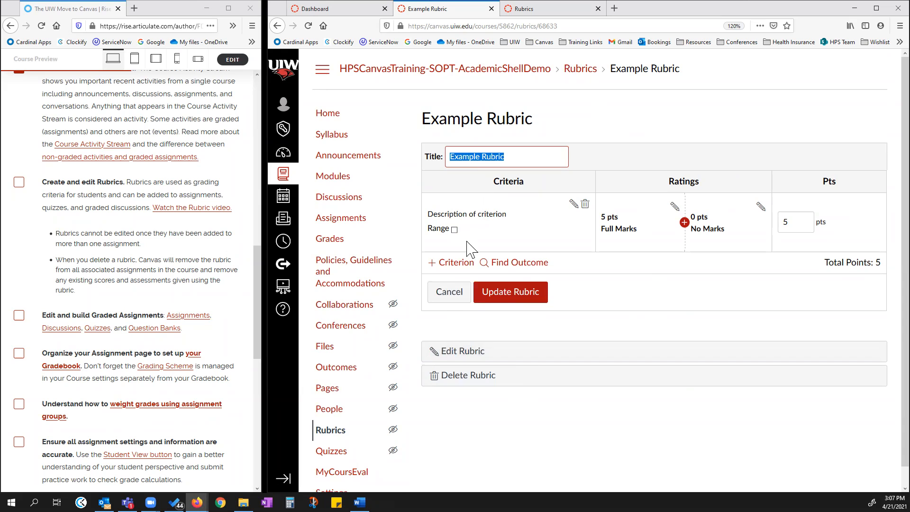
{"action": "left_click", "coordinate": [447, 303]}
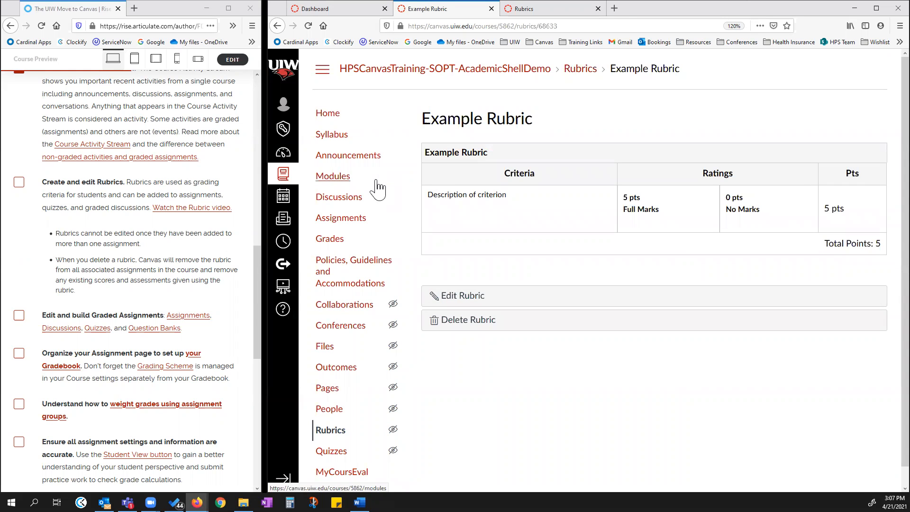
Check off the "Create and edit Rubrics" checklist item in the lesson.
{"action": "left_click", "coordinate": [19, 182]}
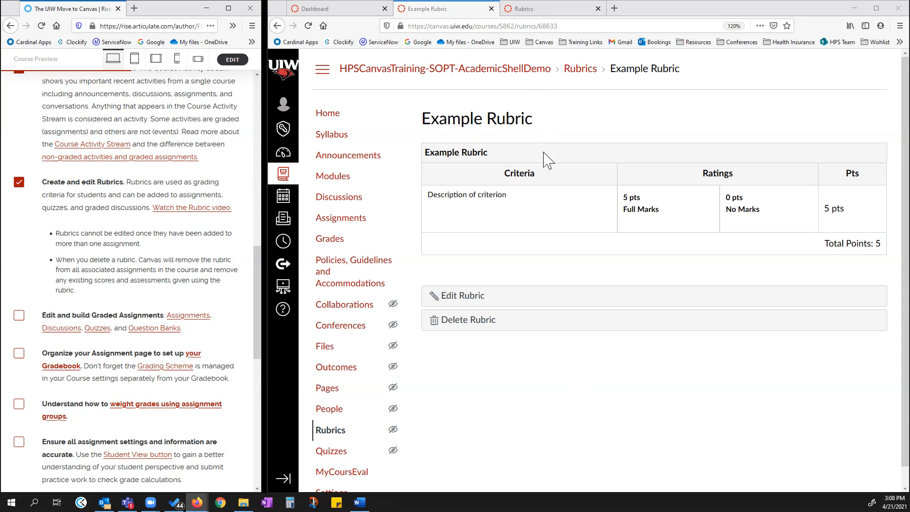
Start a Copy a Canvas Course import from FSOP Academic Shell Demo with specific content selected.
{"action": "scroll", "coordinate": [351, 388], "scroll_direction": "down", "scroll_amount": 1}
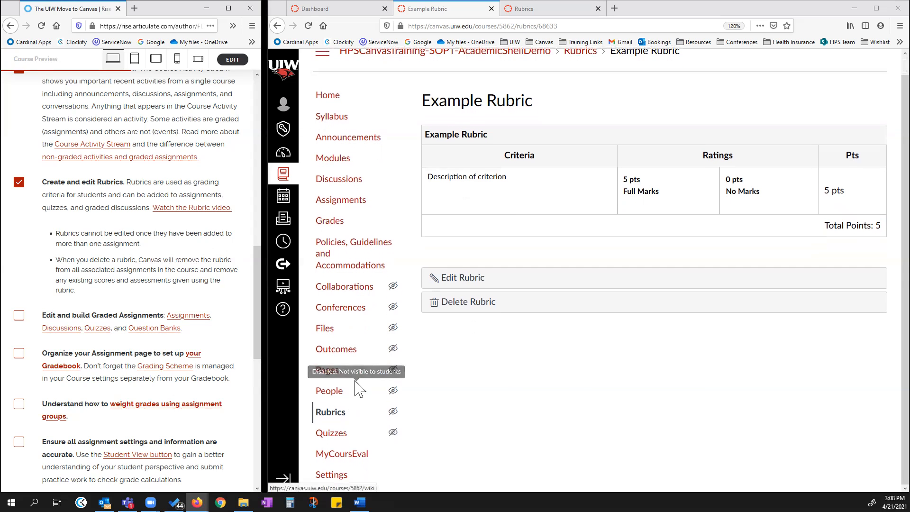
{"action": "left_click", "coordinate": [333, 476]}
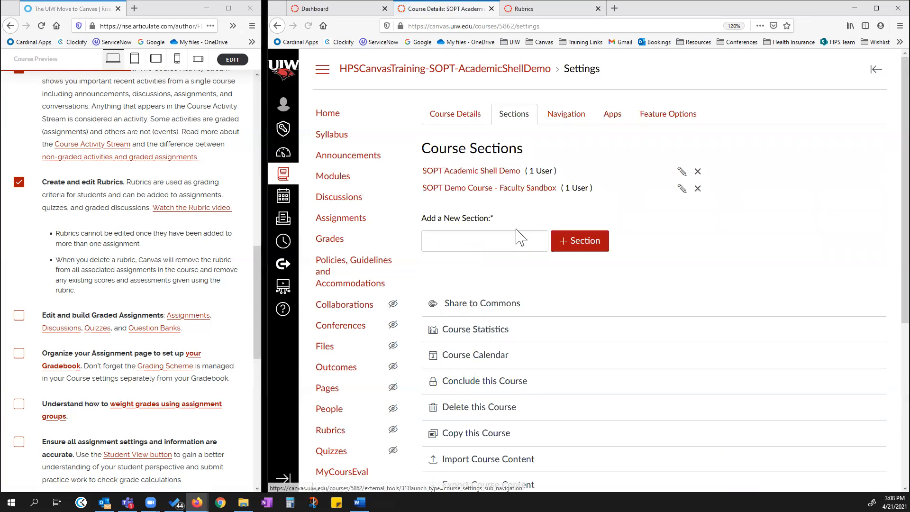
{"action": "key", "text": "ctrl+minus"}
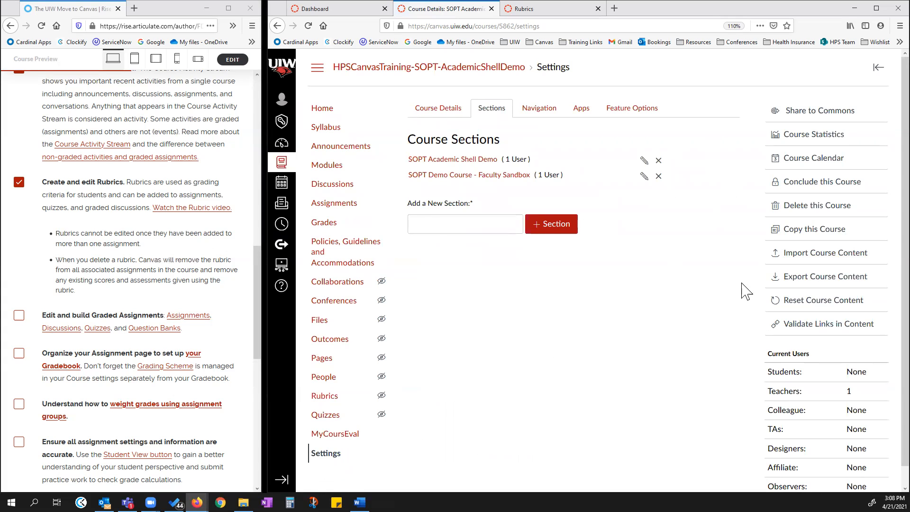
{"action": "left_click", "coordinate": [821, 256]}
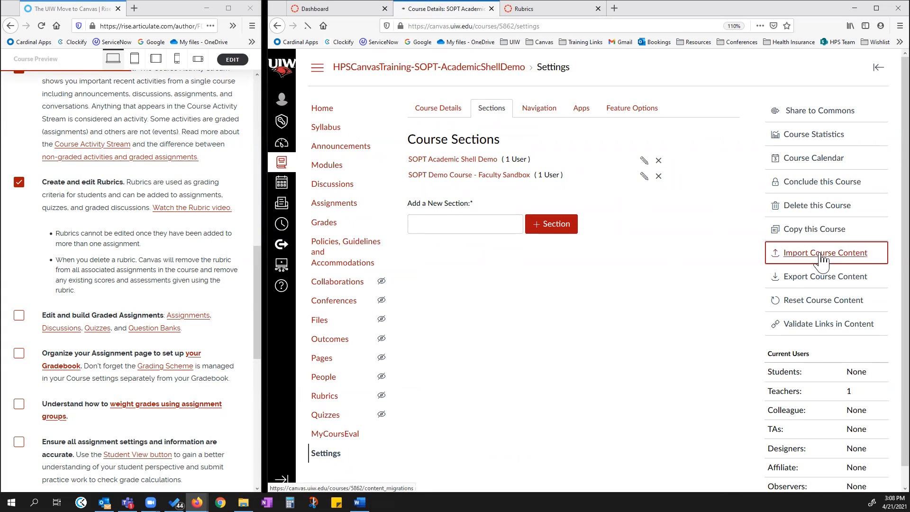
{"action": "left_click", "coordinate": [636, 137]}
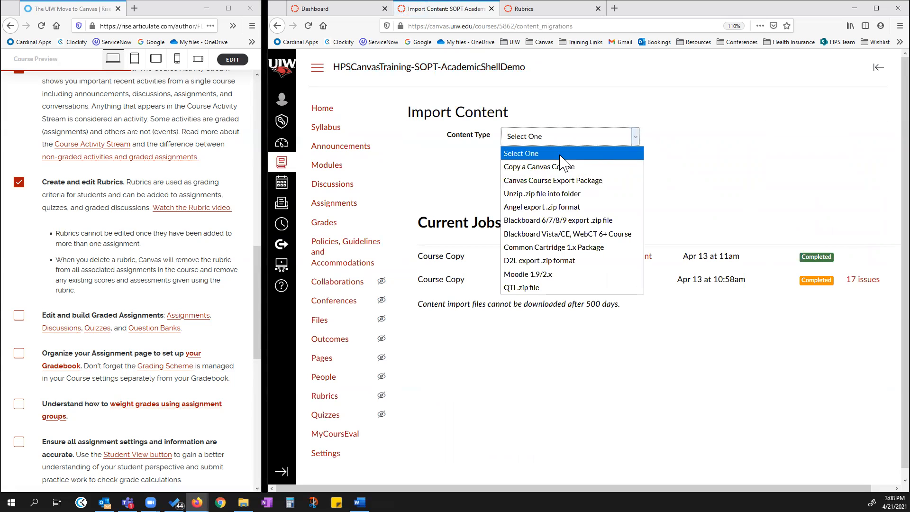
{"action": "left_click", "coordinate": [542, 168]}
{"action": "left_click", "coordinate": [541, 167]}
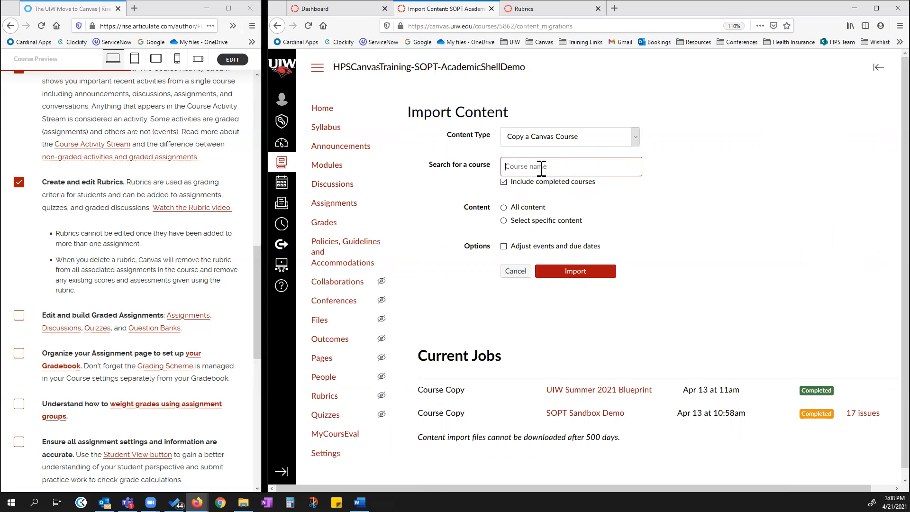
{"action": "type", "text": "FSOP"}
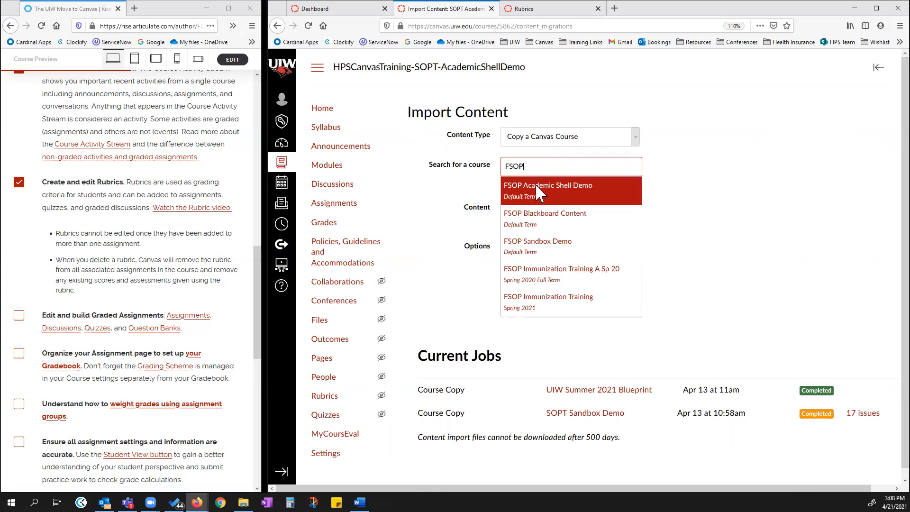
{"action": "left_click", "coordinate": [536, 192]}
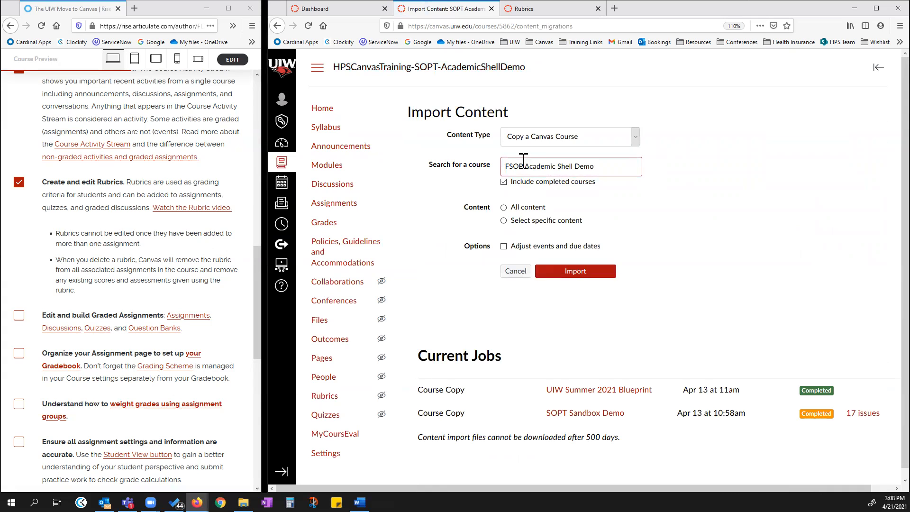
{"action": "left_click", "coordinate": [503, 221]}
{"action": "left_click", "coordinate": [572, 274]}
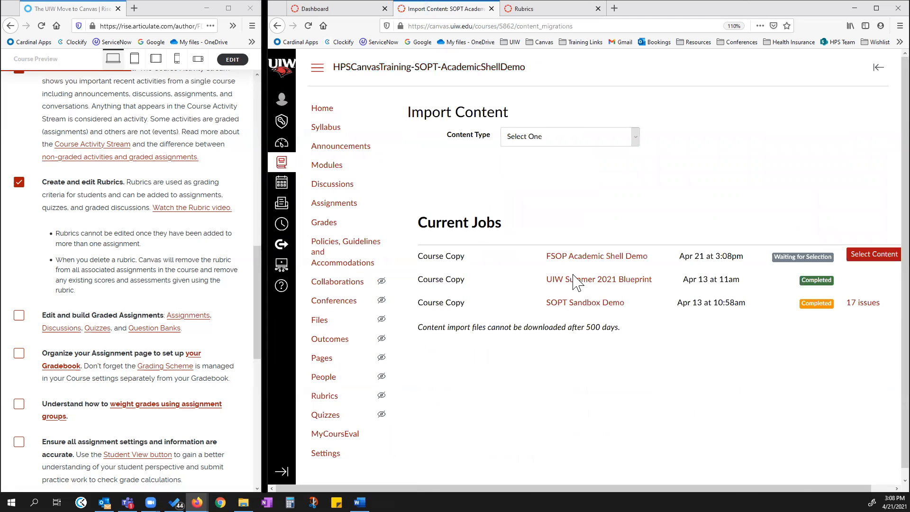
Select only the Research Proposal Rubric as content for the pending course import.
{"action": "left_click", "coordinate": [863, 255]}
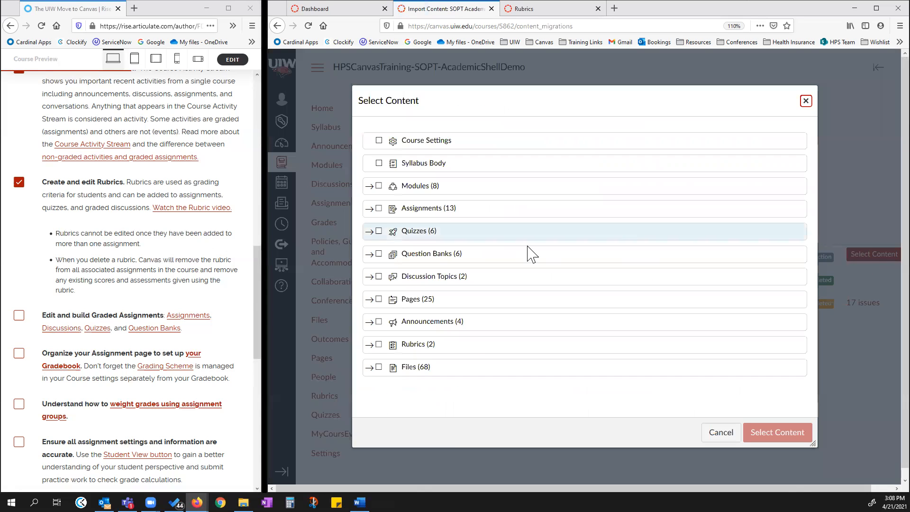
{"action": "left_click", "coordinate": [370, 346]}
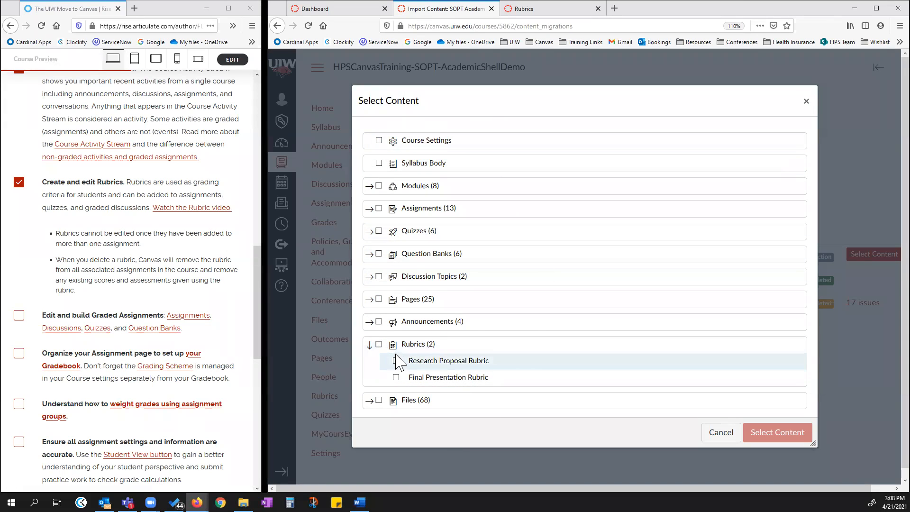
{"action": "left_click", "coordinate": [471, 361]}
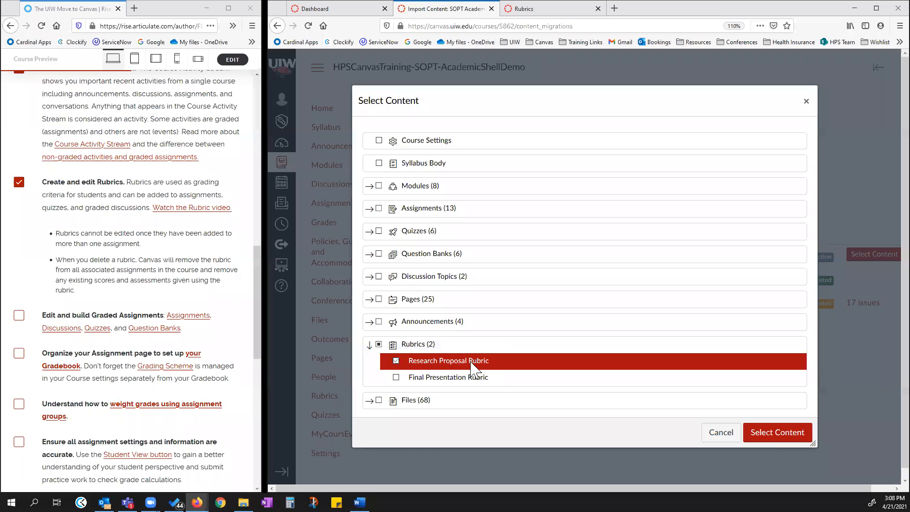
{"action": "left_click", "coordinate": [767, 439]}
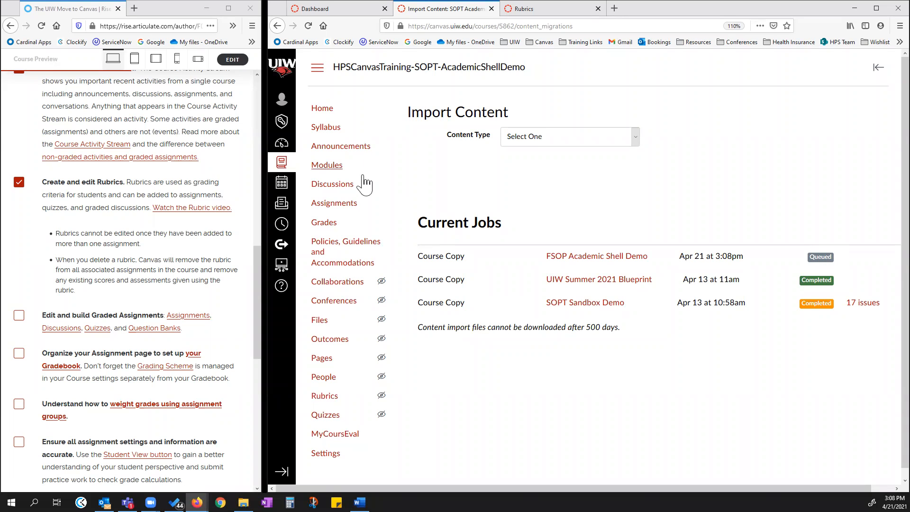
Open the course Rubrics list and collapse the Rubrics help tray.
{"action": "left_click", "coordinate": [327, 401]}
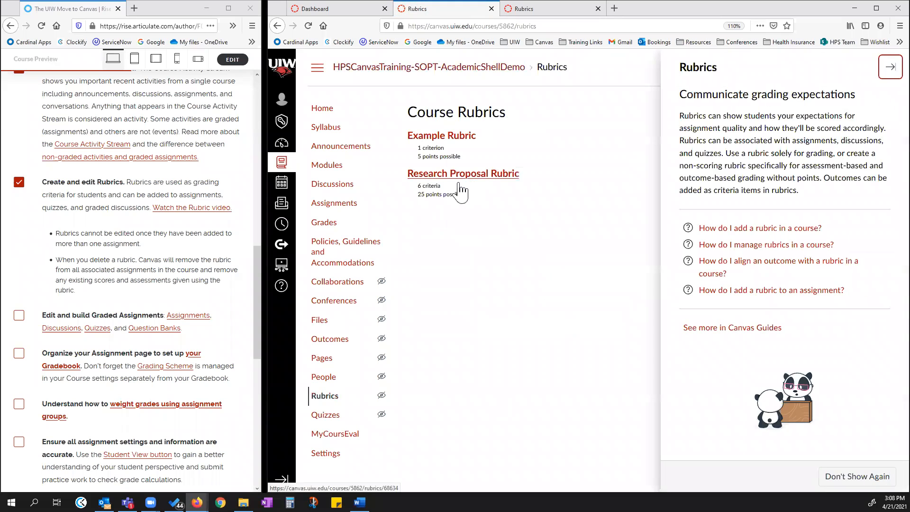
{"action": "left_click", "coordinate": [890, 67]}
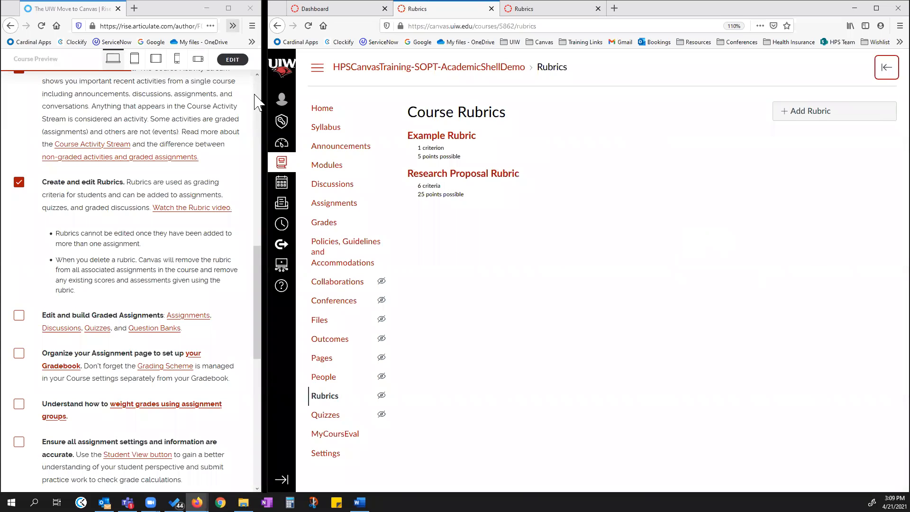
Publish the Introduce Yourself Discussion on the course Discussions page.
{"action": "left_click", "coordinate": [331, 189]}
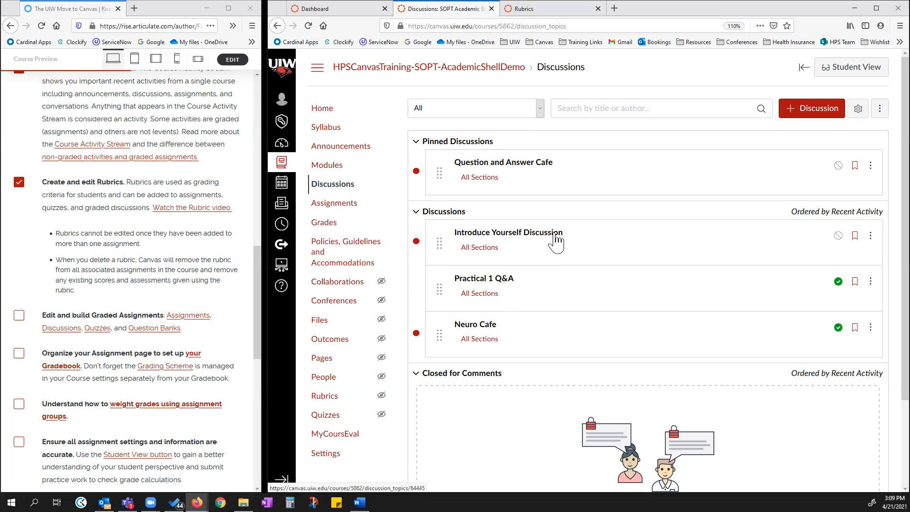
{"action": "left_click", "coordinate": [836, 238]}
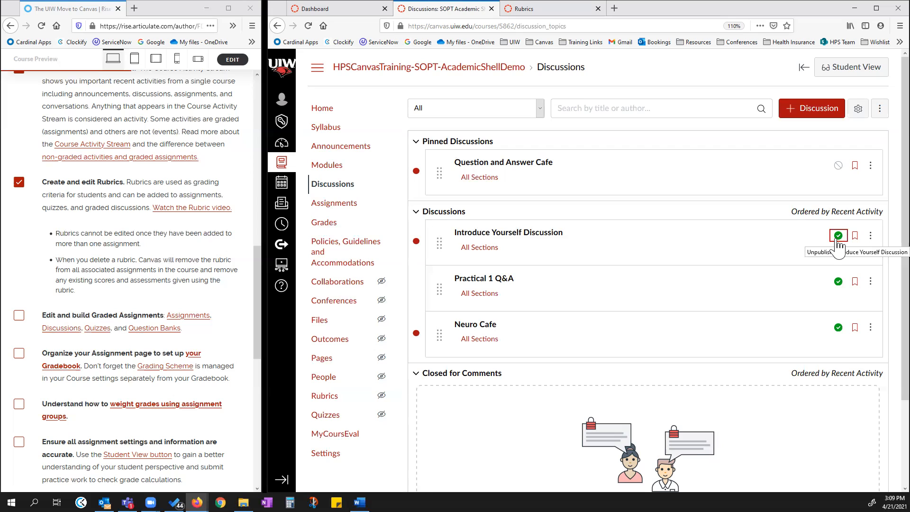
Open the Introduce Yourself Discussion, review its options menus, and return to the Discussions list.
{"action": "left_click", "coordinate": [870, 236]}
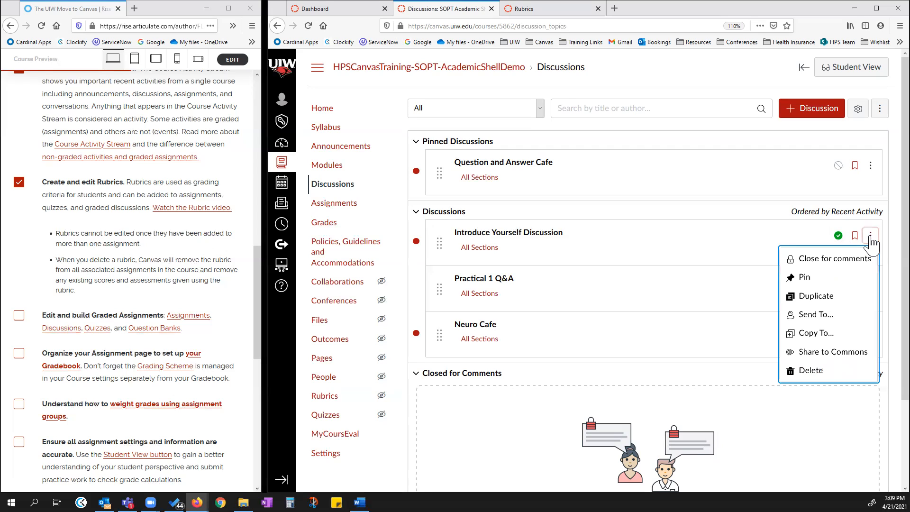
{"action": "left_click", "coordinate": [545, 240]}
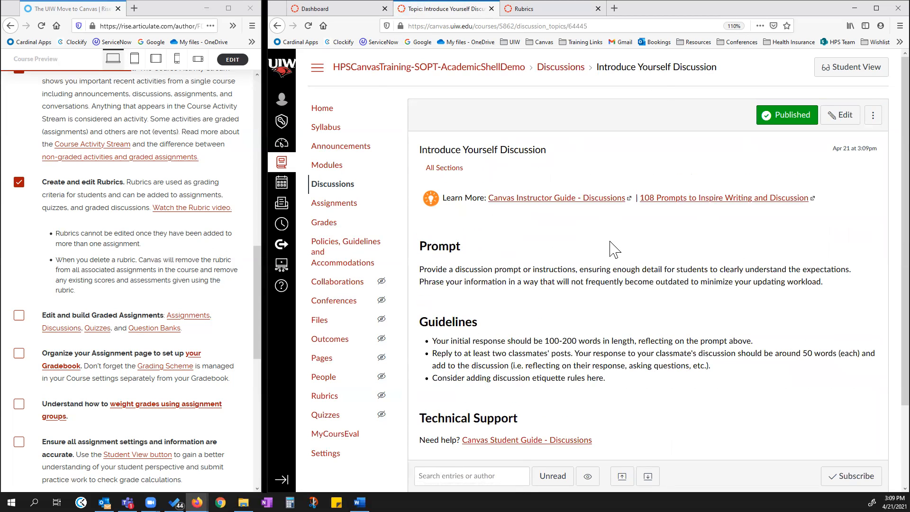
{"action": "left_click", "coordinate": [873, 115]}
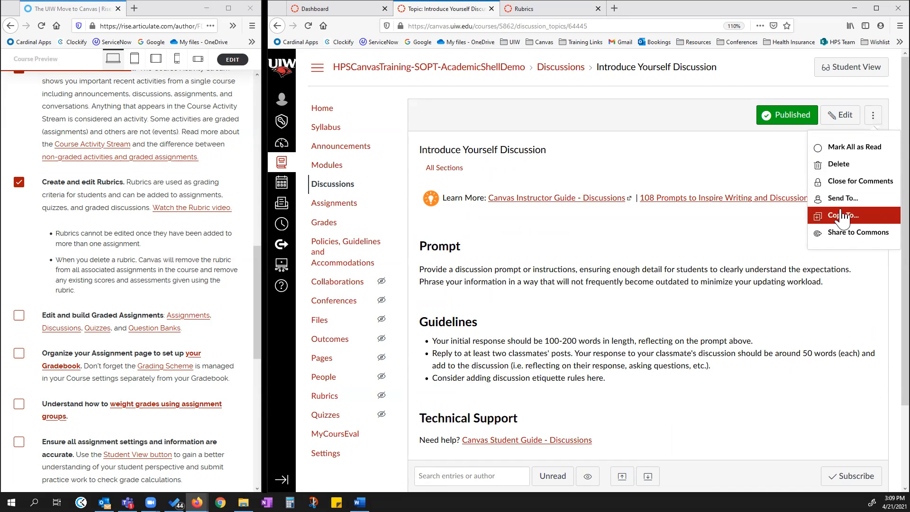
{"action": "left_click", "coordinate": [738, 250]}
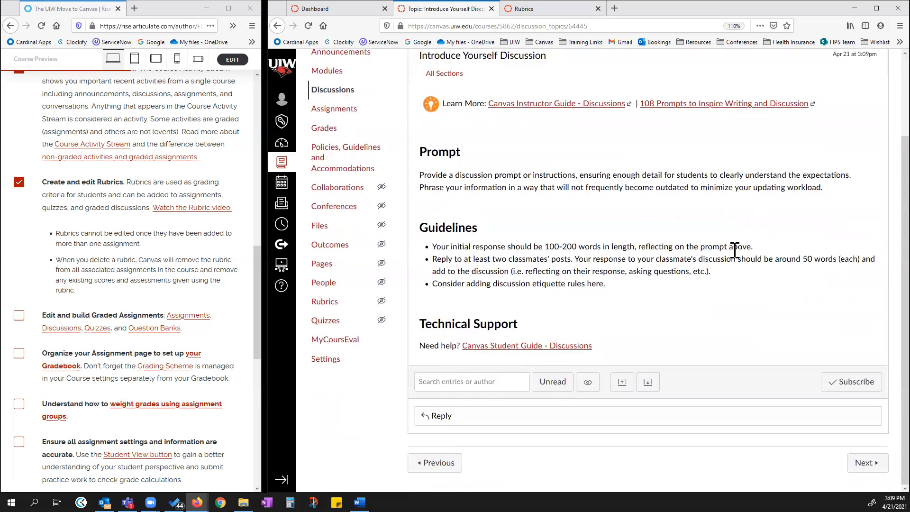
{"action": "left_click", "coordinate": [329, 185]}
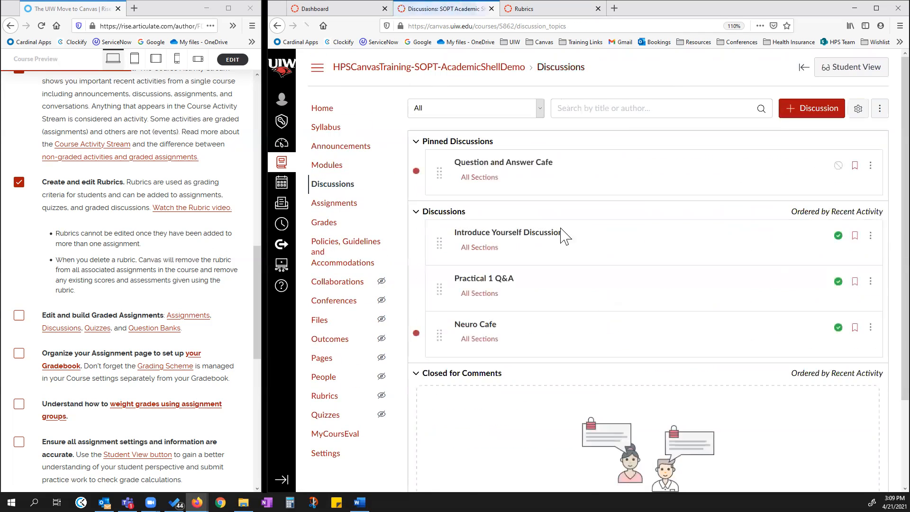
Open the Introduce Yourself Discussion for editing, turn on the Graded option, and save it.
{"action": "left_click", "coordinate": [870, 237]}
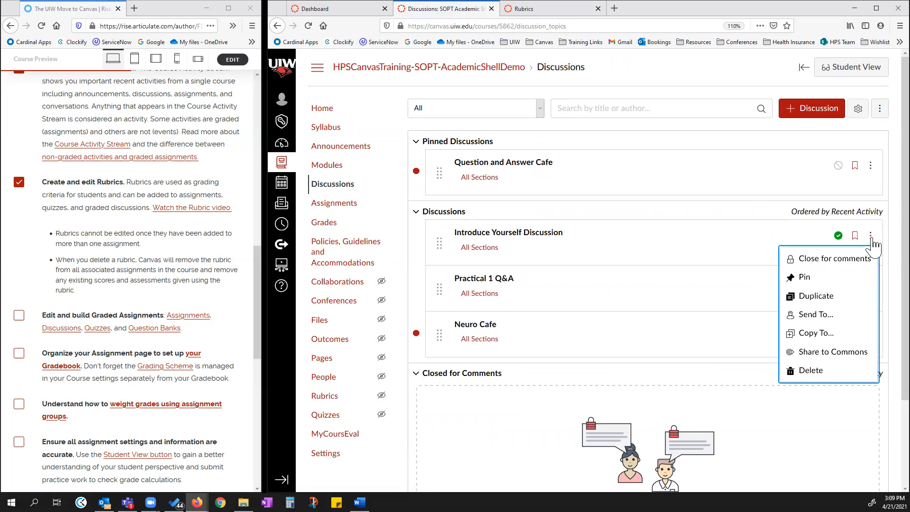
{"action": "left_click", "coordinate": [511, 242]}
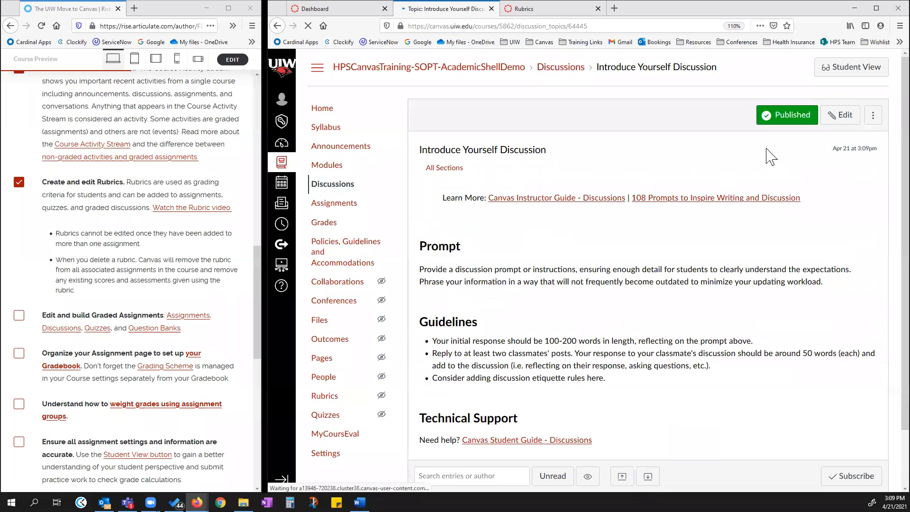
{"action": "left_click", "coordinate": [839, 118]}
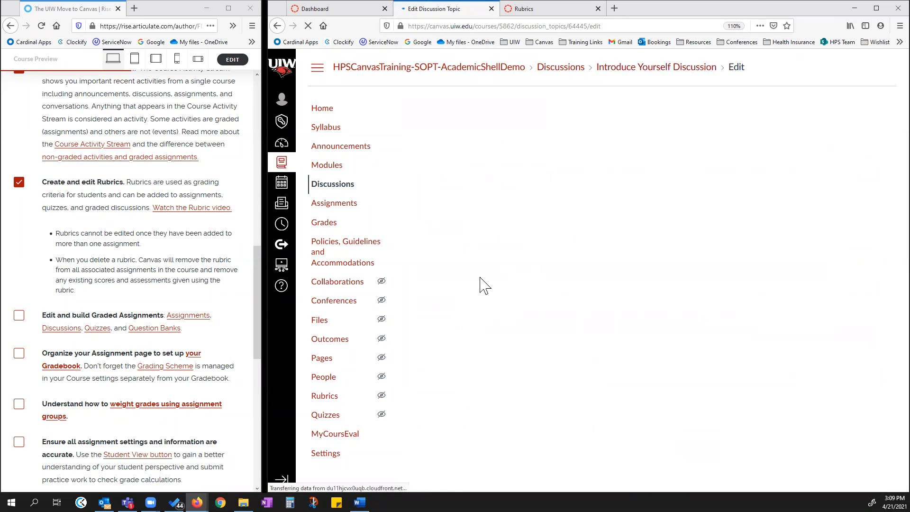
{"action": "left_click", "coordinate": [413, 274]}
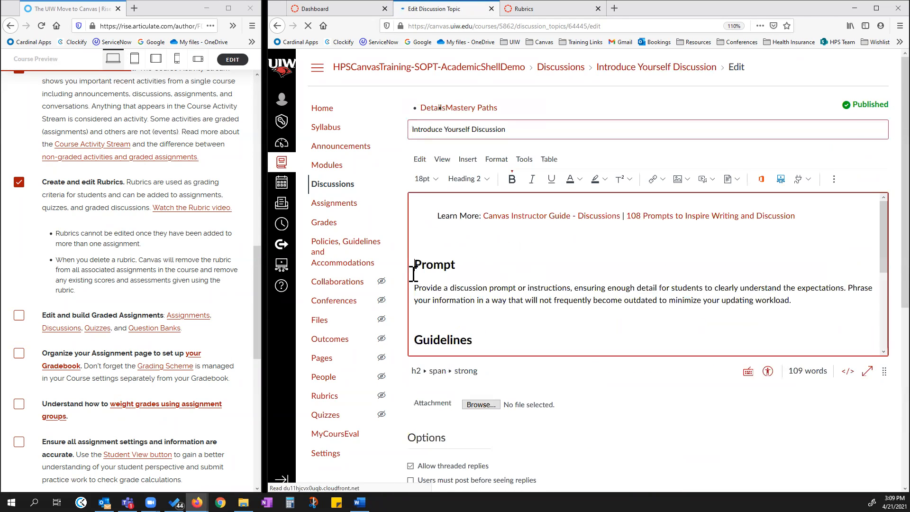
{"action": "scroll", "coordinate": [445, 382], "scroll_direction": "down", "scroll_amount": 3}
{"action": "left_click", "coordinate": [412, 395]}
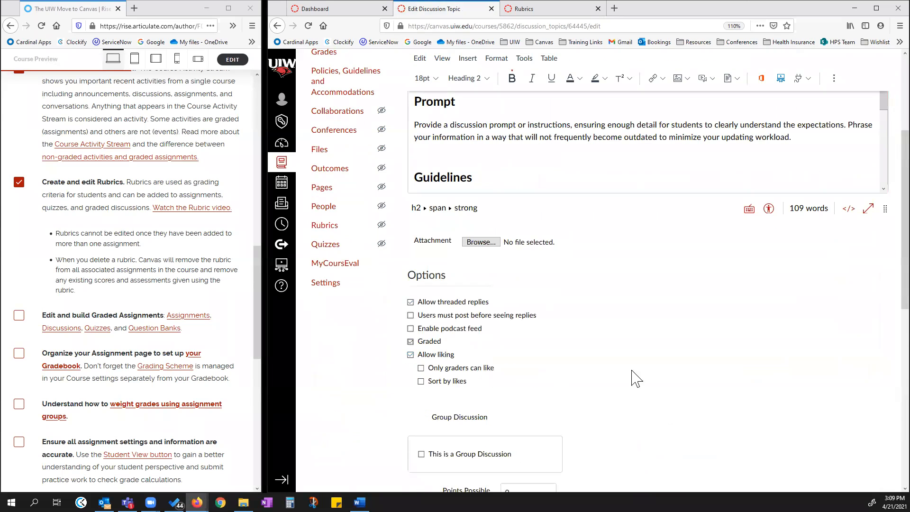
{"action": "scroll", "coordinate": [634, 377], "scroll_direction": "down", "scroll_amount": 8}
{"action": "left_click", "coordinate": [871, 473]}
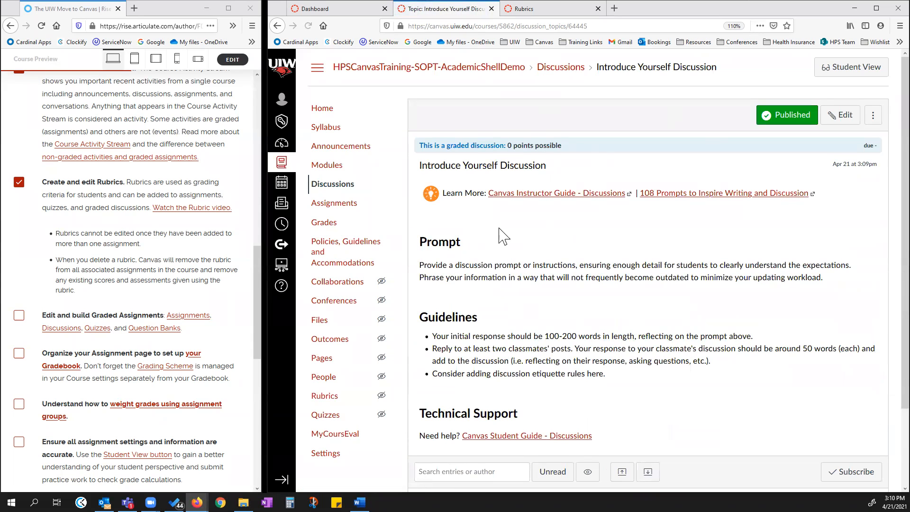
Add a rubric to the discussion by finding and using the Example Rubric from the SOPT-AcademicShellDemo course.
{"action": "left_click", "coordinate": [872, 118]}
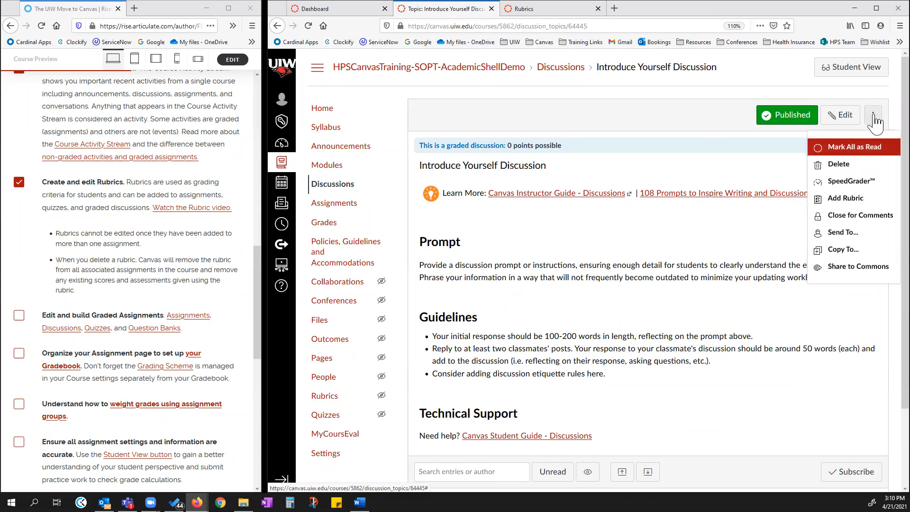
{"action": "left_click", "coordinate": [848, 201]}
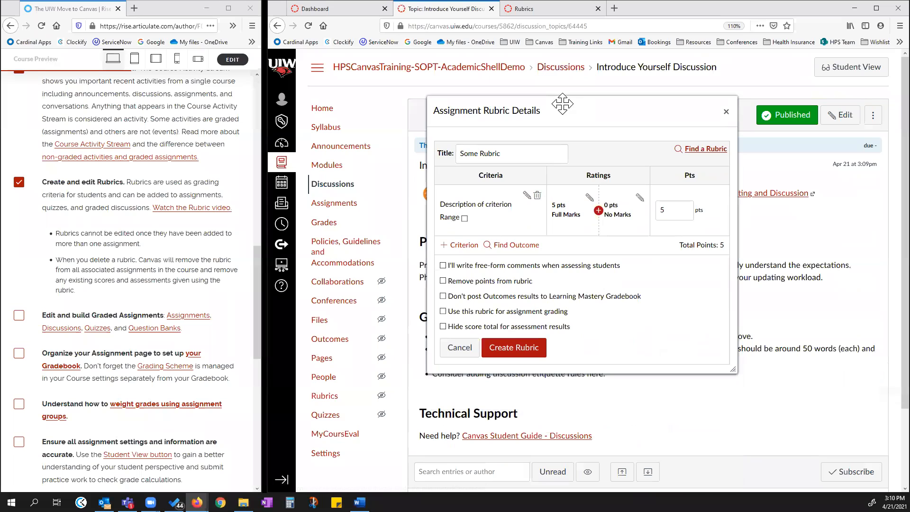
{"action": "left_click", "coordinate": [705, 149]}
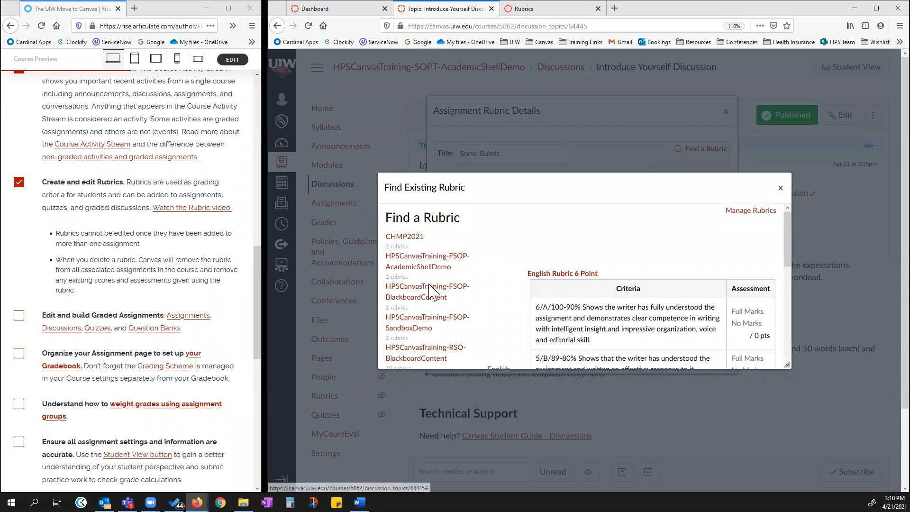
{"action": "scroll", "coordinate": [429, 290], "scroll_direction": "down", "scroll_amount": 2}
{"action": "scroll", "coordinate": [429, 292], "scroll_direction": "down", "scroll_amount": 5}
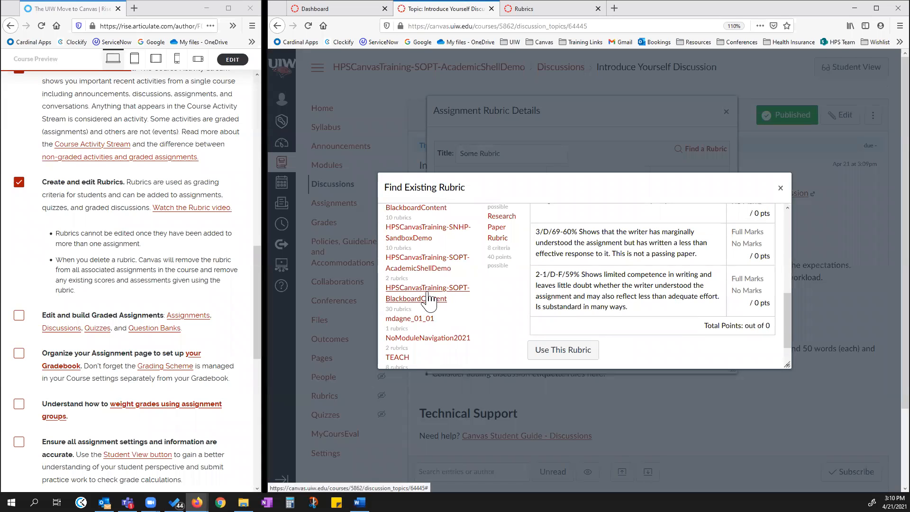
{"action": "scroll", "coordinate": [430, 287], "scroll_direction": "down", "scroll_amount": 2}
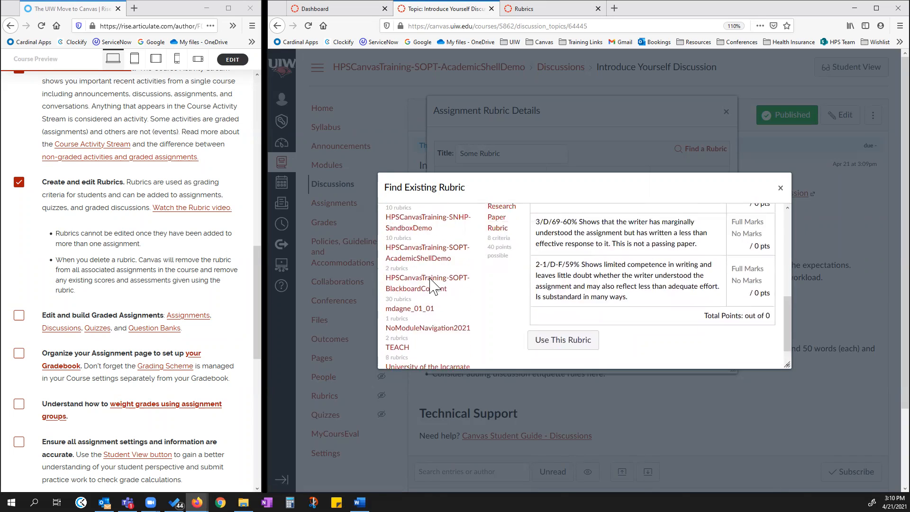
{"action": "scroll", "coordinate": [431, 284], "scroll_direction": "up", "scroll_amount": 5}
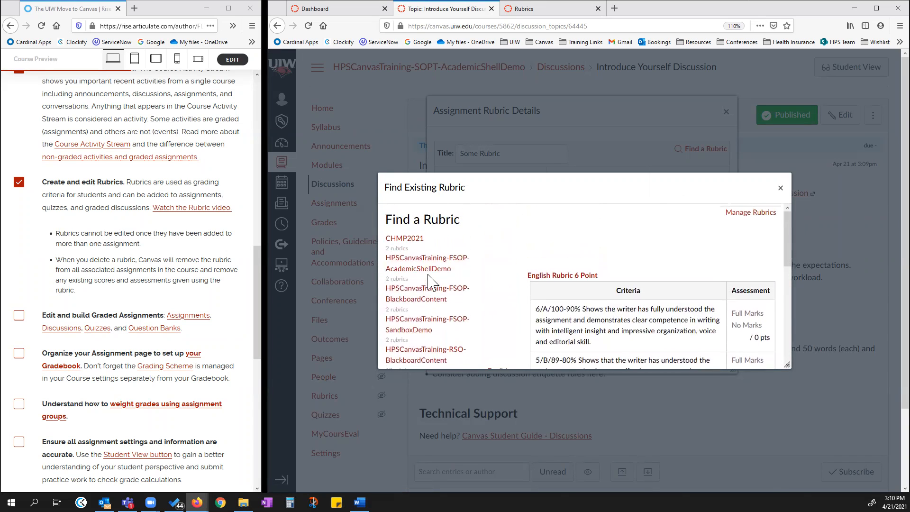
{"action": "scroll", "coordinate": [430, 283], "scroll_direction": "down", "scroll_amount": 3}
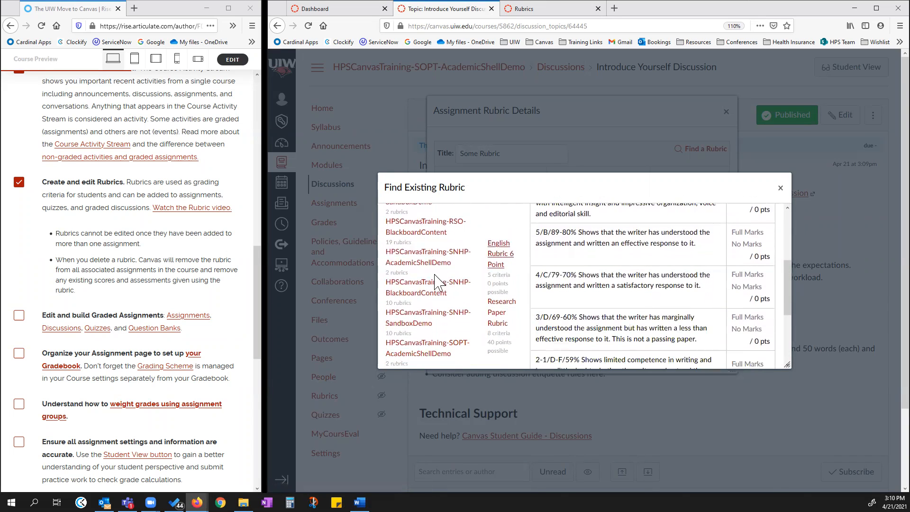
{"action": "left_click", "coordinate": [418, 264]}
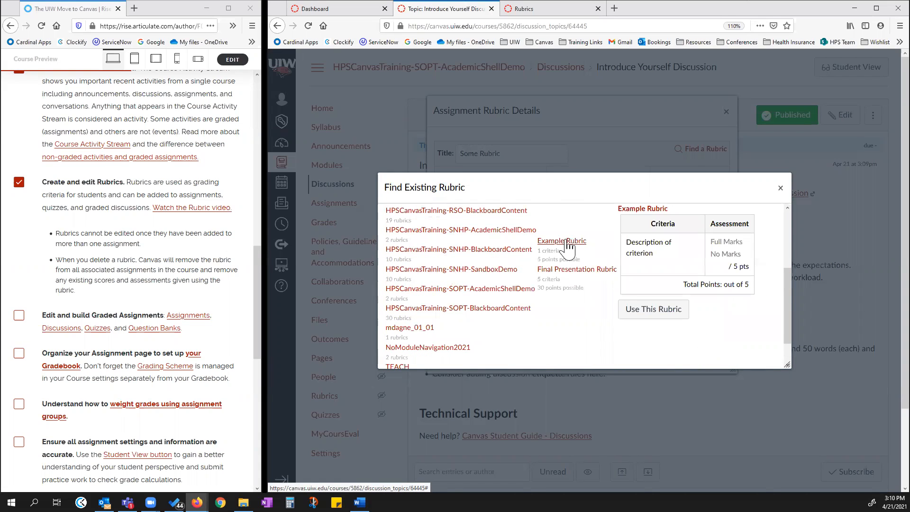
{"action": "scroll", "coordinate": [666, 266], "scroll_direction": "down", "scroll_amount": 1}
{"action": "left_click", "coordinate": [666, 280]}
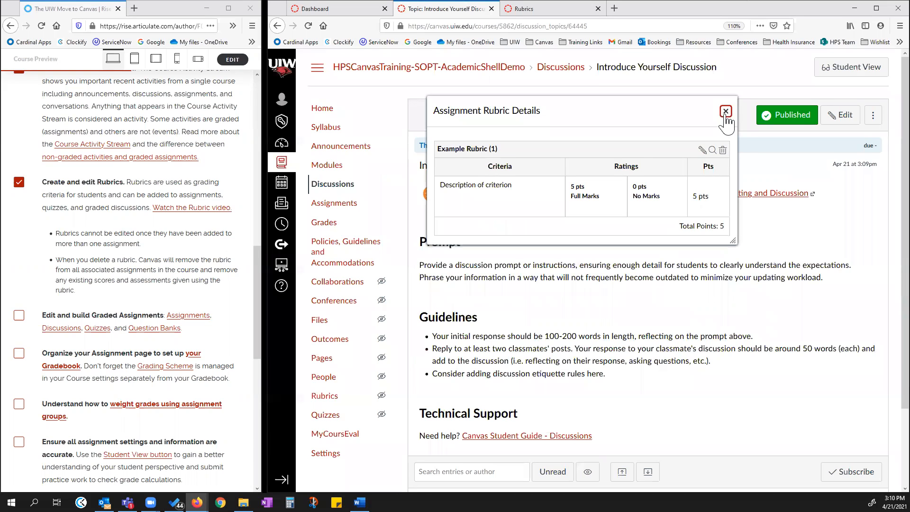
{"action": "left_click_drag", "start_coordinate": [733, 242], "coordinate": [732, 320]}
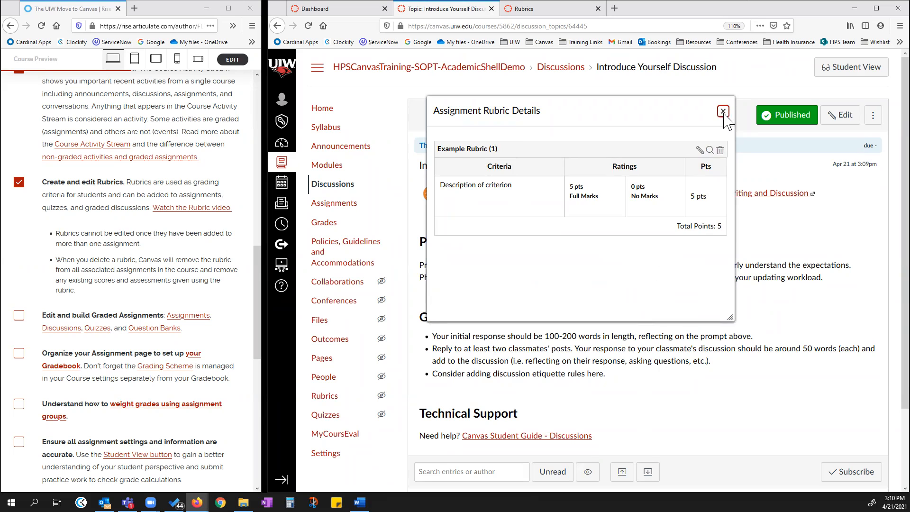
{"action": "left_click", "coordinate": [722, 112]}
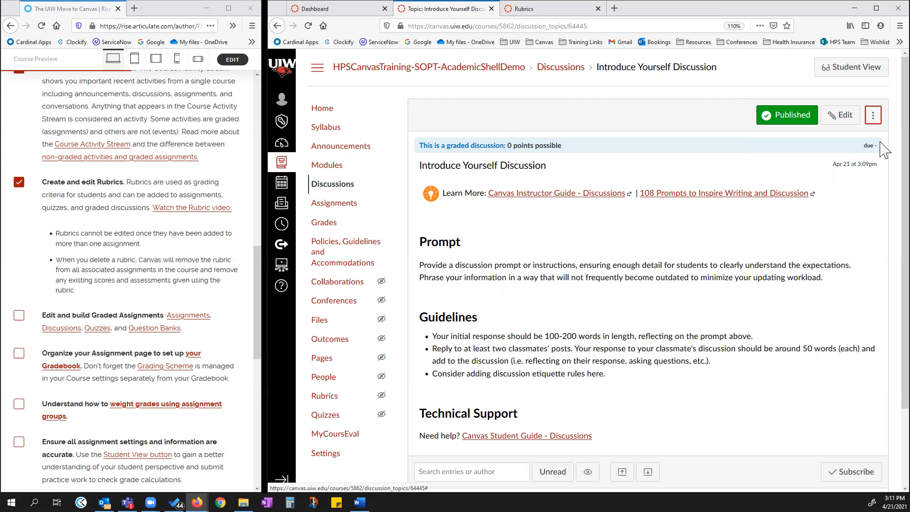
Review the discussion's attached rubric and its options menu.
{"action": "left_click", "coordinate": [872, 115]}
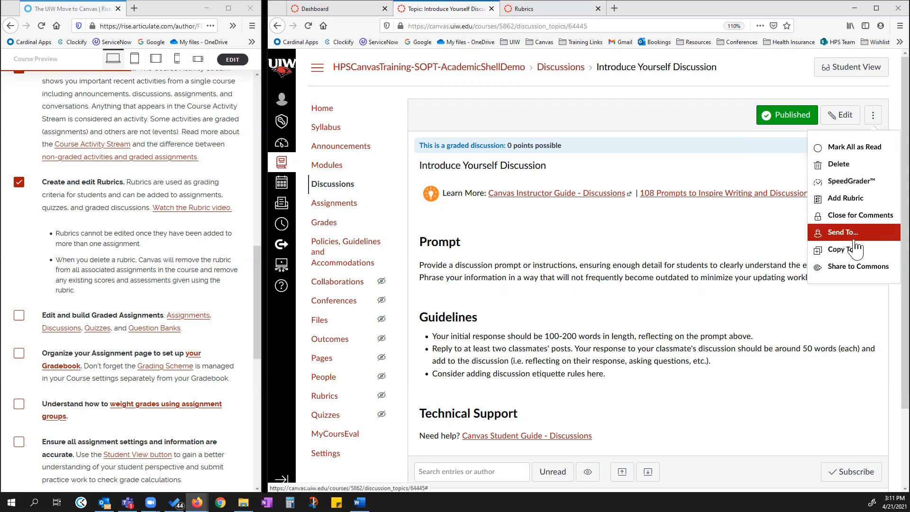
{"action": "left_click", "coordinate": [846, 197]}
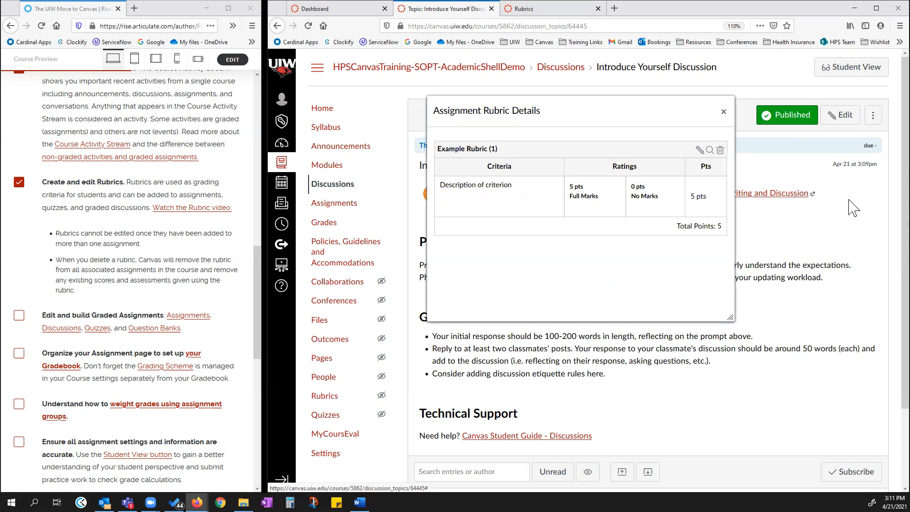
{"action": "left_click", "coordinate": [722, 112]}
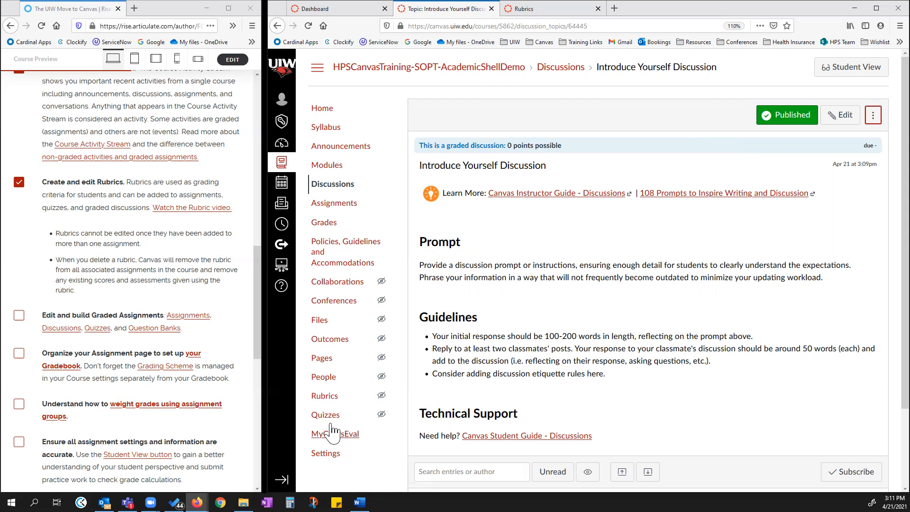
{"action": "left_click", "coordinate": [872, 115]}
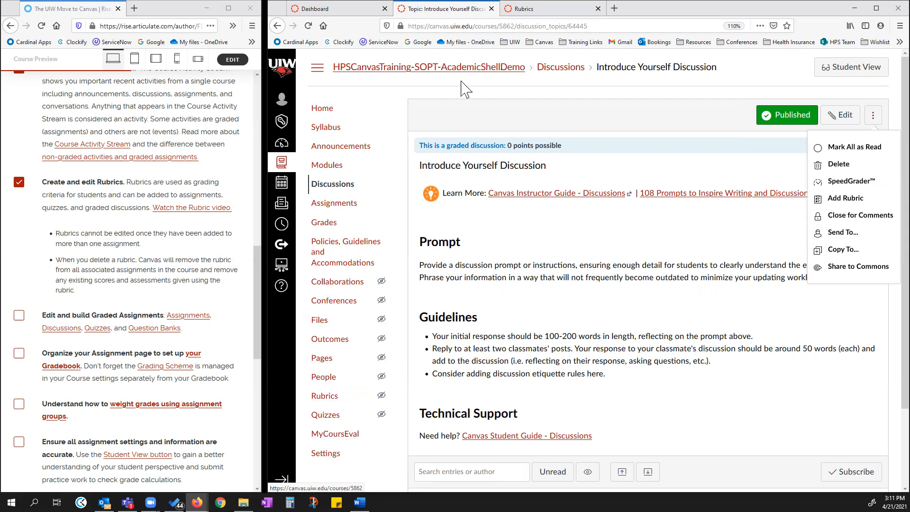
{"action": "left_click", "coordinate": [508, 94]}
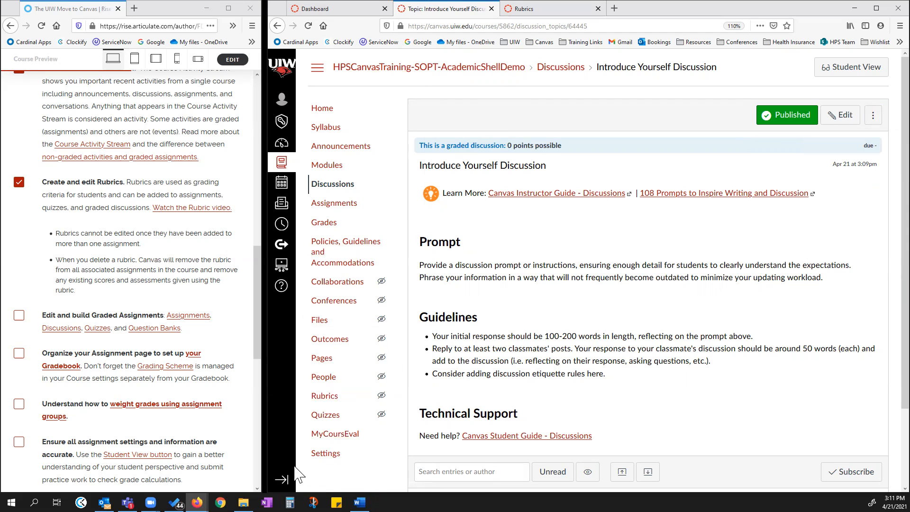
Open the course import from Settings, choosing Copy a Canvas Course with specific content selected.
{"action": "left_click", "coordinate": [324, 456]}
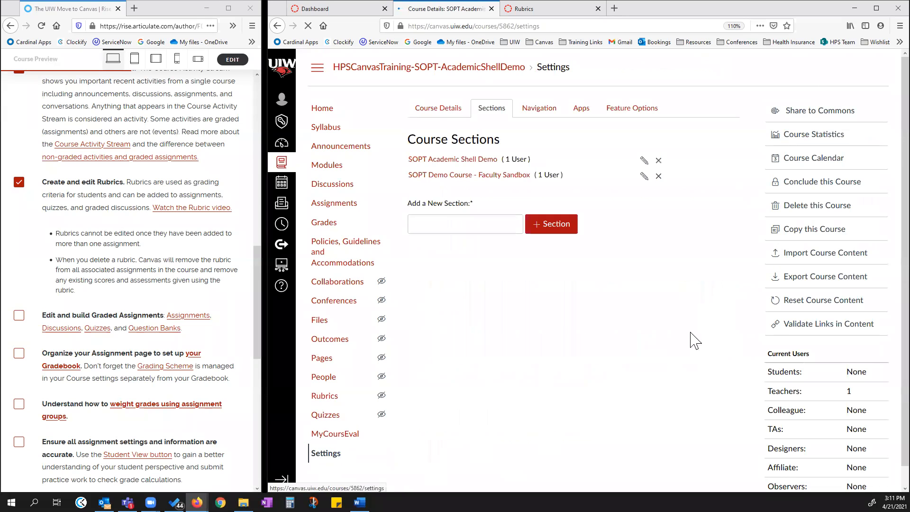
{"action": "left_click", "coordinate": [828, 256]}
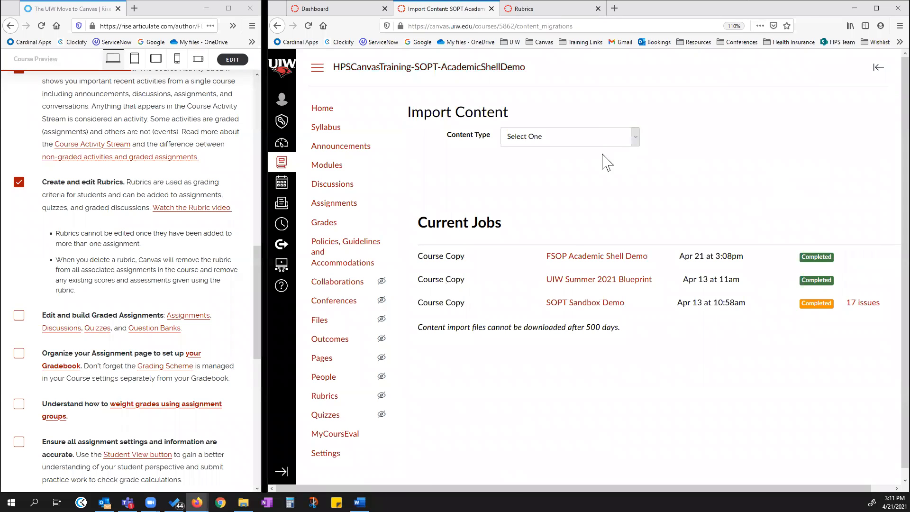
{"action": "left_click", "coordinate": [635, 137]}
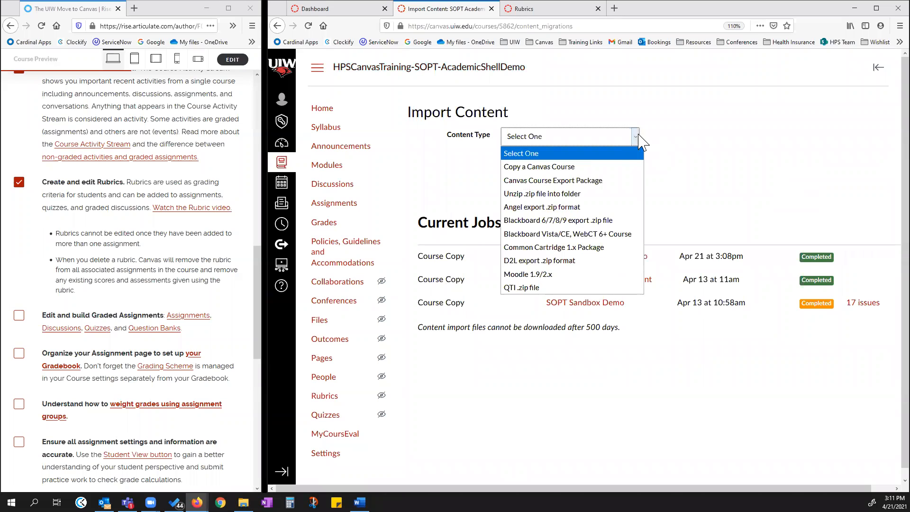
{"action": "left_click", "coordinate": [587, 169]}
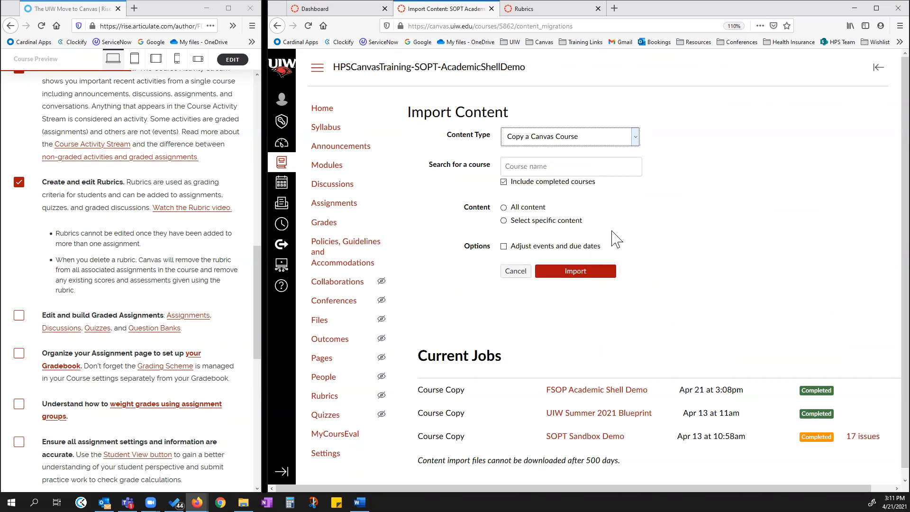
{"action": "left_click", "coordinate": [503, 220]}
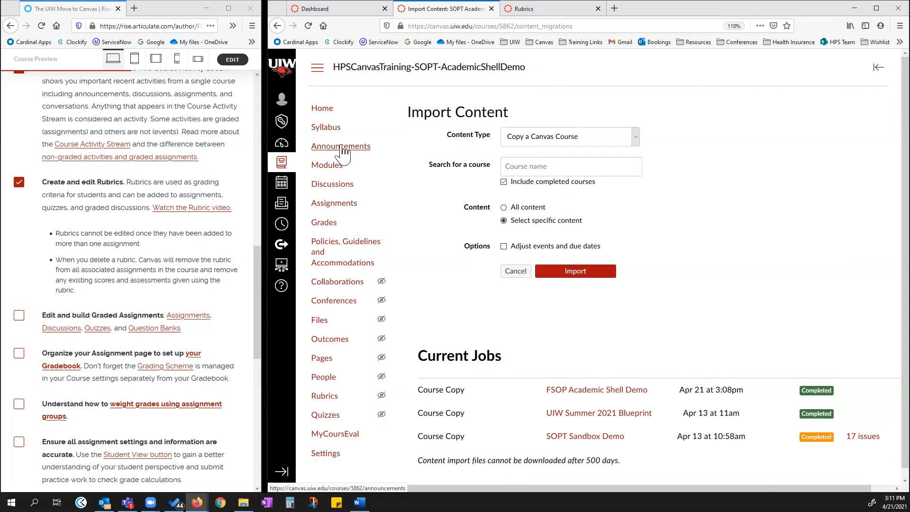
Open the course Assignments list and highlight the lesson note that rubrics cannot be edited once added to multiple assignments.
{"action": "left_click", "coordinate": [340, 207]}
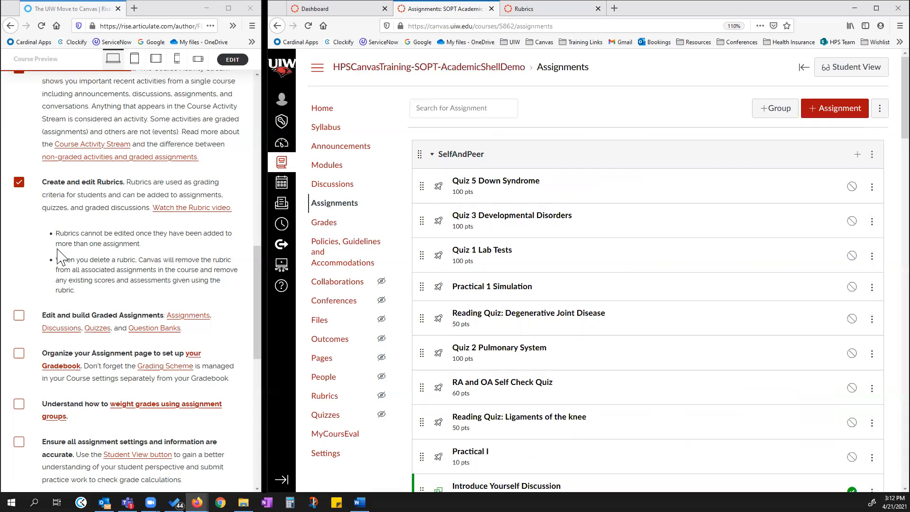
{"action": "left_click", "coordinate": [77, 237]}
{"action": "left_click_drag", "start_coordinate": [98, 232], "coordinate": [160, 251]}
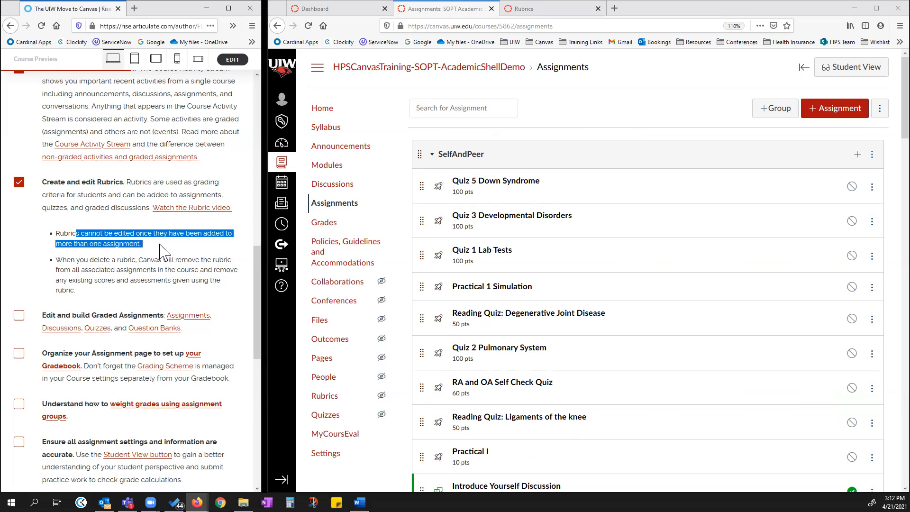
{"action": "left_click", "coordinate": [160, 251]}
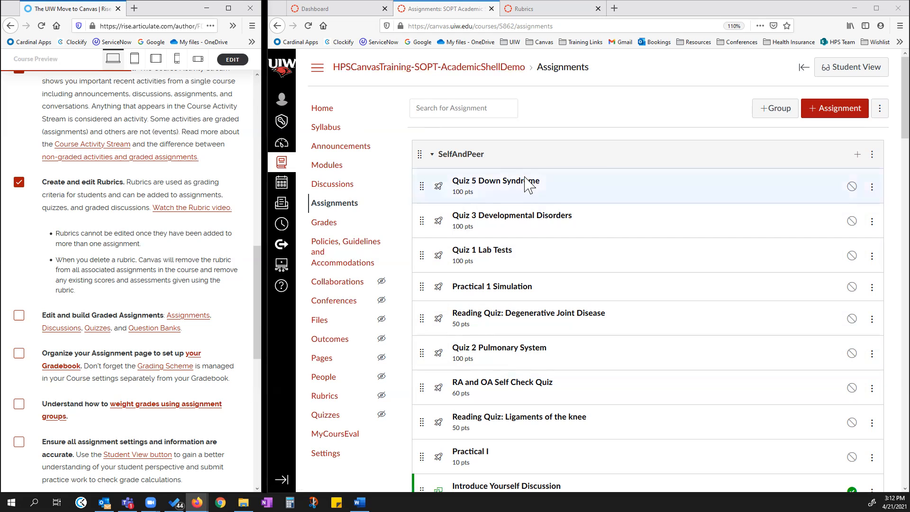
Open the Sample Assignment in edit mode and scroll through its settings to review them.
{"action": "scroll", "coordinate": [523, 188], "scroll_direction": "down", "scroll_amount": 7}
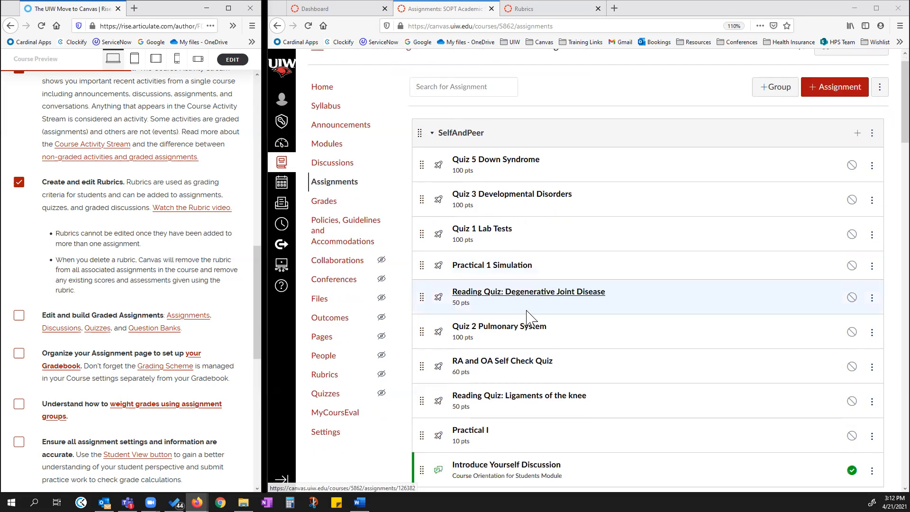
{"action": "left_click", "coordinate": [514, 225]}
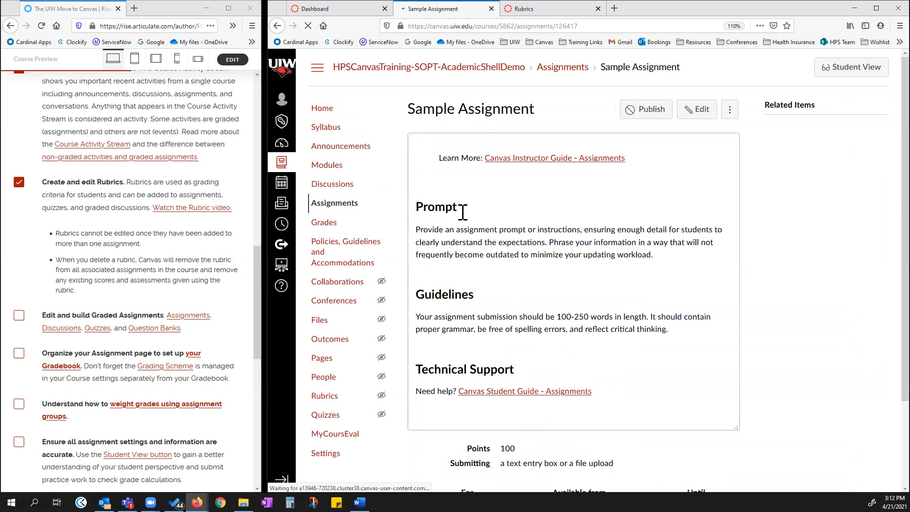
{"action": "left_click", "coordinate": [697, 114]}
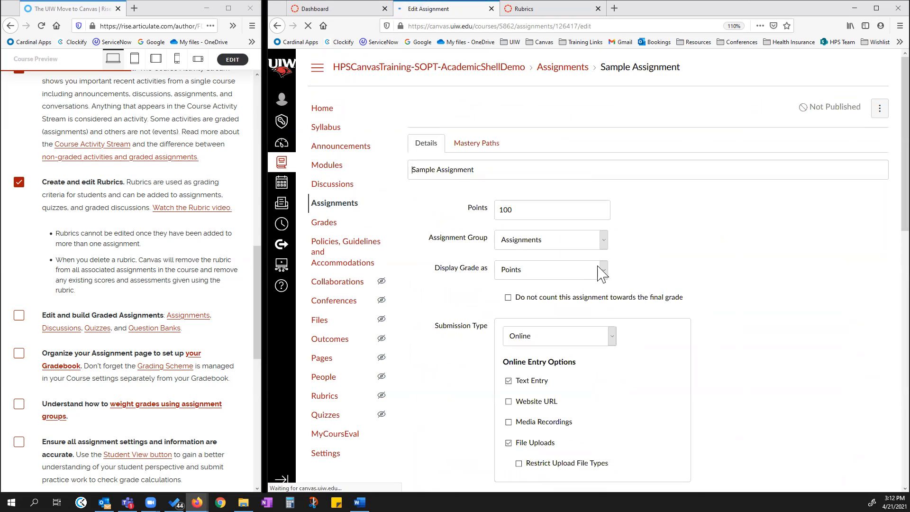
{"action": "scroll", "coordinate": [631, 267], "scroll_direction": "down", "scroll_amount": 3}
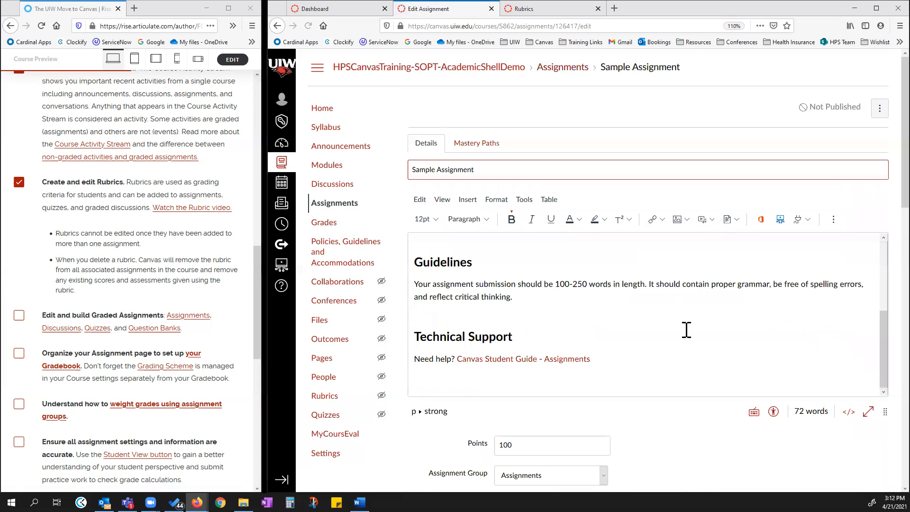
{"action": "scroll", "coordinate": [686, 402], "scroll_direction": "down", "scroll_amount": 7}
{"action": "scroll", "coordinate": [729, 353], "scroll_direction": "down", "scroll_amount": 7}
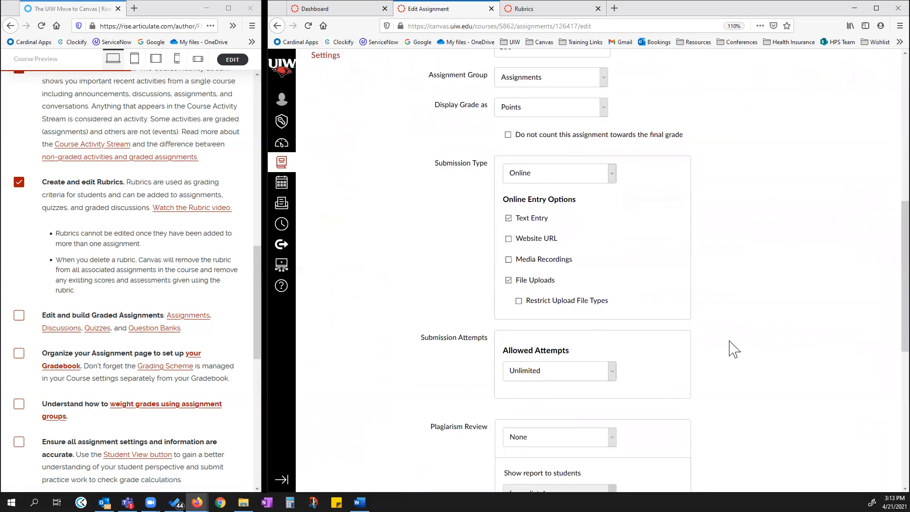
{"action": "scroll", "coordinate": [450, 365], "scroll_direction": "down", "scroll_amount": 3}
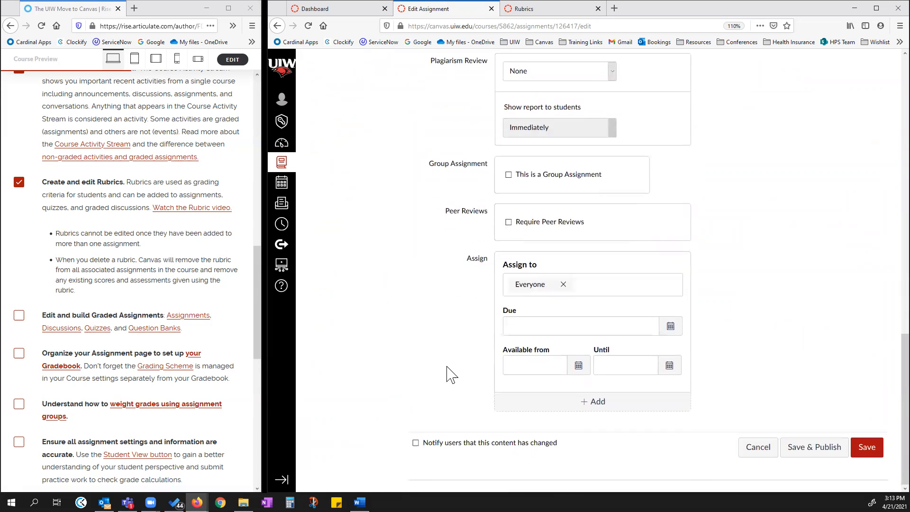
{"action": "scroll", "coordinate": [768, 350], "scroll_direction": "up", "scroll_amount": 12}
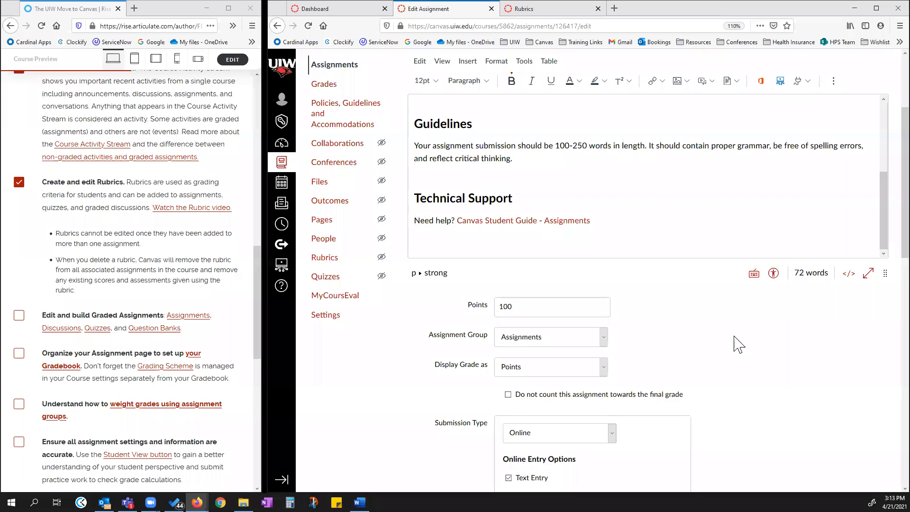
{"action": "scroll", "coordinate": [758, 348], "scroll_direction": "down", "scroll_amount": 3}
{"action": "scroll", "coordinate": [768, 350], "scroll_direction": "down", "scroll_amount": 4}
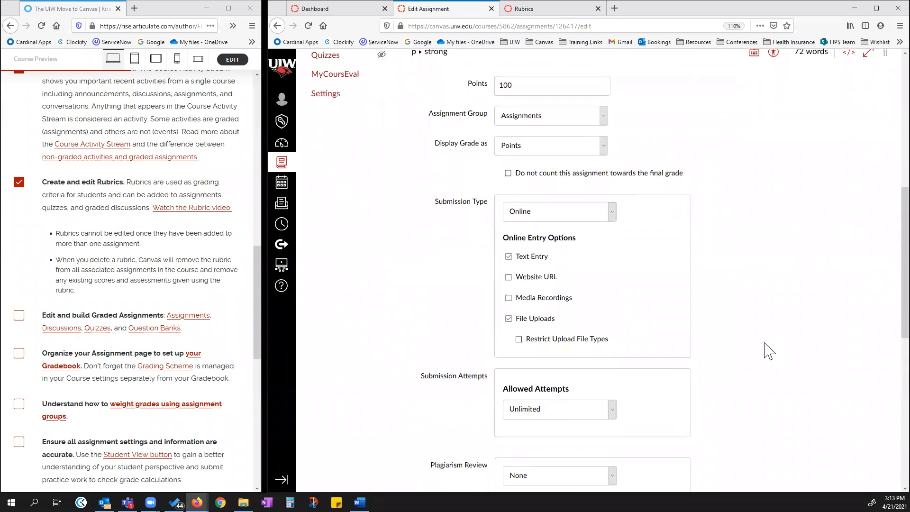
{"action": "scroll", "coordinate": [727, 350], "scroll_direction": "down", "scroll_amount": 2}
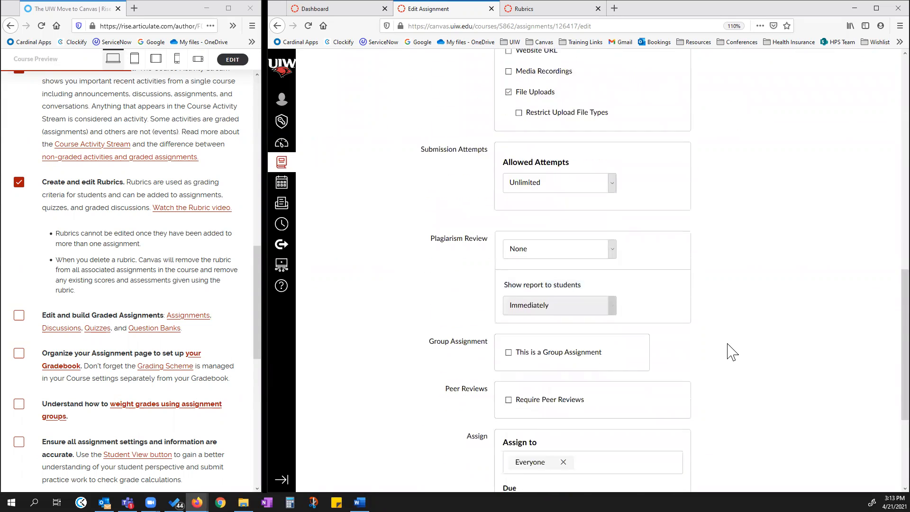
{"action": "scroll", "coordinate": [744, 348], "scroll_direction": "down", "scroll_amount": 2}
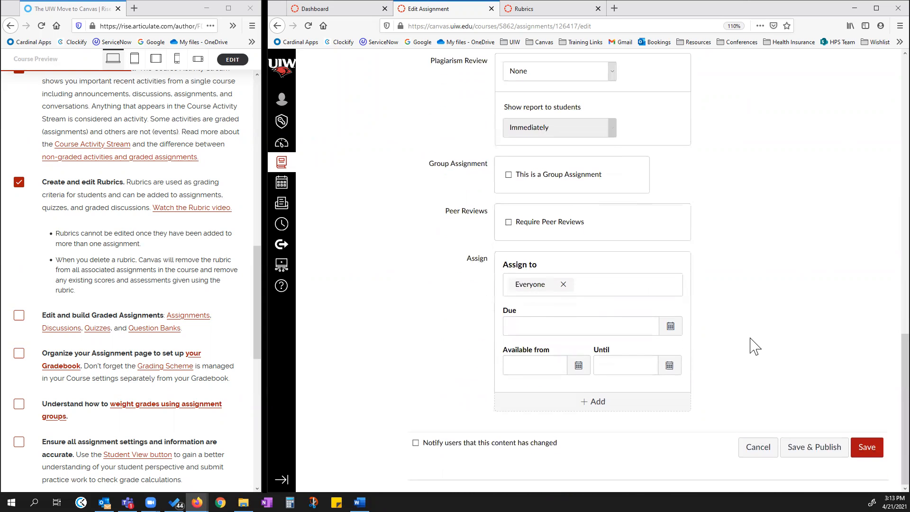
{"action": "scroll", "coordinate": [772, 352], "scroll_direction": "up", "scroll_amount": 12}
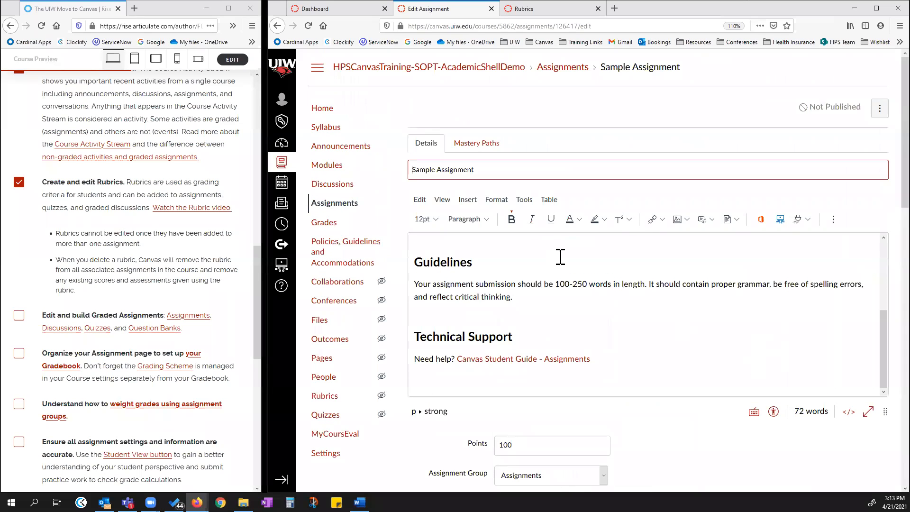
Check the options menu on the assignment's edit page, then cancel editing the Sample Assignment.
{"action": "left_click", "coordinate": [878, 112]}
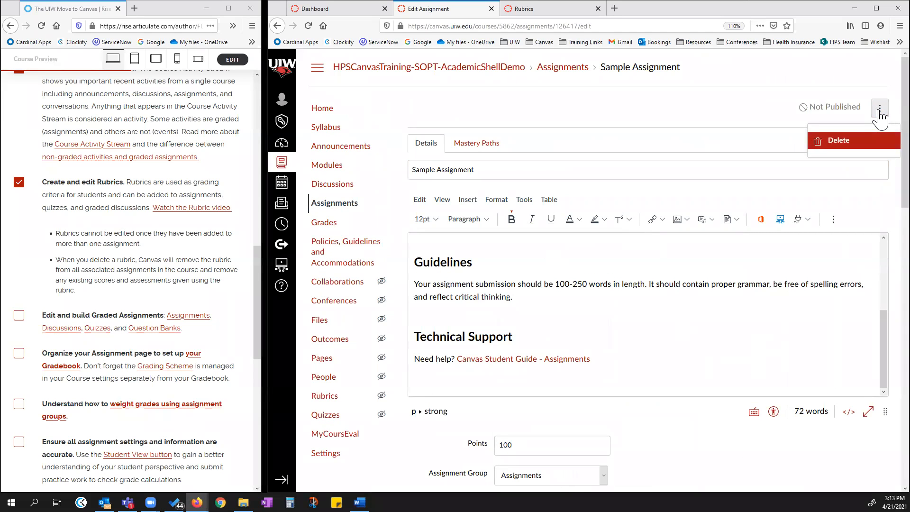
{"action": "left_click", "coordinate": [813, 308]}
{"action": "scroll", "coordinate": [813, 307], "scroll_direction": "down", "scroll_amount": 12}
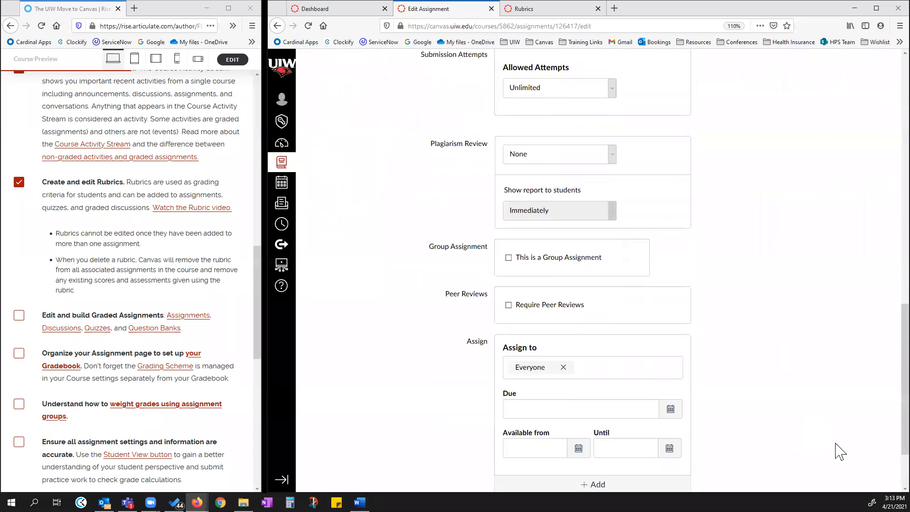
{"action": "left_click", "coordinate": [744, 456]}
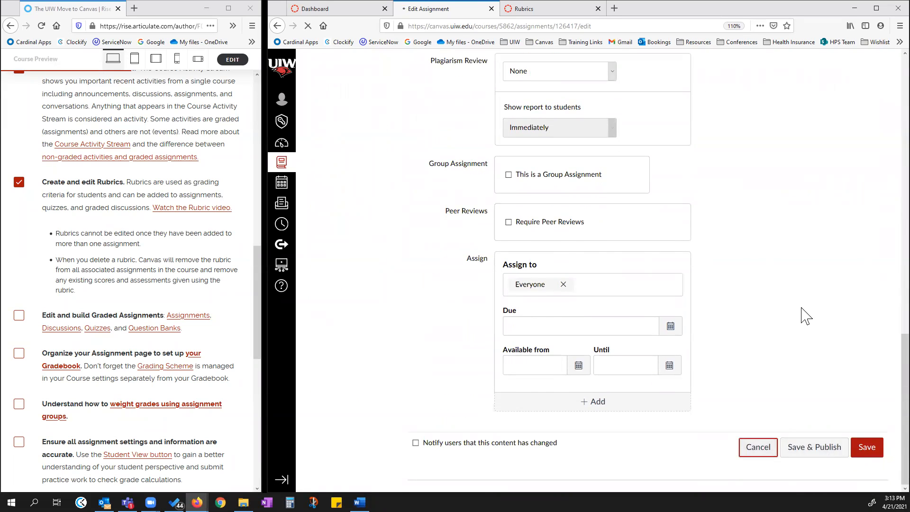
Review the Sample Assignment page's options menu of Send To, Copy To and Share to Commons.
{"action": "left_click", "coordinate": [729, 110]}
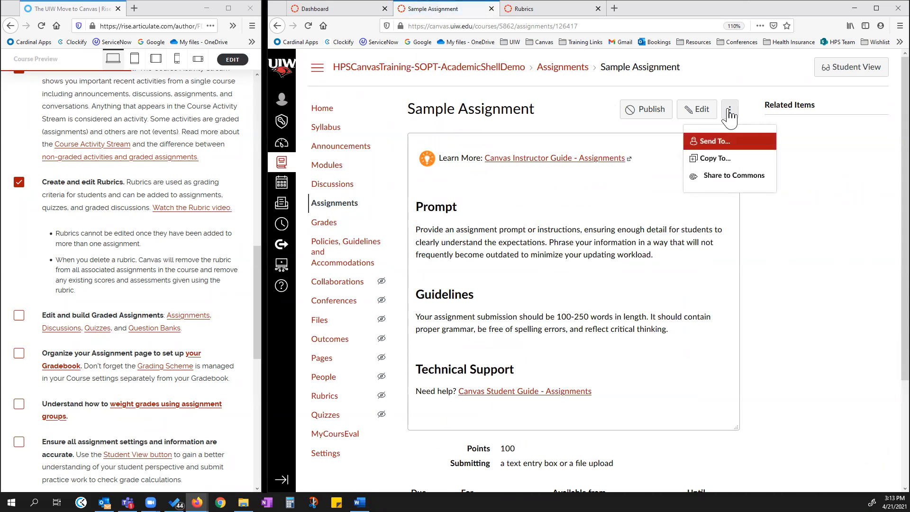
{"action": "left_click", "coordinate": [811, 161]}
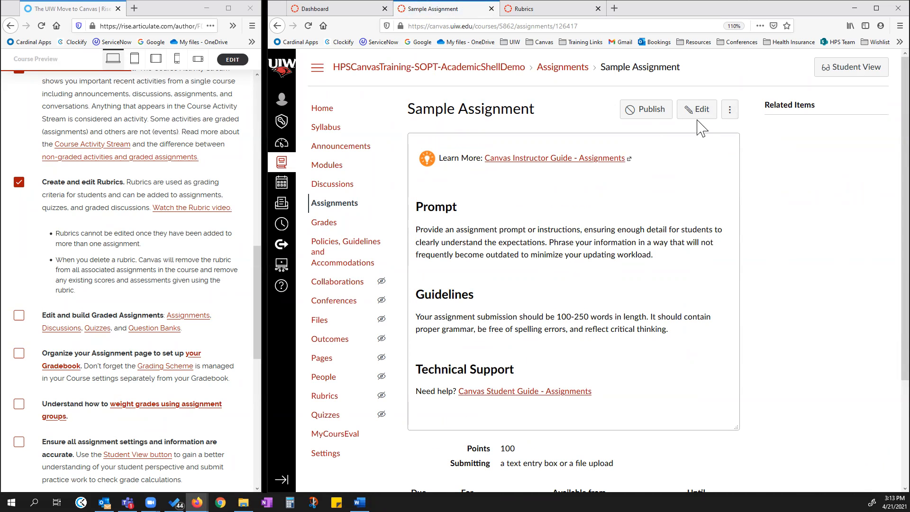
{"action": "scroll", "coordinate": [689, 223], "scroll_direction": "down", "scroll_amount": 3}
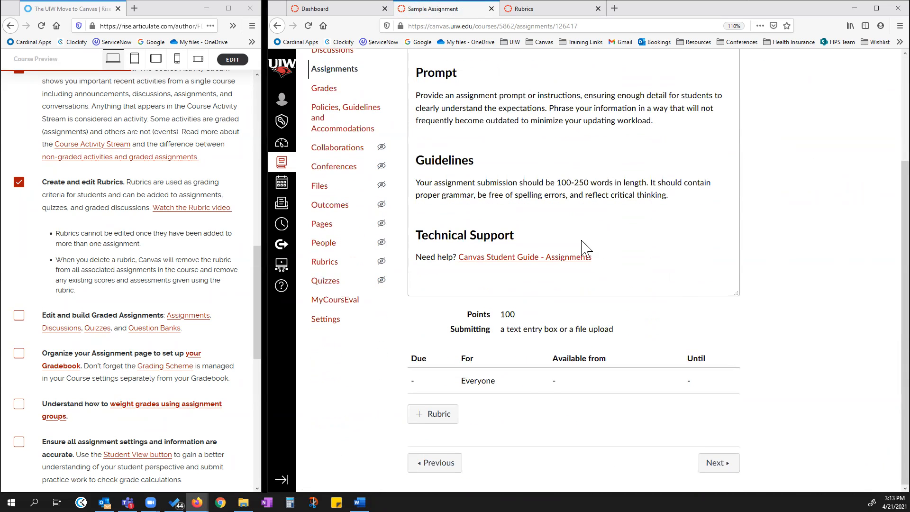
{"action": "scroll", "coordinate": [582, 241], "scroll_direction": "up", "scroll_amount": 3}
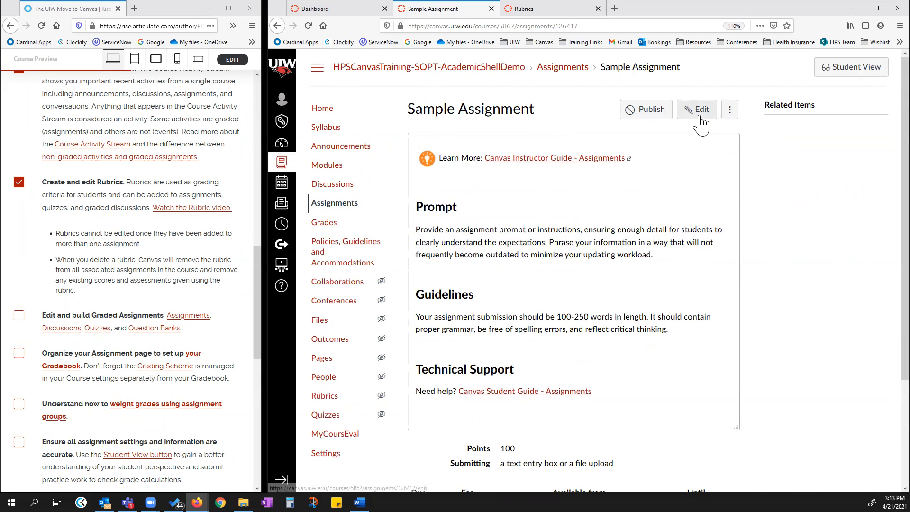
Reopen the Sample Assignment for editing, review the Submission Type choices, and cancel without saving.
{"action": "left_click", "coordinate": [729, 111]}
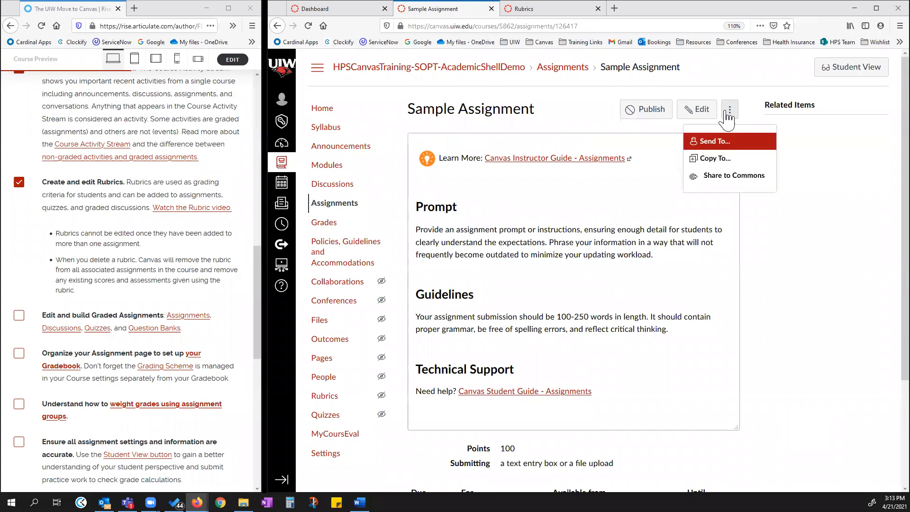
{"action": "left_click", "coordinate": [697, 110]}
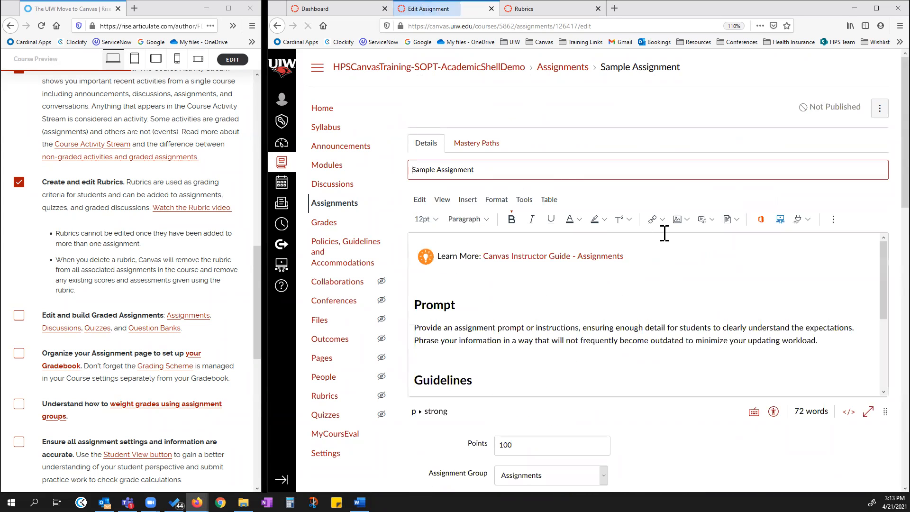
{"action": "scroll", "coordinate": [611, 155], "scroll_direction": "down", "scroll_amount": 5}
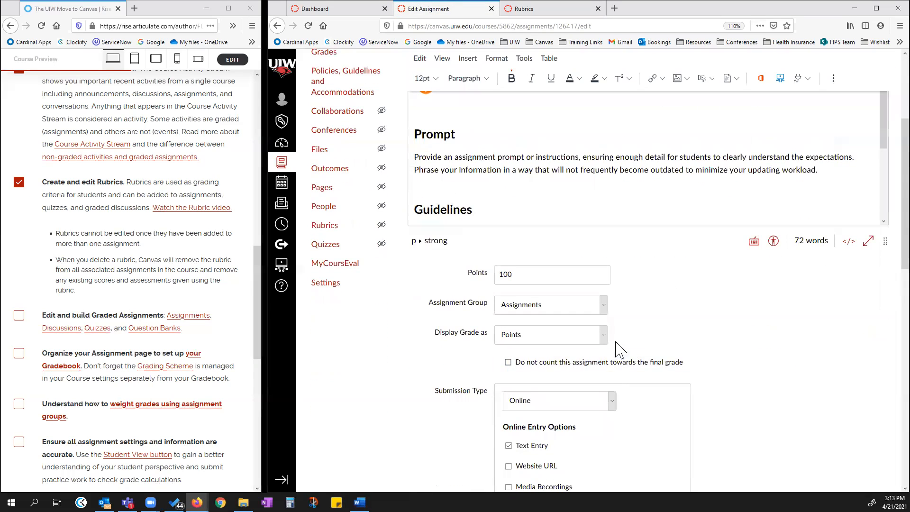
{"action": "scroll", "coordinate": [729, 322], "scroll_direction": "down", "scroll_amount": 2}
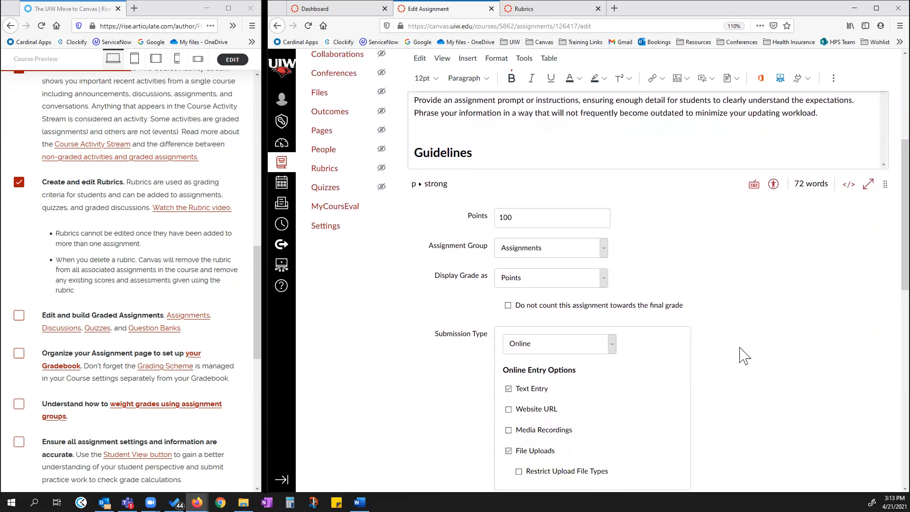
{"action": "scroll", "coordinate": [730, 311], "scroll_direction": "down", "scroll_amount": 6}
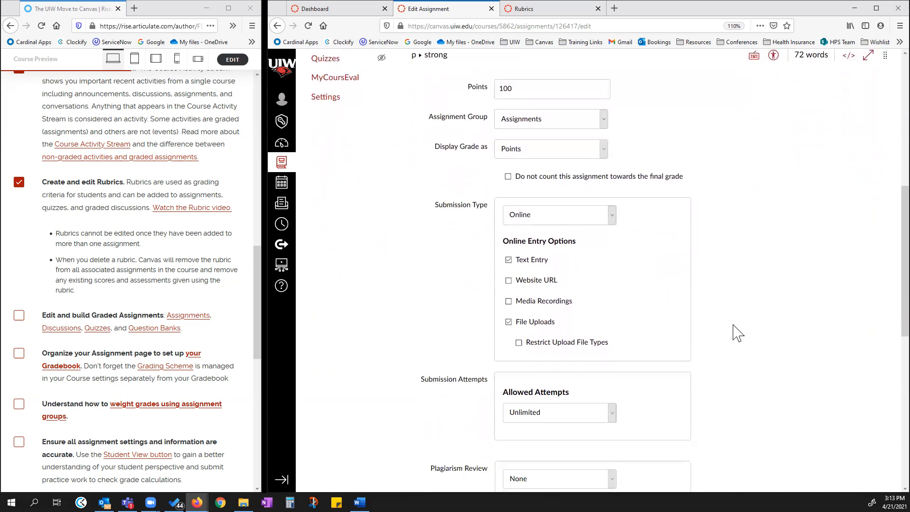
{"action": "scroll", "coordinate": [737, 333], "scroll_direction": "down", "scroll_amount": 2}
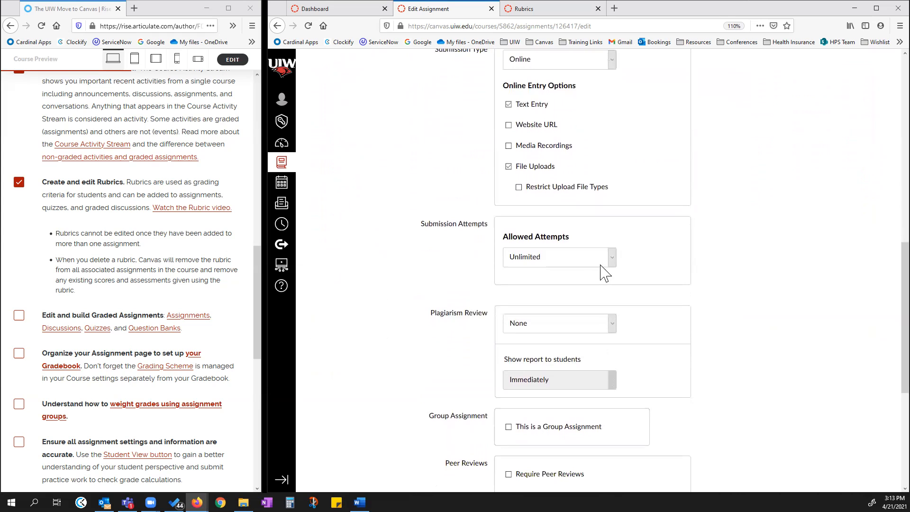
{"action": "scroll", "coordinate": [752, 276], "scroll_direction": "up", "scroll_amount": 5}
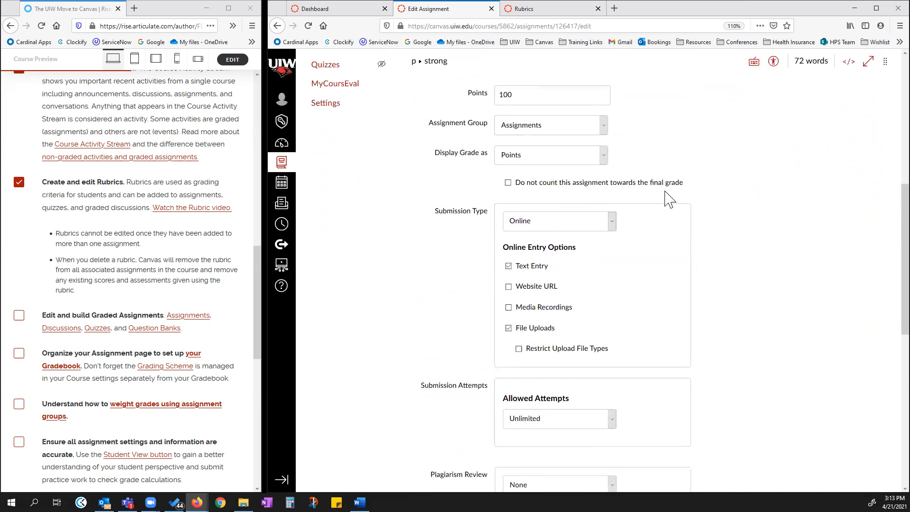
{"action": "left_click", "coordinate": [616, 231]}
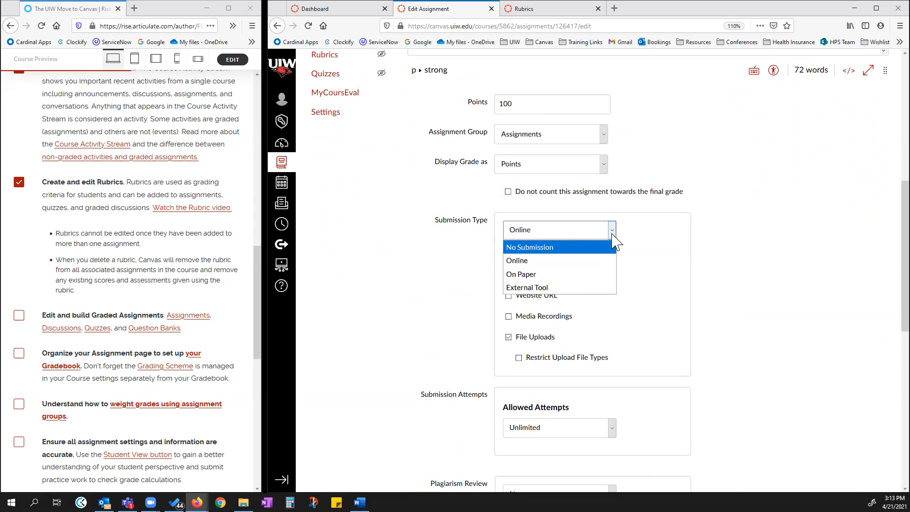
{"action": "left_click", "coordinate": [615, 232]}
{"action": "scroll", "coordinate": [778, 266], "scroll_direction": "down", "scroll_amount": 8}
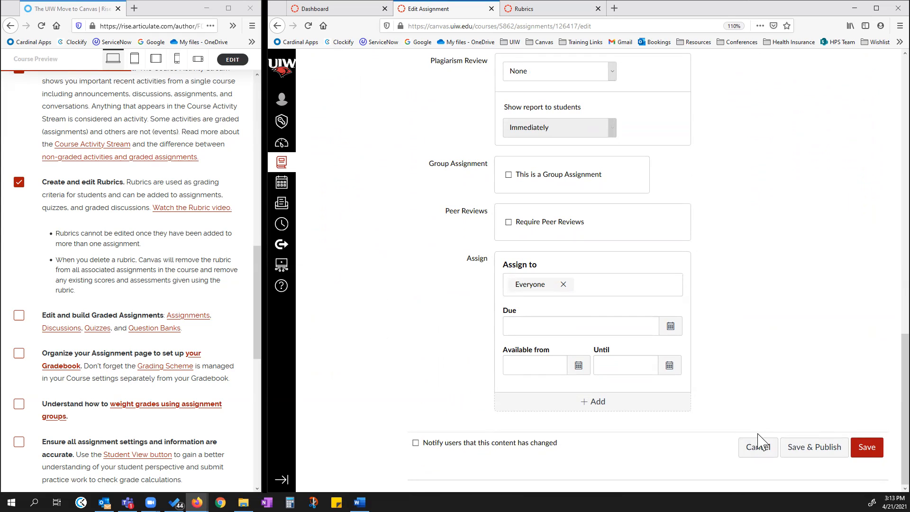
{"action": "left_click", "coordinate": [758, 452]}
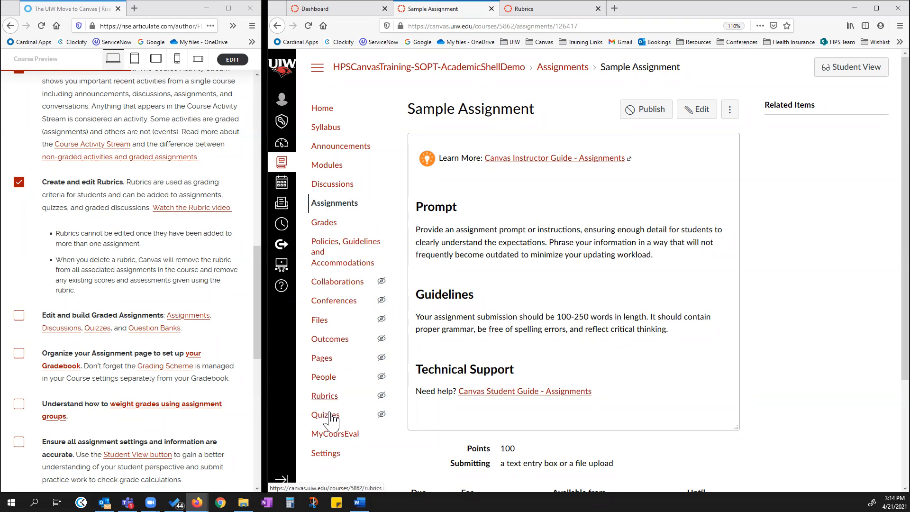
Switch between the course Assignments and Discussions lists and browse the assignment groups.
{"action": "left_click", "coordinate": [338, 205]}
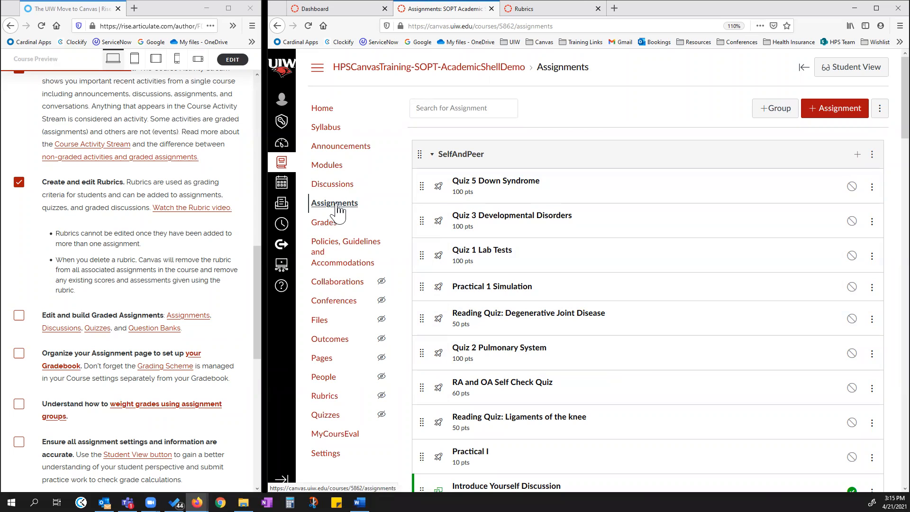
{"action": "left_click", "coordinate": [331, 185]}
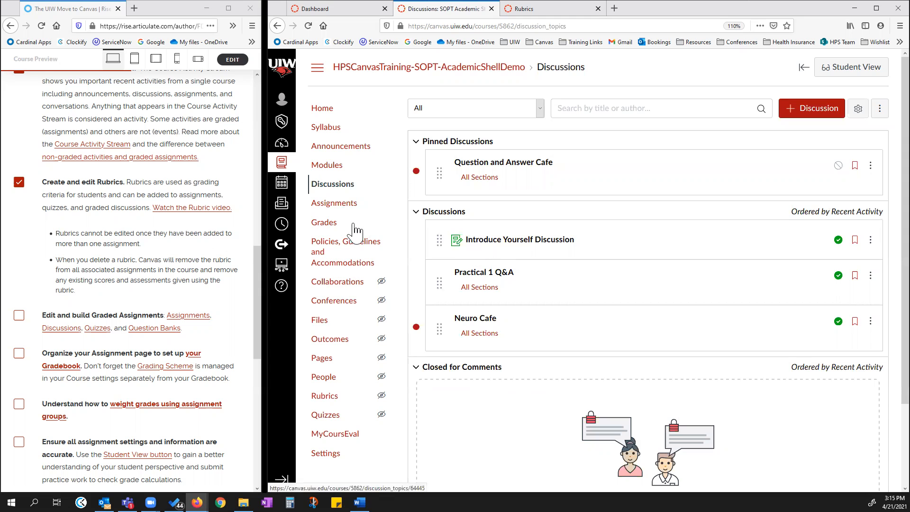
{"action": "left_click", "coordinate": [337, 204]}
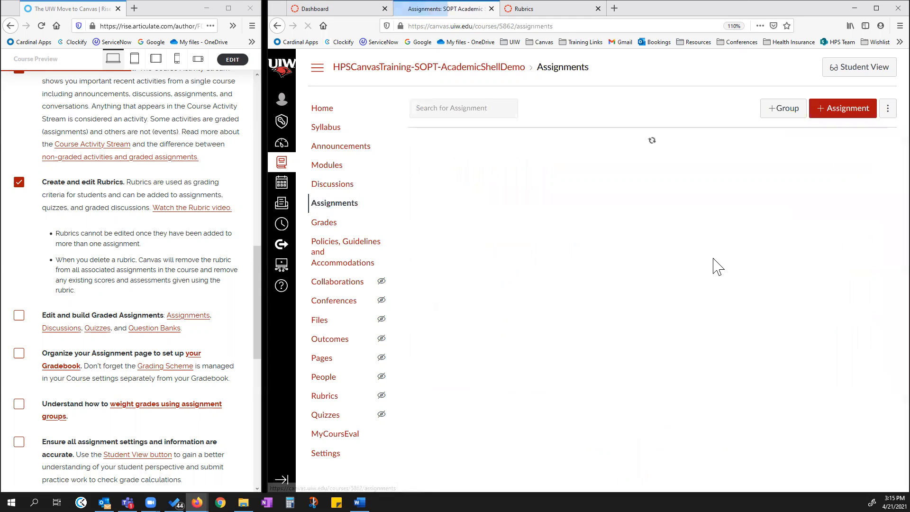
{"action": "scroll", "coordinate": [611, 209], "scroll_direction": "down", "scroll_amount": 5}
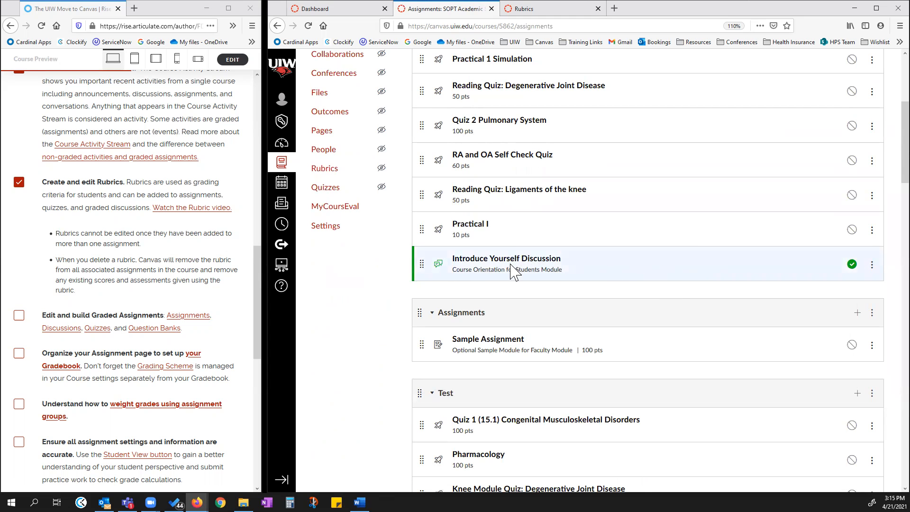
{"action": "scroll", "coordinate": [679, 286], "scroll_direction": "up", "scroll_amount": 1}
{"action": "scroll", "coordinate": [677, 289], "scroll_direction": "up", "scroll_amount": 2}
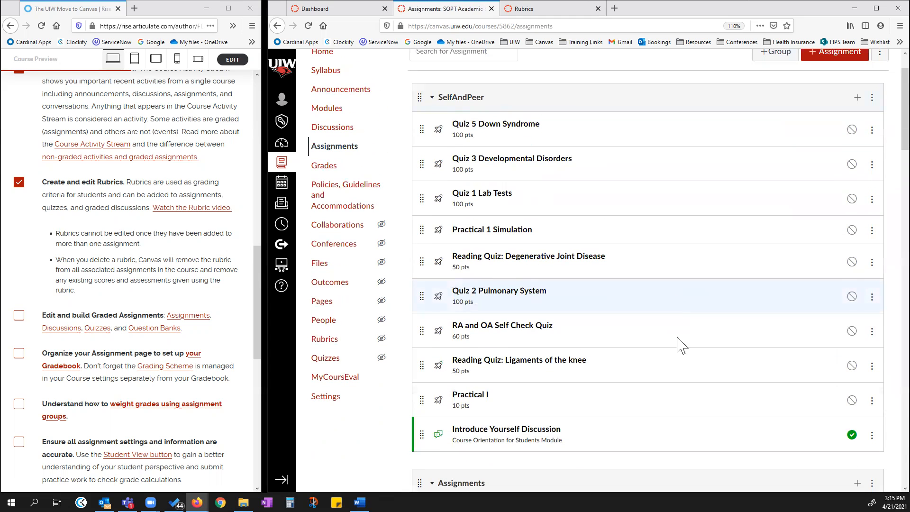
Open Discussions in a new browser tab and open the Introduce Yourself Discussion for editing.
{"action": "right_click", "coordinate": [337, 127]}
{"action": "left_click", "coordinate": [364, 132]}
{"action": "left_click", "coordinate": [525, 8]}
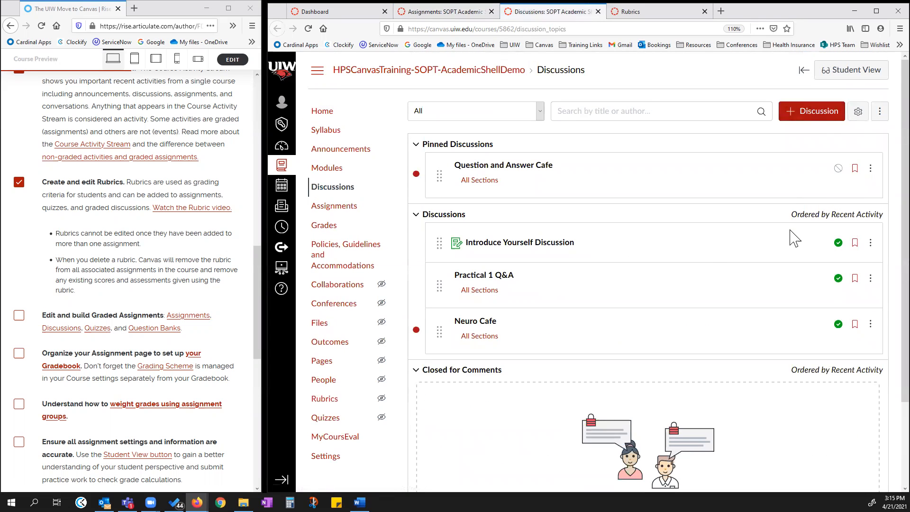
{"action": "left_click", "coordinate": [836, 114]}
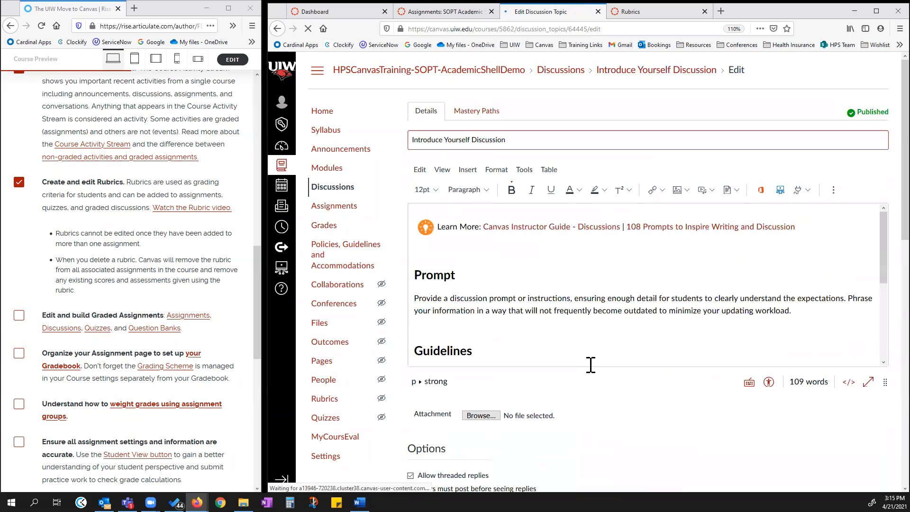
Scroll to the discussion's grading options and review the Assignment Group choices.
{"action": "scroll", "coordinate": [609, 408], "scroll_direction": "down", "scroll_amount": 4}
{"action": "scroll", "coordinate": [611, 393], "scroll_direction": "down", "scroll_amount": 5}
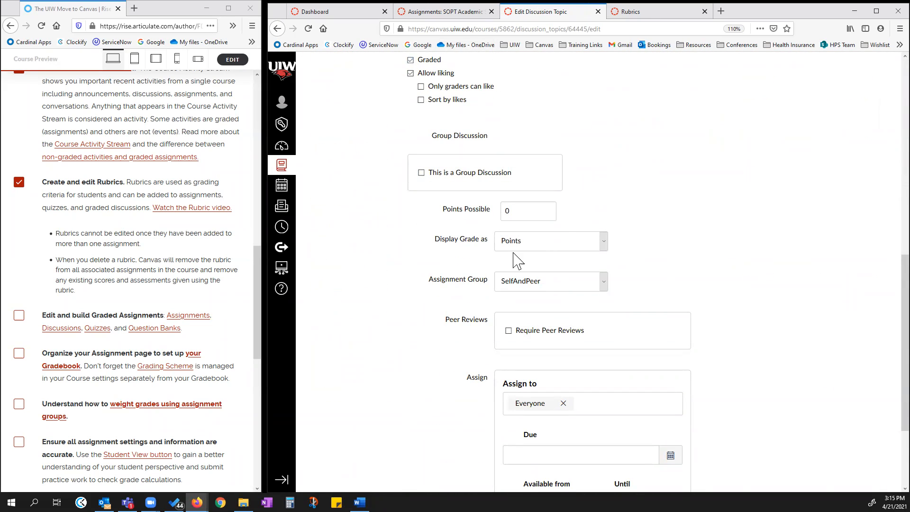
{"action": "left_click_drag", "start_coordinate": [423, 279], "coordinate": [486, 278]}
{"action": "left_click", "coordinate": [604, 281]}
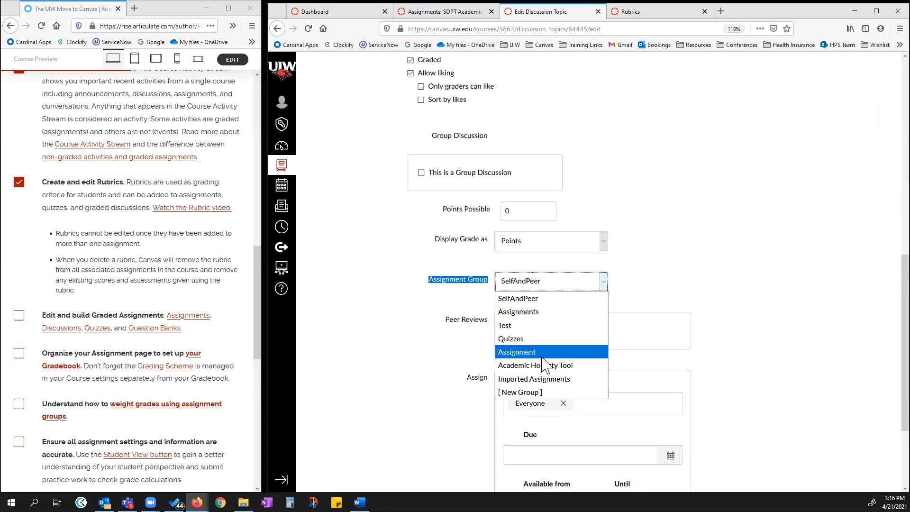
Switch to the course Assignments list and collapse each assignment group to compare them.
{"action": "left_click", "coordinate": [458, 12]}
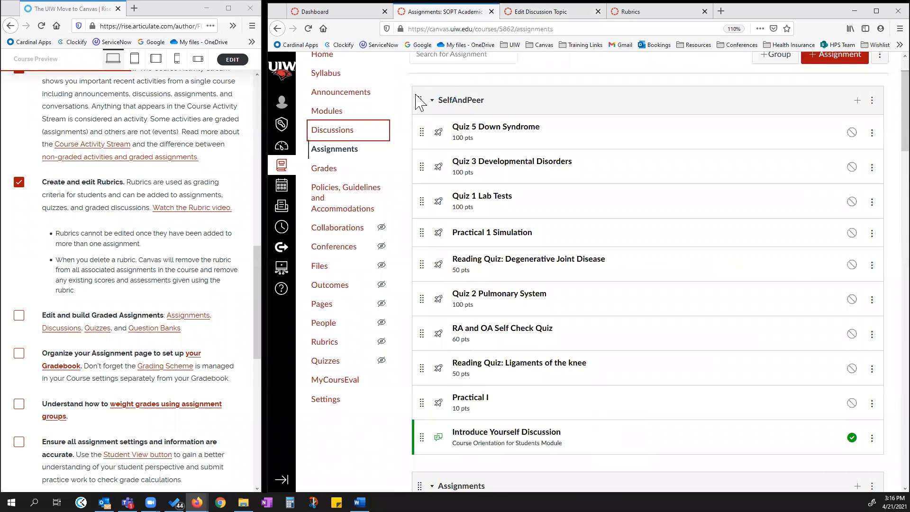
{"action": "left_click", "coordinate": [435, 102]}
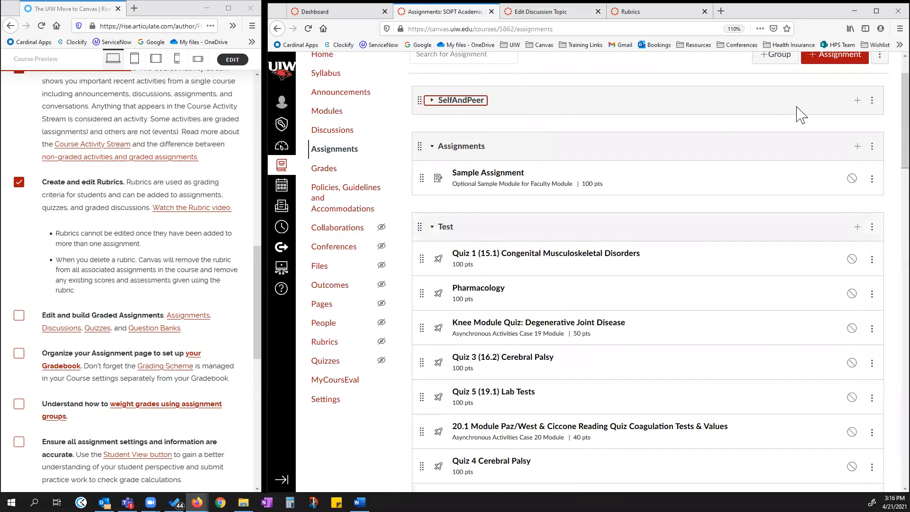
{"action": "left_click", "coordinate": [432, 147]}
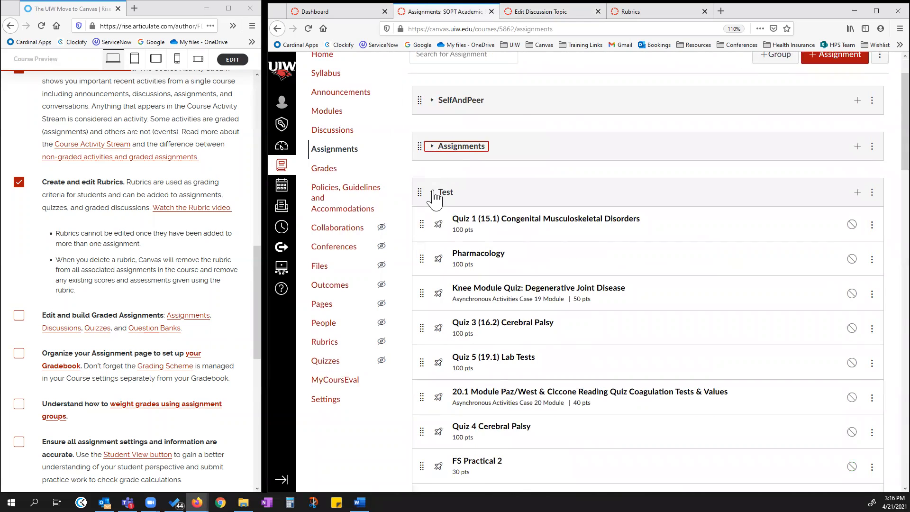
{"action": "left_click", "coordinate": [433, 192]}
{"action": "left_click", "coordinate": [432, 238]}
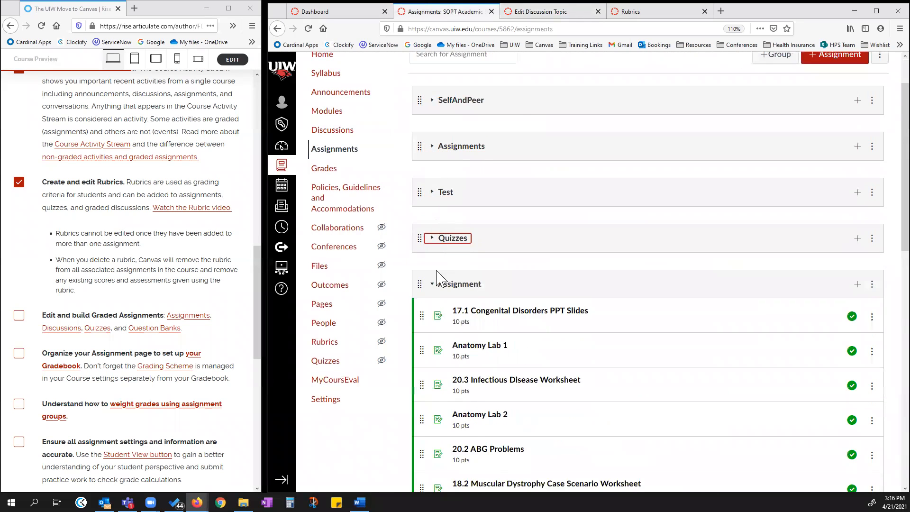
{"action": "left_click", "coordinate": [435, 286]}
{"action": "left_click", "coordinate": [434, 331]}
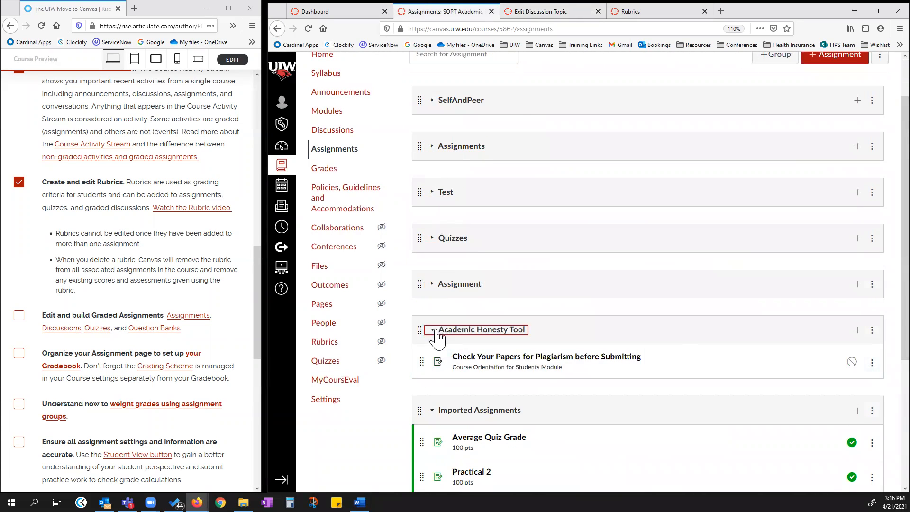
{"action": "left_click", "coordinate": [433, 376]}
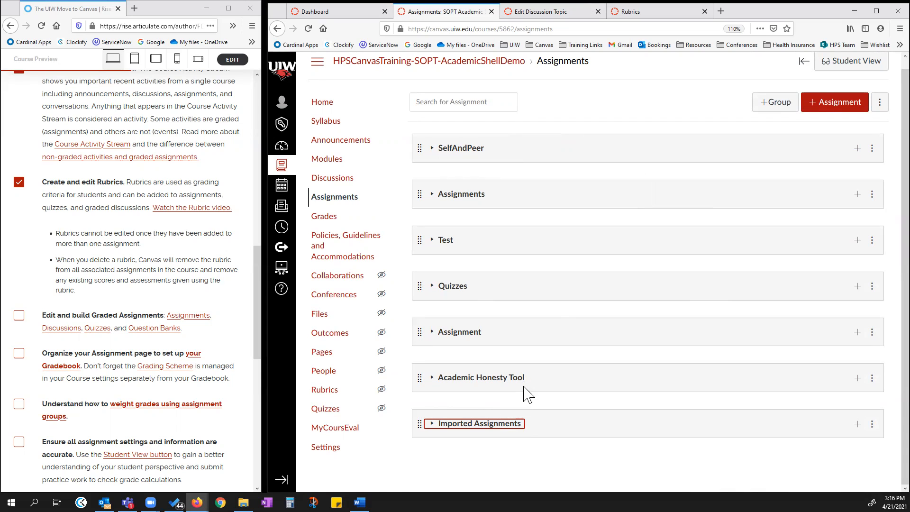
Compare the discussion's Assignment Group choices with the groups in the course Assignments list.
{"action": "left_click", "coordinate": [549, 12]}
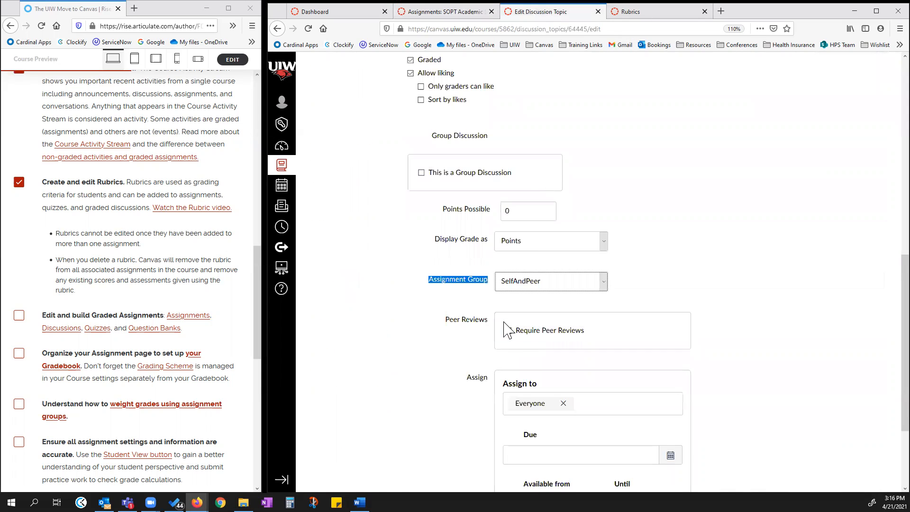
{"action": "left_click", "coordinate": [604, 285]}
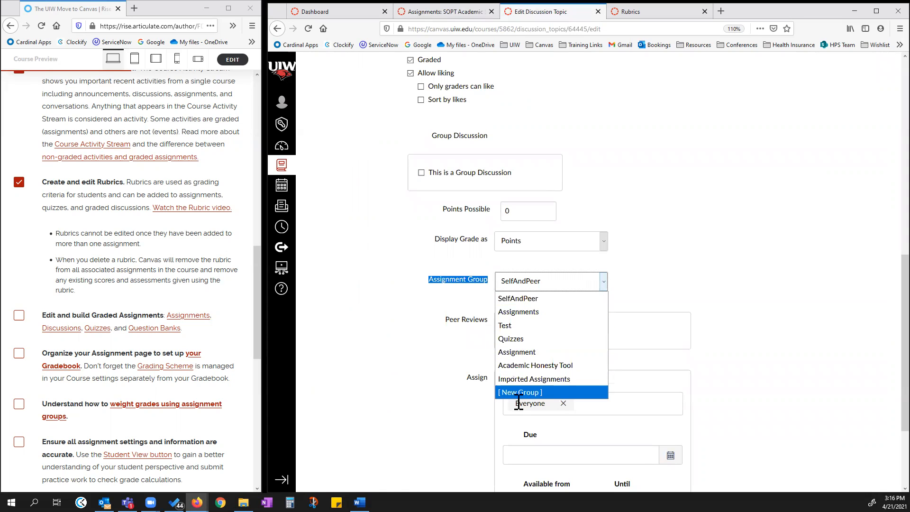
{"action": "left_click", "coordinate": [465, 10]}
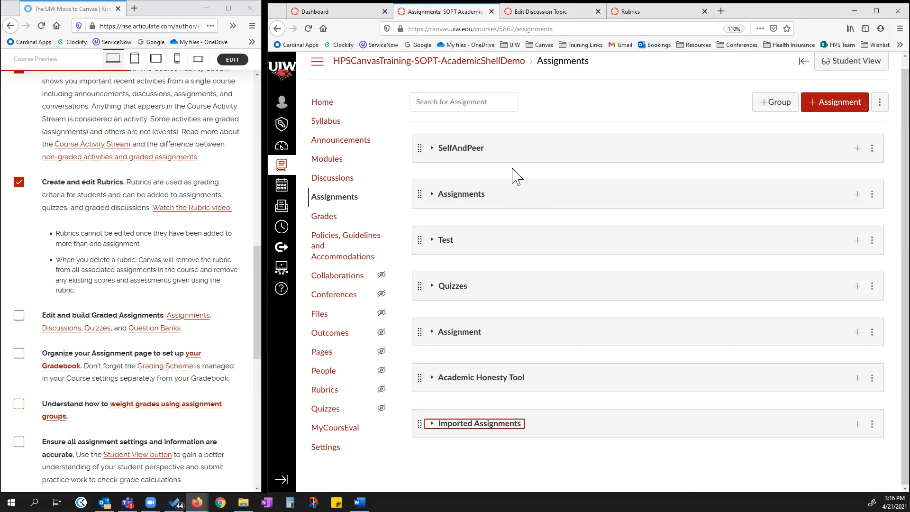
{"action": "left_click", "coordinate": [575, 13]}
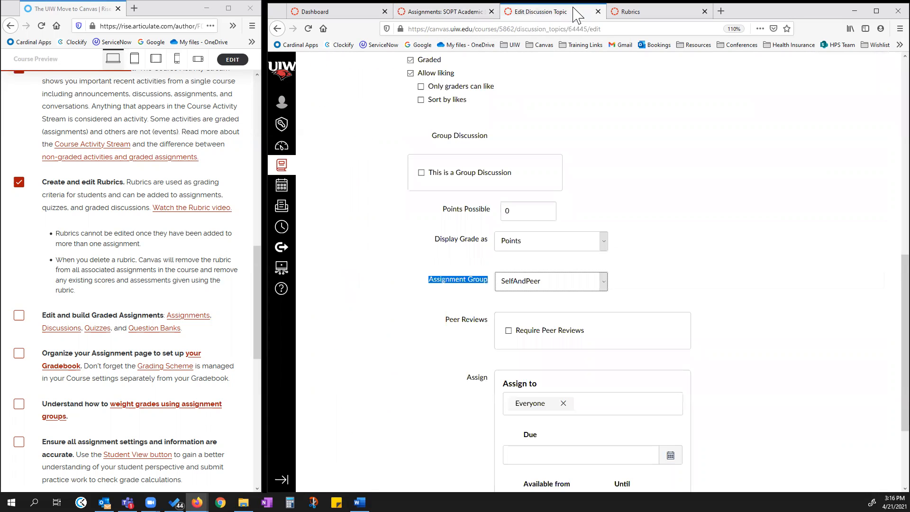
Set the discussion's Assignment Group to Assignments.
{"action": "left_click", "coordinate": [603, 285]}
{"action": "left_click", "coordinate": [543, 312]}
{"action": "scroll", "coordinate": [716, 255], "scroll_direction": "down", "scroll_amount": 3}
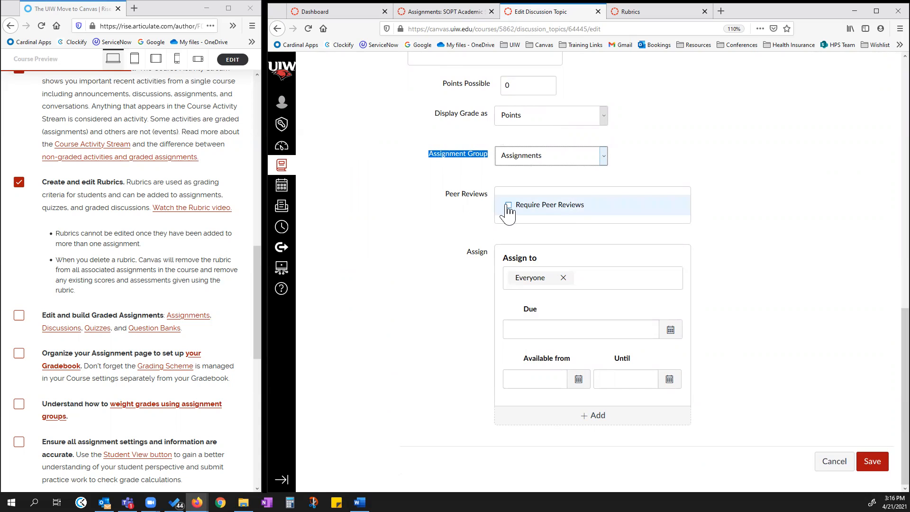
{"action": "scroll", "coordinate": [499, 110], "scroll_direction": "up", "scroll_amount": 3}
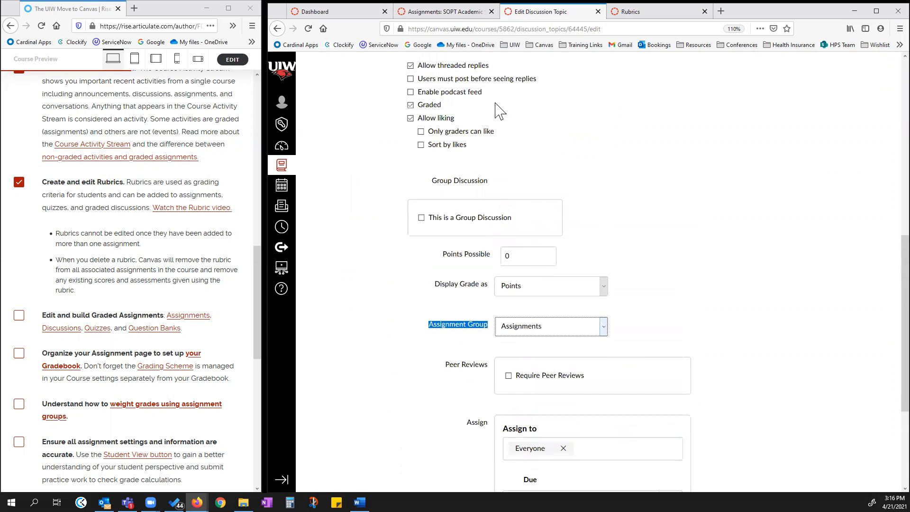
{"action": "scroll", "coordinate": [670, 229], "scroll_direction": "down", "scroll_amount": 3}
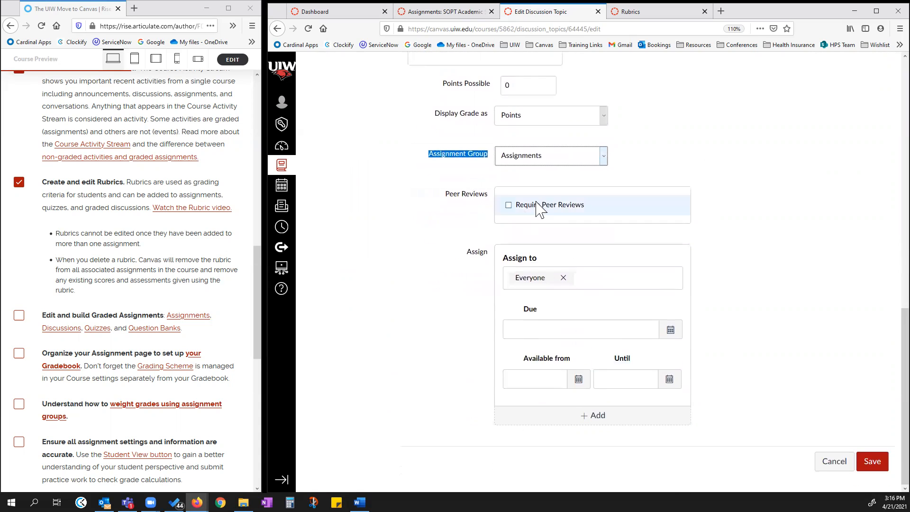
Require peer reviews for the discussion and set them to be assigned automatically.
{"action": "left_click", "coordinate": [509, 205]}
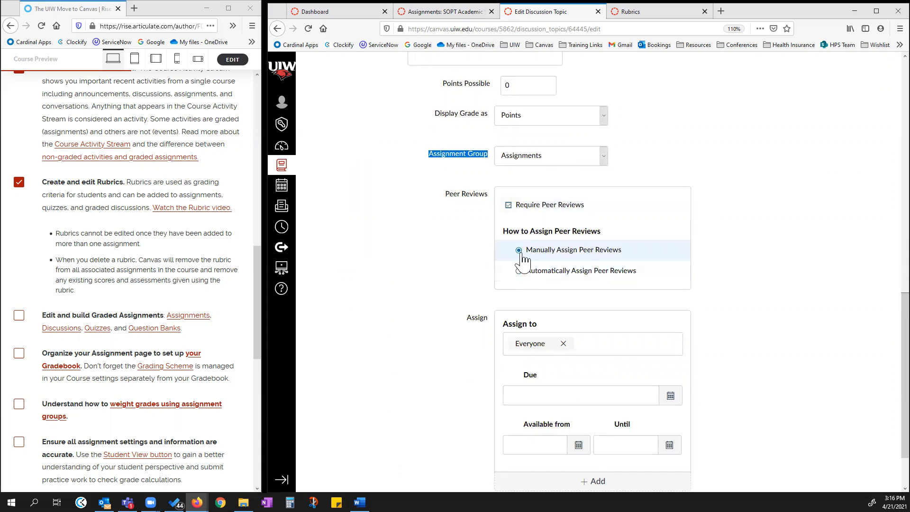
{"action": "left_click", "coordinate": [519, 271]}
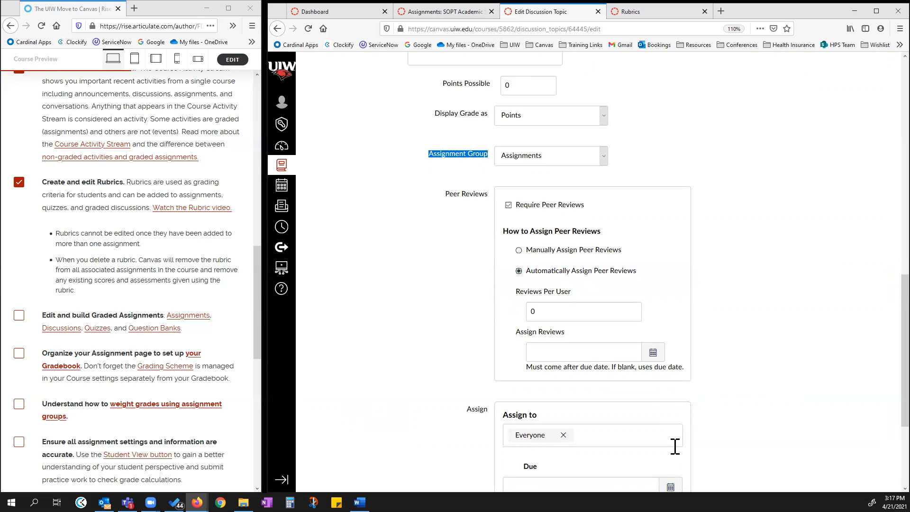
{"action": "left_click_drag", "start_coordinate": [527, 331], "coordinate": [550, 332]}
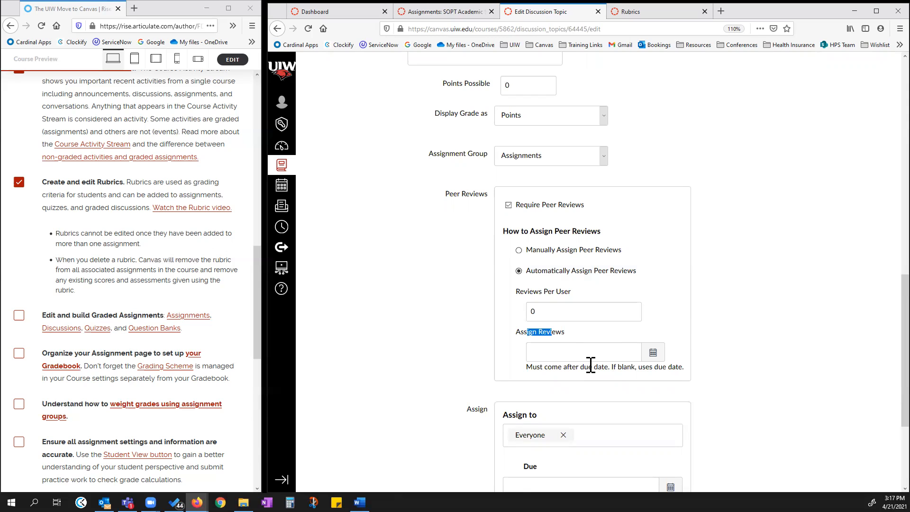
{"action": "scroll", "coordinate": [590, 367], "scroll_direction": "down", "scroll_amount": 3}
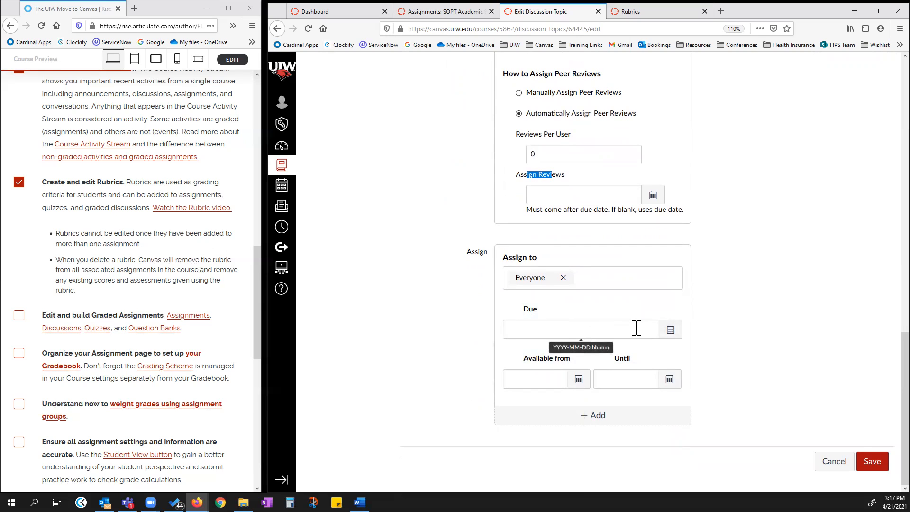
{"action": "left_click", "coordinate": [545, 191]}
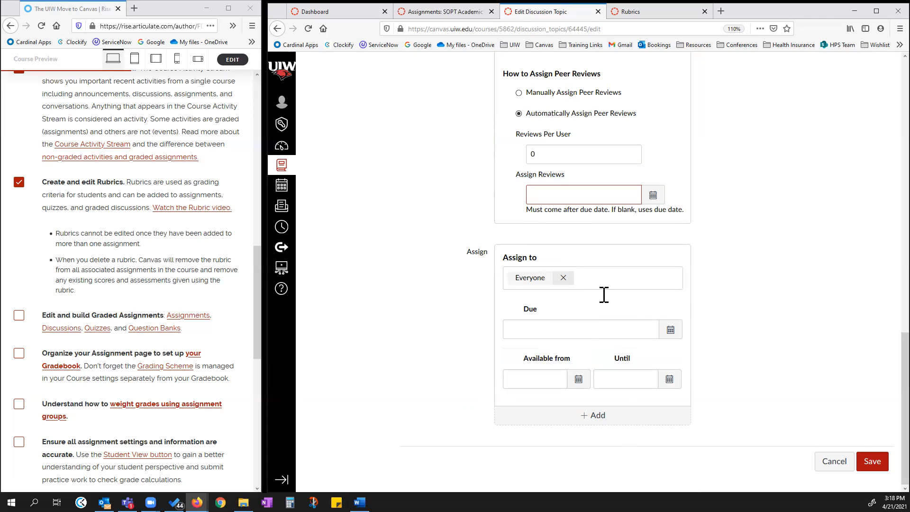
Add two extra Assign to blocks to the discussion and then remove both.
{"action": "left_click", "coordinate": [610, 420]}
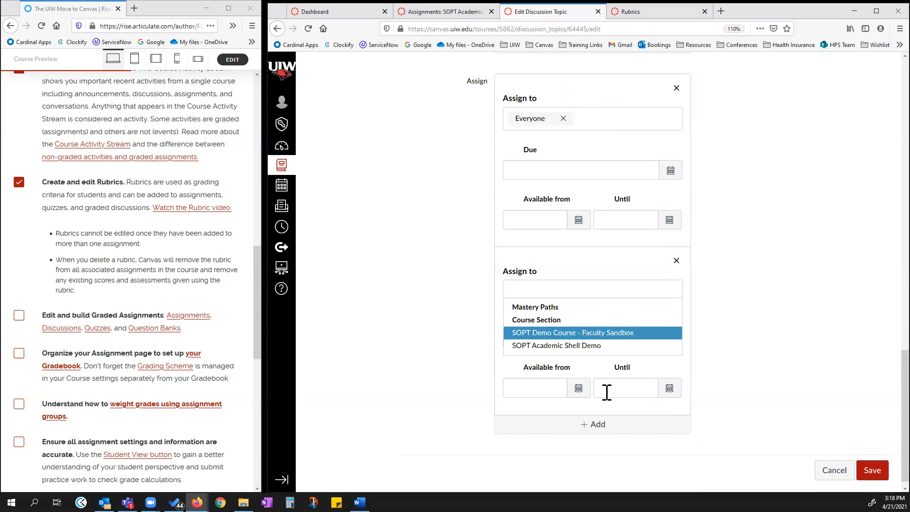
{"action": "scroll", "coordinate": [606, 388], "scroll_direction": "down", "scroll_amount": 1}
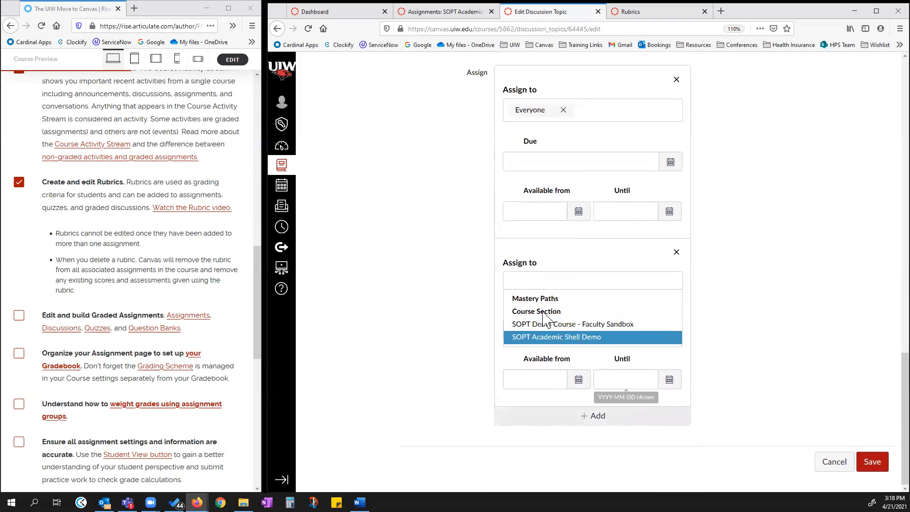
{"action": "left_click", "coordinate": [589, 417]}
{"action": "scroll", "coordinate": [573, 399], "scroll_direction": "down", "scroll_amount": 3}
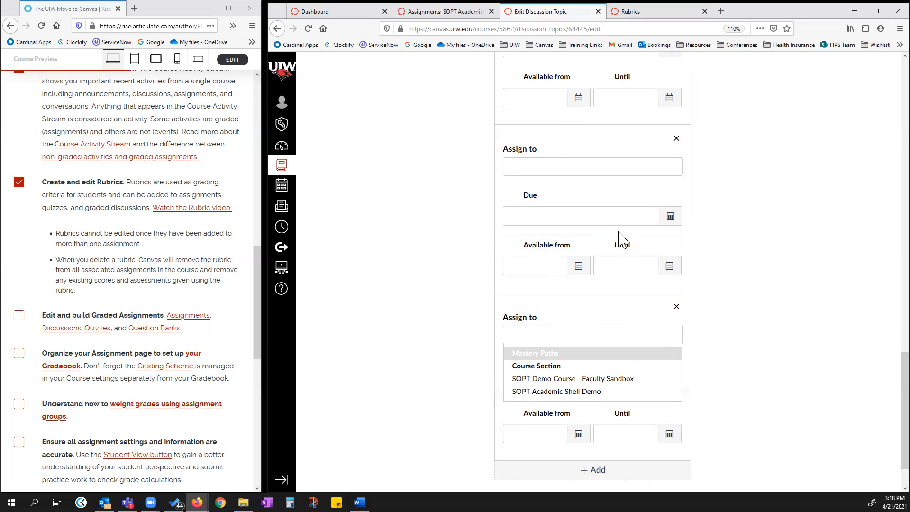
{"action": "scroll", "coordinate": [621, 239], "scroll_direction": "up", "scroll_amount": 3}
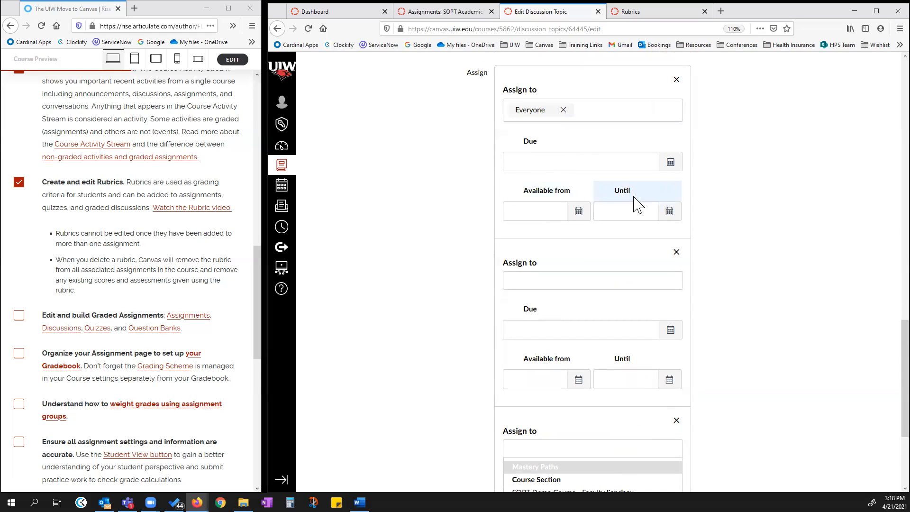
{"action": "scroll", "coordinate": [585, 392], "scroll_direction": "down", "scroll_amount": 1}
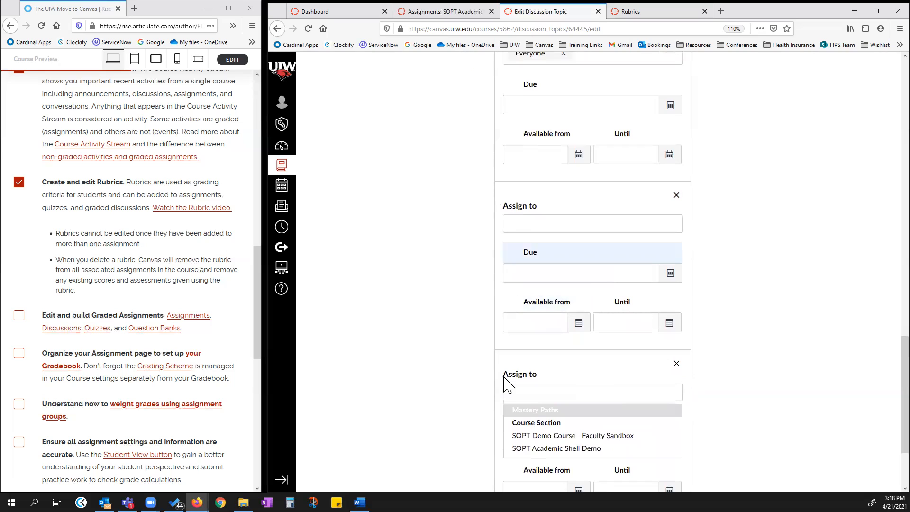
{"action": "left_click", "coordinate": [676, 363]}
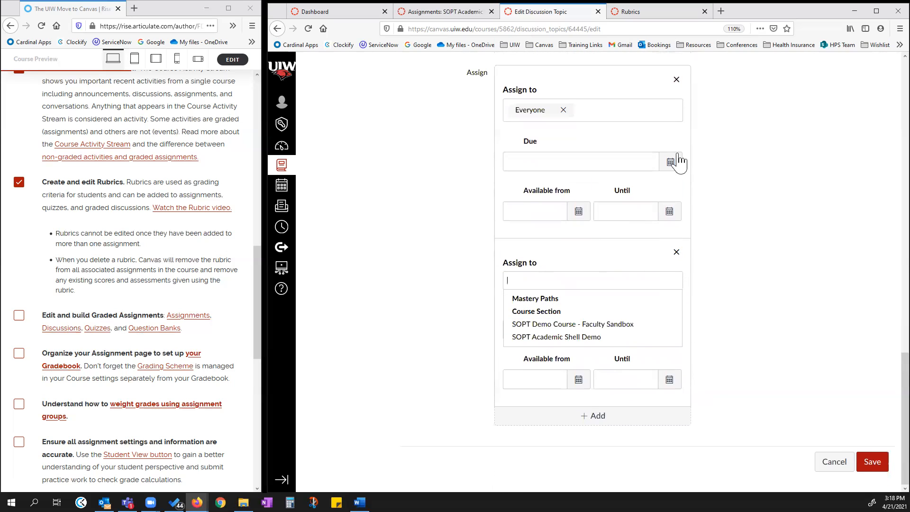
{"action": "left_click", "coordinate": [676, 251]}
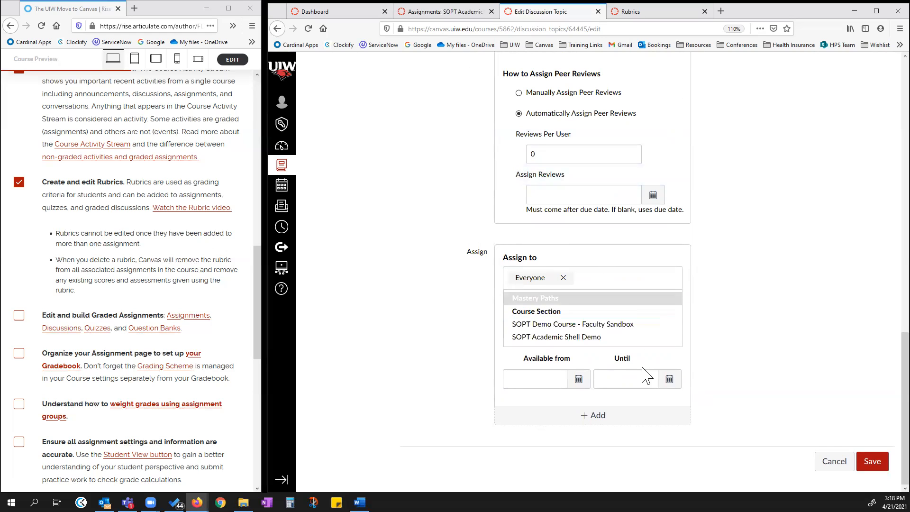
Set the discussion's due date to June 18, 2021 at 11:59pm and save the discussion.
{"action": "left_click", "coordinate": [669, 379]}
{"action": "left_click", "coordinate": [759, 362]}
{"action": "left_click", "coordinate": [668, 329]}
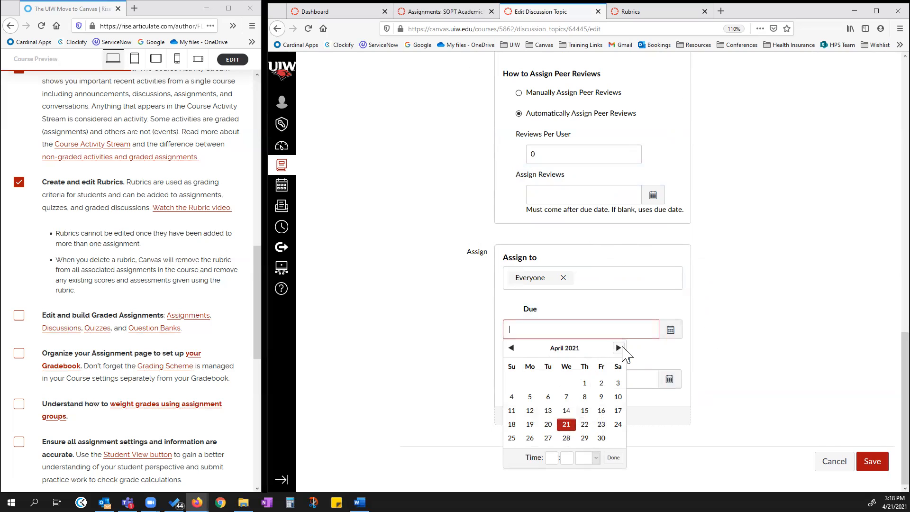
{"action": "left_click", "coordinate": [619, 348]}
{"action": "left_click", "coordinate": [620, 348]}
{"action": "left_click", "coordinate": [601, 411]}
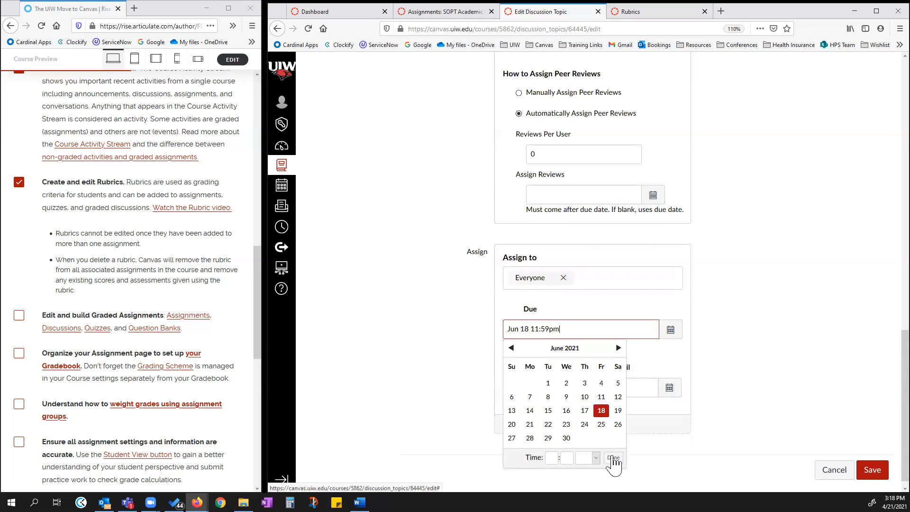
{"action": "left_click", "coordinate": [613, 459]}
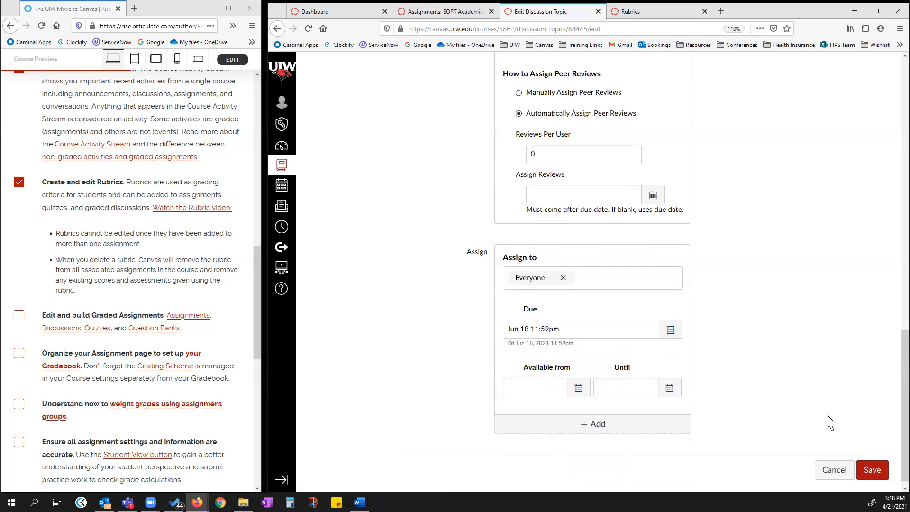
{"action": "left_click", "coordinate": [872, 469]}
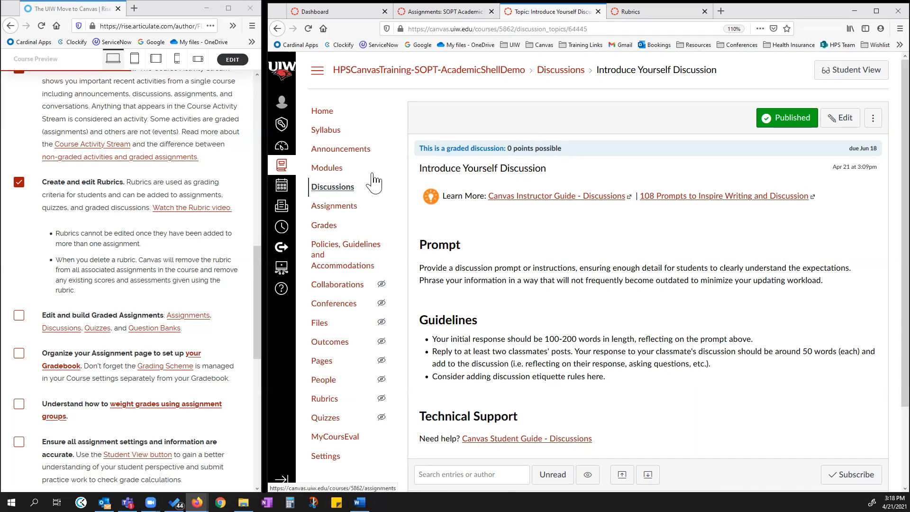
Expand the Assignments, SelfAndPeer and Test groups in the course Assignments list to locate the discussion.
{"action": "left_click", "coordinate": [460, 13]}
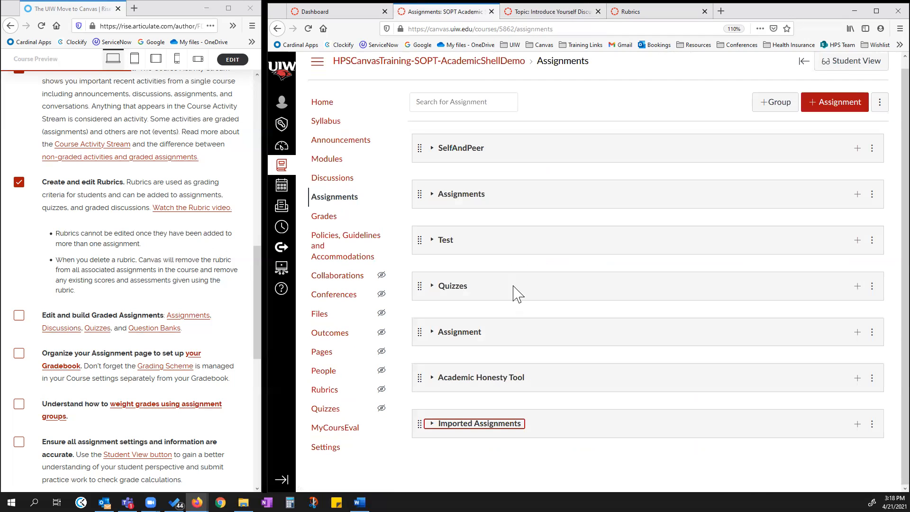
{"action": "left_click", "coordinate": [432, 197]}
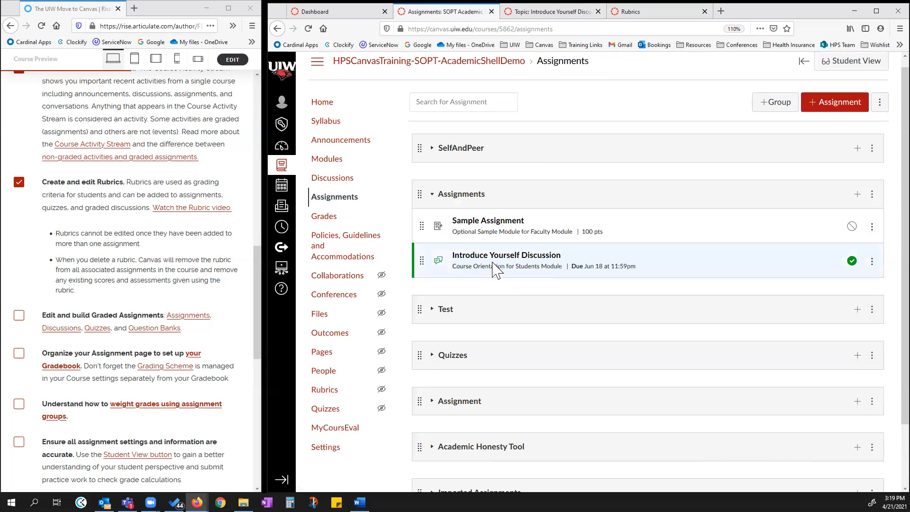
{"action": "left_click", "coordinate": [432, 150]}
{"action": "scroll", "coordinate": [432, 377], "scroll_direction": "down", "scroll_amount": 3}
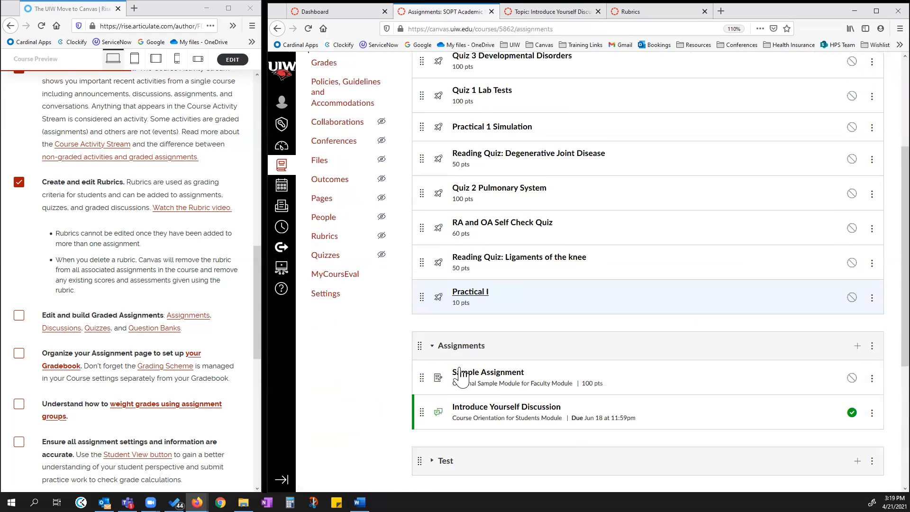
{"action": "left_click", "coordinate": [436, 448]}
{"action": "scroll", "coordinate": [440, 440], "scroll_direction": "down", "scroll_amount": 5}
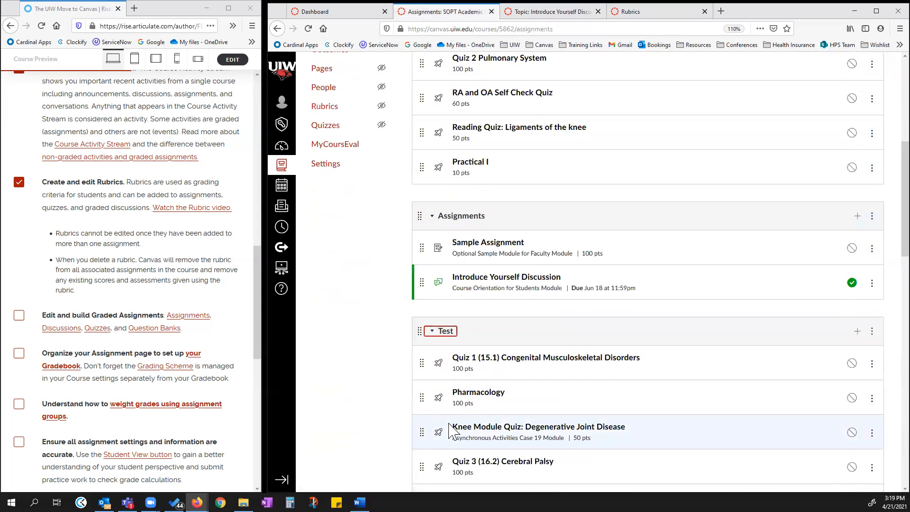
Move the Introduce Yourself Discussion from the Assignments group into the Test group.
{"action": "scroll", "coordinate": [443, 436], "scroll_direction": "down", "scroll_amount": 3}
{"action": "scroll", "coordinate": [483, 400], "scroll_direction": "up", "scroll_amount": 7}
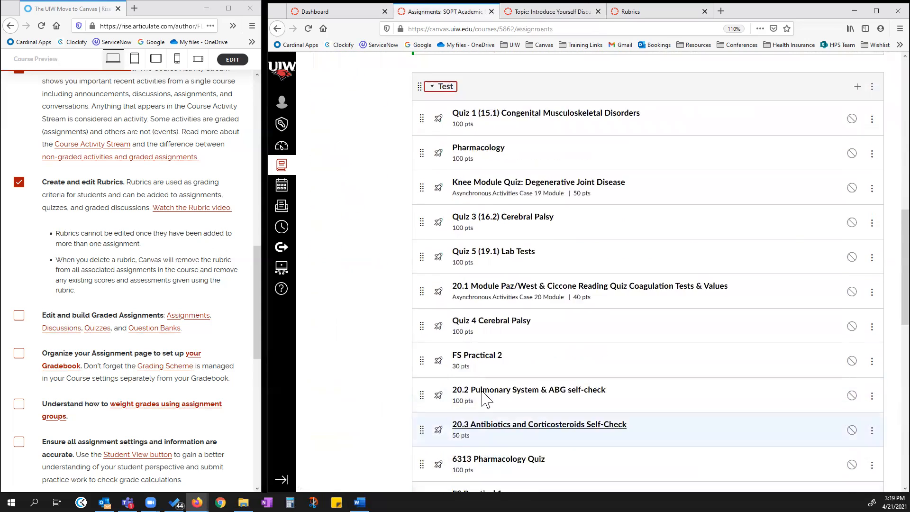
{"action": "left_click_drag", "start_coordinate": [421, 285], "coordinate": [429, 332]}
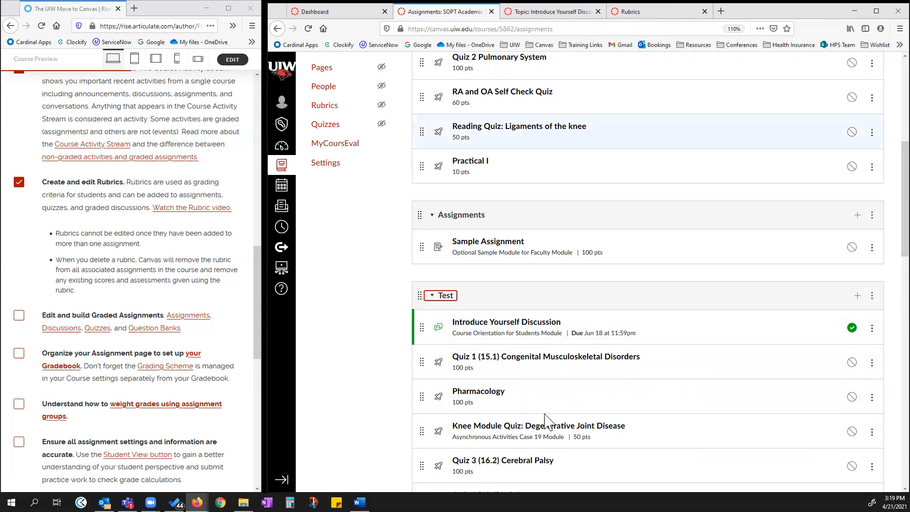
Open the course Modules page and browse the modules, expanding FS3 Course Information.
{"action": "scroll", "coordinate": [567, 368], "scroll_direction": "up", "scroll_amount": 3}
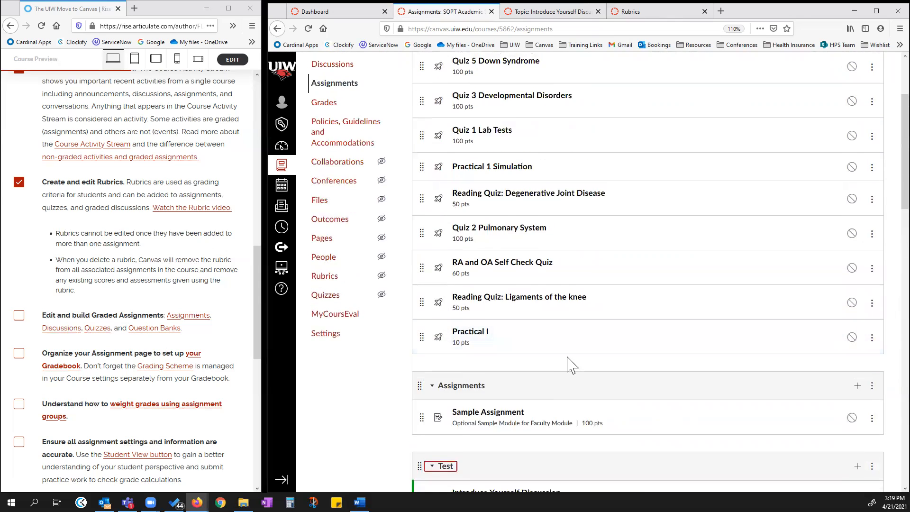
{"action": "scroll", "coordinate": [567, 357], "scroll_direction": "up", "scroll_amount": 1}
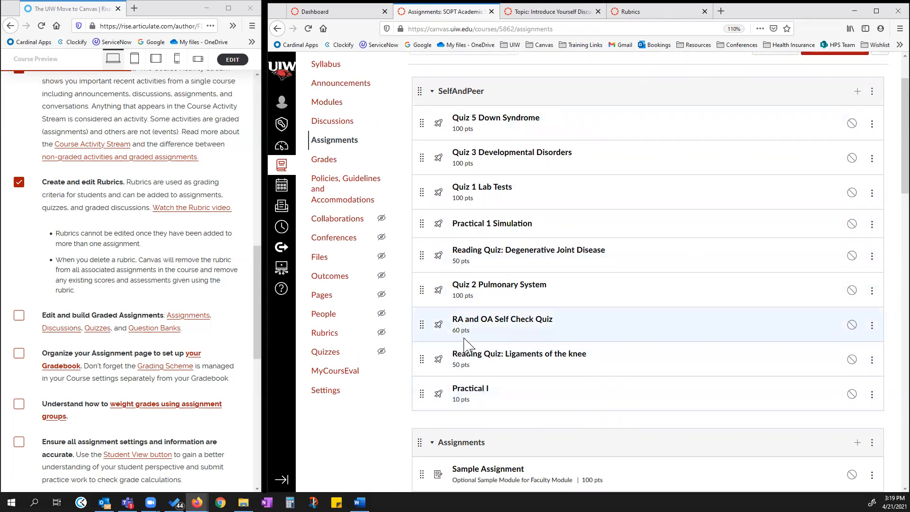
{"action": "left_click", "coordinate": [330, 109]}
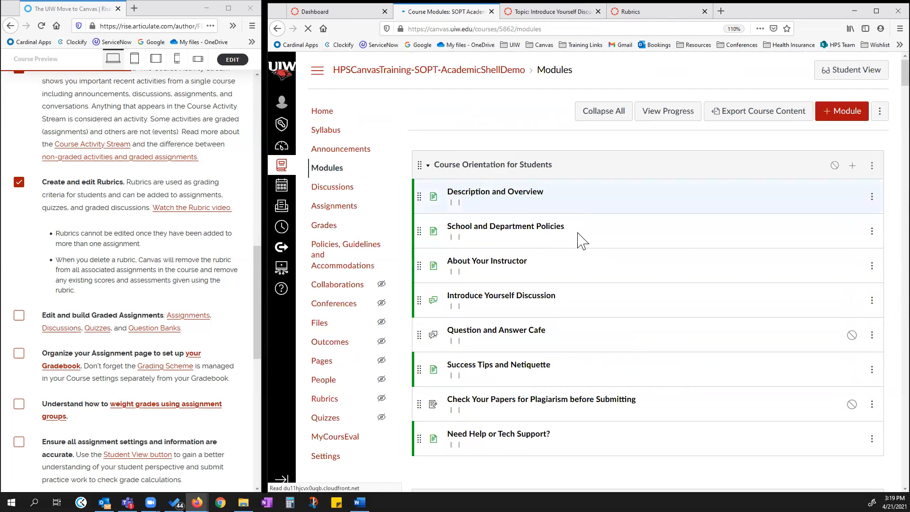
{"action": "scroll", "coordinate": [578, 239], "scroll_direction": "down", "scroll_amount": 15}
{"action": "scroll", "coordinate": [581, 247], "scroll_direction": "down", "scroll_amount": 10}
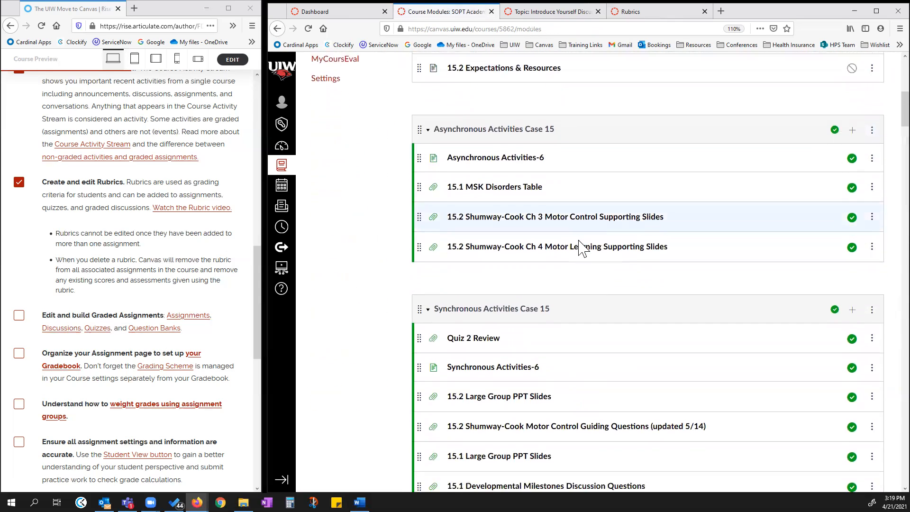
{"action": "scroll", "coordinate": [580, 246], "scroll_direction": "down", "scroll_amount": 11}
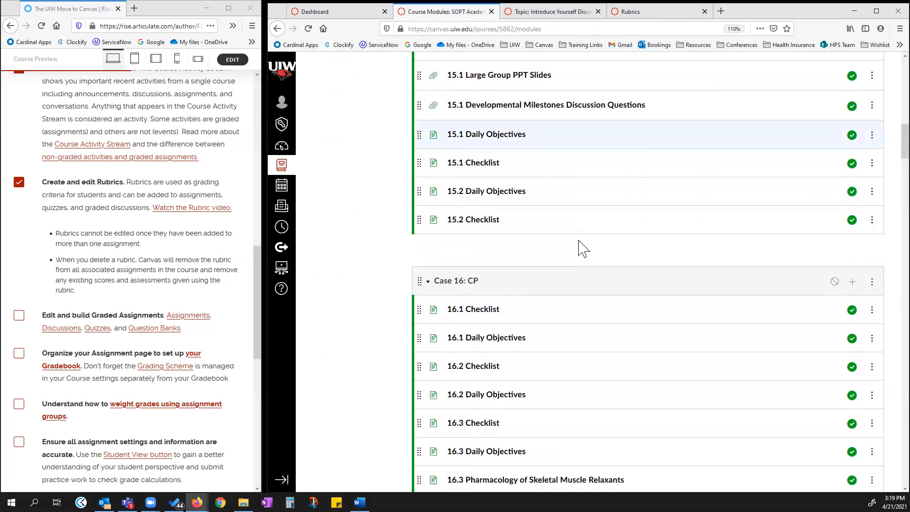
{"action": "scroll", "coordinate": [578, 244], "scroll_direction": "up", "scroll_amount": 8}
{"action": "scroll", "coordinate": [576, 244], "scroll_direction": "up", "scroll_amount": 20}
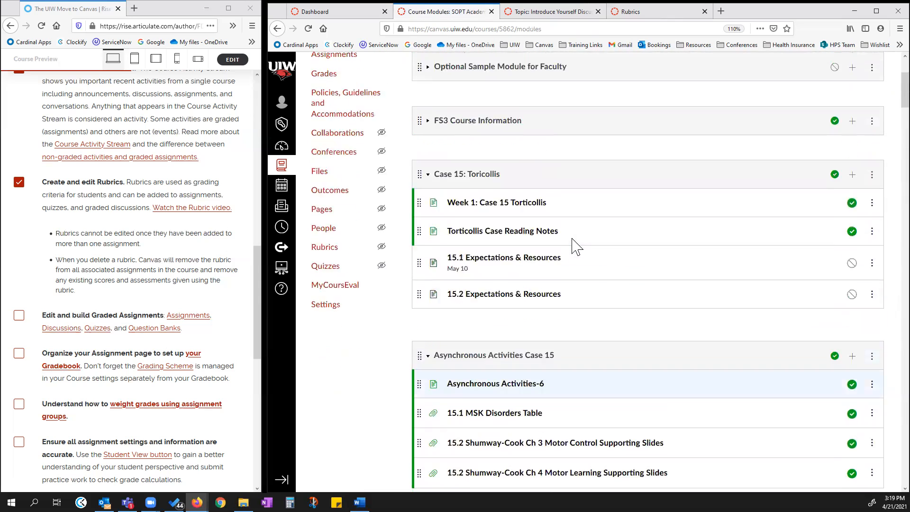
{"action": "left_click", "coordinate": [425, 253]}
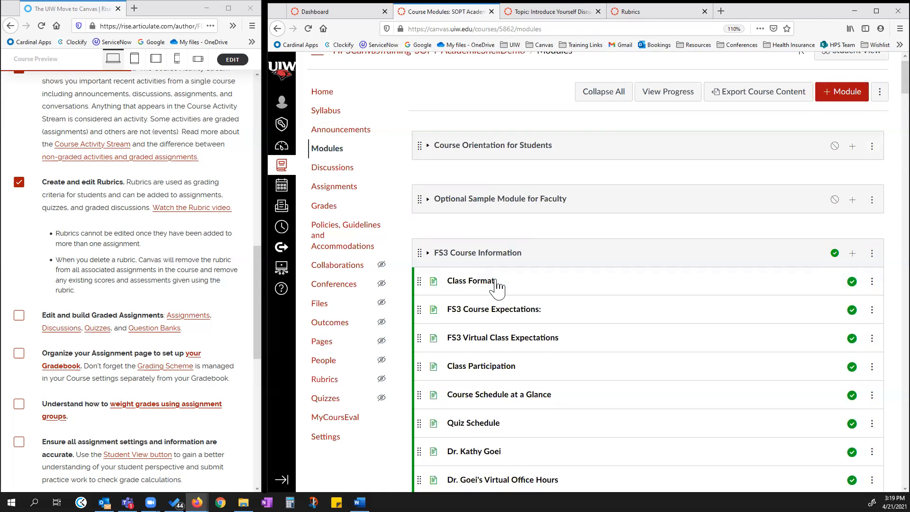
{"action": "scroll", "coordinate": [498, 292], "scroll_direction": "down", "scroll_amount": 5}
{"action": "scroll", "coordinate": [498, 296], "scroll_direction": "down", "scroll_amount": 3}
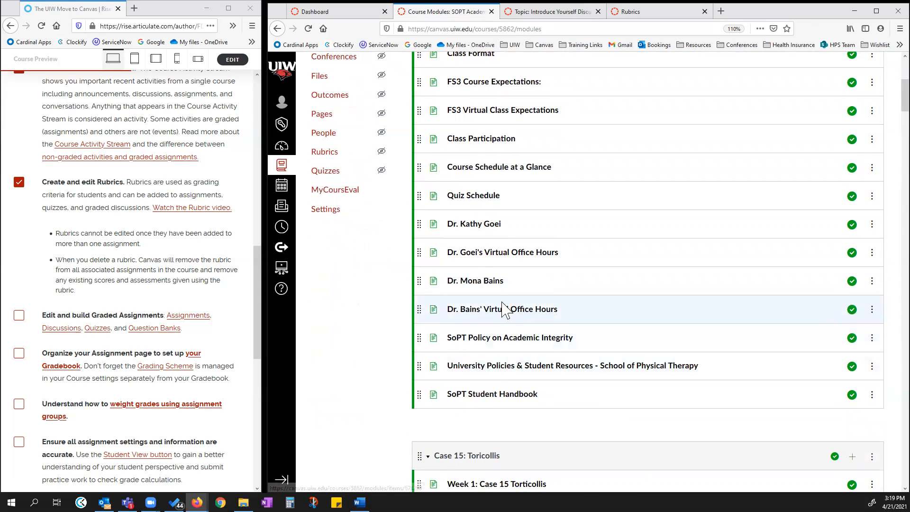
{"action": "scroll", "coordinate": [488, 176], "scroll_direction": "up", "scroll_amount": 2}
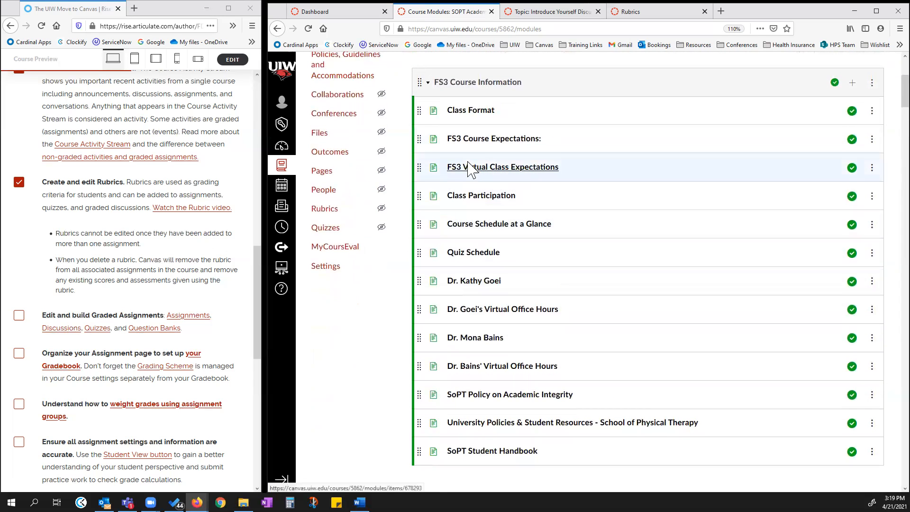
{"action": "scroll", "coordinate": [483, 138], "scroll_direction": "up", "scroll_amount": 3}
{"action": "scroll", "coordinate": [480, 137], "scroll_direction": "up", "scroll_amount": 1}
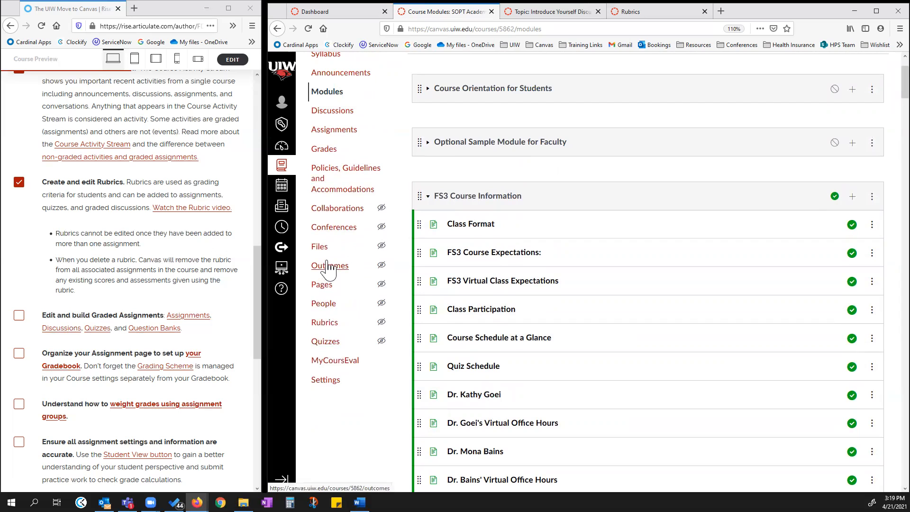
Search the course Files for syllabus and preview Course Syllabus and Schedule.pdf.
{"action": "left_click", "coordinate": [319, 246]}
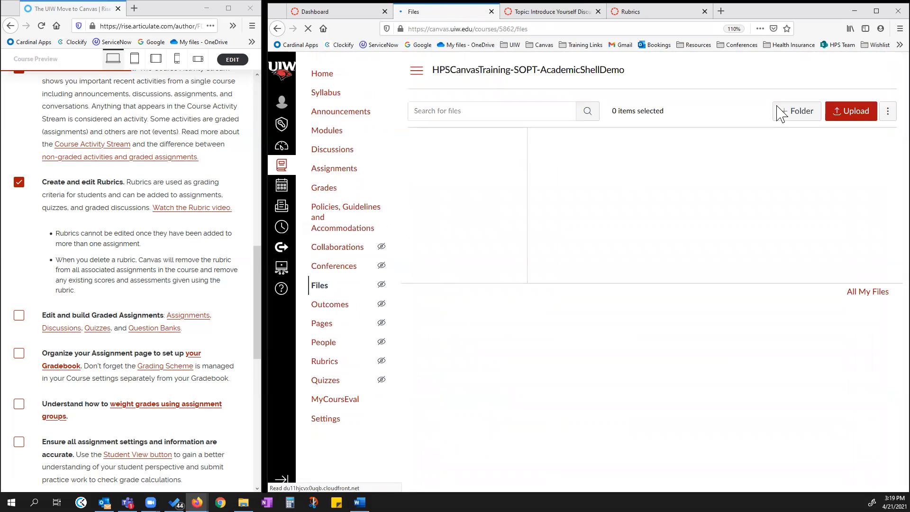
{"action": "left_click", "coordinate": [543, 109]}
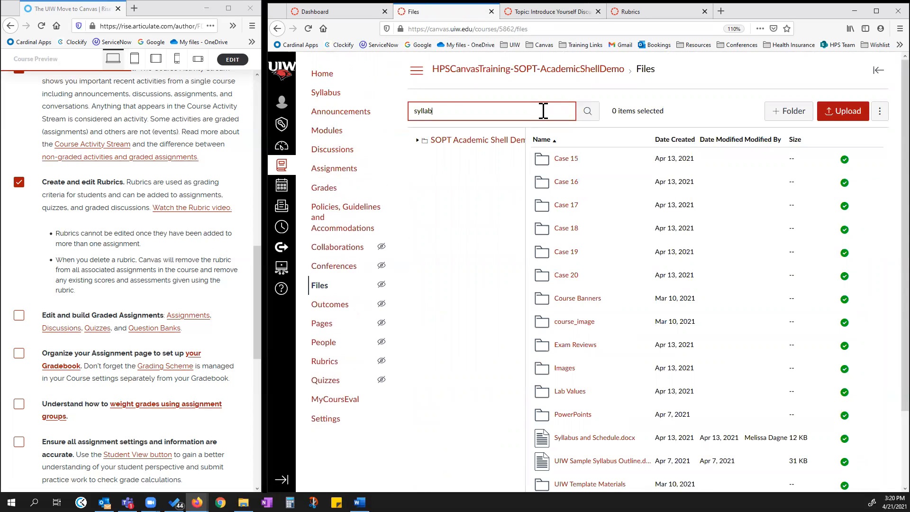
{"action": "type", "text": "syllabus"}
{"action": "key", "text": "Return"}
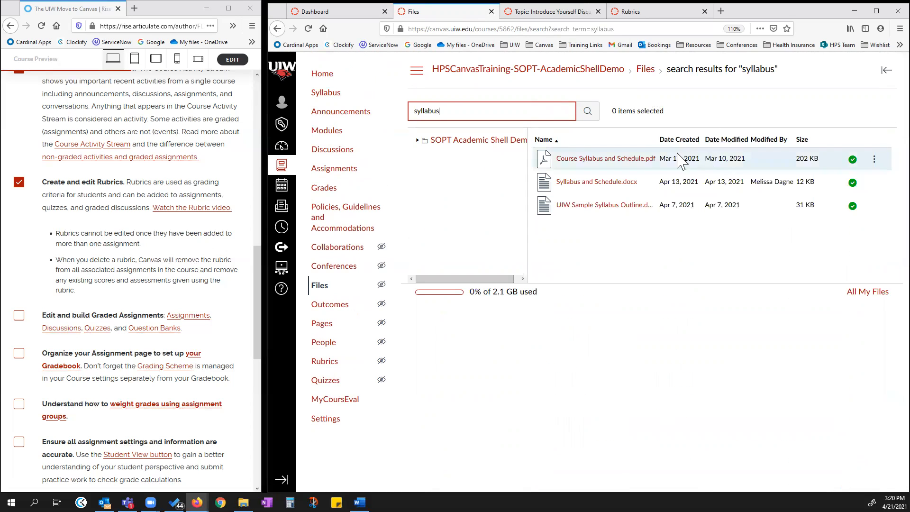
{"action": "left_click", "coordinate": [611, 160]}
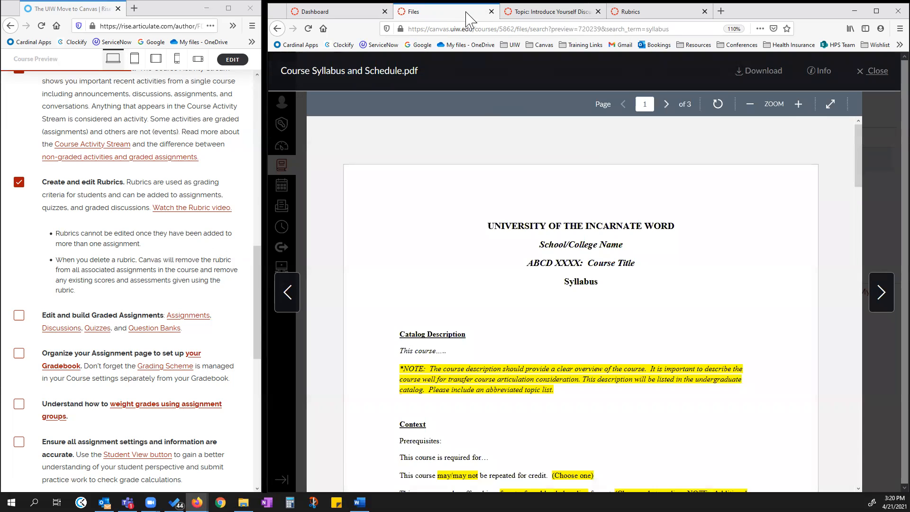
Detach the Files tab into its own browser window and snap the two windows side by side.
{"action": "left_click_drag", "start_coordinate": [466, 19], "coordinate": [220, 42]}
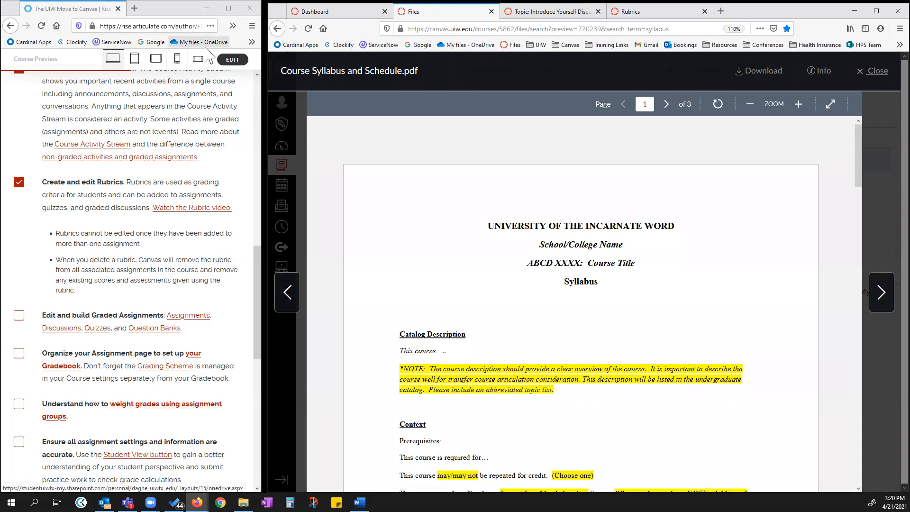
{"action": "left_click_drag", "start_coordinate": [453, 15], "coordinate": [418, 139]}
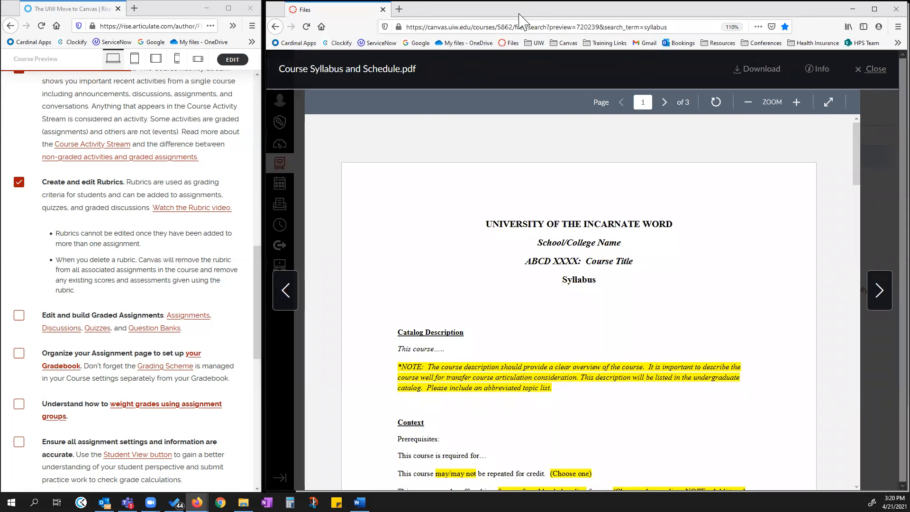
{"action": "left_click_drag", "start_coordinate": [521, 19], "coordinate": [270, 16]}
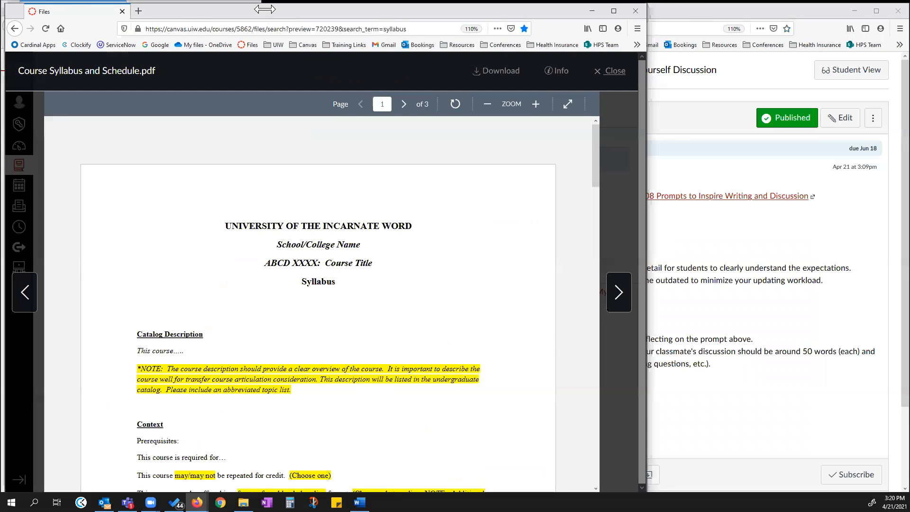
{"action": "key", "text": "super+Left"}
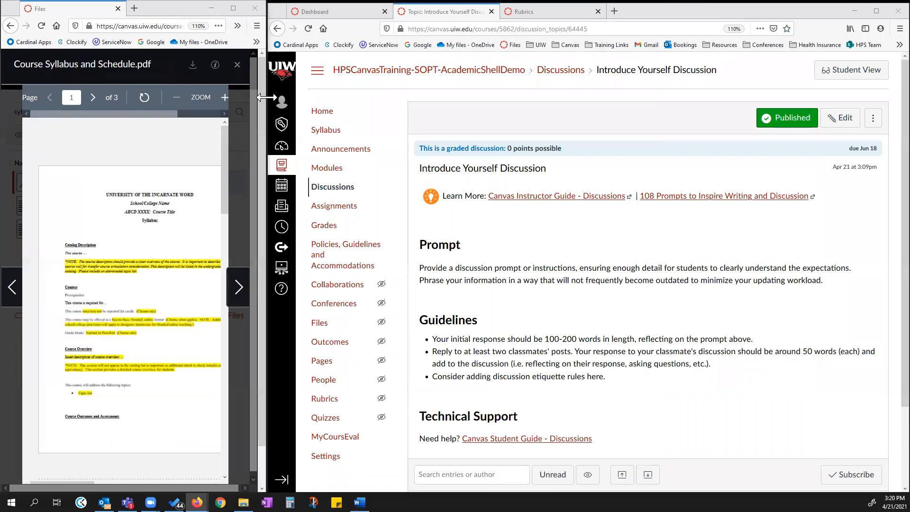
{"action": "left_click_drag", "start_coordinate": [266, 104], "coordinate": [399, 104]}
{"action": "left_click_drag", "start_coordinate": [706, 10], "coordinate": [703, 8]}
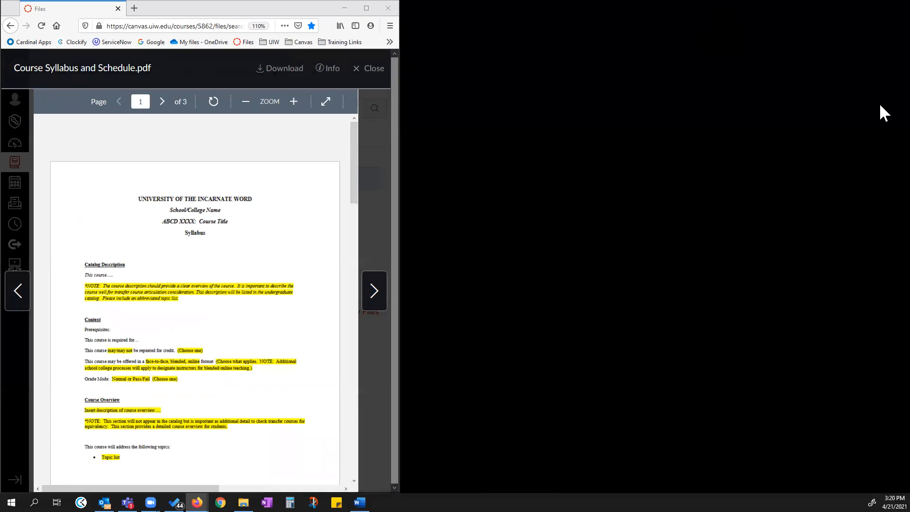
{"action": "left_click_drag", "start_coordinate": [879, 105], "coordinate": [582, 38]}
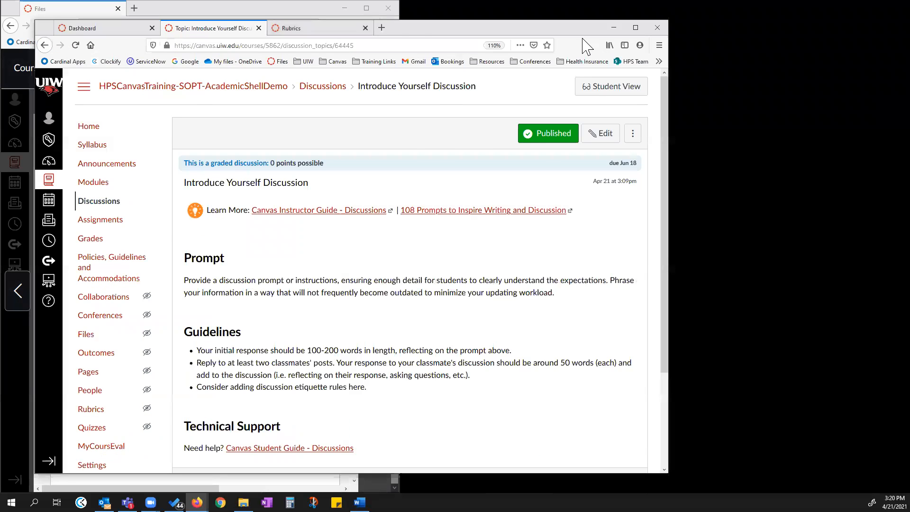
{"action": "key", "text": "super+Right"}
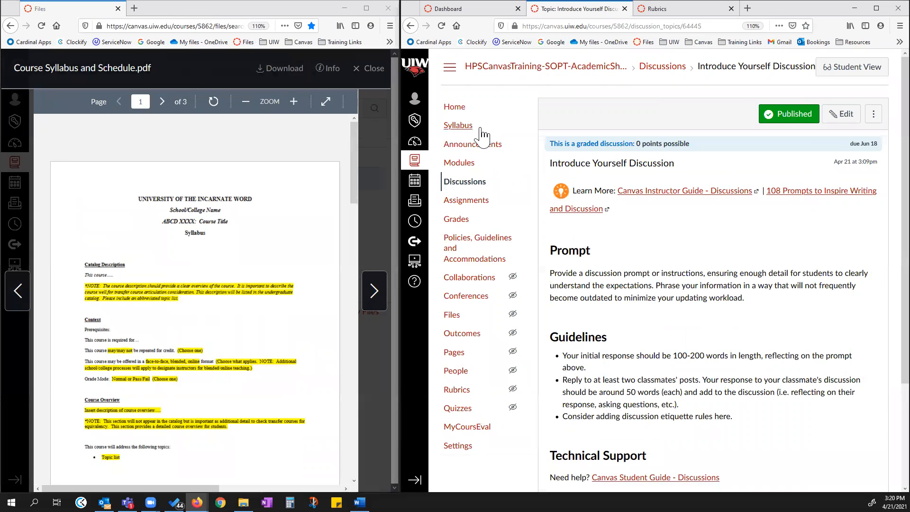
Open the course Assignments page in the second window and close the syllabus PDF preview.
{"action": "left_click", "coordinate": [463, 207]}
{"action": "scroll", "coordinate": [197, 341], "scroll_direction": "down", "scroll_amount": 10}
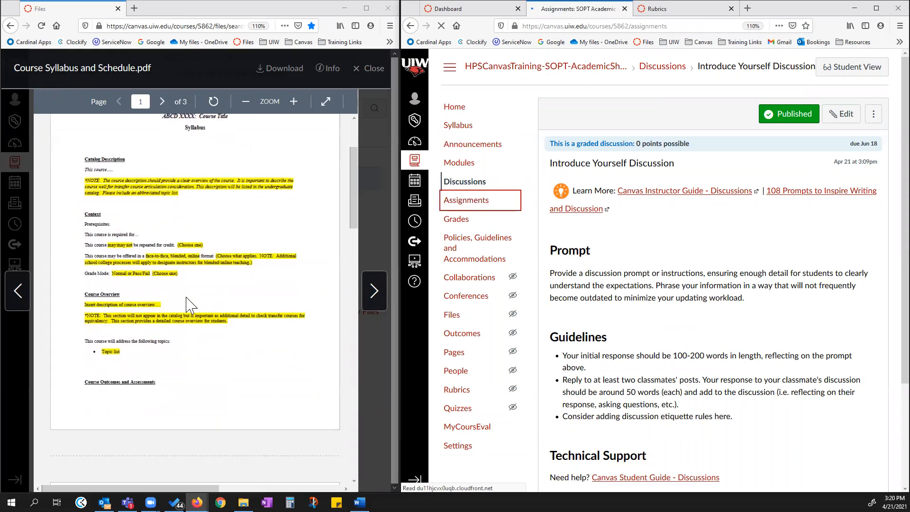
{"action": "left_click", "coordinate": [366, 70]}
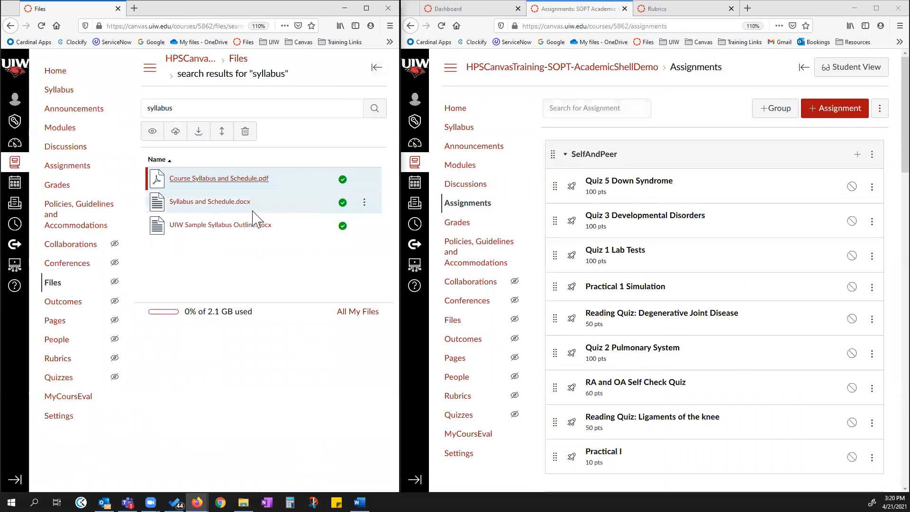
Preview the Syllabus and Schedule.docx file and close the preview.
{"action": "left_click", "coordinate": [221, 209]}
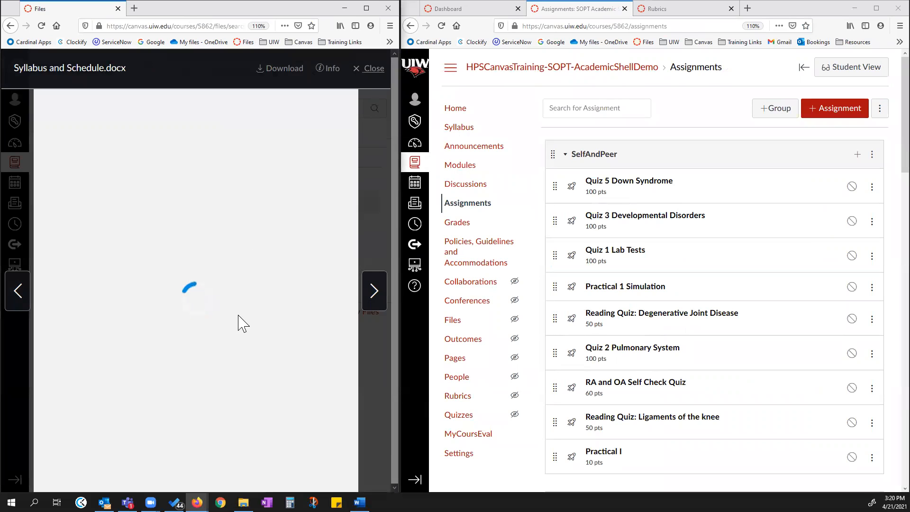
{"action": "left_click", "coordinate": [373, 69]}
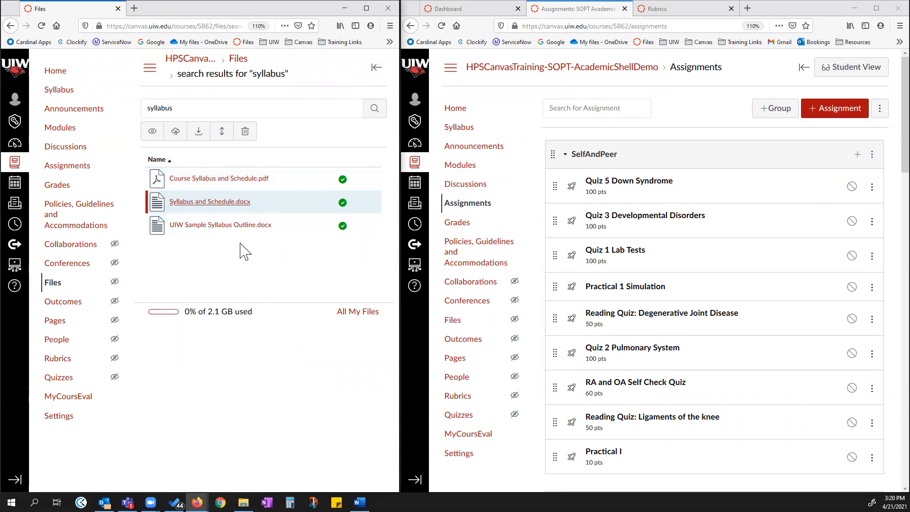
Open the FSOP Academic Shell Demo course from the Dashboard in a new tab and go to its Assignments page.
{"action": "left_click", "coordinate": [474, 9]}
{"action": "scroll", "coordinate": [516, 225], "scroll_direction": "down", "scroll_amount": 10}
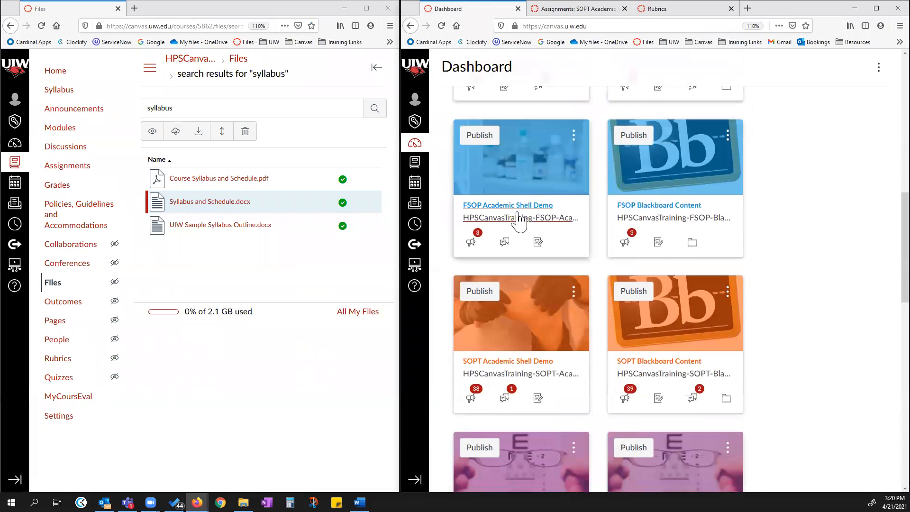
{"action": "scroll", "coordinate": [575, 234], "scroll_direction": "up", "scroll_amount": 1}
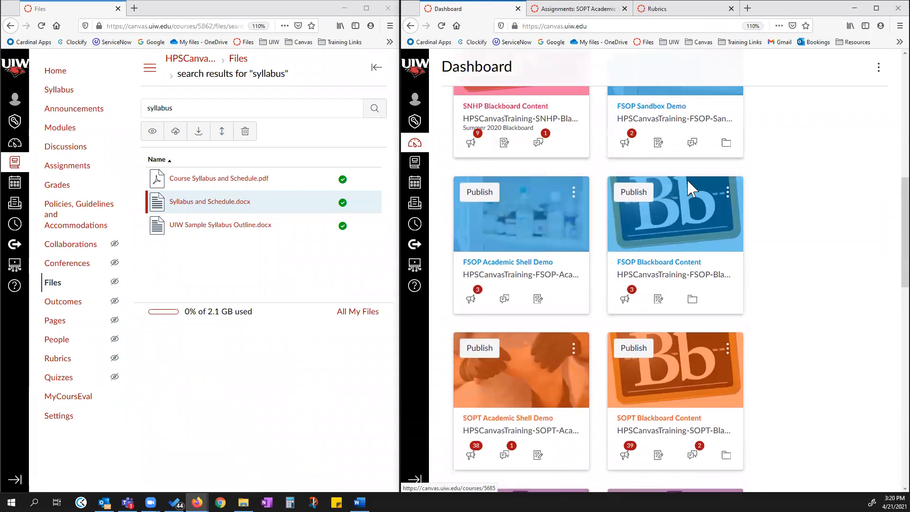
{"action": "right_click", "coordinate": [520, 262]}
{"action": "left_click", "coordinate": [544, 268]}
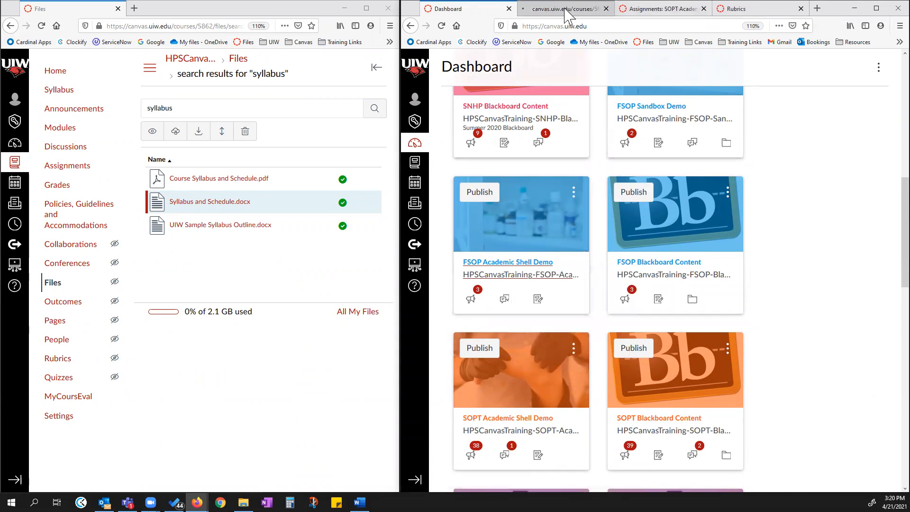
{"action": "left_click", "coordinate": [571, 9]}
{"action": "left_click", "coordinate": [460, 205]}
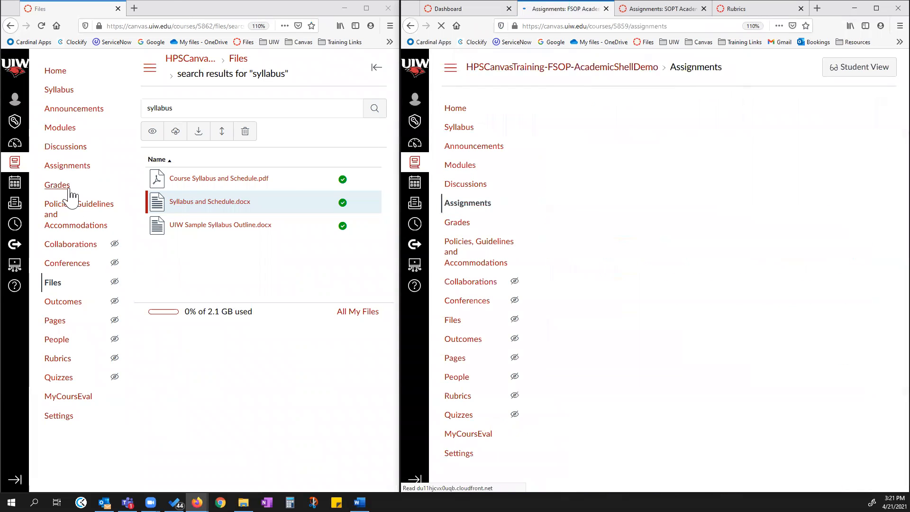
Open the SOPT course Assignments page in the other window and compare its assignment groups with the FSOP course.
{"action": "left_click", "coordinate": [67, 165]}
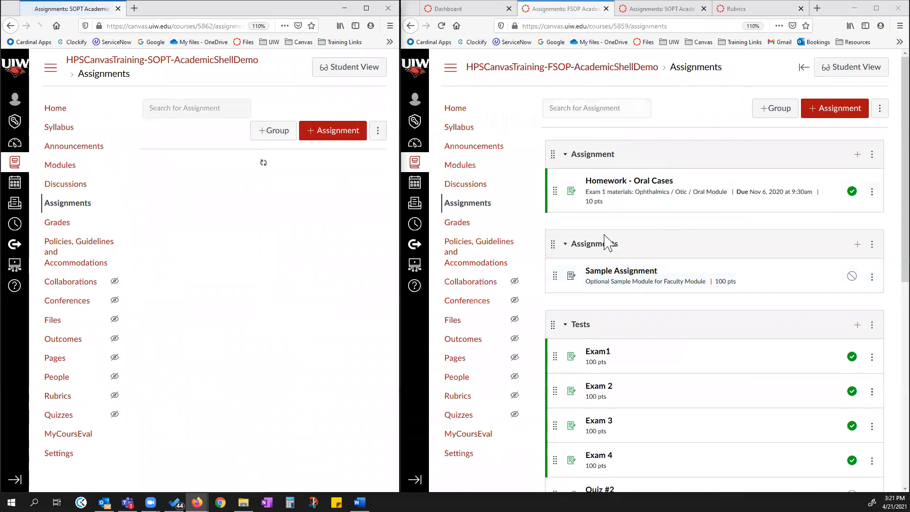
{"action": "scroll", "coordinate": [615, 276], "scroll_direction": "down", "scroll_amount": 3}
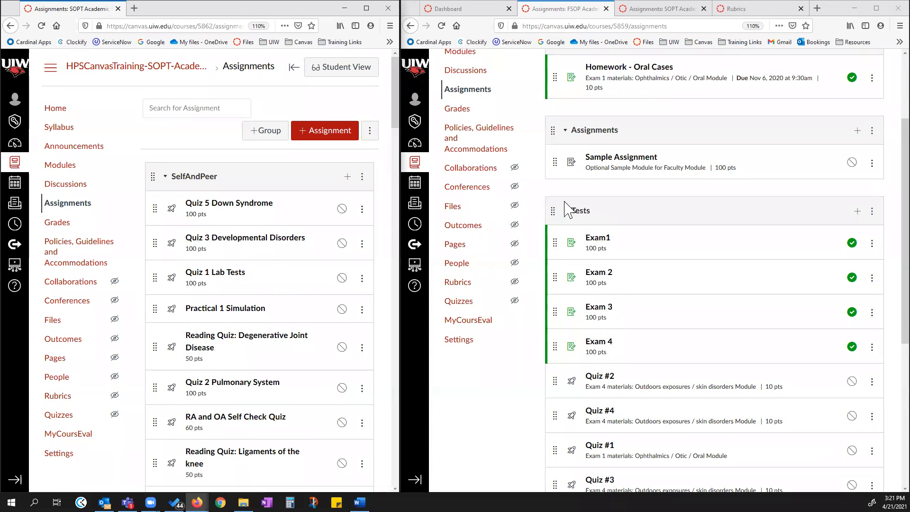
{"action": "scroll", "coordinate": [603, 213], "scroll_direction": "down", "scroll_amount": 5}
{"action": "scroll", "coordinate": [609, 199], "scroll_direction": "up", "scroll_amount": 2}
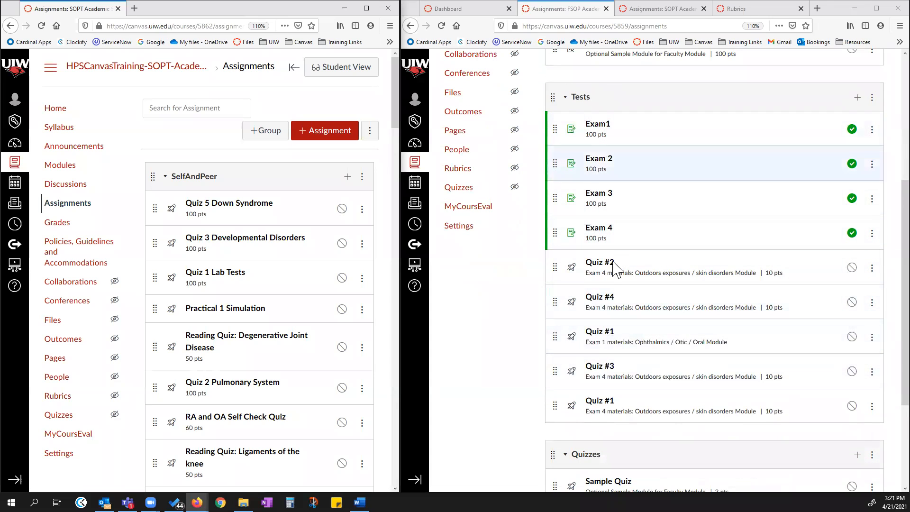
{"action": "scroll", "coordinate": [628, 259], "scroll_direction": "down", "scroll_amount": 2}
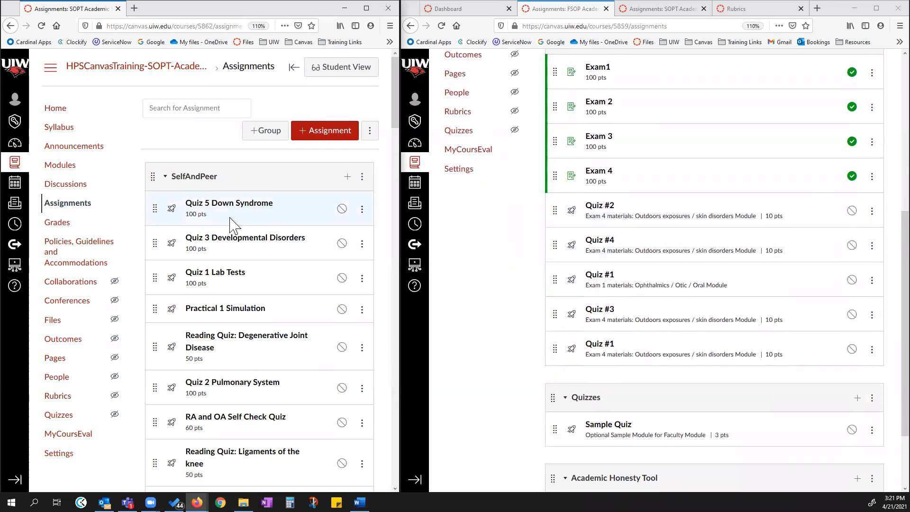
Scroll through the SOPT course's assignment groups and widen its browser window for a closer look.
{"action": "scroll", "coordinate": [229, 218], "scroll_direction": "down", "scroll_amount": 4}
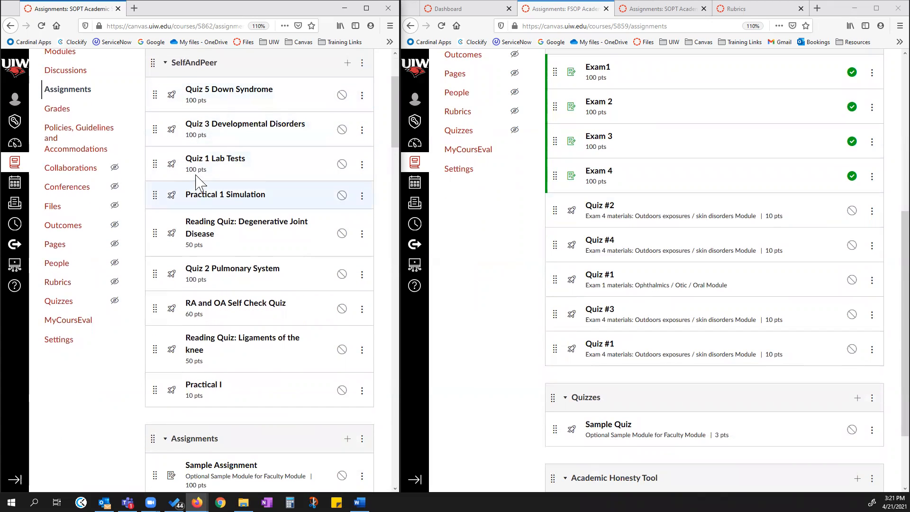
{"action": "scroll", "coordinate": [248, 157], "scroll_direction": "up", "scroll_amount": 2}
{"action": "scroll", "coordinate": [251, 180], "scroll_direction": "down", "scroll_amount": 10}
{"action": "scroll", "coordinate": [255, 184], "scroll_direction": "down", "scroll_amount": 9}
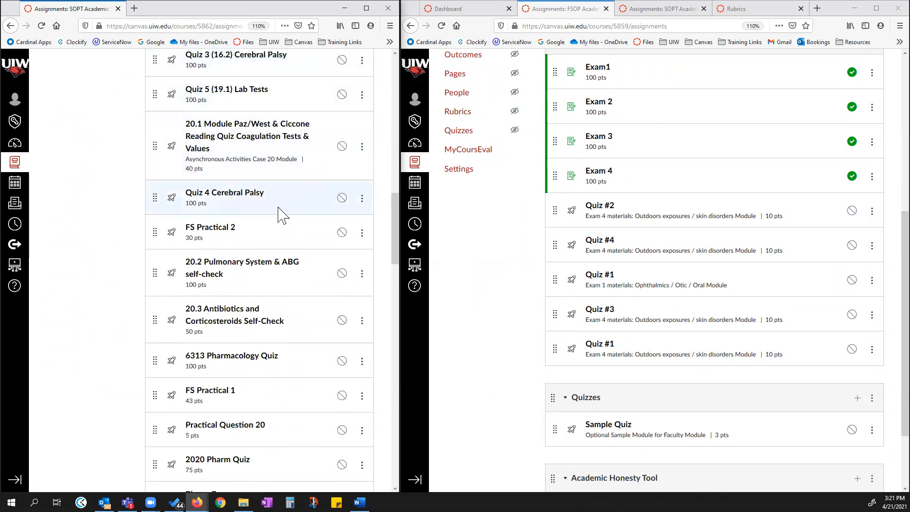
{"action": "scroll", "coordinate": [280, 237], "scroll_direction": "down", "scroll_amount": 10}
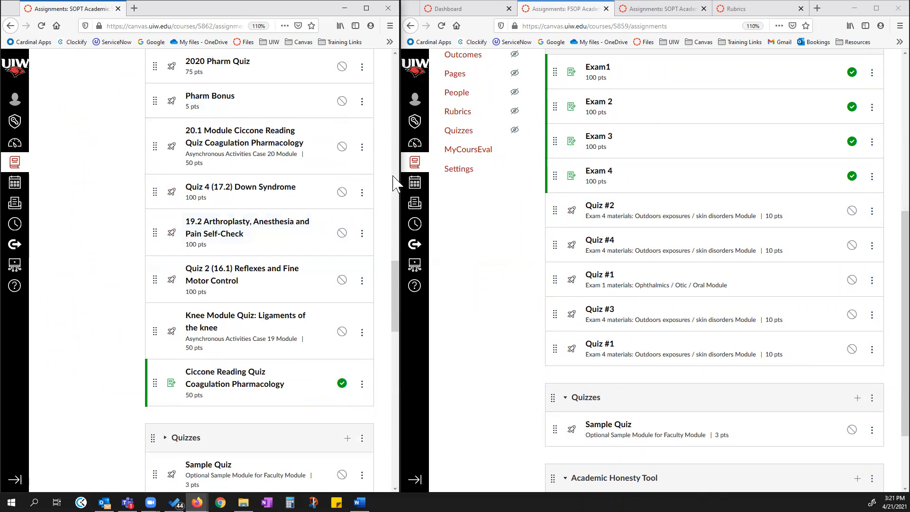
{"action": "left_click_drag", "start_coordinate": [397, 175], "coordinate": [624, 183]}
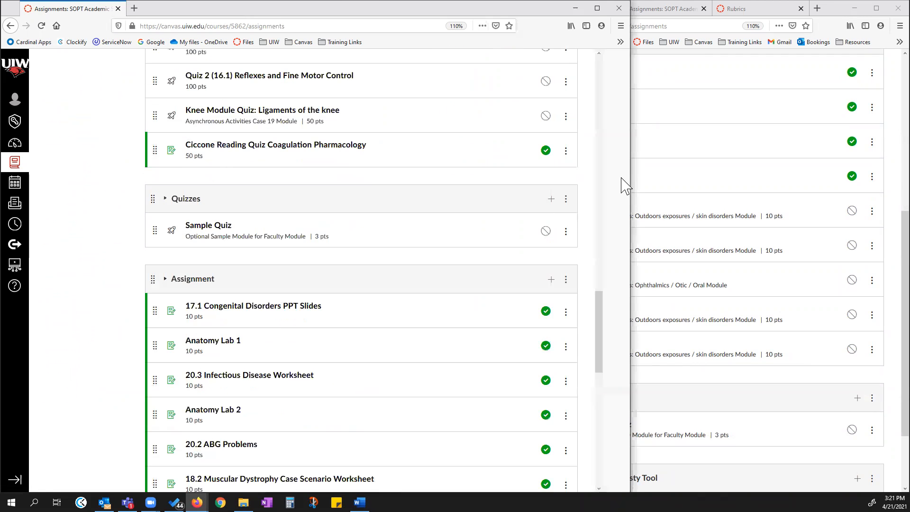
{"action": "scroll", "coordinate": [341, 304], "scroll_direction": "up", "scroll_amount": 10}
{"action": "scroll", "coordinate": [326, 303], "scroll_direction": "up", "scroll_amount": 10}
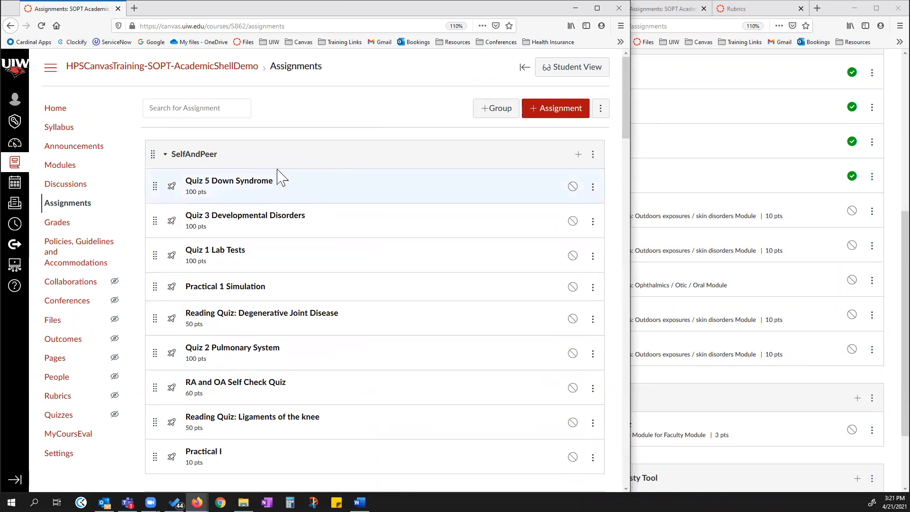
Create a new assignment group named "Quizzes Average".
{"action": "left_click", "coordinate": [501, 114]}
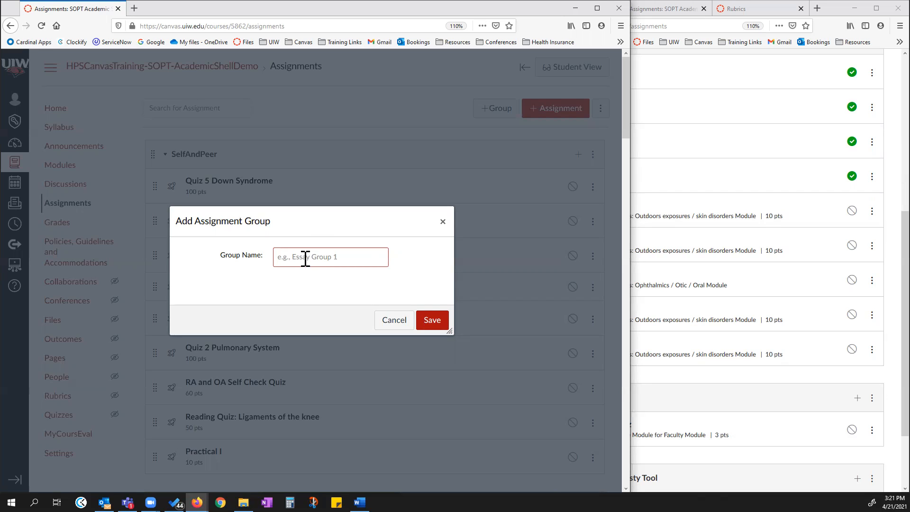
{"action": "type", "text": "Quizzes Average"}
{"action": "left_click", "coordinate": [432, 321]}
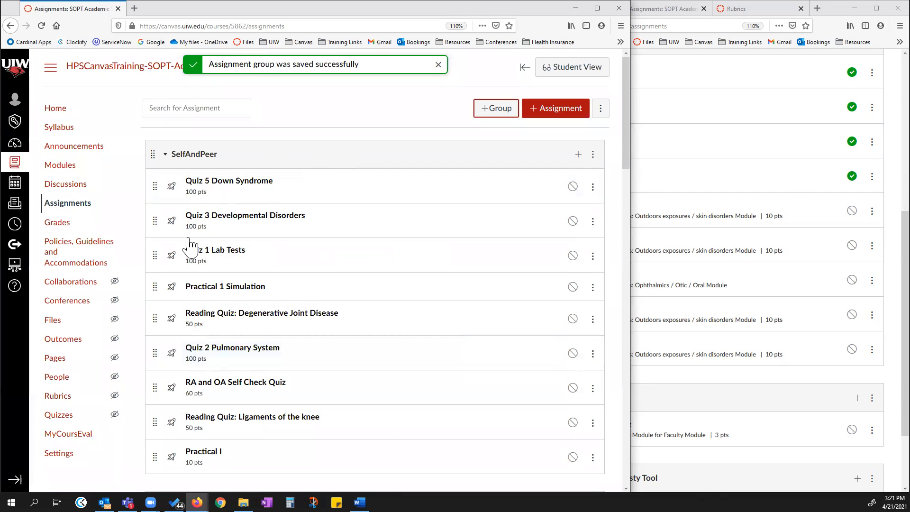
Move "Quiz 5 Down Syndrome" from SelfAndPeer into the Quizzes Average group.
{"action": "scroll", "coordinate": [293, 254], "scroll_direction": "down", "scroll_amount": 2}
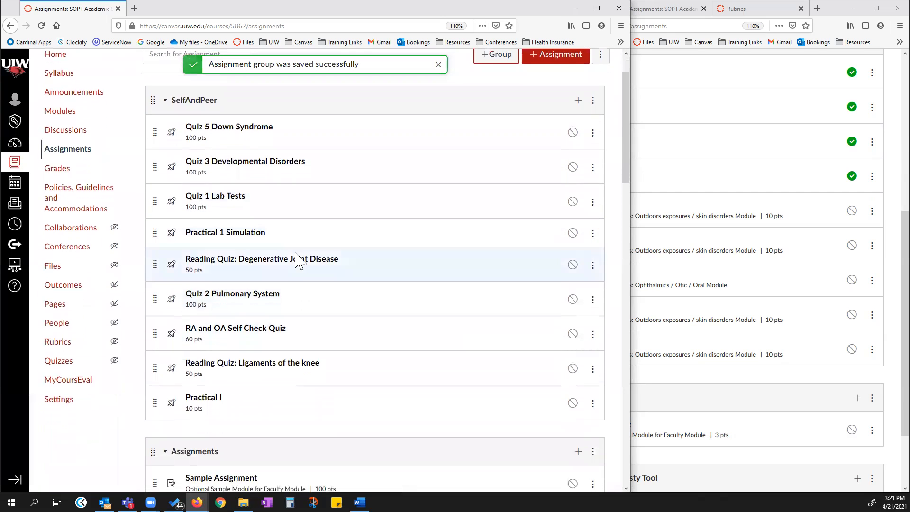
{"action": "scroll", "coordinate": [298, 306], "scroll_direction": "up", "scroll_amount": 2}
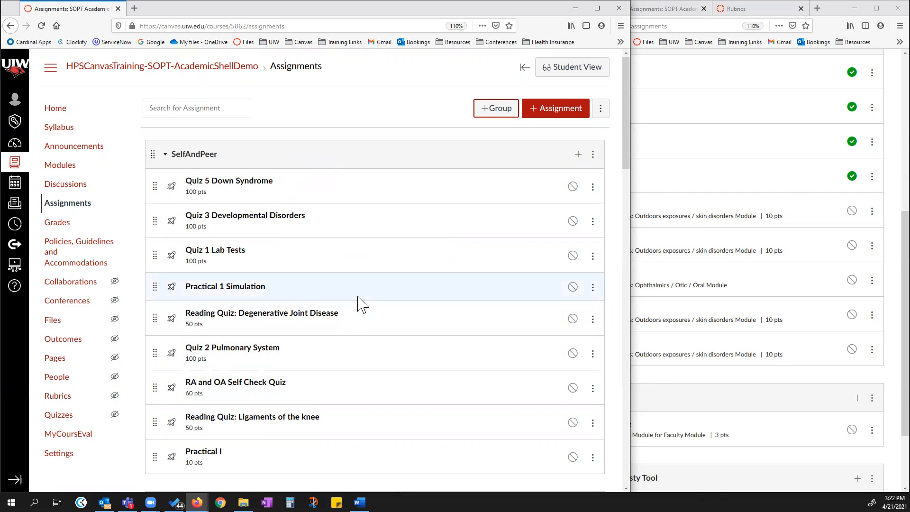
{"action": "scroll", "coordinate": [300, 203], "scroll_direction": "down", "scroll_amount": 2}
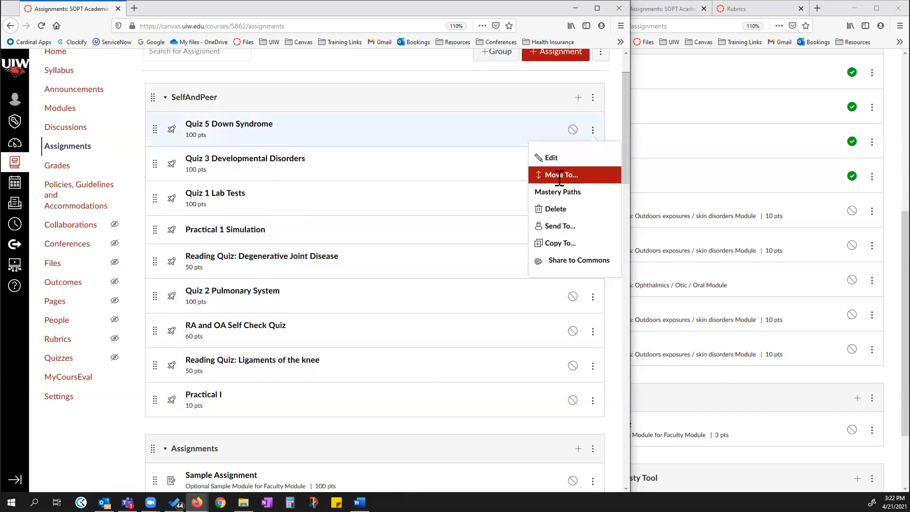
{"action": "left_click", "coordinate": [563, 174]}
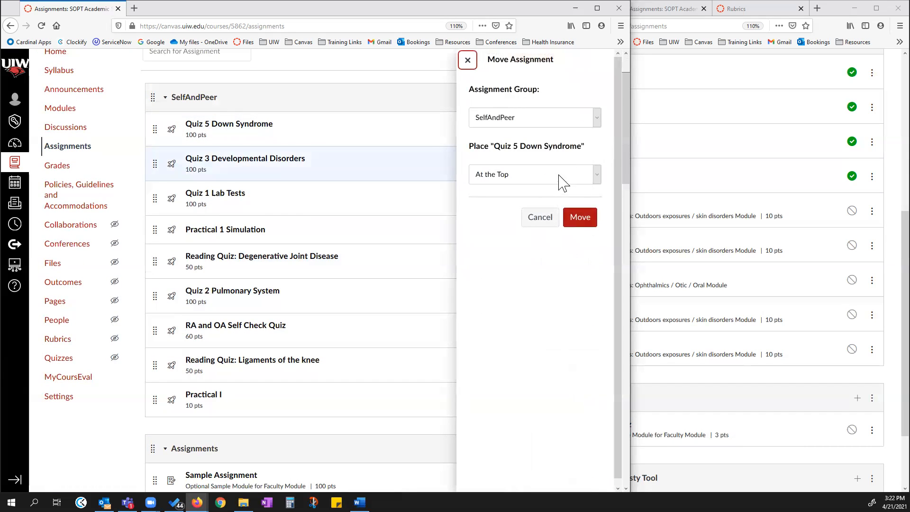
{"action": "left_click", "coordinate": [592, 118]}
{"action": "left_click", "coordinate": [495, 173]}
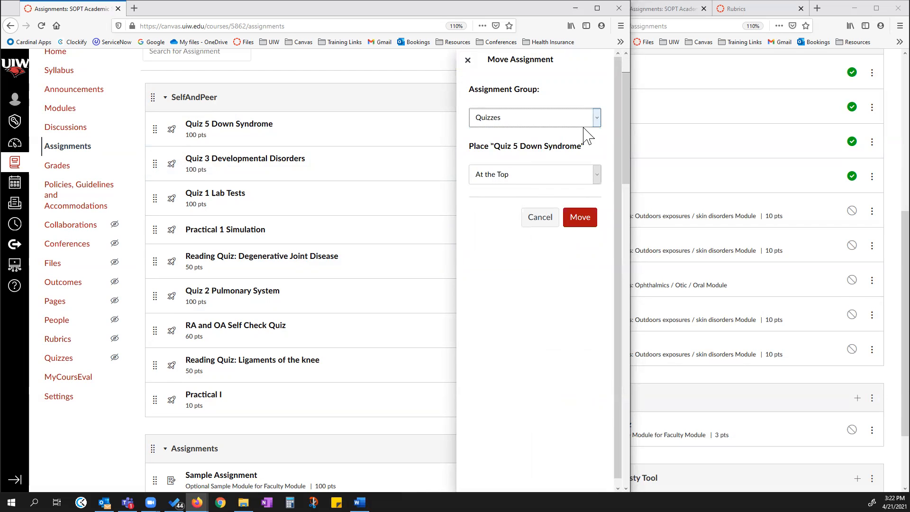
{"action": "left_click", "coordinate": [595, 119]}
{"action": "left_click", "coordinate": [515, 234]}
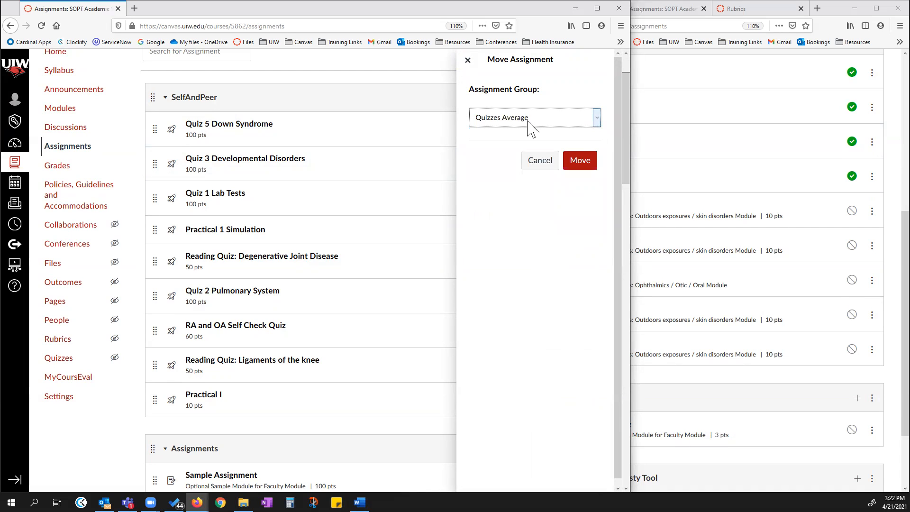
{"action": "left_click", "coordinate": [579, 161]}
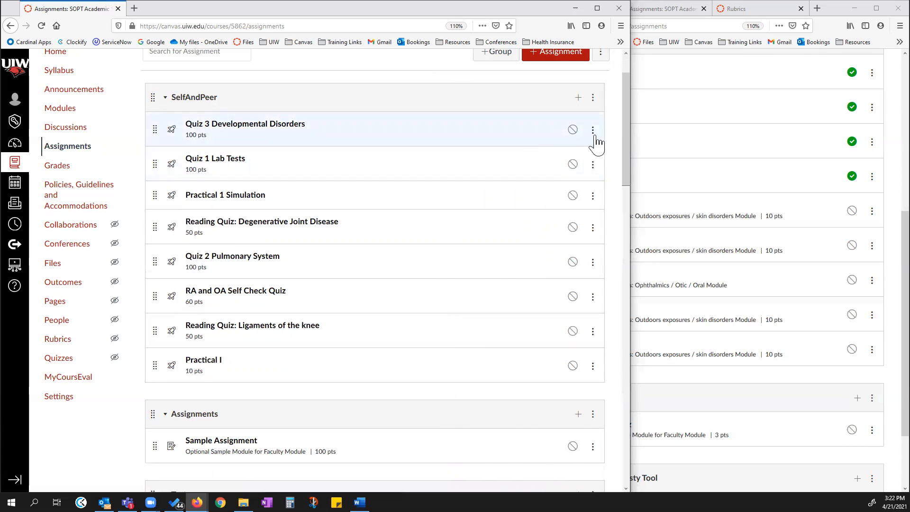
Move "Quiz 3 Developmental Disorders" into the Quizzes Average group, placing it at the top.
{"action": "left_click", "coordinate": [592, 131]}
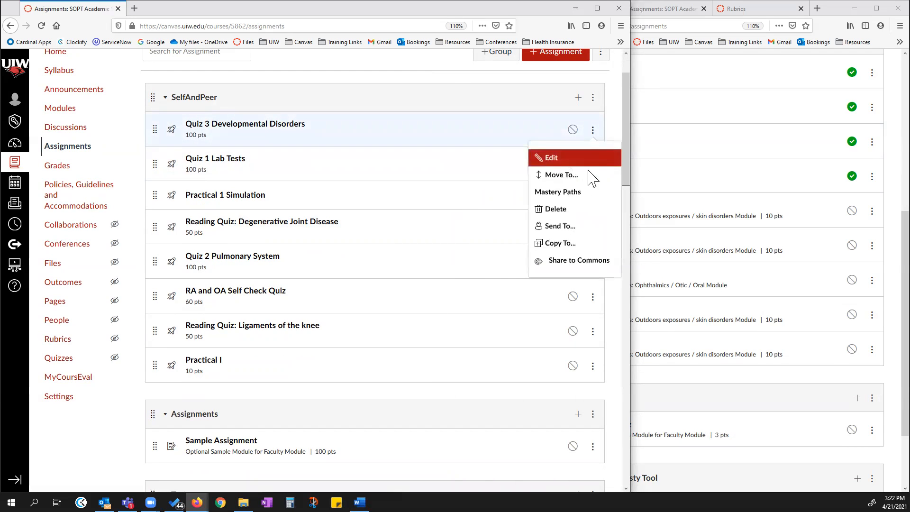
{"action": "left_click", "coordinate": [563, 174]}
{"action": "left_click", "coordinate": [530, 118]}
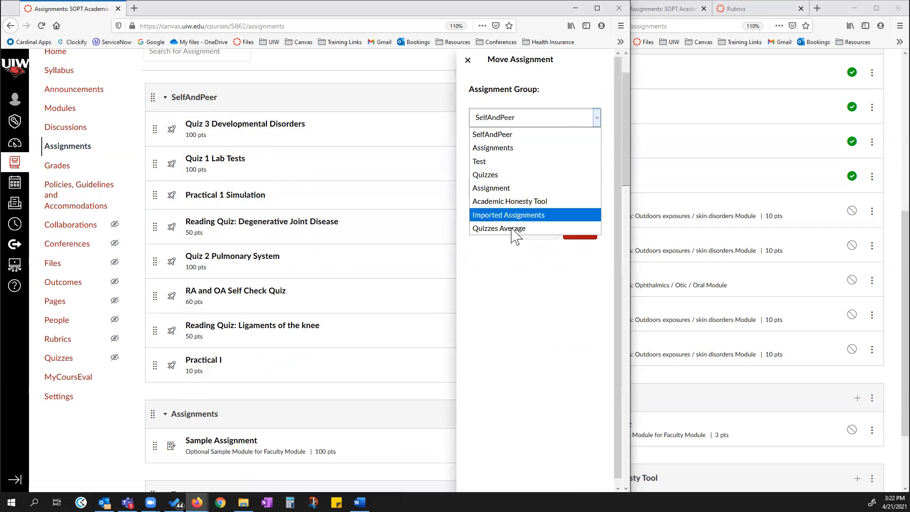
{"action": "left_click", "coordinate": [513, 228]}
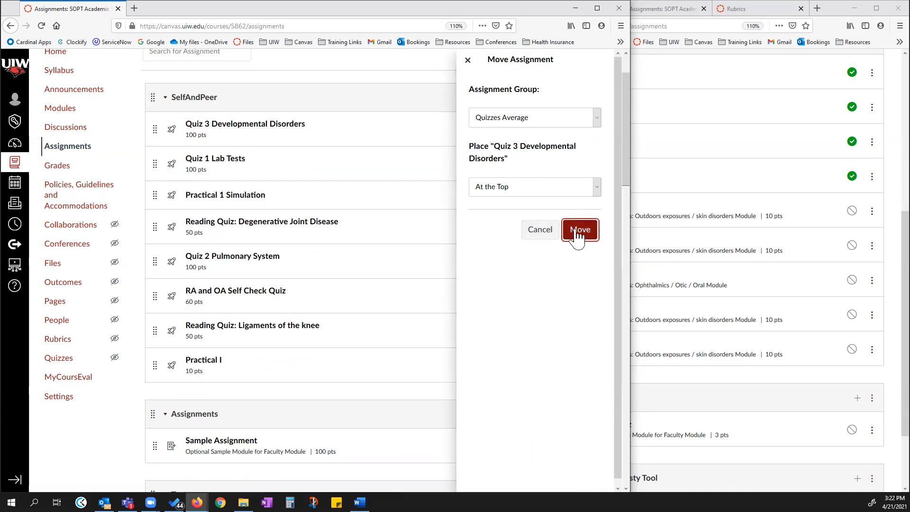
{"action": "left_click", "coordinate": [578, 231]}
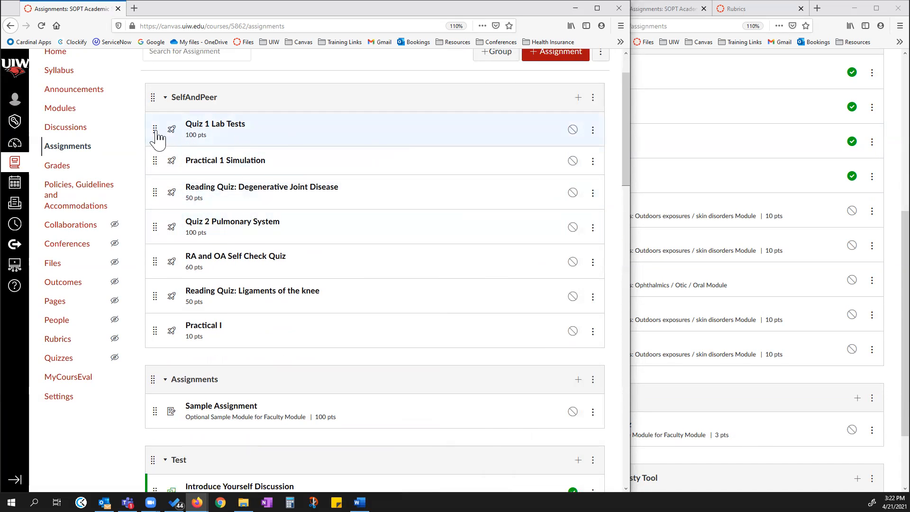
{"action": "scroll", "coordinate": [376, 186], "scroll_direction": "down", "scroll_amount": 5}
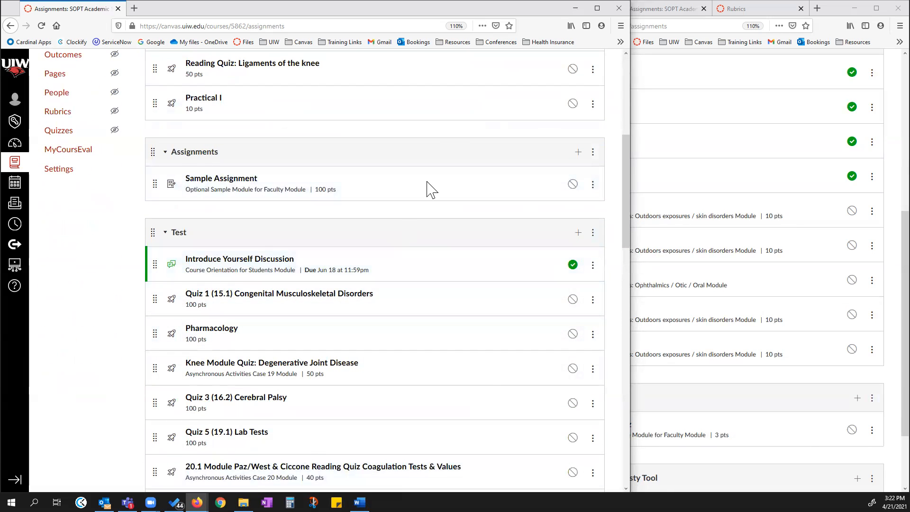
{"action": "scroll", "coordinate": [430, 188], "scroll_direction": "up", "scroll_amount": 3}
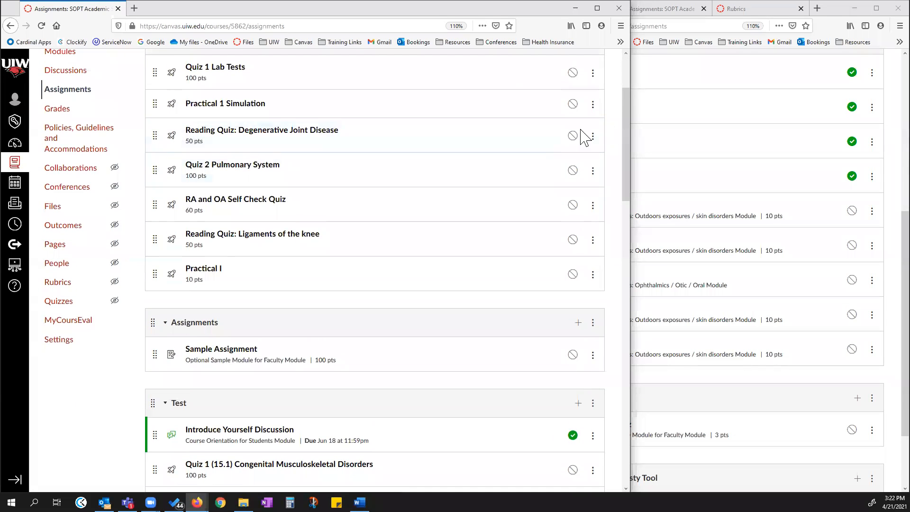
{"action": "scroll", "coordinate": [388, 304], "scroll_direction": "up", "scroll_amount": 2}
{"action": "scroll", "coordinate": [397, 303], "scroll_direction": "up", "scroll_amount": 1}
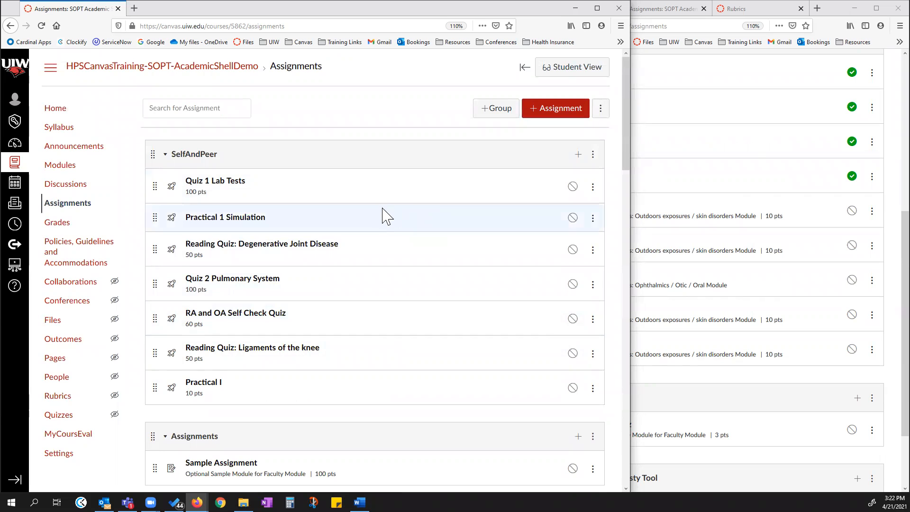
Turn on weighting the final grade based on assignment groups and save the weights.
{"action": "left_click", "coordinate": [601, 111]}
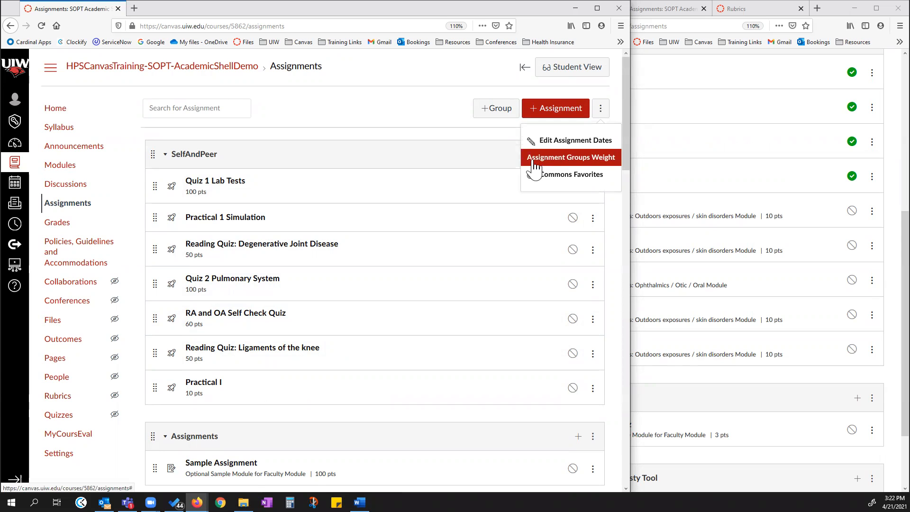
{"action": "left_click", "coordinate": [562, 161]}
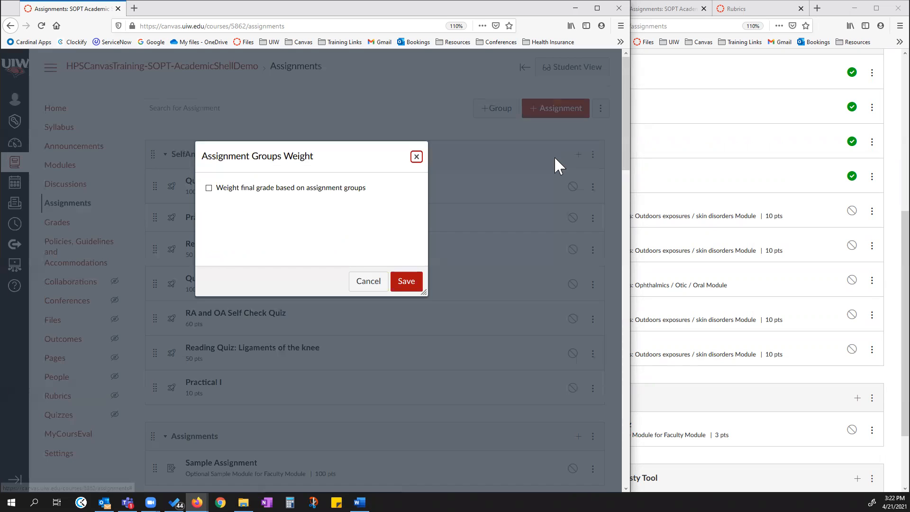
{"action": "left_click", "coordinate": [209, 188]}
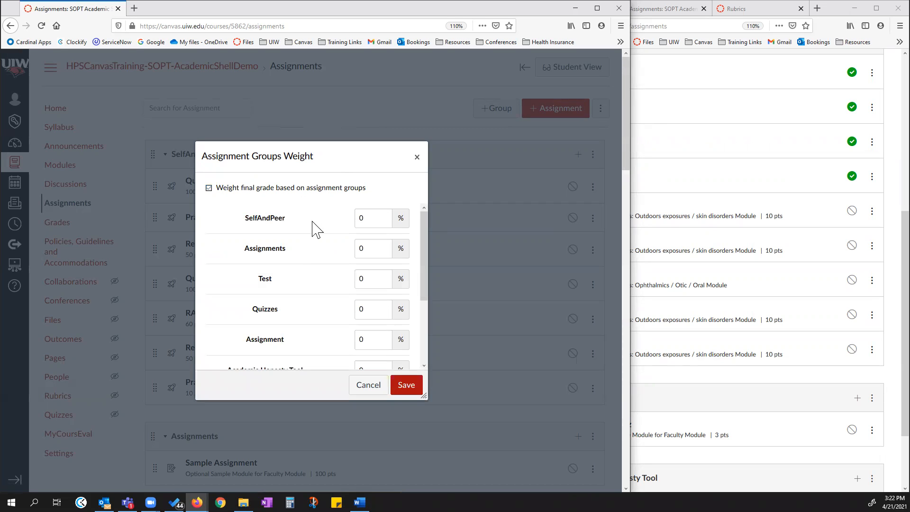
{"action": "scroll", "coordinate": [313, 227], "scroll_direction": "down", "scroll_amount": 3}
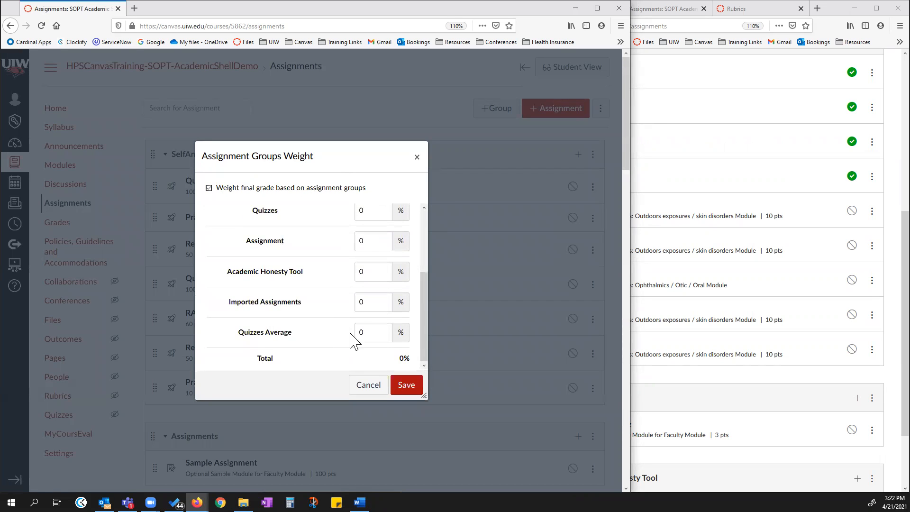
{"action": "scroll", "coordinate": [350, 336], "scroll_direction": "up", "scroll_amount": 2}
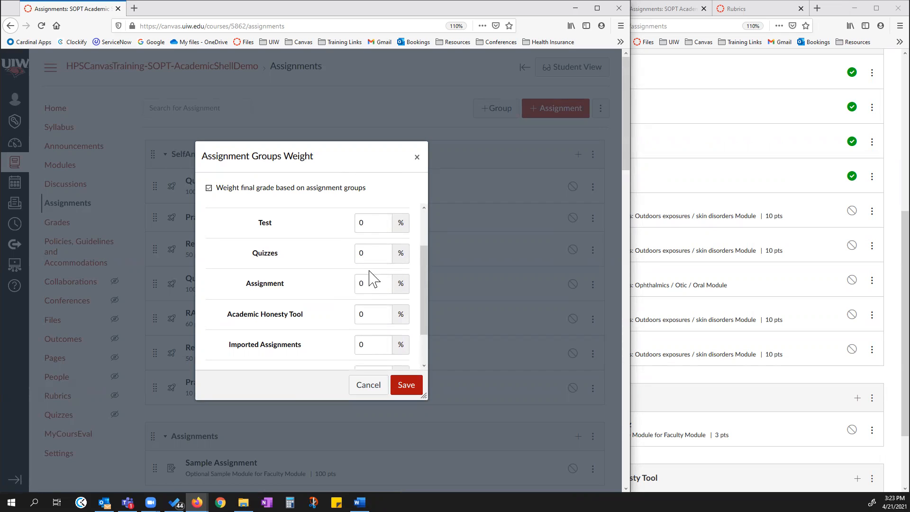
{"action": "double_click", "coordinate": [361, 222]}
{"action": "left_click", "coordinate": [382, 254]}
{"action": "left_click_drag", "start_coordinate": [371, 254], "coordinate": [353, 254]}
{"action": "left_click", "coordinate": [364, 256]}
{"action": "left_click", "coordinate": [406, 387]}
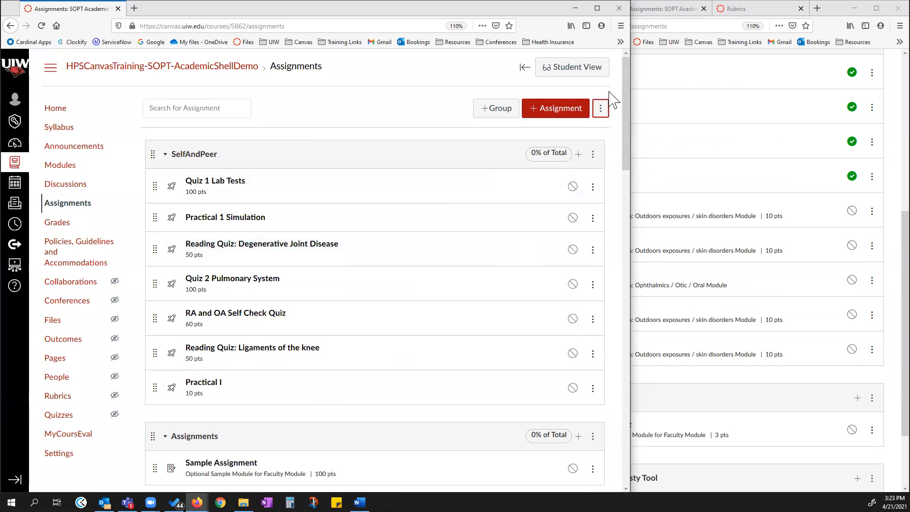
Move the two reading quizzes, RA and OA Self Check Quiz, Practical I and Practical 1 Simulation into the Assignments group.
{"action": "left_click", "coordinate": [600, 108]}
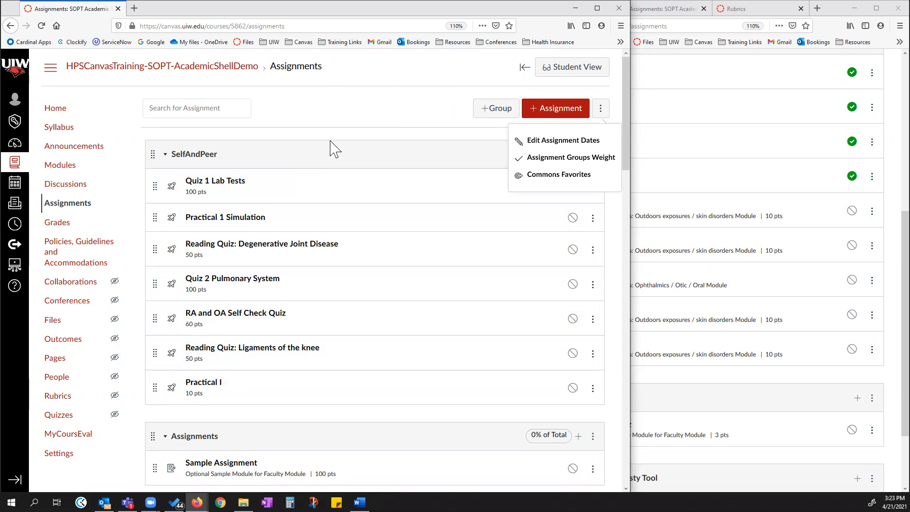
{"action": "left_click", "coordinate": [364, 117]}
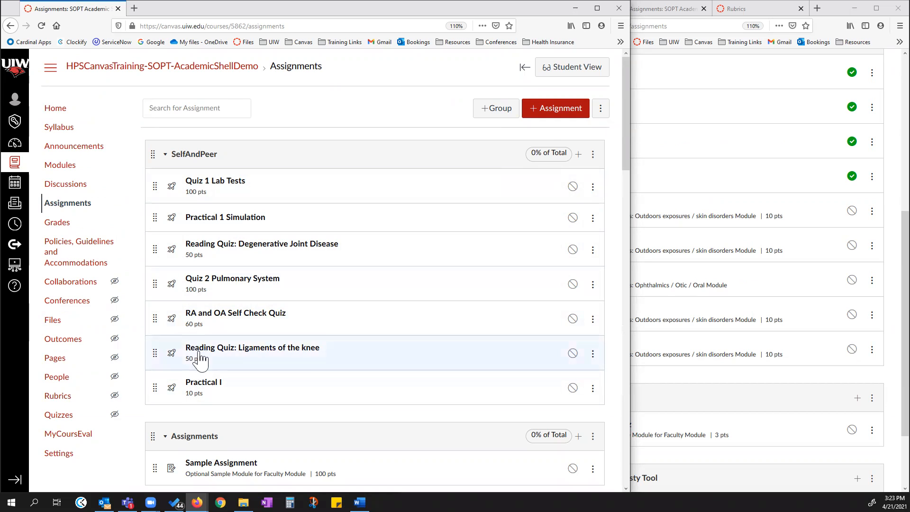
{"action": "left_click_drag", "start_coordinate": [156, 359], "coordinate": [155, 440]}
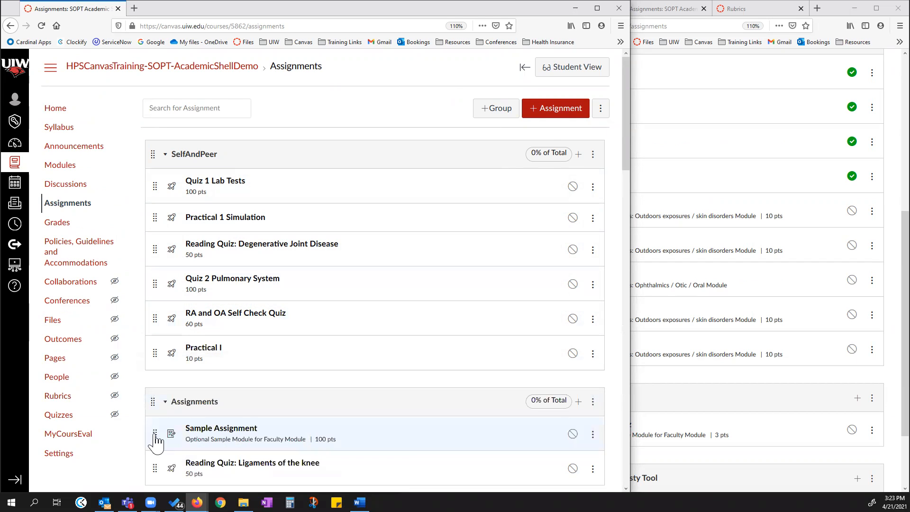
{"action": "left_click_drag", "start_coordinate": [156, 315], "coordinate": [158, 396]}
{"action": "left_click_drag", "start_coordinate": [154, 318], "coordinate": [156, 393]}
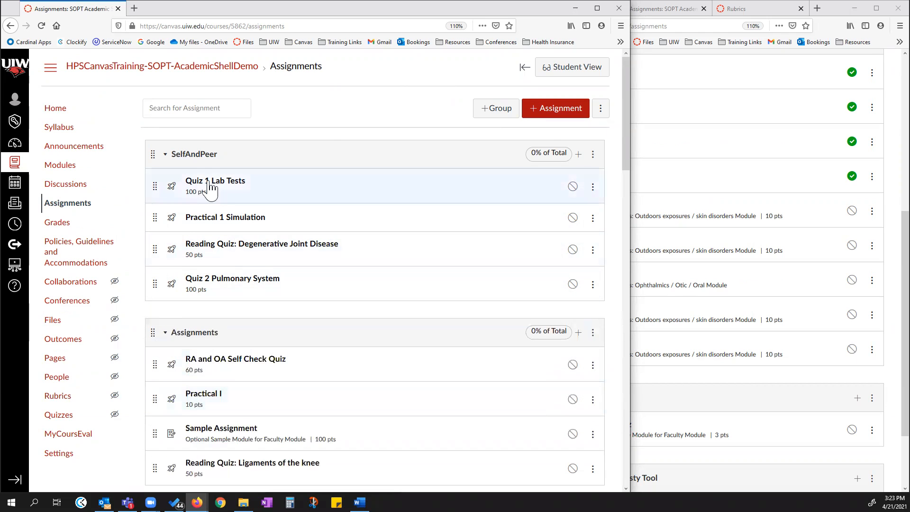
{"action": "left_click_drag", "start_coordinate": [154, 258], "coordinate": [156, 327]}
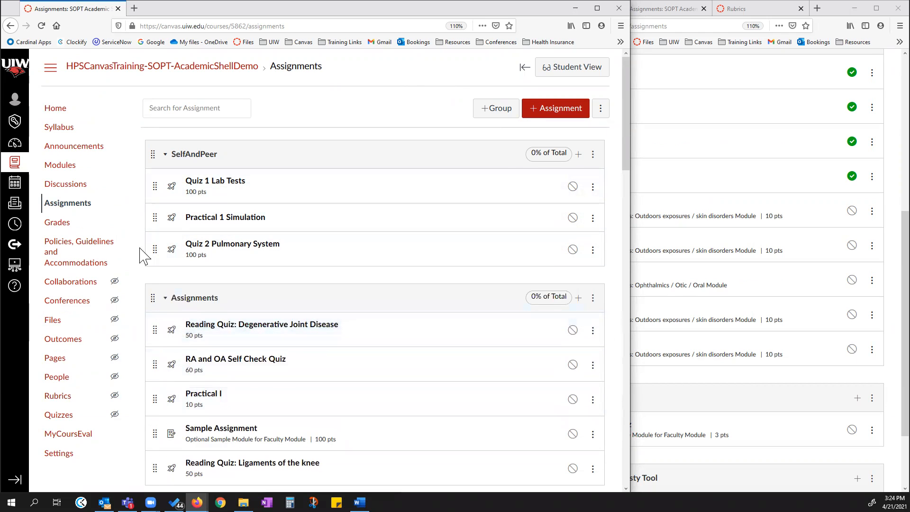
{"action": "left_click_drag", "start_coordinate": [155, 221], "coordinate": [166, 343]}
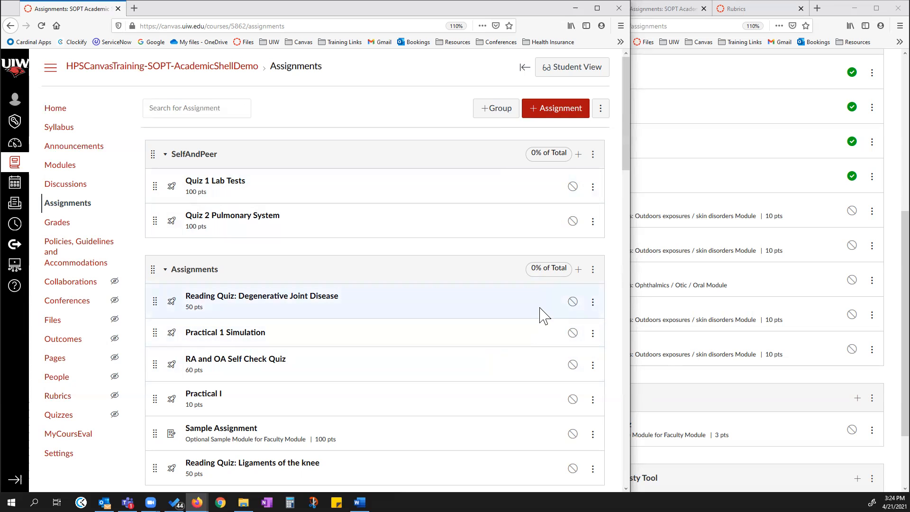
Create a new assignment group named "Individual Quizzes Average".
{"action": "left_click", "coordinate": [497, 110]}
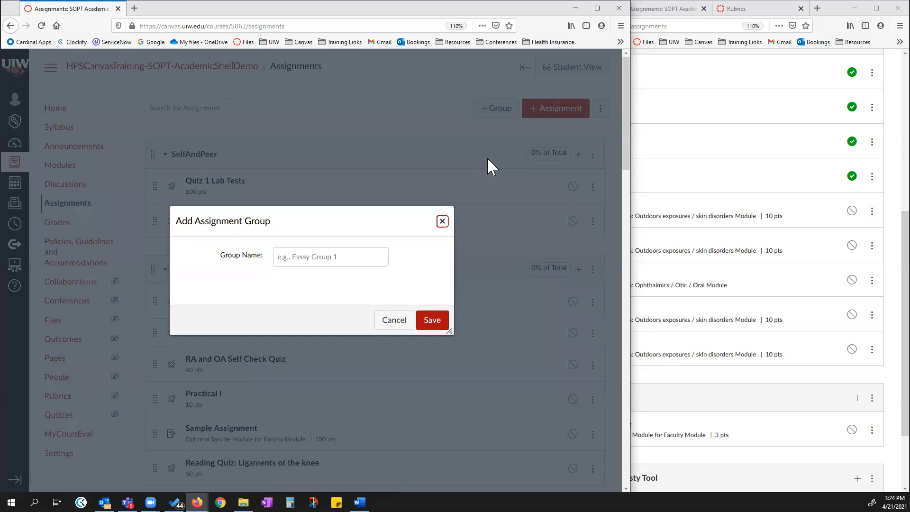
{"action": "left_click", "coordinate": [325, 260]}
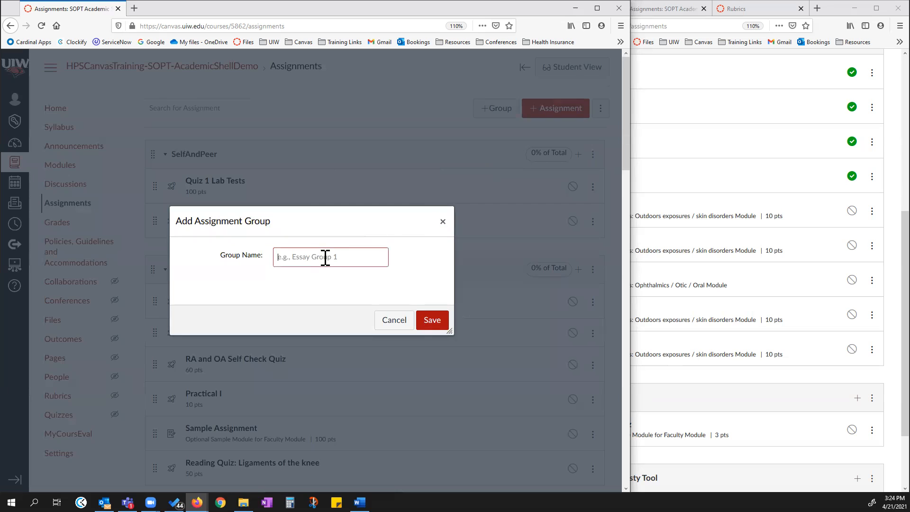
{"action": "type", "text": "Indiviidu"}
{"action": "key", "text": "BackSpace"}
{"action": "key", "text": "BackSpace"}
{"action": "key", "text": "BackSpace"}
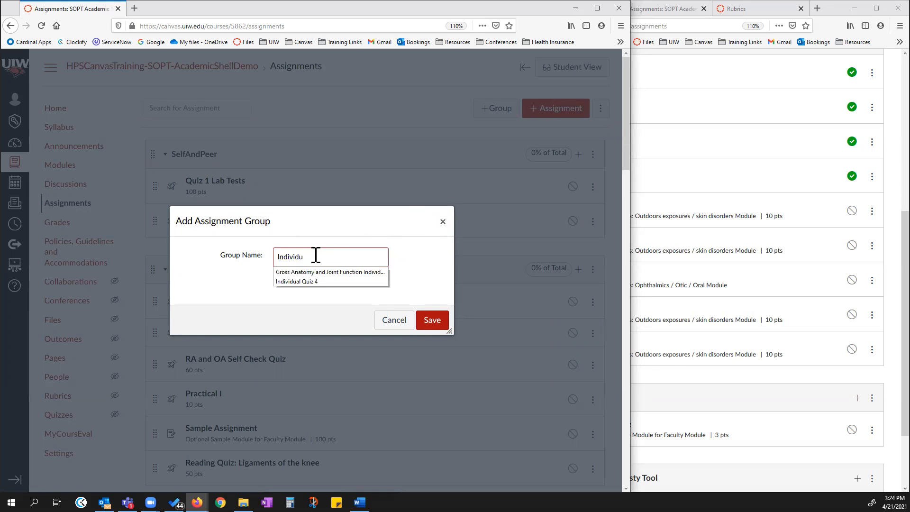
{"action": "type", "text": "dual Quizzes"}
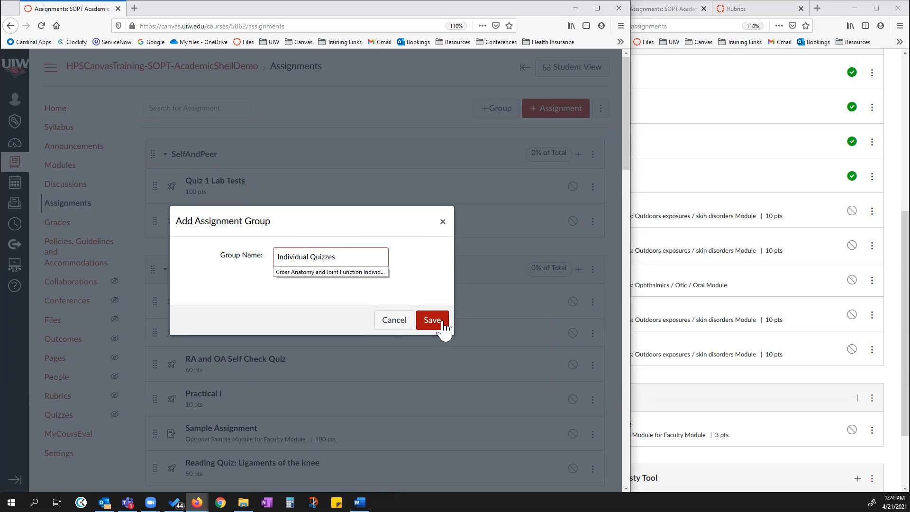
{"action": "type", "text": " Average"}
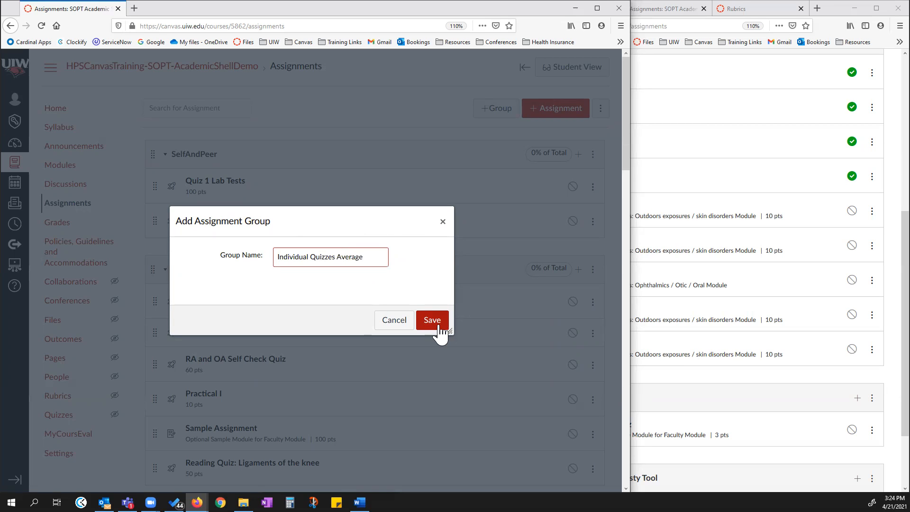
{"action": "left_click", "coordinate": [438, 326]}
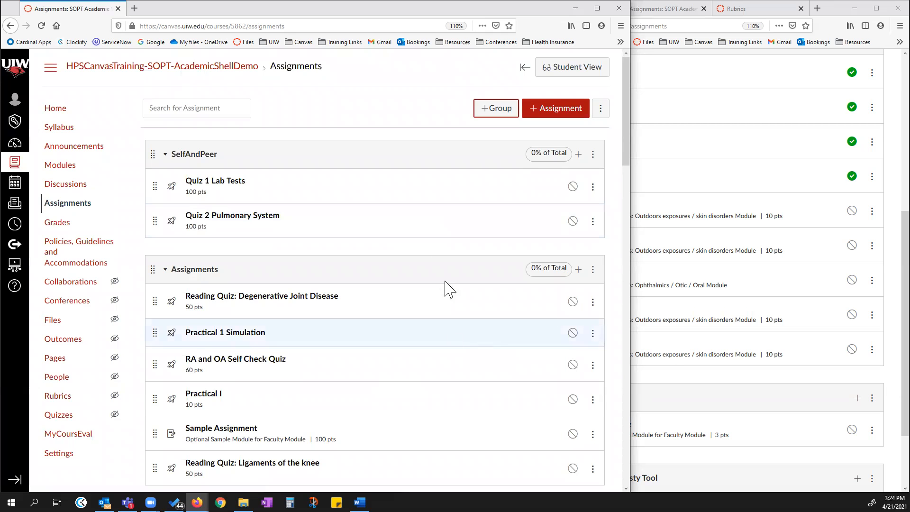
Move the Individual Quizzes Average group above the Quizzes Average group.
{"action": "scroll", "coordinate": [467, 306], "scroll_direction": "down", "scroll_amount": 3}
{"action": "scroll", "coordinate": [467, 306], "scroll_direction": "down", "scroll_amount": 20}
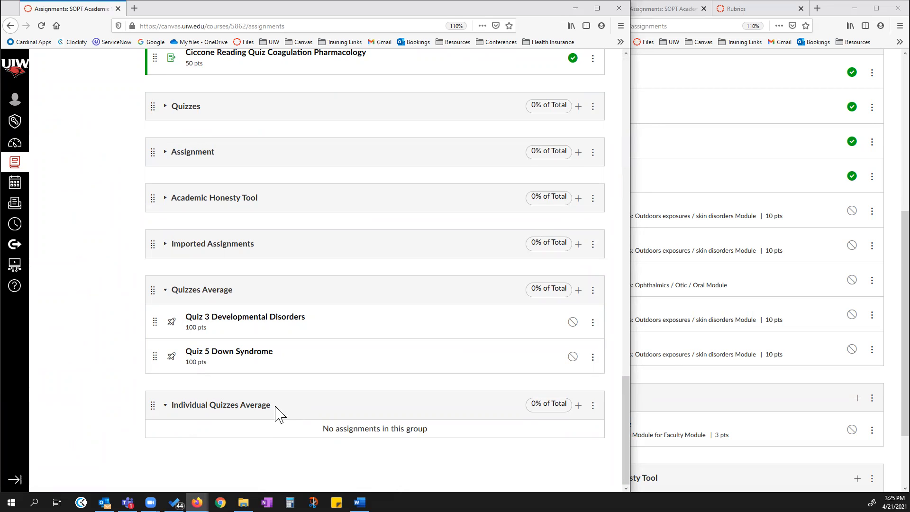
{"action": "left_click_drag", "start_coordinate": [153, 406], "coordinate": [151, 343]}
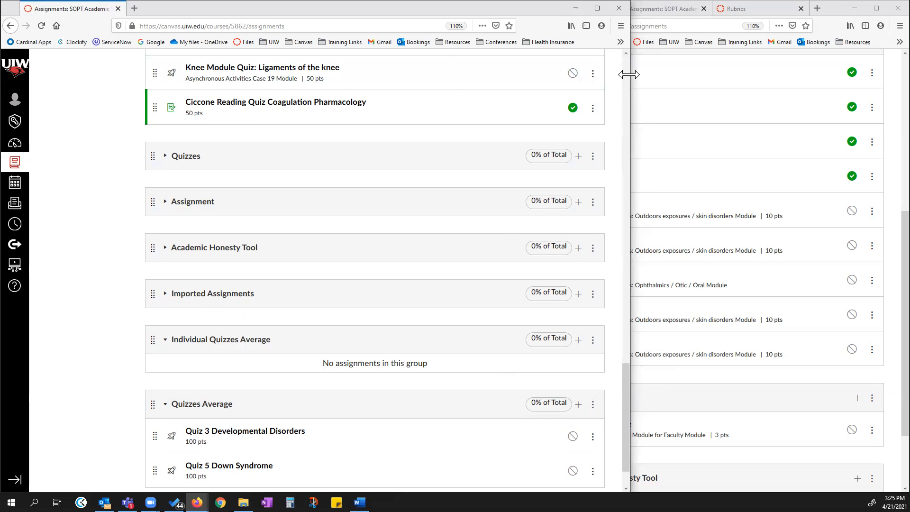
Close the FSOP Academic Shell assignments tab.
{"action": "left_click_drag", "start_coordinate": [628, 74], "coordinate": [401, 144]}
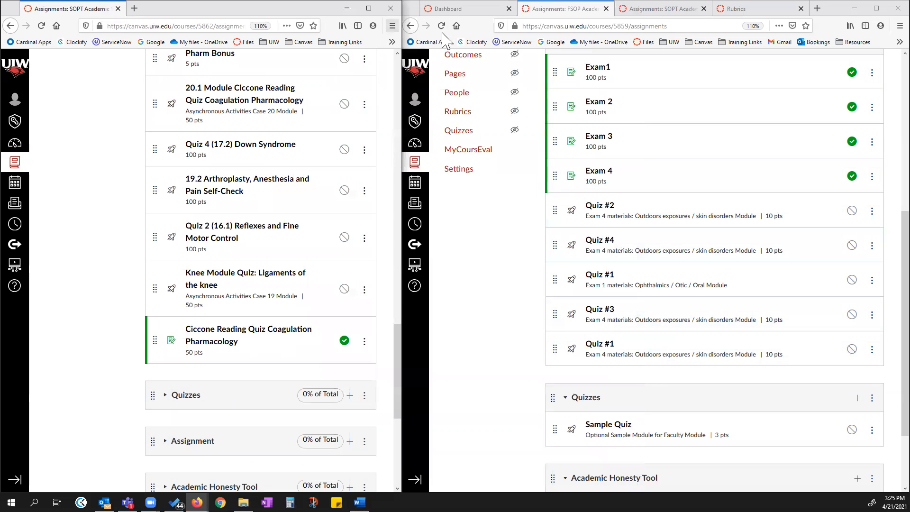
{"action": "mouse_move", "coordinate": [570, 9]}
{"action": "left_mouse_down"}
{"action": "mouse_move", "coordinate": [190, 28]}
{"action": "mouse_move", "coordinate": [136, 12]}
{"action": "left_mouse_up"}
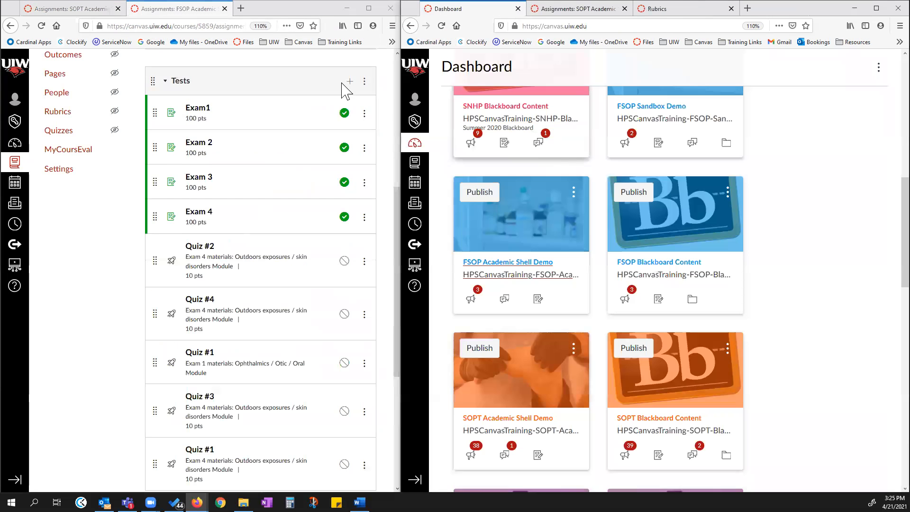
{"action": "left_click", "coordinate": [224, 8]}
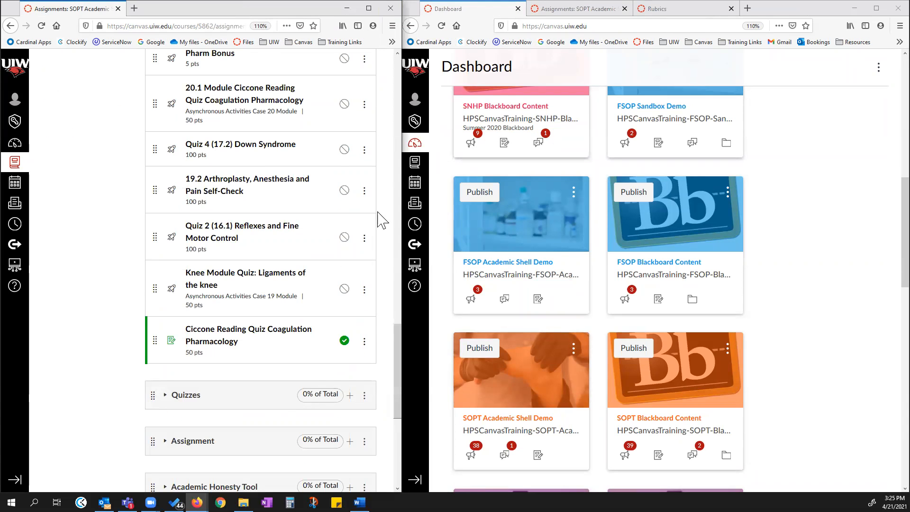
Move "Ciccone Reading Quiz Coagulation Pharmacology" into the Individual Quizzes Average group.
{"action": "scroll", "coordinate": [176, 350], "scroll_direction": "down", "scroll_amount": 3}
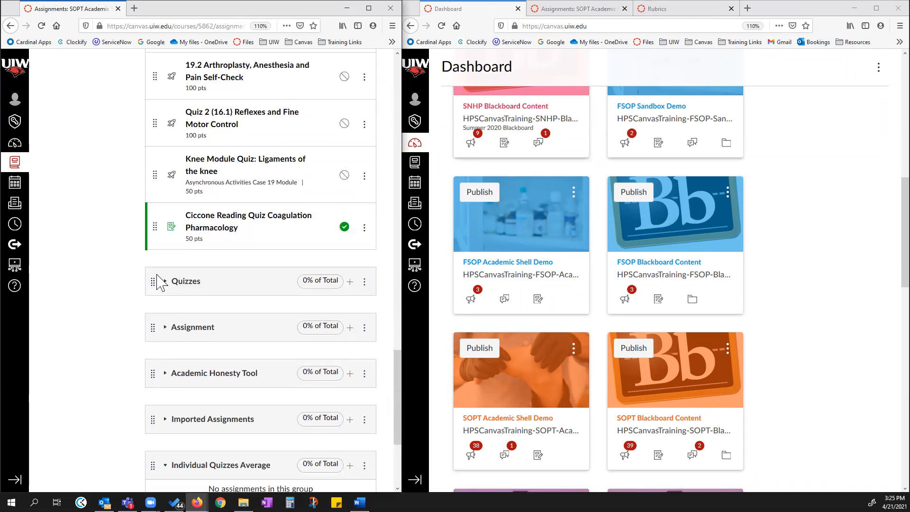
{"action": "scroll", "coordinate": [165, 334], "scroll_direction": "down", "scroll_amount": 3}
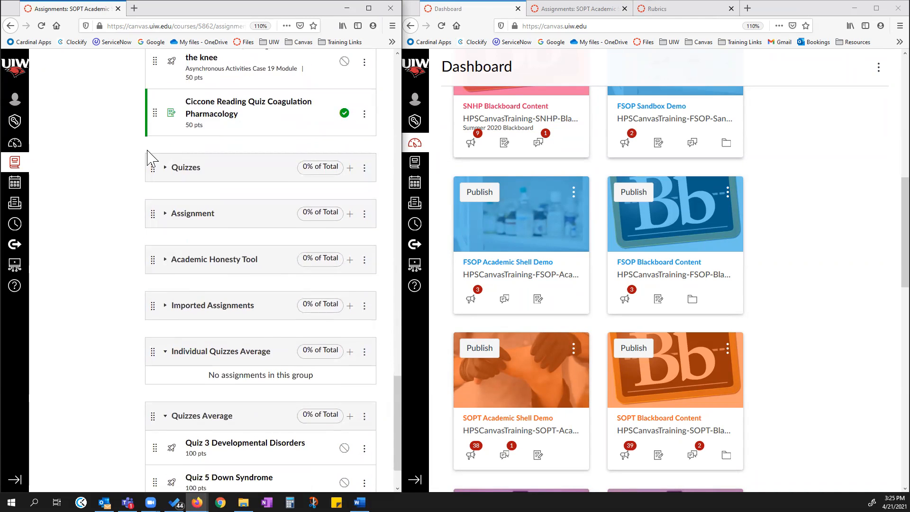
{"action": "left_click_drag", "start_coordinate": [155, 111], "coordinate": [160, 358]}
{"action": "left_click_drag", "start_coordinate": [399, 95], "coordinate": [651, 95]}
{"action": "left_click_drag", "start_coordinate": [153, 61], "coordinate": [160, 338]}
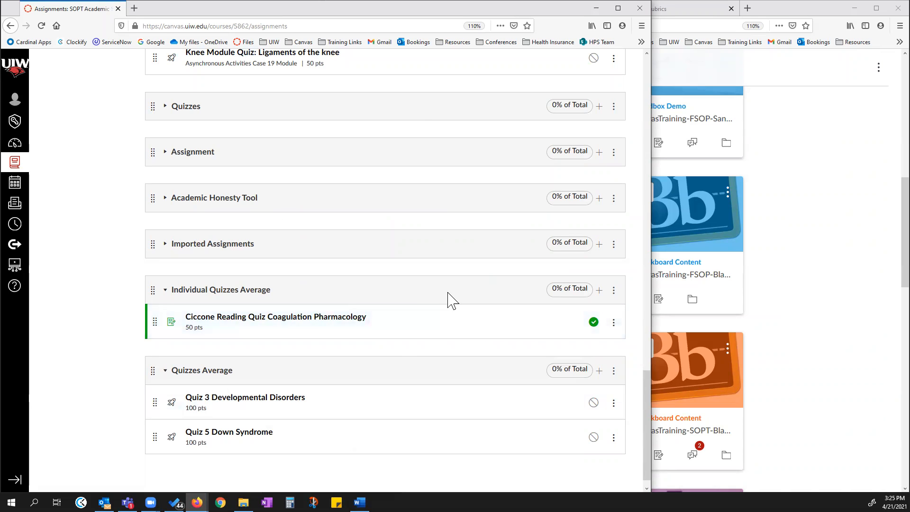
{"action": "scroll", "coordinate": [422, 276], "scroll_direction": "up", "scroll_amount": 1}
{"action": "scroll", "coordinate": [422, 276], "scroll_direction": "up", "scroll_amount": 4}
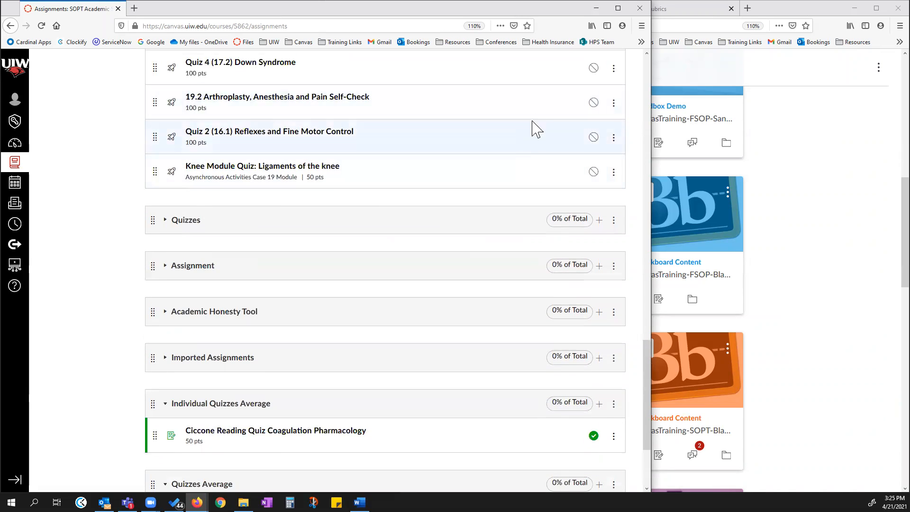
{"action": "left_click", "coordinate": [613, 103]}
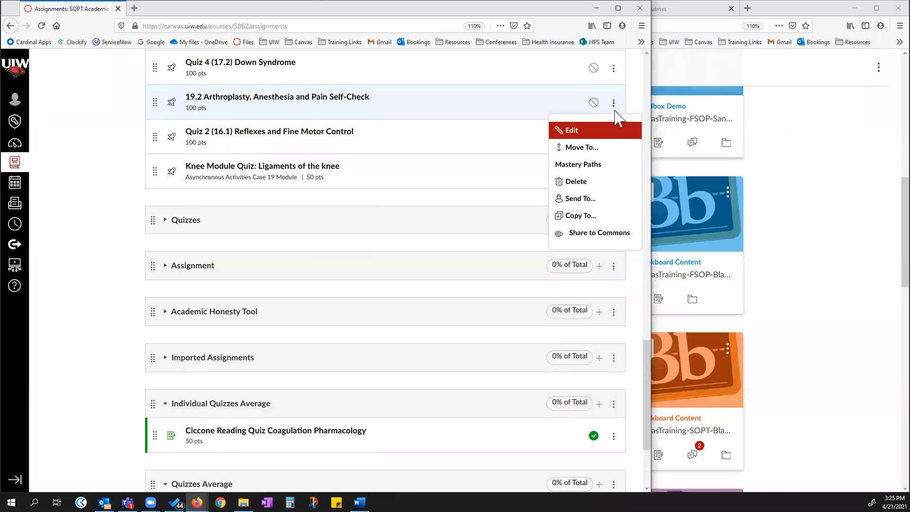
{"action": "left_click", "coordinate": [583, 145]}
{"action": "left_click", "coordinate": [546, 119]}
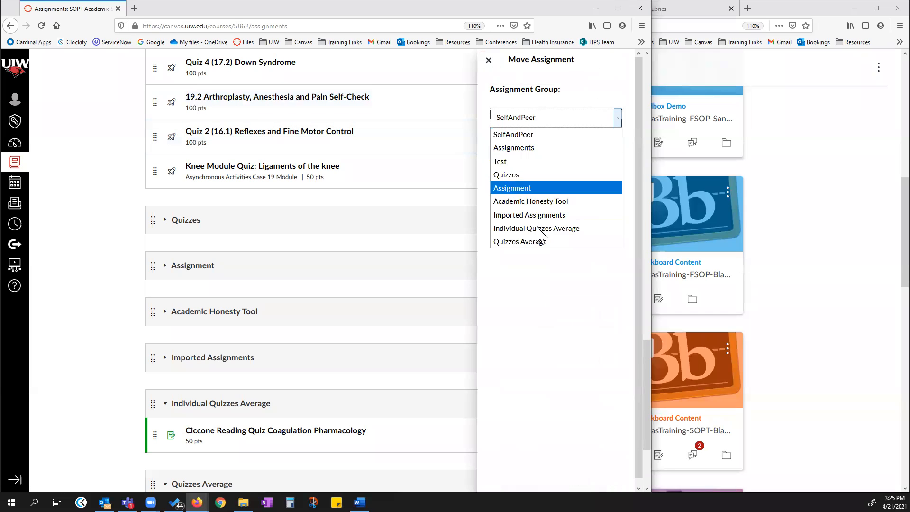
{"action": "left_click", "coordinate": [536, 302]}
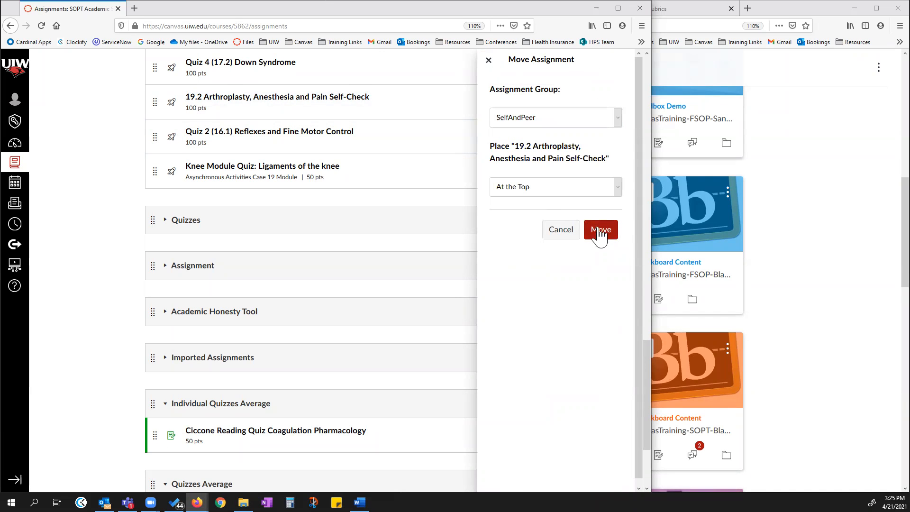
{"action": "left_click", "coordinate": [559, 229]}
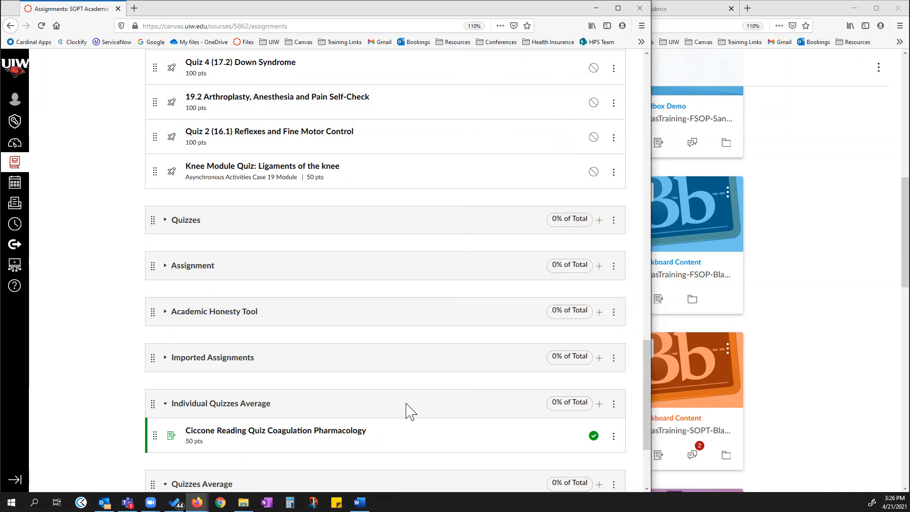
In the course details settings, turn off "Hide totals in student grades summary" under more options and update the course details.
{"action": "scroll", "coordinate": [451, 388], "scroll_direction": "up", "scroll_amount": 1}
{"action": "scroll", "coordinate": [451, 389], "scroll_direction": "up", "scroll_amount": 12}
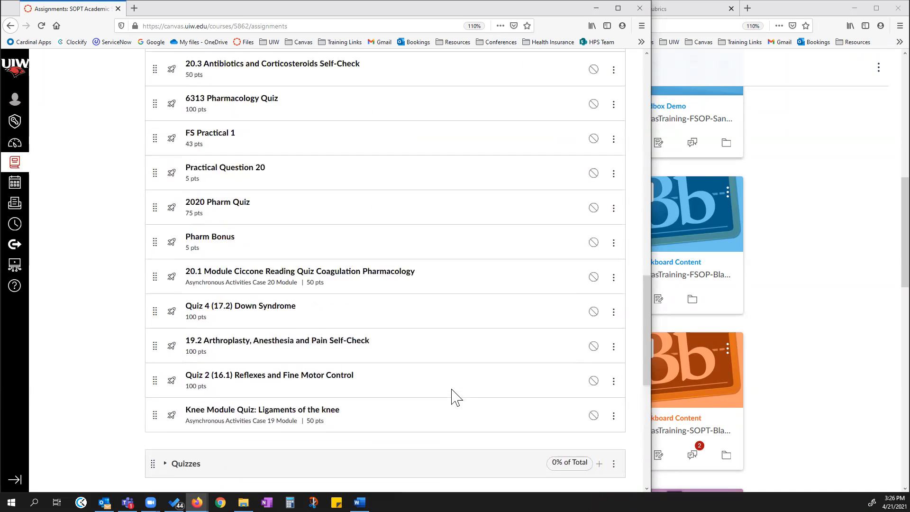
{"action": "scroll", "coordinate": [454, 391], "scroll_direction": "up", "scroll_amount": 8}
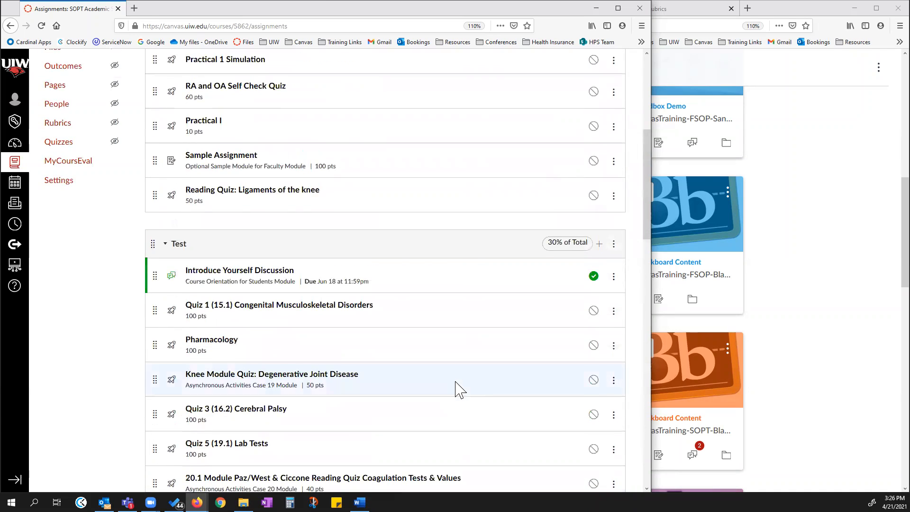
{"action": "scroll", "coordinate": [476, 360], "scroll_direction": "up", "scroll_amount": 2}
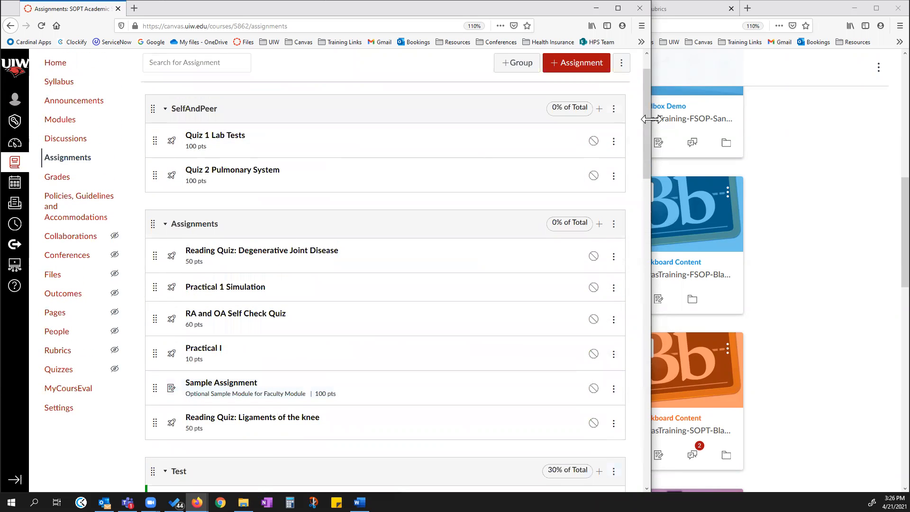
{"action": "left_click_drag", "start_coordinate": [651, 118], "coordinate": [658, 119]}
{"action": "left_click", "coordinate": [70, 417]}
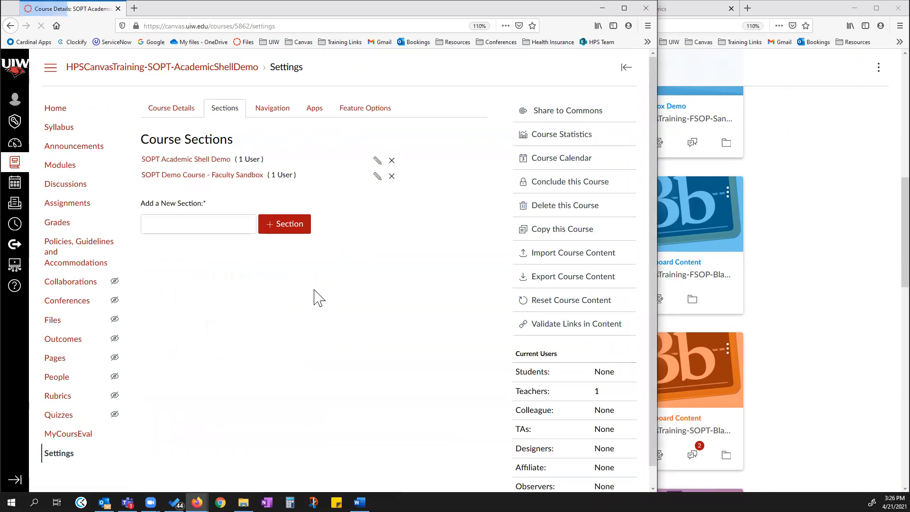
{"action": "left_click", "coordinate": [187, 109]}
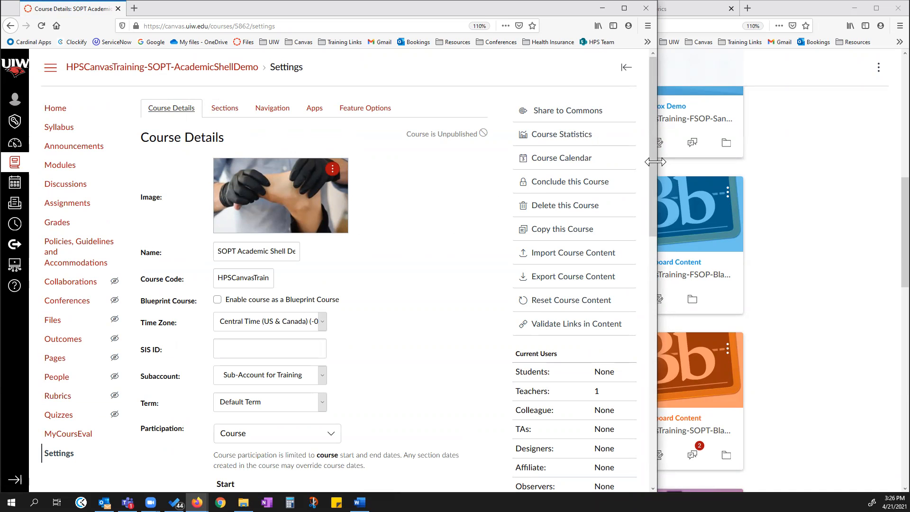
{"action": "left_click_drag", "start_coordinate": [655, 162], "coordinate": [700, 162]}
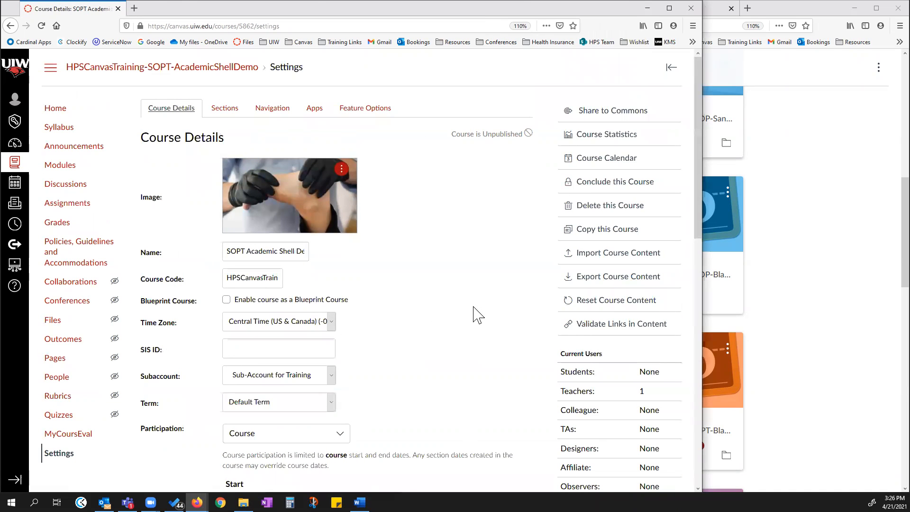
{"action": "scroll", "coordinate": [421, 312], "scroll_direction": "down", "scroll_amount": 10}
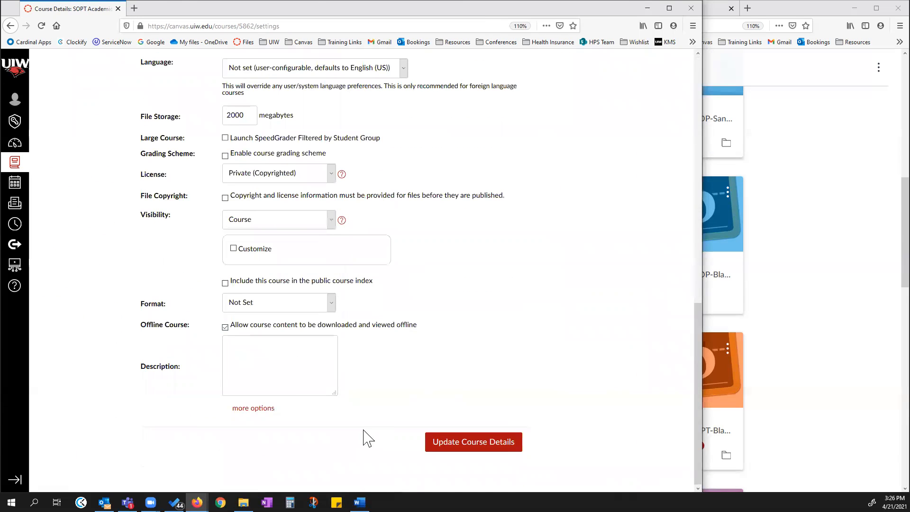
{"action": "scroll", "coordinate": [118, 130], "scroll_direction": "up", "scroll_amount": 5}
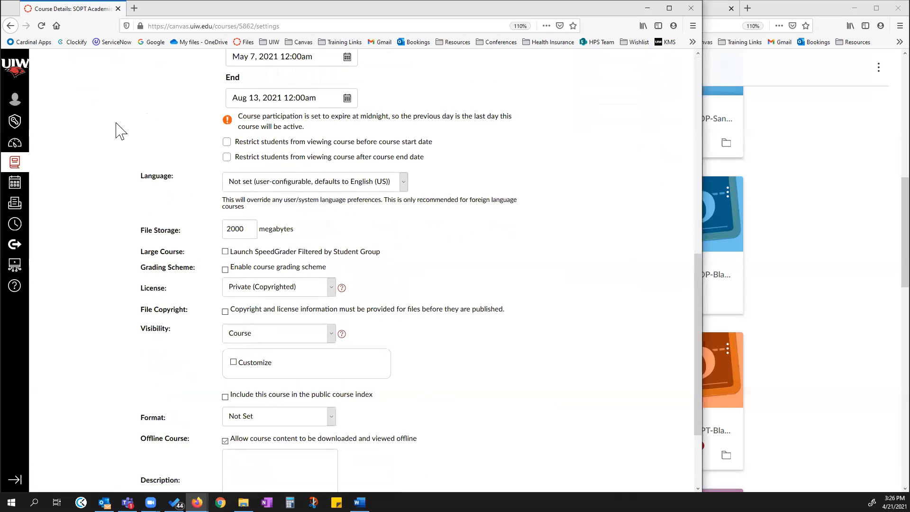
{"action": "scroll", "coordinate": [108, 164], "scroll_direction": "up", "scroll_amount": 1}
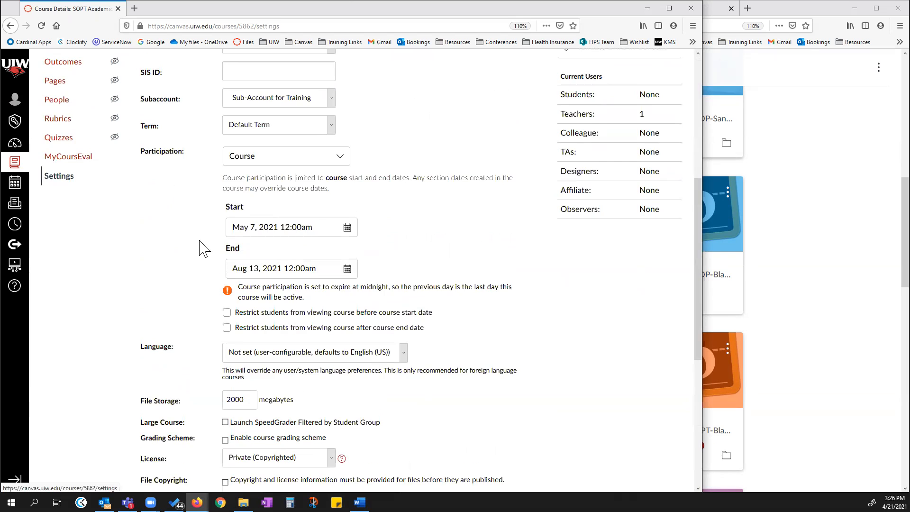
{"action": "scroll", "coordinate": [207, 278], "scroll_direction": "down", "scroll_amount": 5}
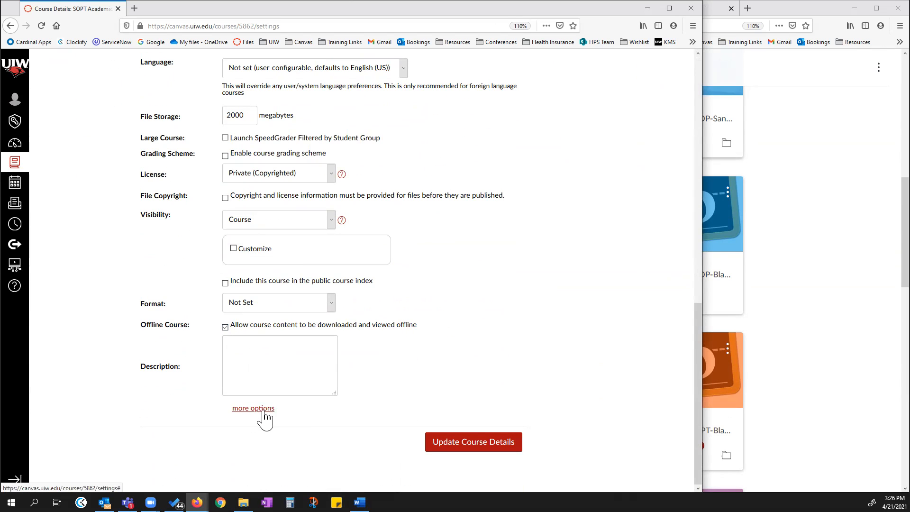
{"action": "left_click", "coordinate": [262, 409]}
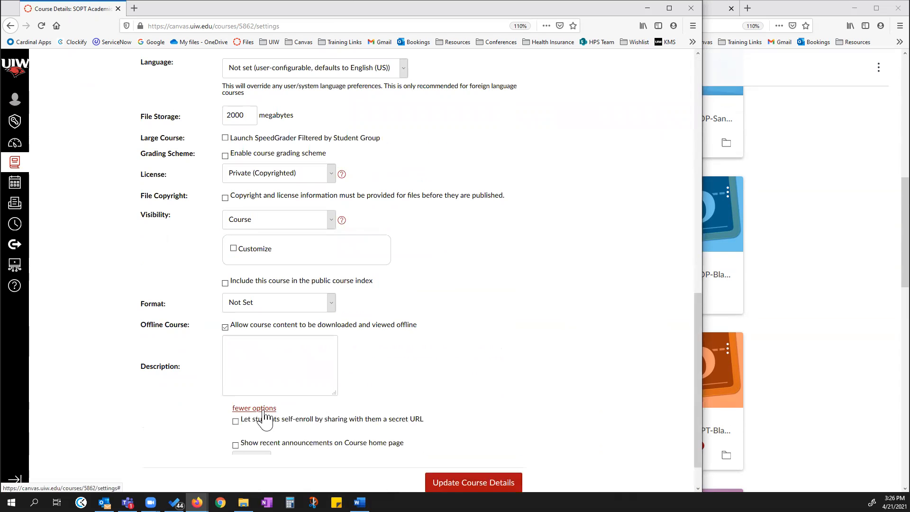
{"action": "scroll", "coordinate": [264, 378], "scroll_direction": "down", "scroll_amount": 3}
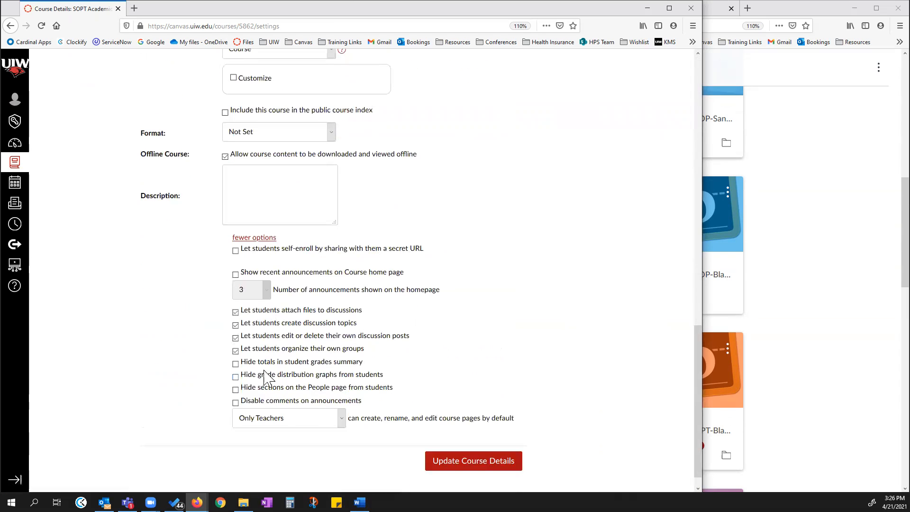
{"action": "left_click", "coordinate": [236, 363]}
{"action": "left_click", "coordinate": [476, 462]}
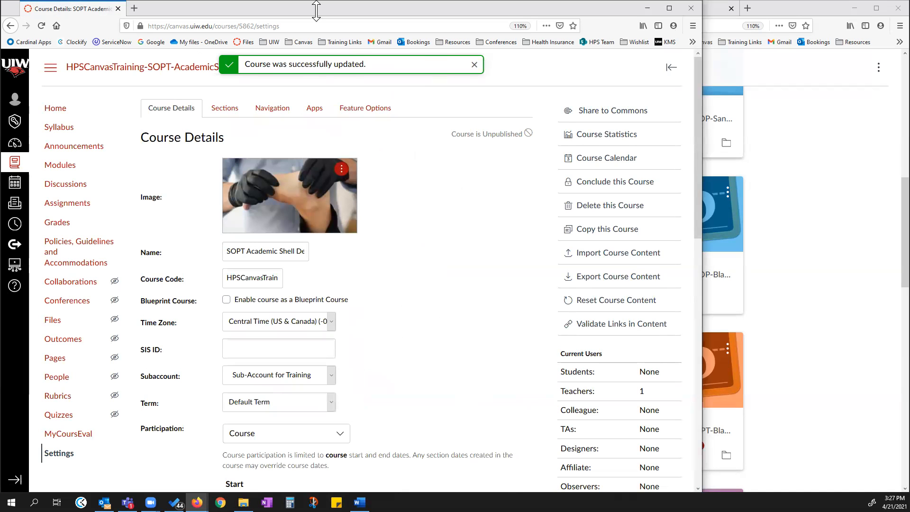
{"action": "scroll", "coordinate": [376, 350], "scroll_direction": "down", "scroll_amount": 8}
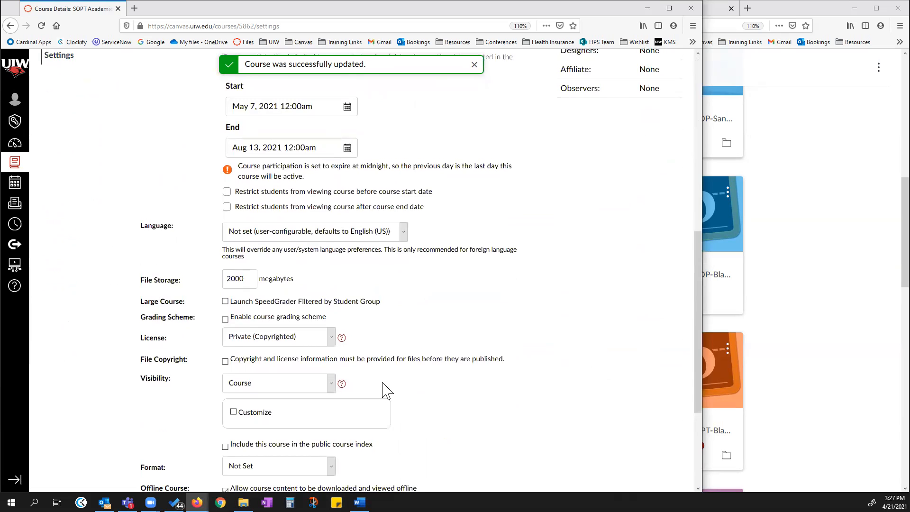
{"action": "scroll", "coordinate": [383, 390], "scroll_direction": "down", "scroll_amount": 3}
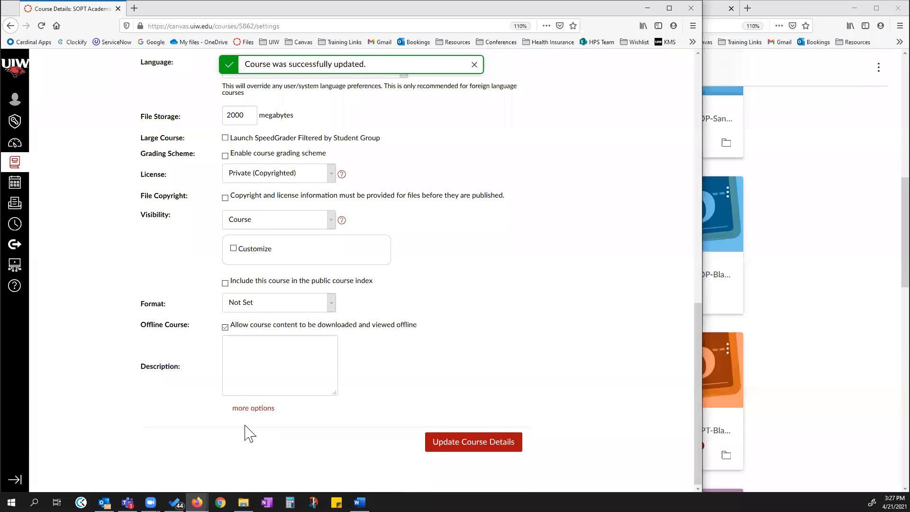
Open the course gradebook and review its assignment columns and assignment group total columns.
{"action": "scroll", "coordinate": [426, 346], "scroll_direction": "up", "scroll_amount": 11}
{"action": "left_click", "coordinate": [57, 226]}
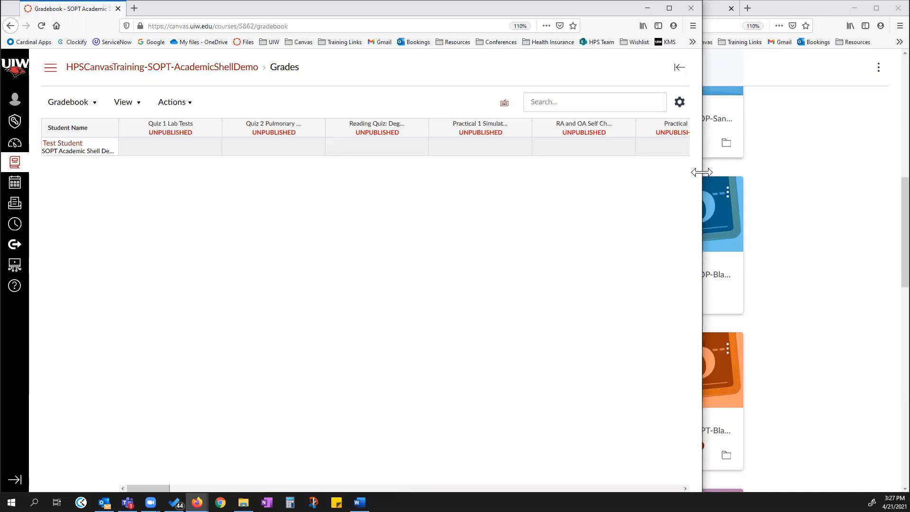
{"action": "left_click_drag", "start_coordinate": [701, 172], "coordinate": [861, 187]}
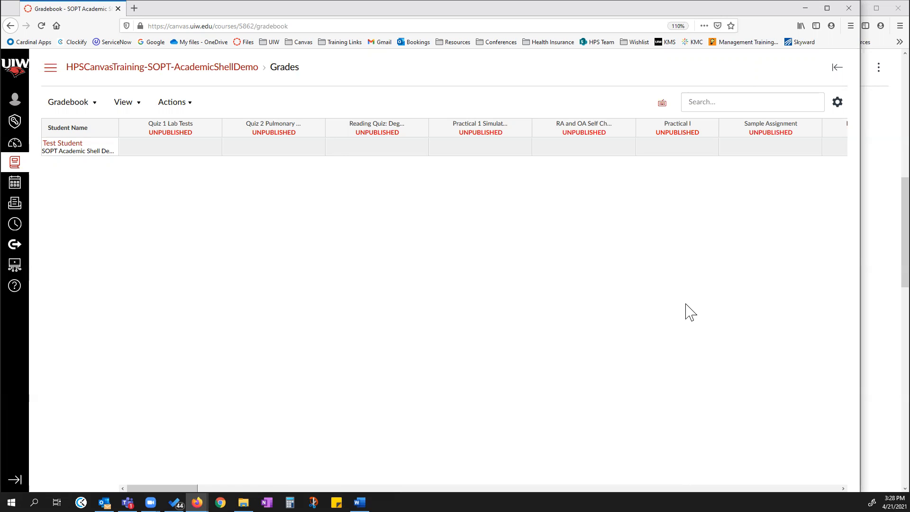
{"action": "left_click_drag", "start_coordinate": [171, 488], "coordinate": [812, 488]}
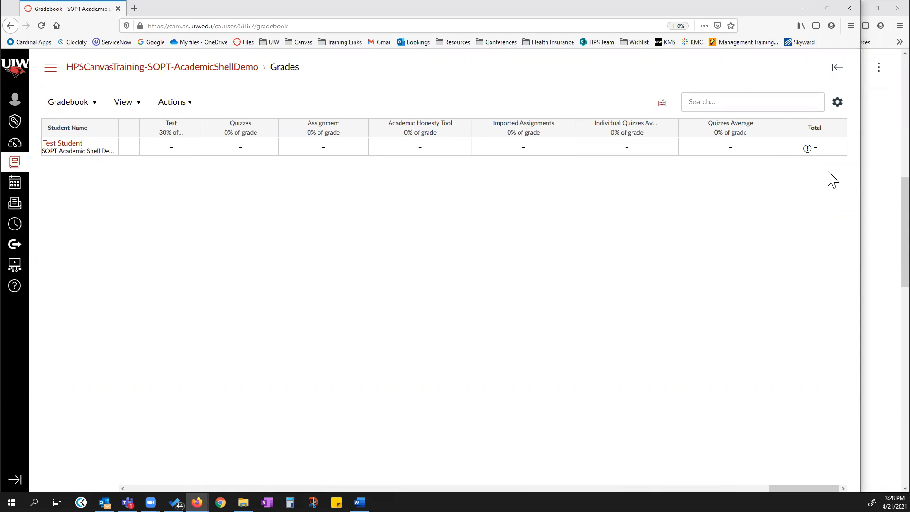
{"action": "mouse_move", "coordinate": [832, 143]}
{"action": "left_click_drag", "start_coordinate": [803, 488], "coordinate": [559, 488]}
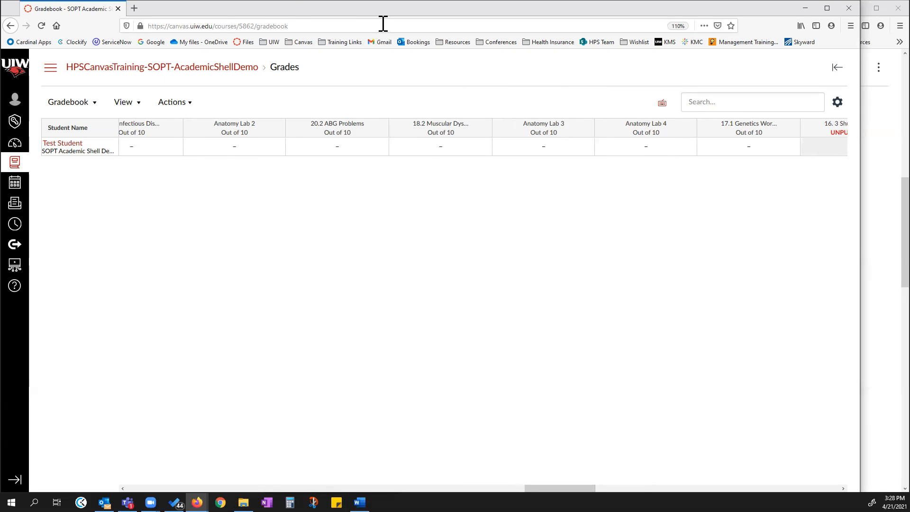
Open the course Assignments page in a new browser tab.
{"action": "left_click", "coordinate": [50, 71]}
{"action": "right_click", "coordinate": [63, 209]}
{"action": "left_click", "coordinate": [89, 212]}
{"action": "left_click", "coordinate": [176, 8]}
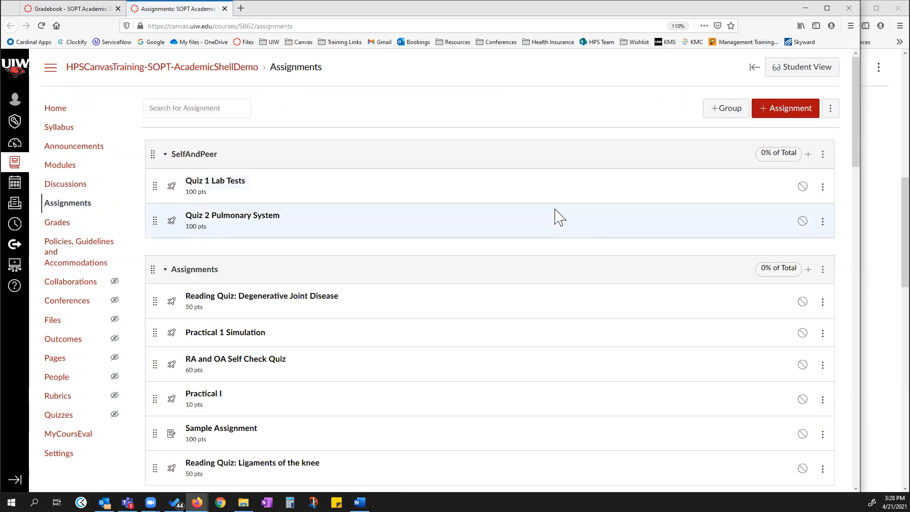
{"action": "left_click", "coordinate": [823, 154]}
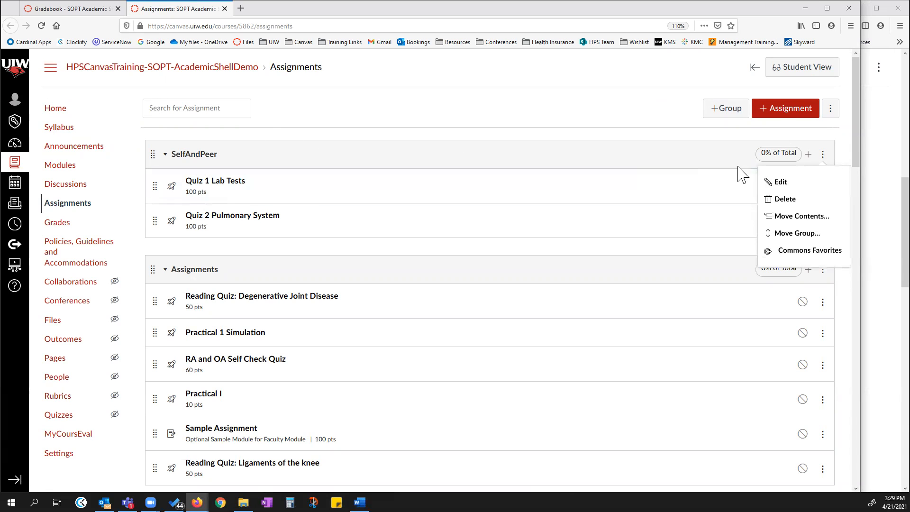
{"action": "left_click", "coordinate": [780, 182]}
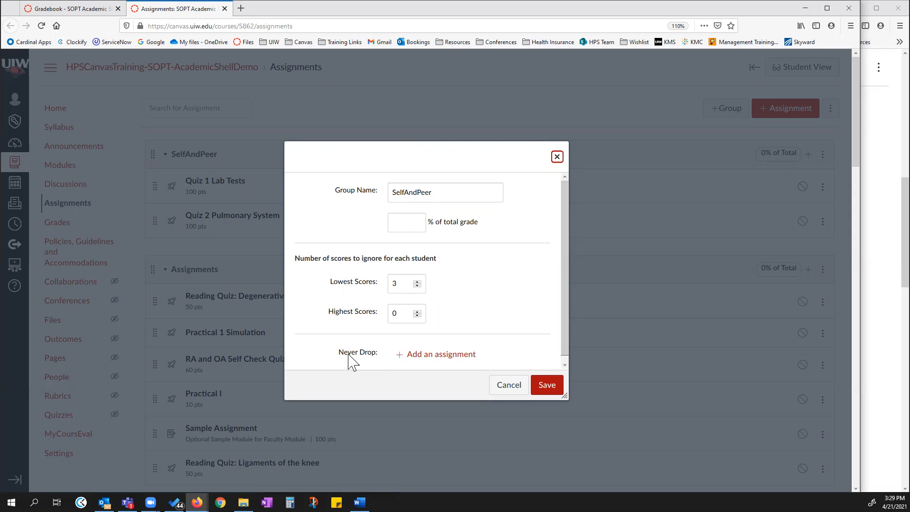
{"action": "left_click", "coordinate": [418, 359]}
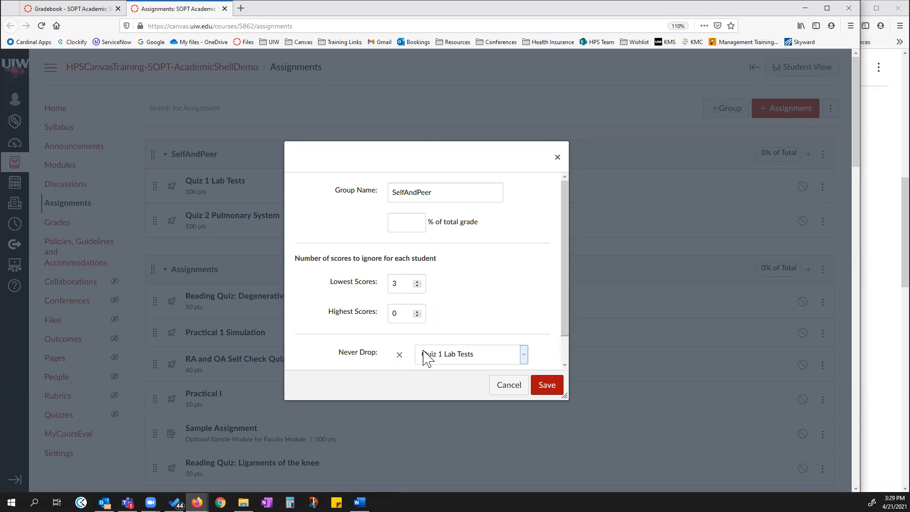
{"action": "left_click", "coordinate": [525, 355]}
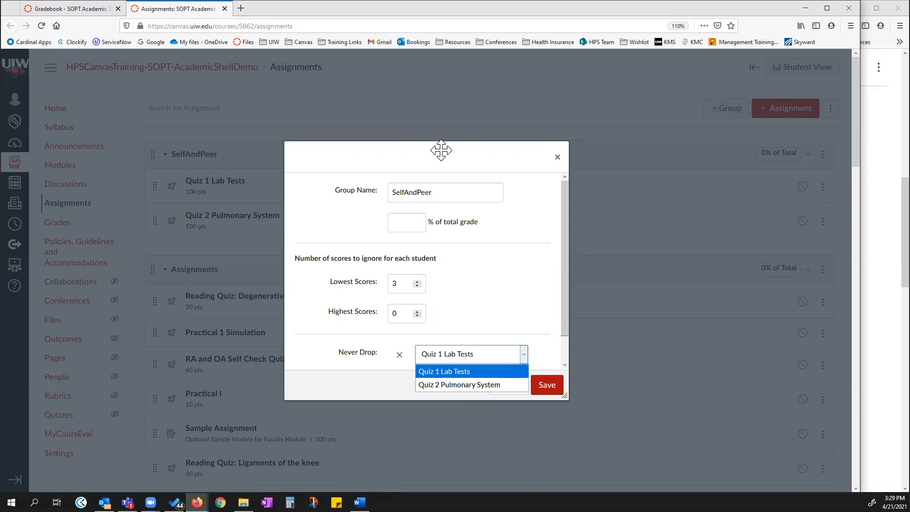
{"action": "left_click", "coordinate": [557, 158]}
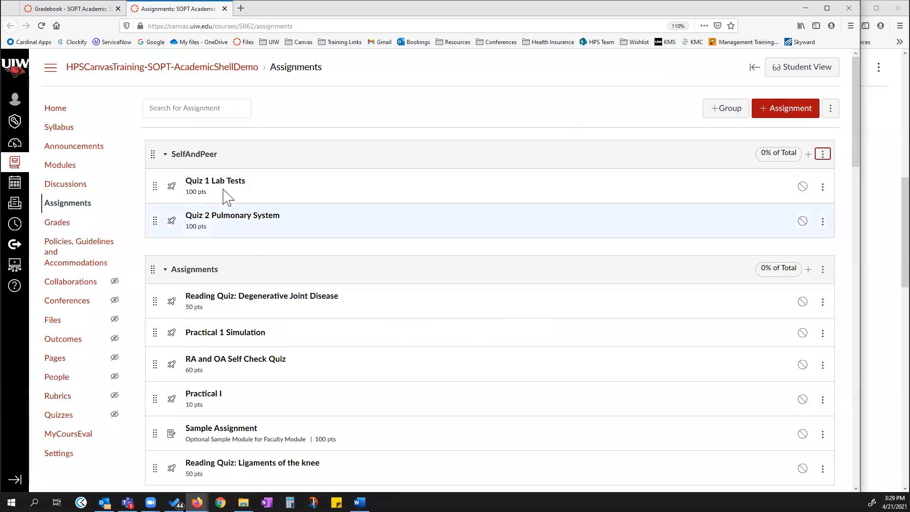
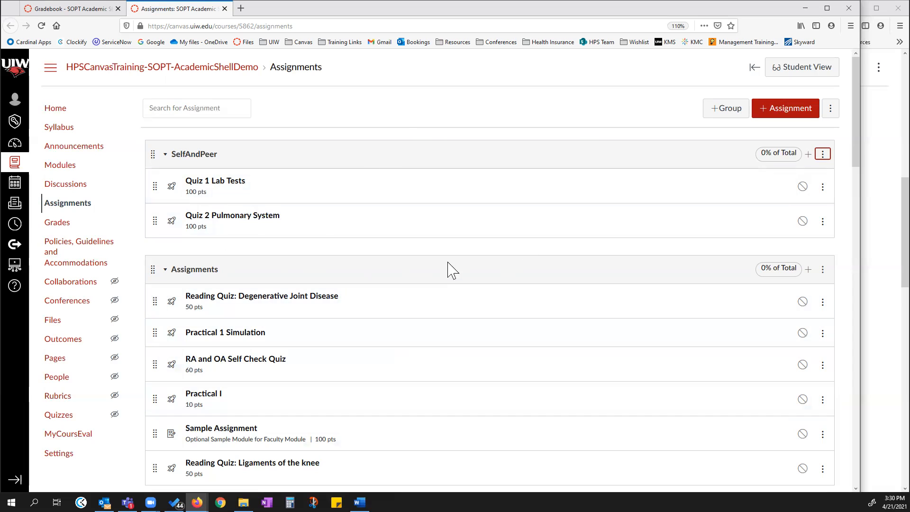
Return to the gradebook and scroll across its columns to review assignment and group total columns.
{"action": "left_click", "coordinate": [75, 10]}
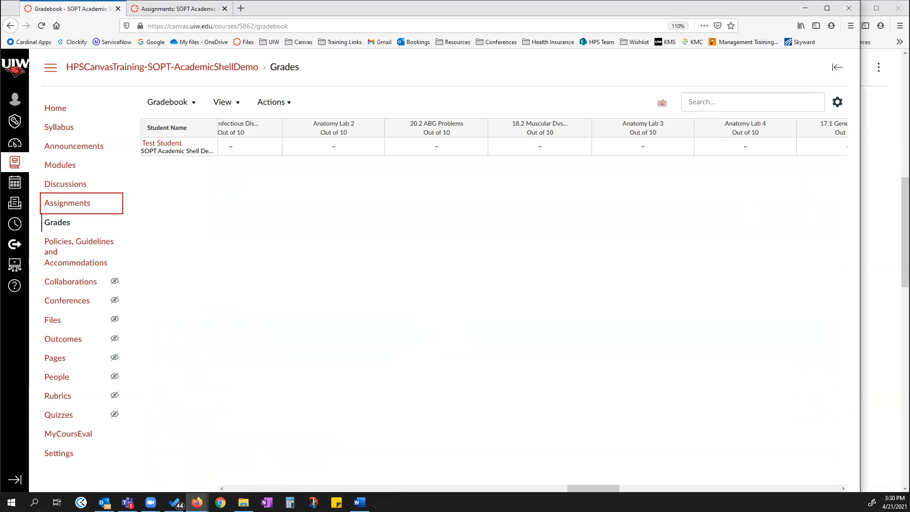
{"action": "scroll", "coordinate": [531, 146], "scroll_direction": "left", "scroll_amount": 15}
{"action": "left_click_drag", "start_coordinate": [529, 488], "coordinate": [837, 479]}
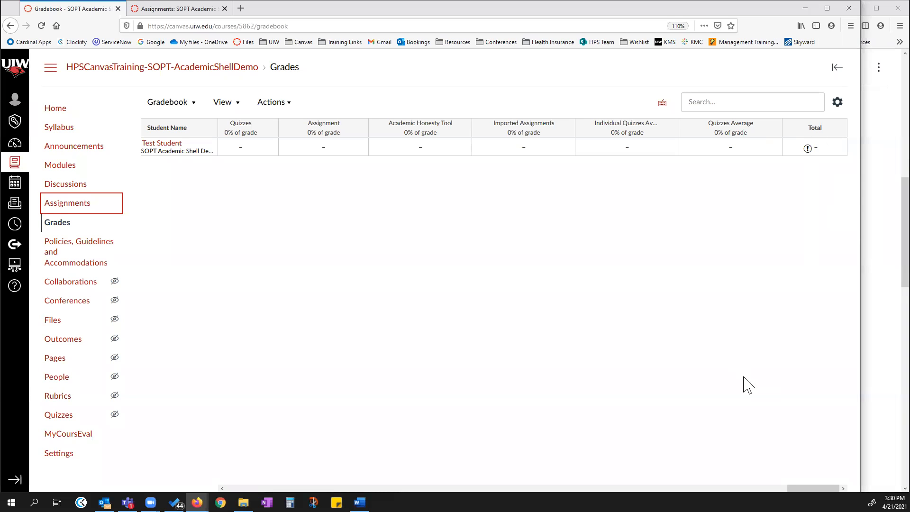
{"action": "left_click_drag", "start_coordinate": [813, 488], "coordinate": [231, 488]}
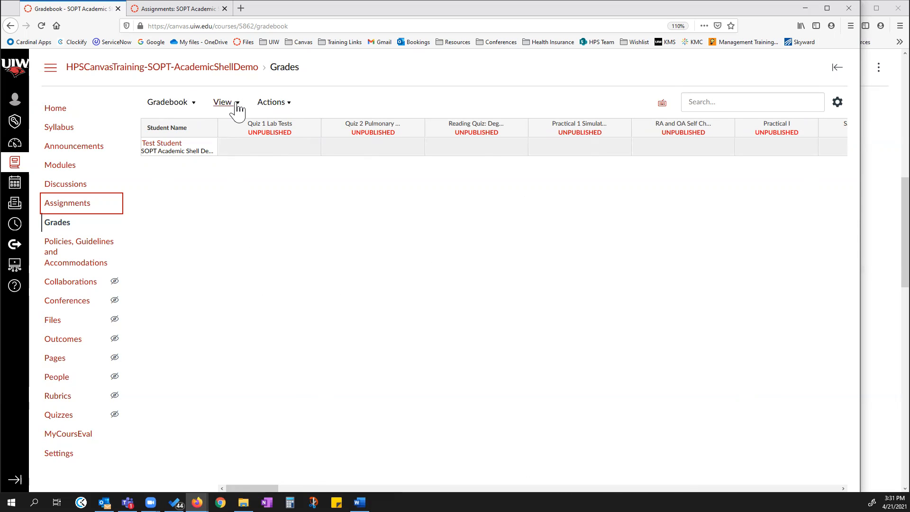
Filter the gradebook by module, choosing the Case 15: Toricollis module.
{"action": "left_click", "coordinate": [182, 108]}
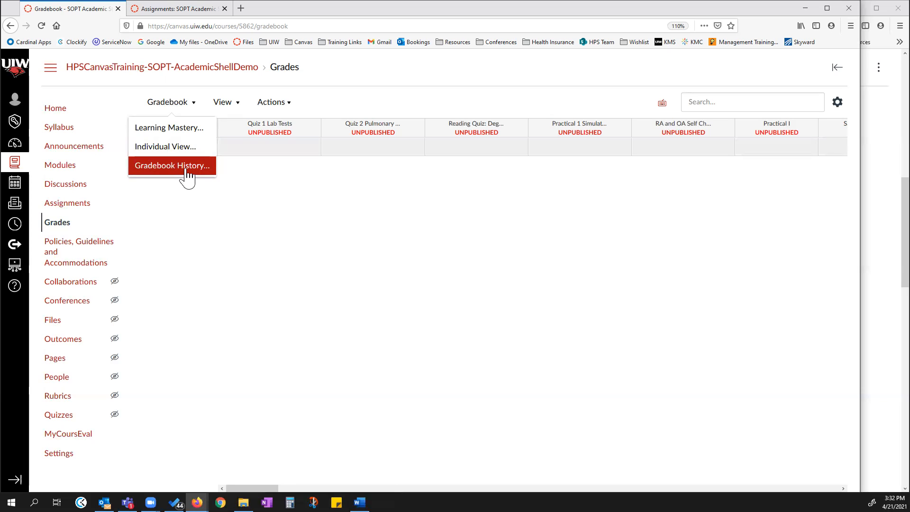
{"action": "left_click", "coordinate": [238, 107]}
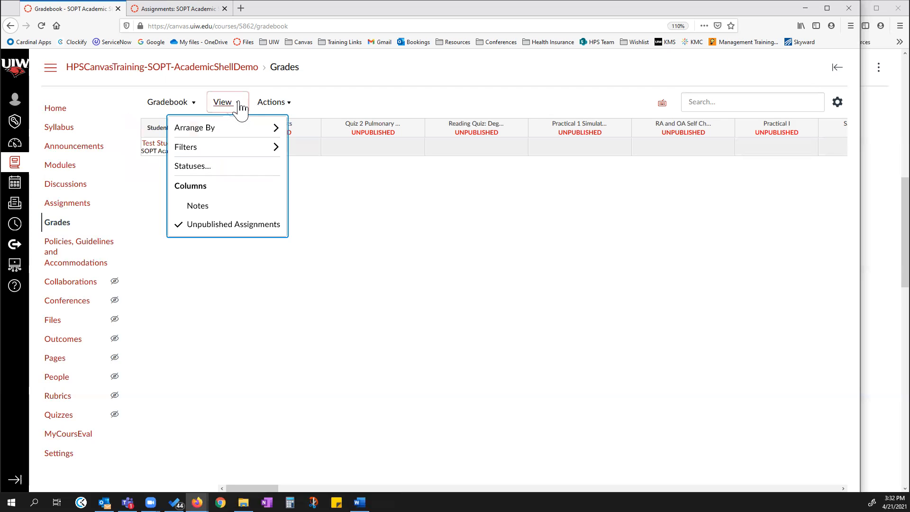
{"action": "mouse_move", "coordinate": [231, 138]}
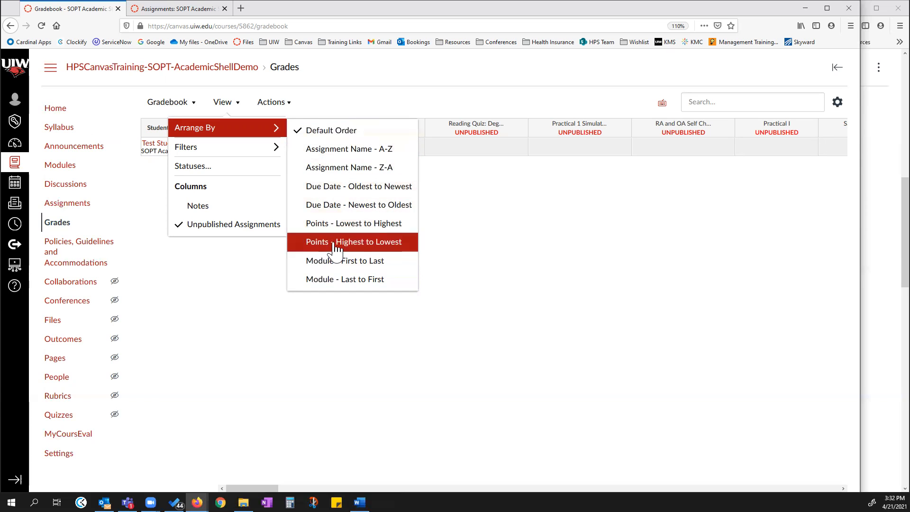
{"action": "mouse_move", "coordinate": [259, 147]}
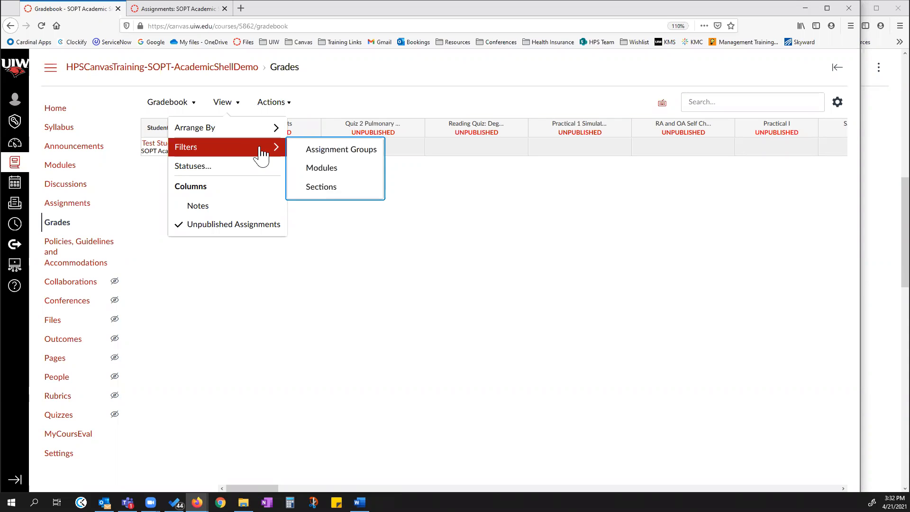
{"action": "left_click", "coordinate": [325, 169]}
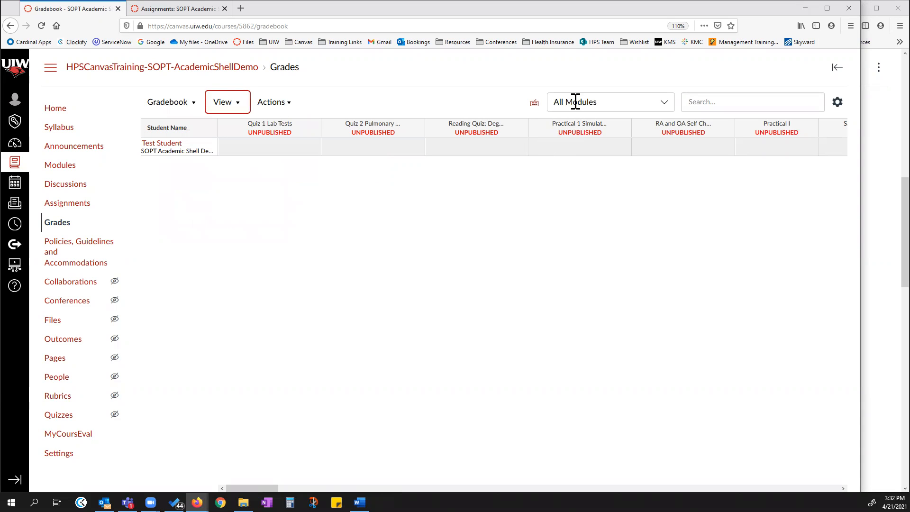
{"action": "left_click", "coordinate": [667, 105]}
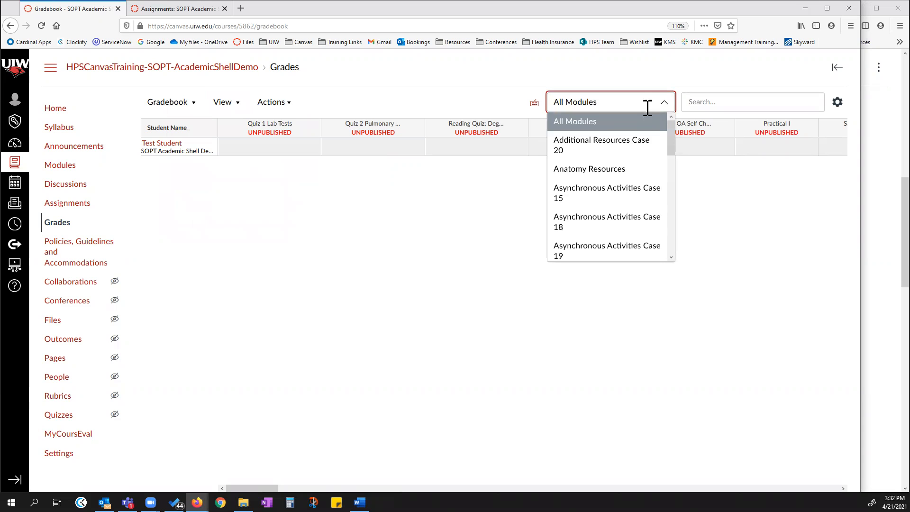
{"action": "scroll", "coordinate": [597, 170], "scroll_direction": "down", "scroll_amount": 1}
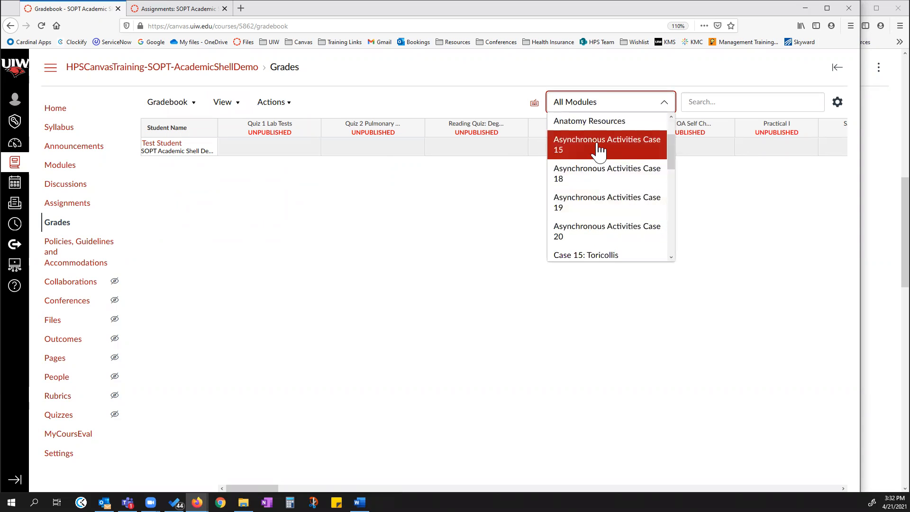
{"action": "scroll", "coordinate": [599, 197], "scroll_direction": "down", "scroll_amount": 2}
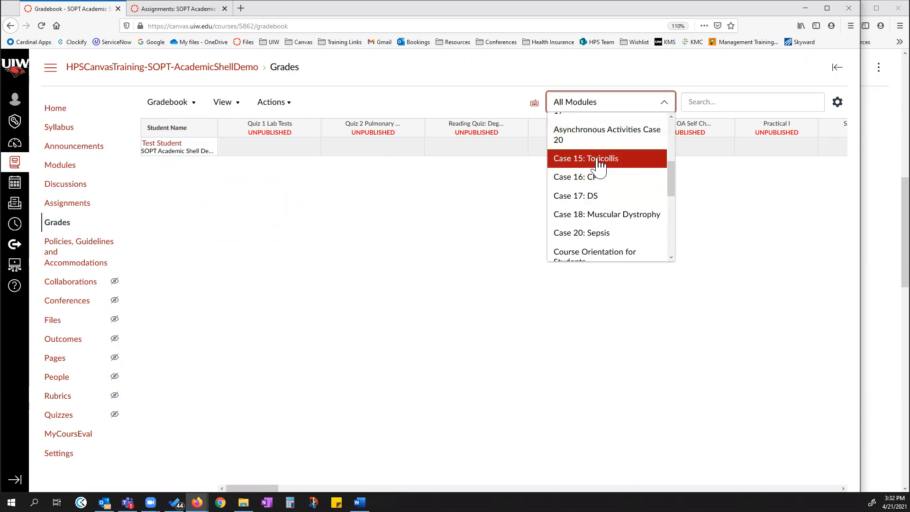
{"action": "left_click", "coordinate": [600, 161]}
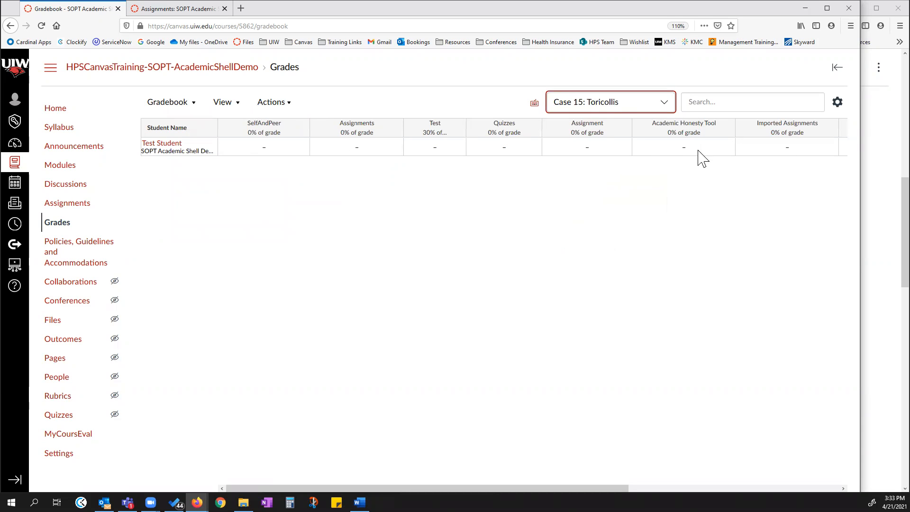
Remove the Modules filter from the gradebook view.
{"action": "left_click", "coordinate": [226, 105]}
{"action": "mouse_move", "coordinate": [214, 150]}
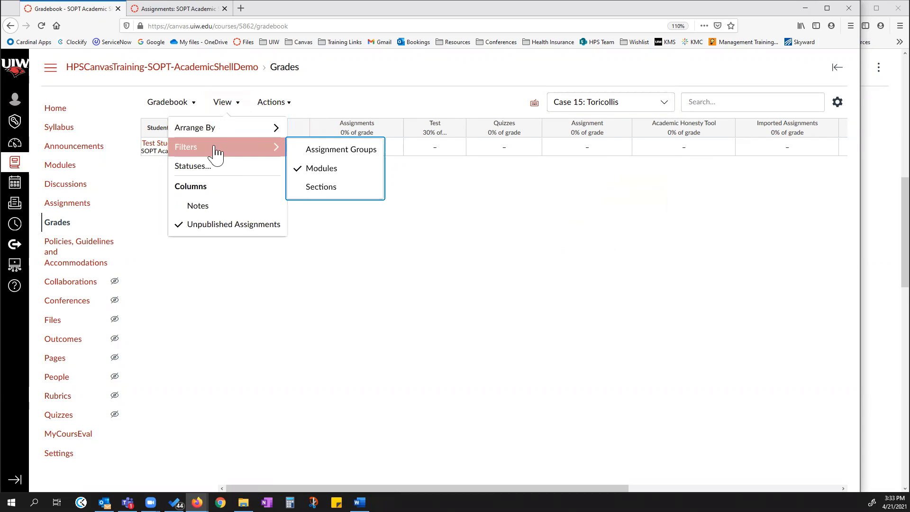
{"action": "left_click", "coordinate": [311, 169]}
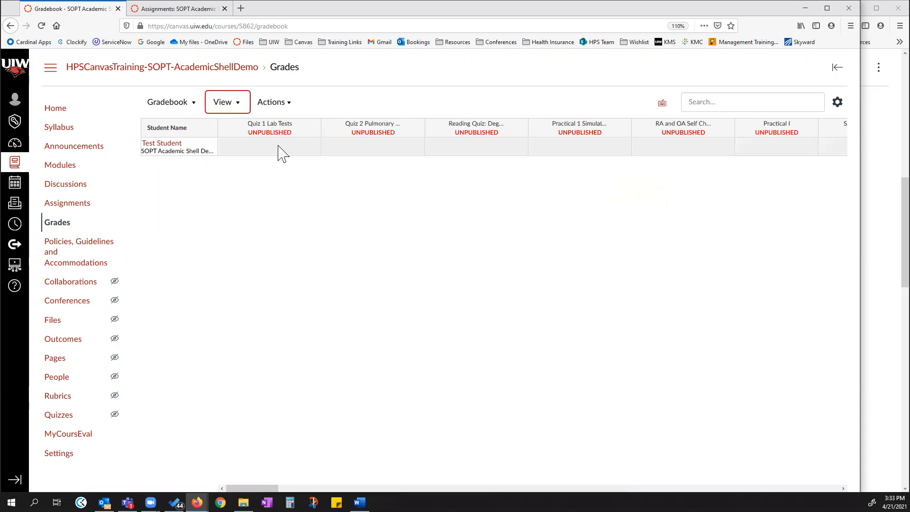
Toggle the Unpublished Assignments columns off and back on in the gradebook view.
{"action": "left_click", "coordinate": [235, 106]}
{"action": "mouse_move", "coordinate": [228, 158]}
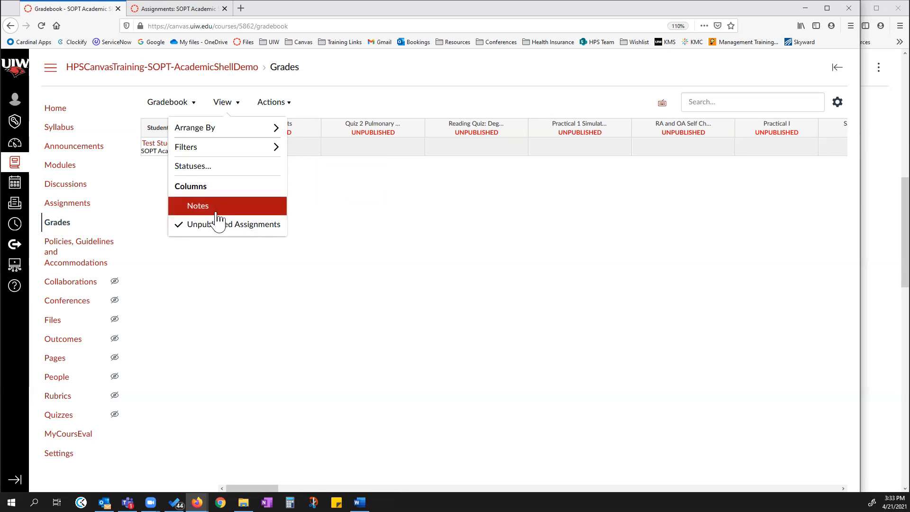
{"action": "left_click", "coordinate": [191, 233]}
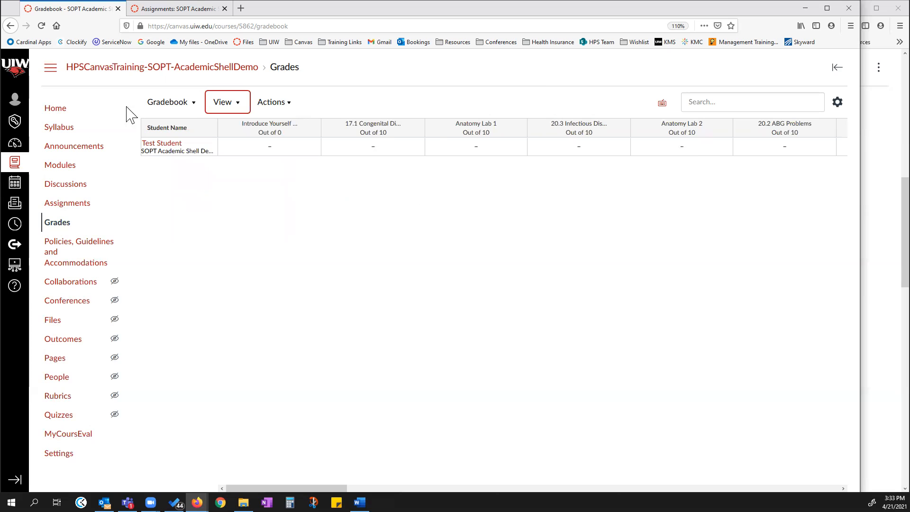
{"action": "left_click", "coordinate": [226, 105]}
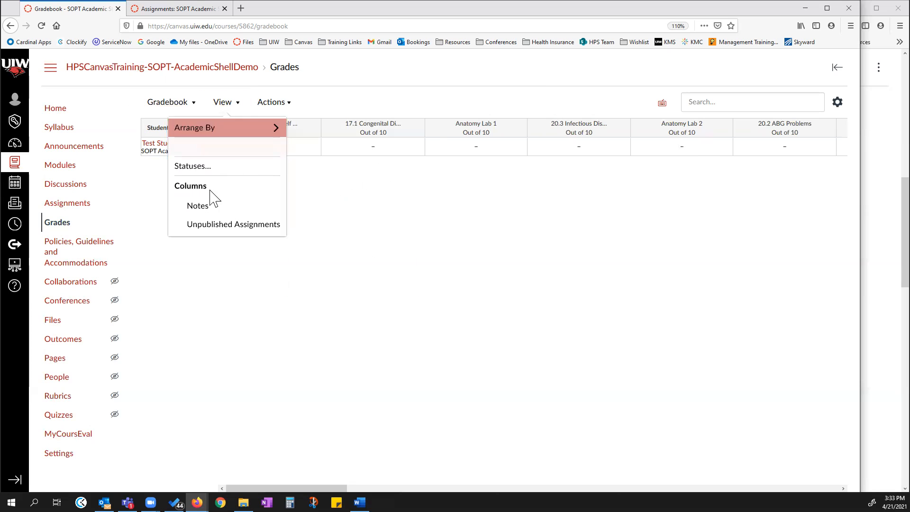
{"action": "left_click", "coordinate": [204, 232]}
Show the Notes column in the gradebook.
{"action": "left_click", "coordinate": [235, 105]}
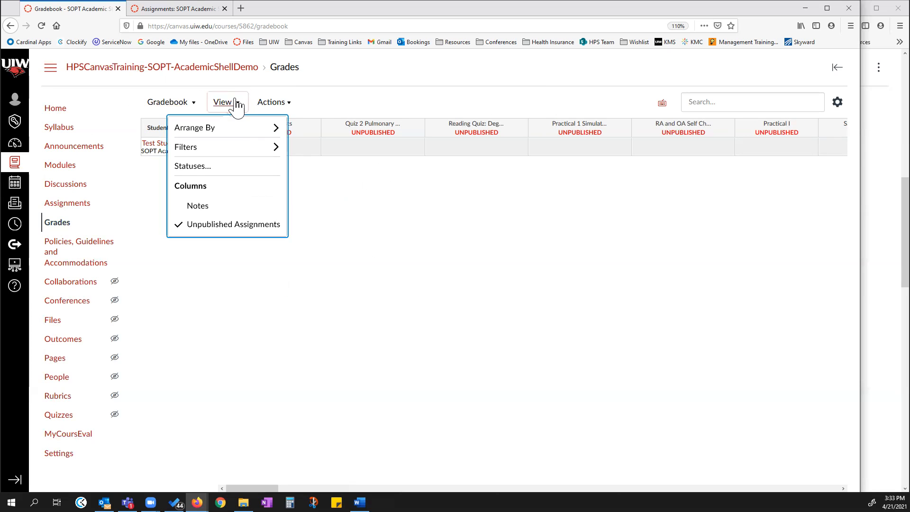
{"action": "left_click", "coordinate": [197, 213]}
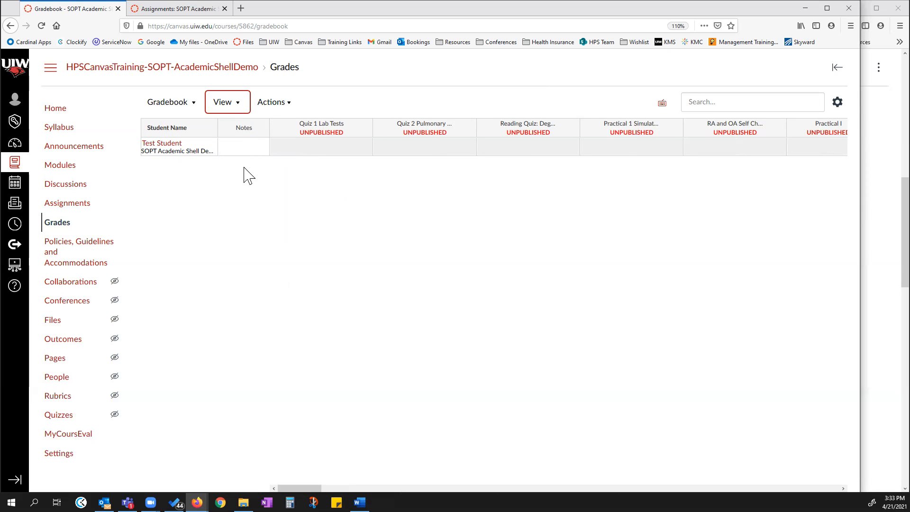
{"action": "left_click", "coordinate": [244, 147]}
{"action": "left_click", "coordinate": [240, 110]}
{"action": "left_click", "coordinate": [305, 172]}
{"action": "left_click", "coordinate": [237, 147]}
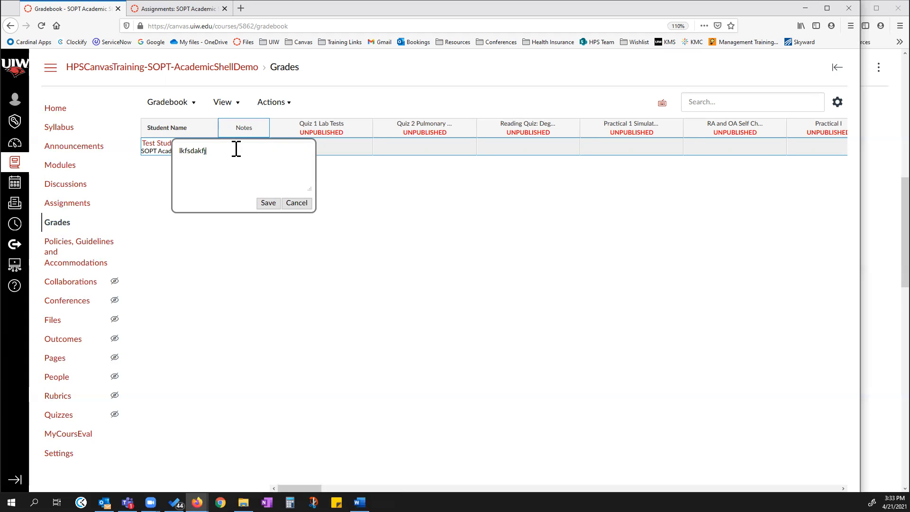
{"action": "left_click_drag", "start_coordinate": [219, 151], "coordinate": [179, 150]}
{"action": "key", "text": "BackSpace"}
{"action": "left_click", "coordinate": [297, 204]}
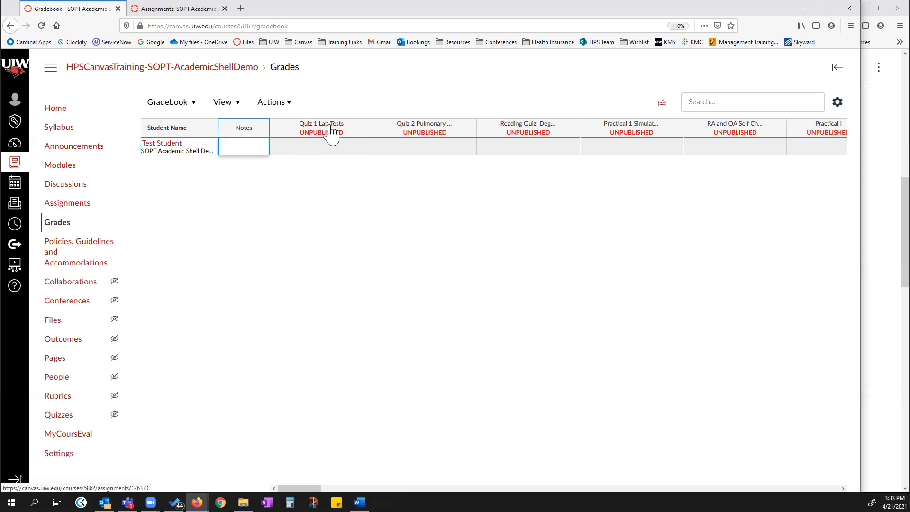
Compare the assignment groups on the Assignments page with the gradebook's group total columns.
{"action": "left_click", "coordinate": [205, 9]}
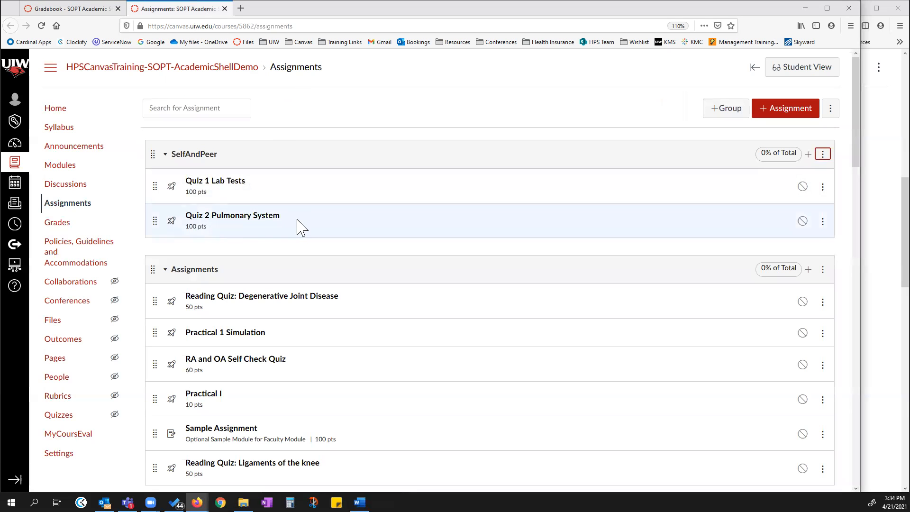
{"action": "scroll", "coordinate": [197, 349], "scroll_direction": "down", "scroll_amount": 2}
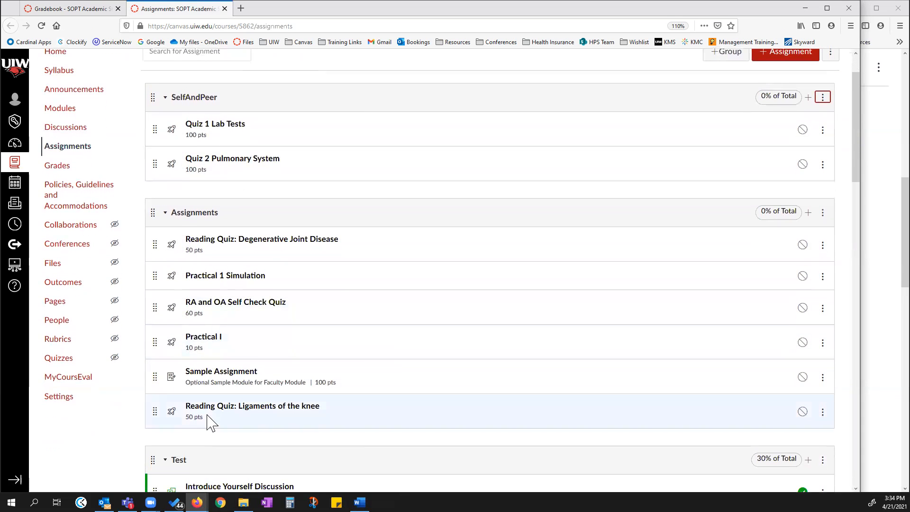
{"action": "left_click", "coordinate": [92, 9]}
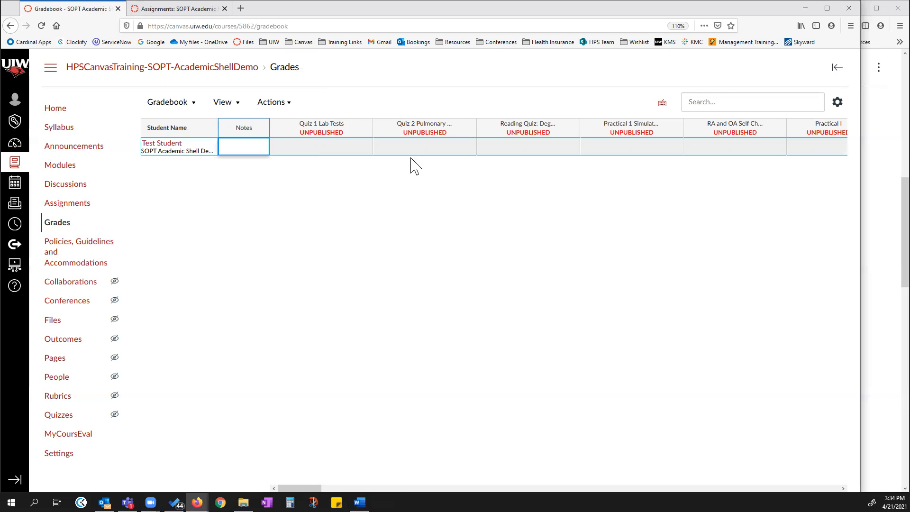
{"action": "left_click", "coordinate": [175, 8]}
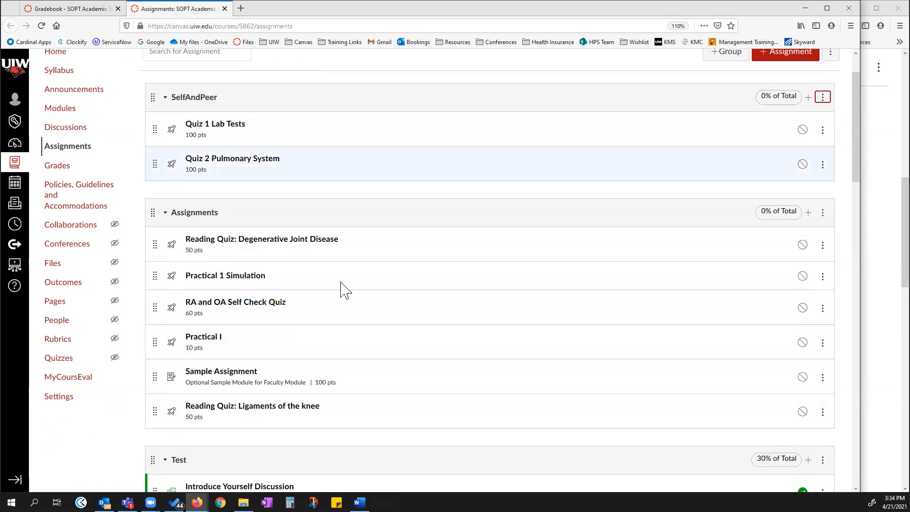
{"action": "left_click", "coordinate": [98, 9]}
{"action": "left_click_drag", "start_coordinate": [307, 488], "coordinate": [814, 459]}
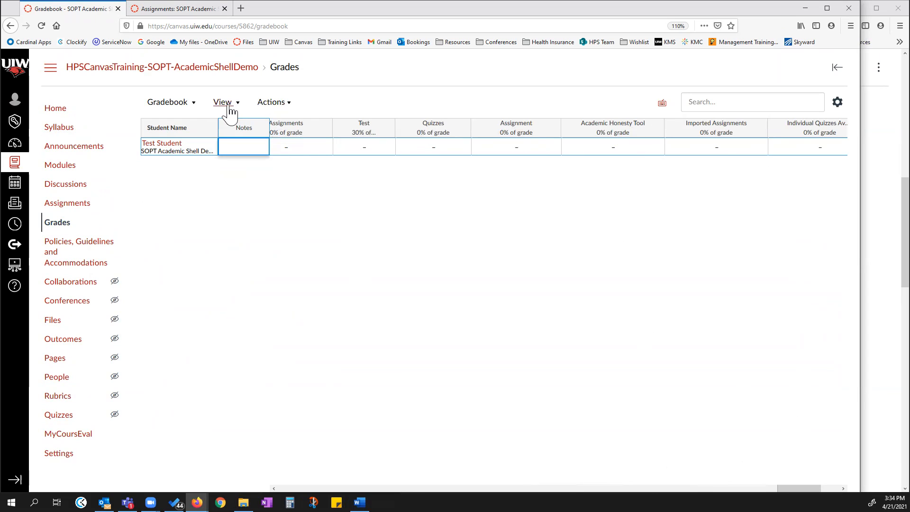
Examine the gradebook Actions menu and the Late Policies tab of gradebook settings, then close settings.
{"action": "left_click", "coordinate": [280, 105]}
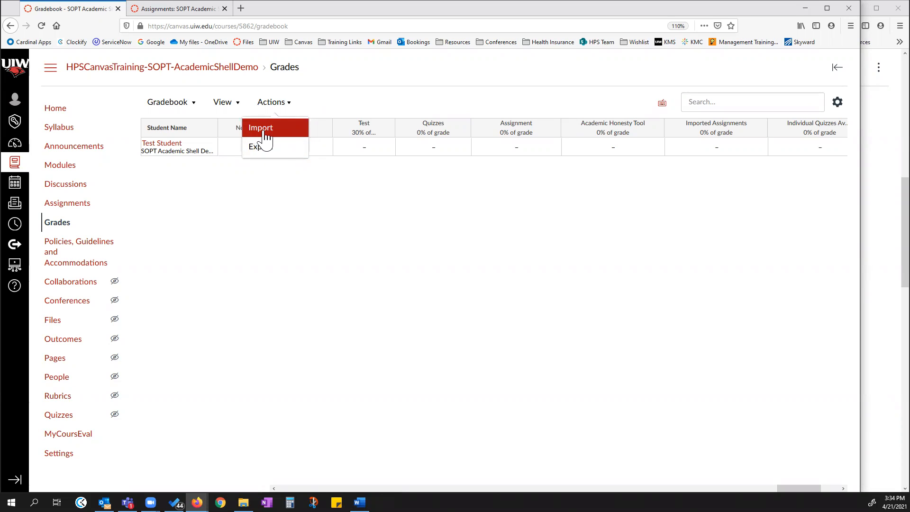
{"action": "left_click", "coordinate": [837, 103]}
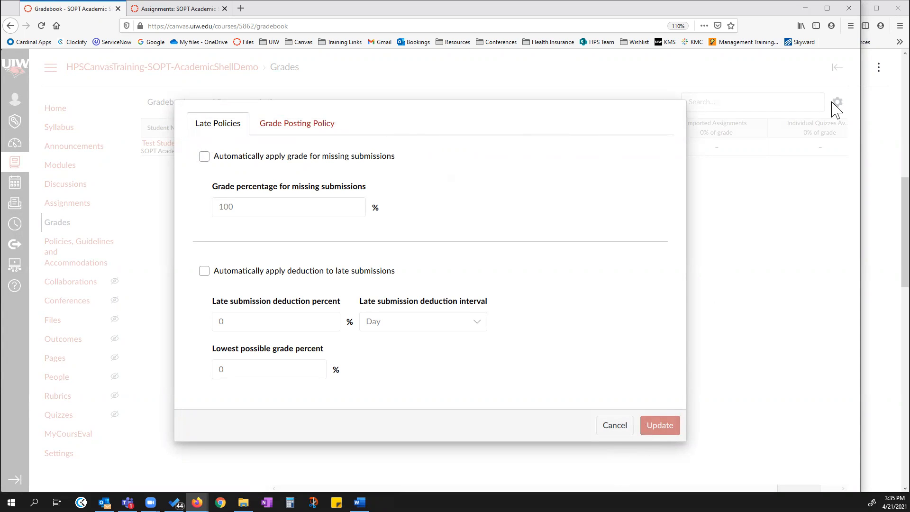
{"action": "left_click", "coordinate": [614, 428]}
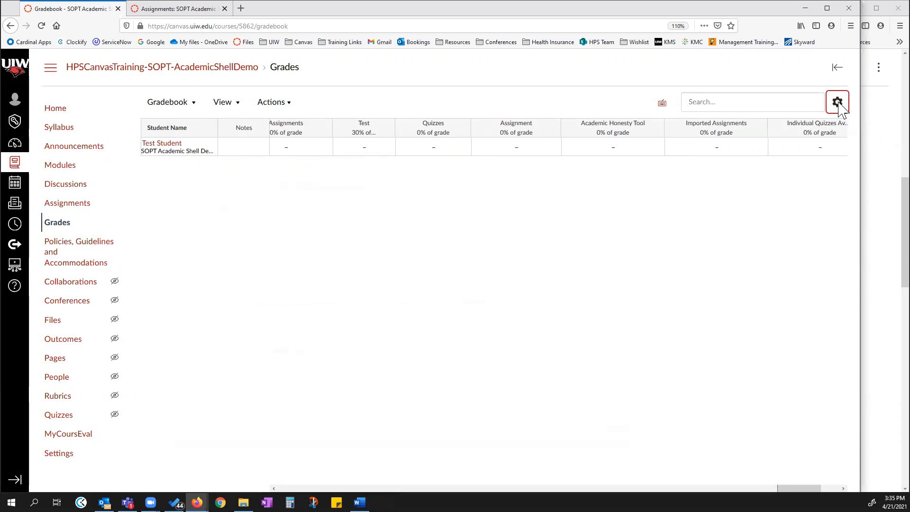
Examine the Grade Posting Policy options in gradebook settings, trying manual and automatic posting, and cancel without saving.
{"action": "left_click", "coordinate": [837, 104]}
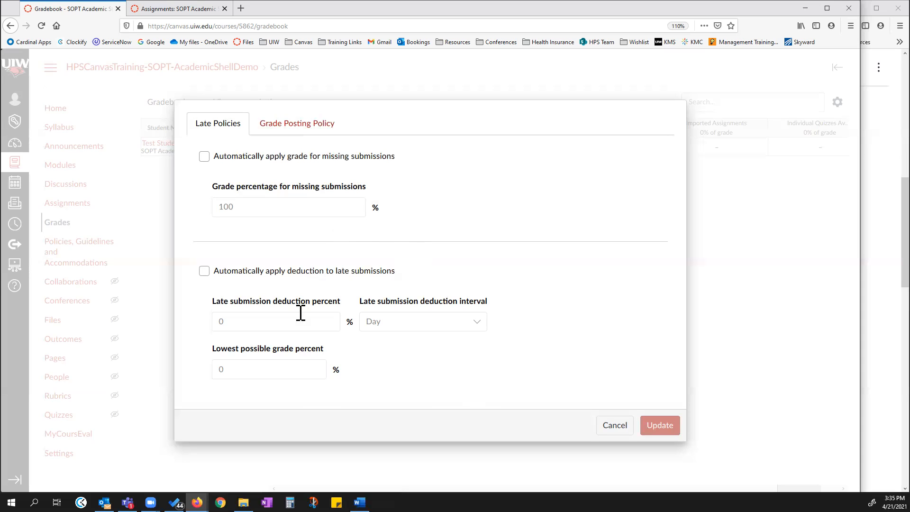
{"action": "left_click", "coordinate": [296, 132]}
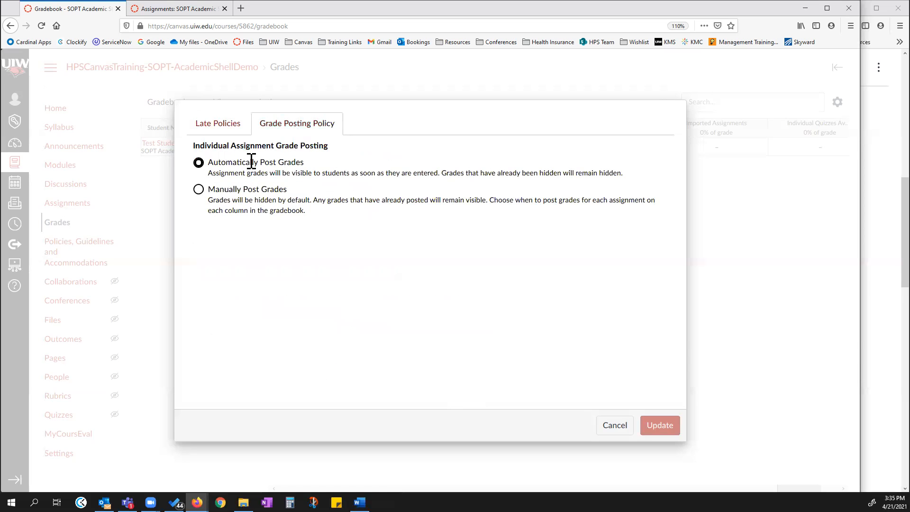
{"action": "left_click", "coordinate": [227, 190]}
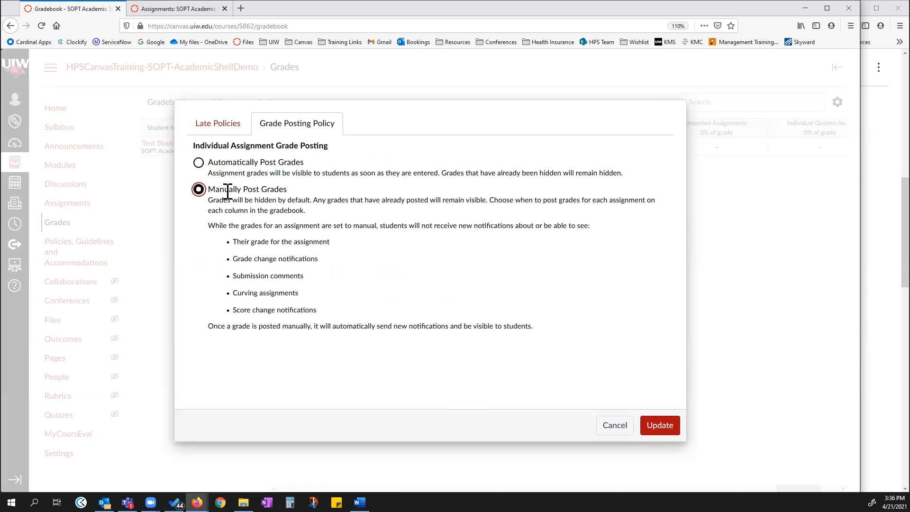
{"action": "left_click", "coordinate": [198, 163]}
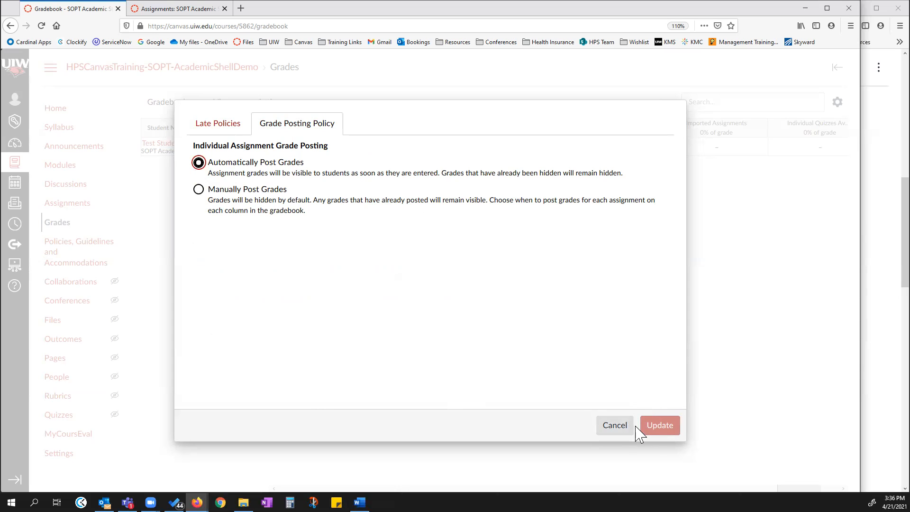
{"action": "left_click", "coordinate": [622, 431]}
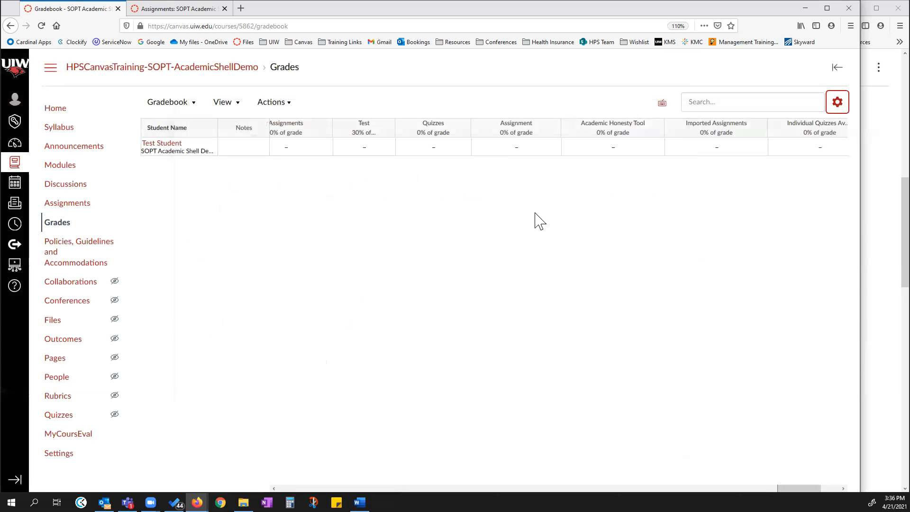
{"action": "left_click_drag", "start_coordinate": [804, 488], "coordinate": [353, 488]}
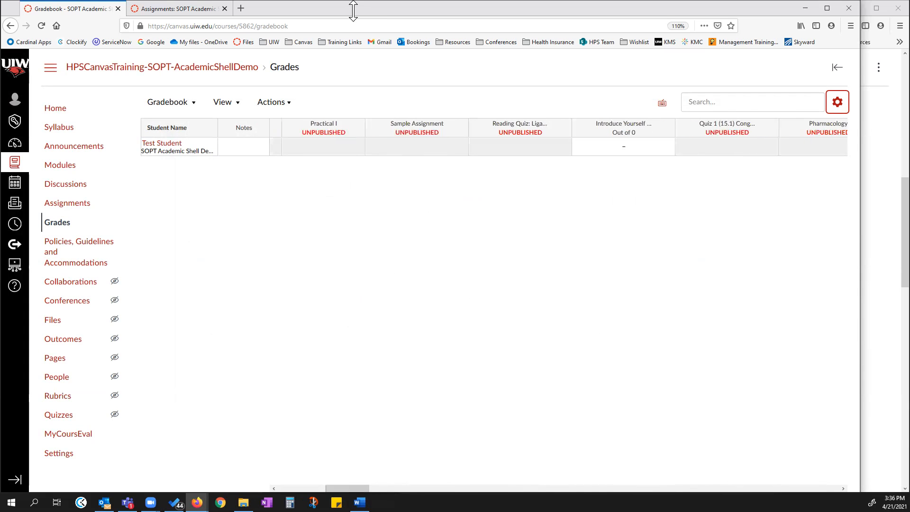
Open the Grade Posting Policy for the Introduce Yourself Discussion column, cancel it, then reopen and dismiss the column menu.
{"action": "left_click", "coordinate": [359, 127]}
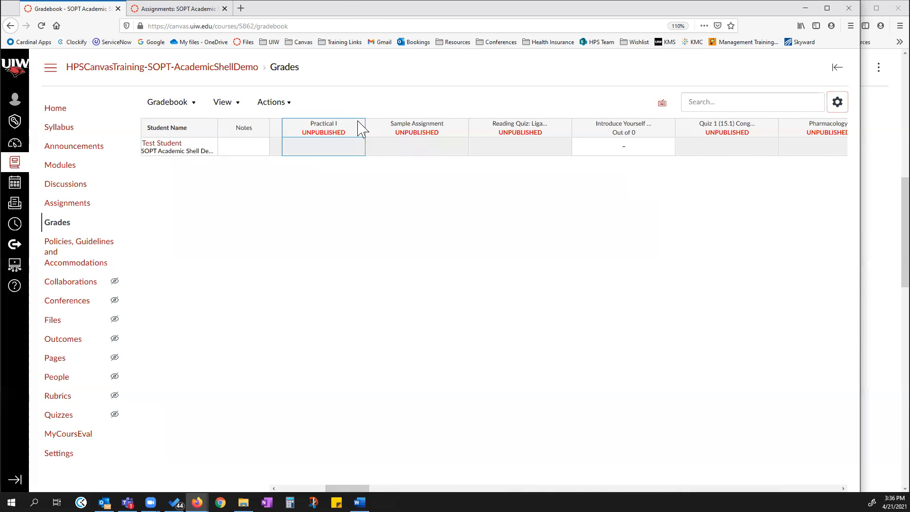
{"action": "left_click", "coordinate": [389, 216]}
{"action": "left_click_drag", "start_coordinate": [352, 488], "coordinate": [268, 486]}
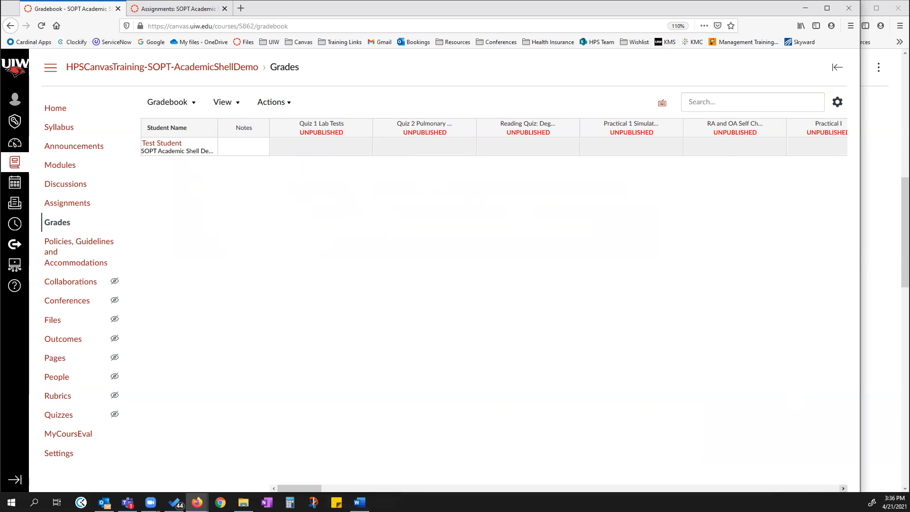
{"action": "left_click", "coordinate": [843, 488]}
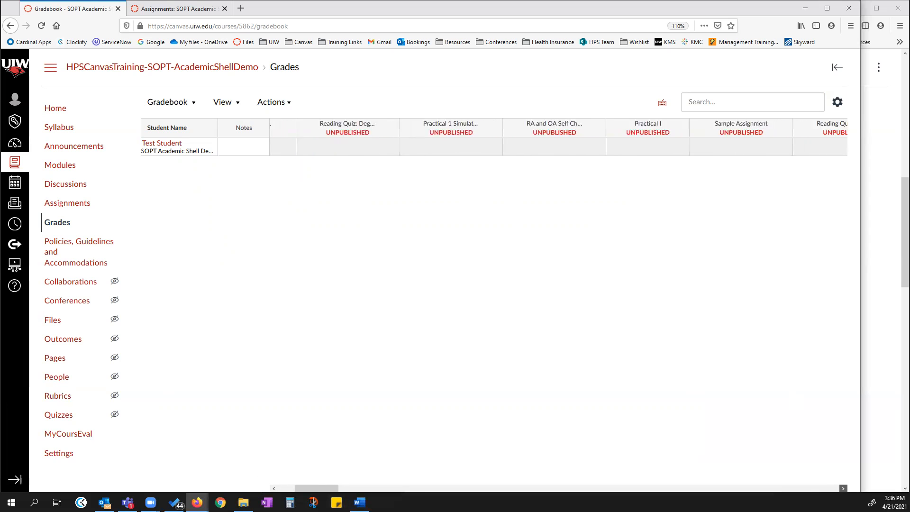
{"action": "left_click", "coordinate": [776, 130]}
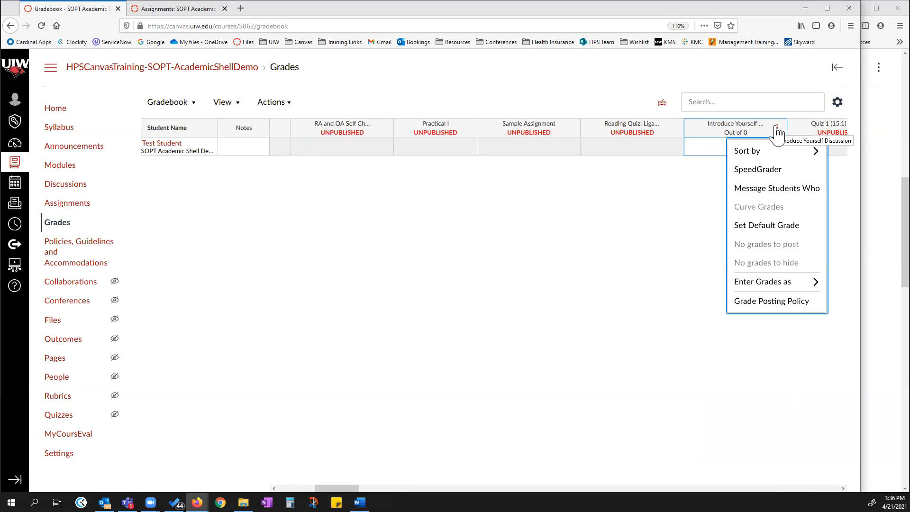
{"action": "left_click", "coordinate": [764, 305]}
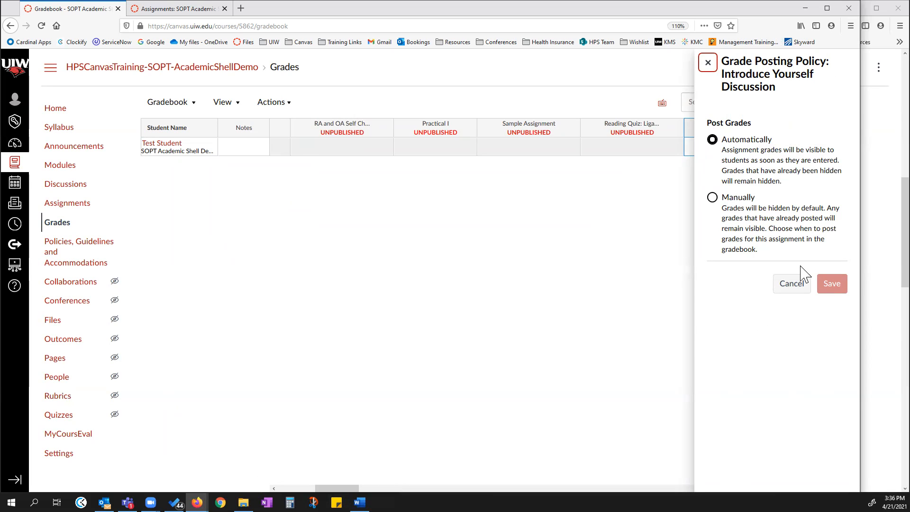
{"action": "left_click", "coordinate": [790, 284]}
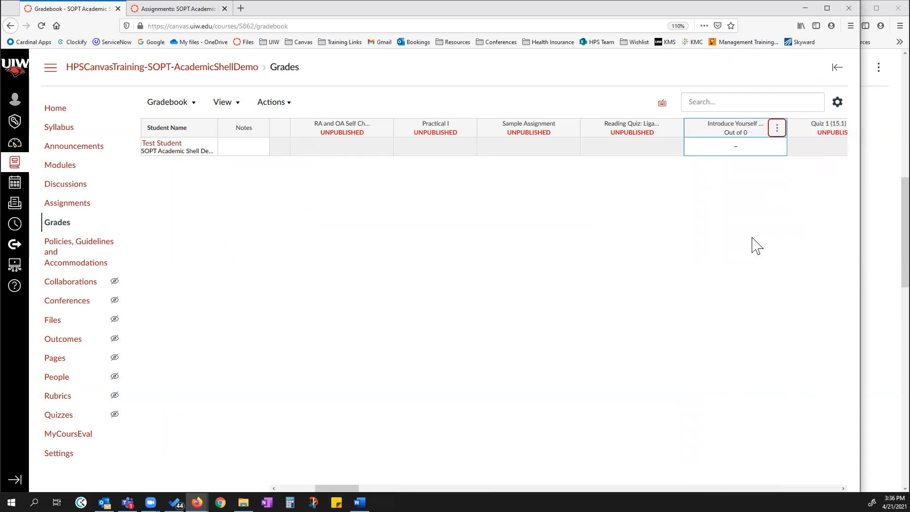
{"action": "left_click", "coordinate": [777, 128]}
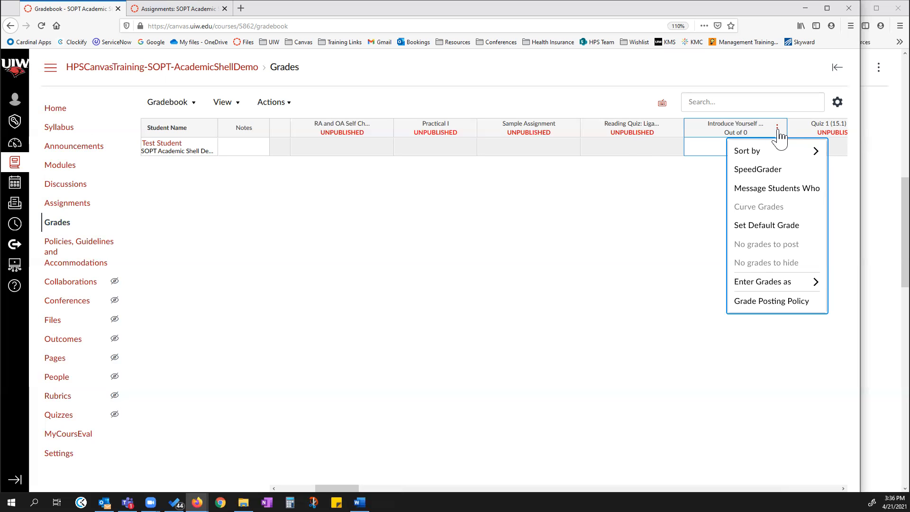
{"action": "left_click", "coordinate": [607, 296]}
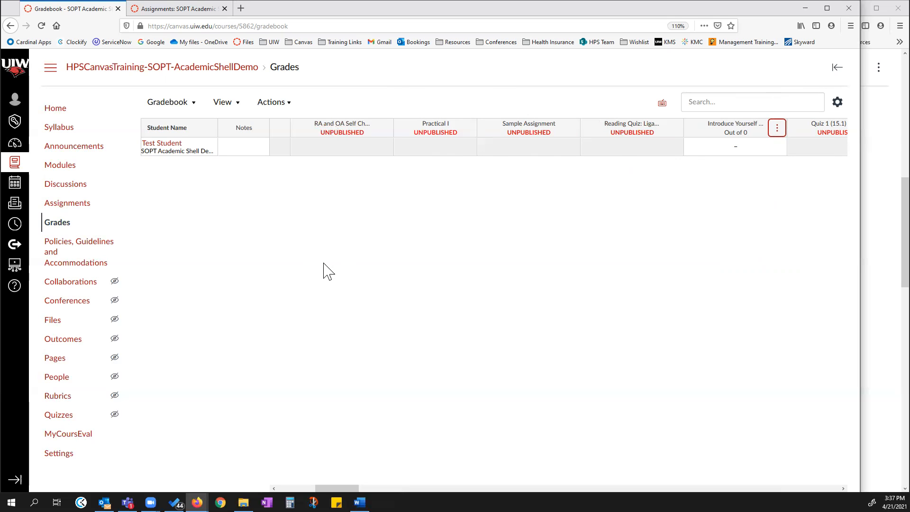
Go to the course Quizzes page and scroll through the list of quizzes.
{"action": "left_click", "coordinate": [211, 10]}
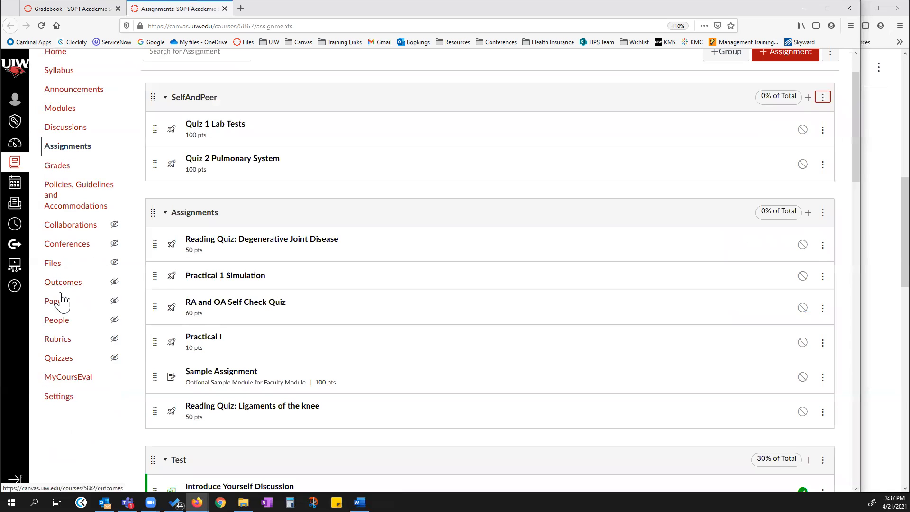
{"action": "left_click", "coordinate": [58, 360]}
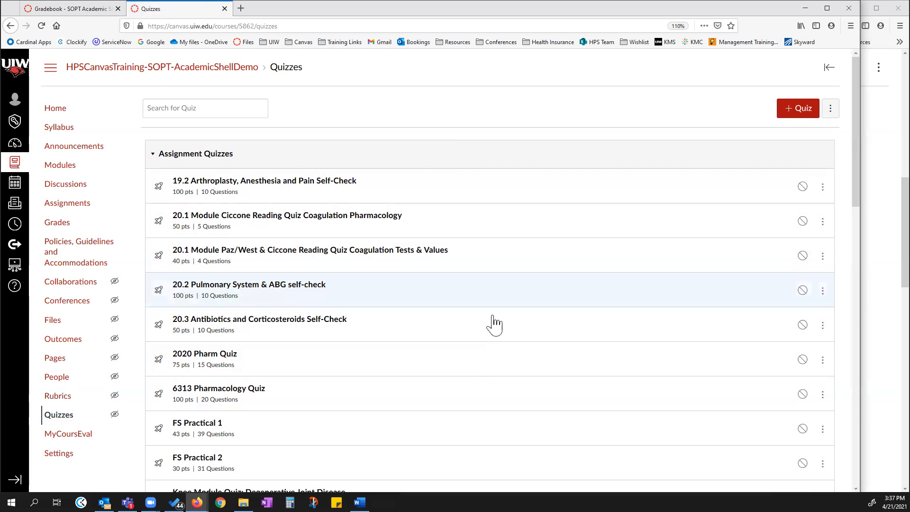
{"action": "scroll", "coordinate": [528, 379], "scroll_direction": "down", "scroll_amount": 2}
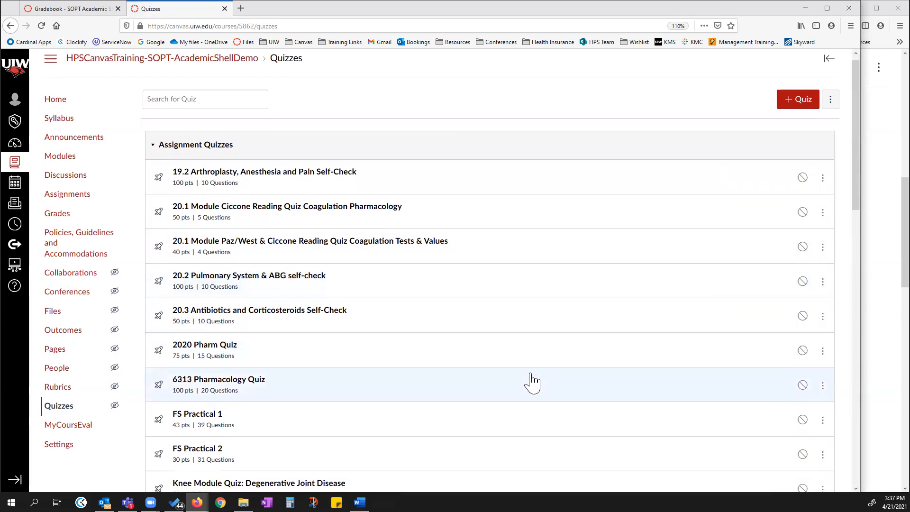
{"action": "scroll", "coordinate": [376, 289], "scroll_direction": "down", "scroll_amount": 2}
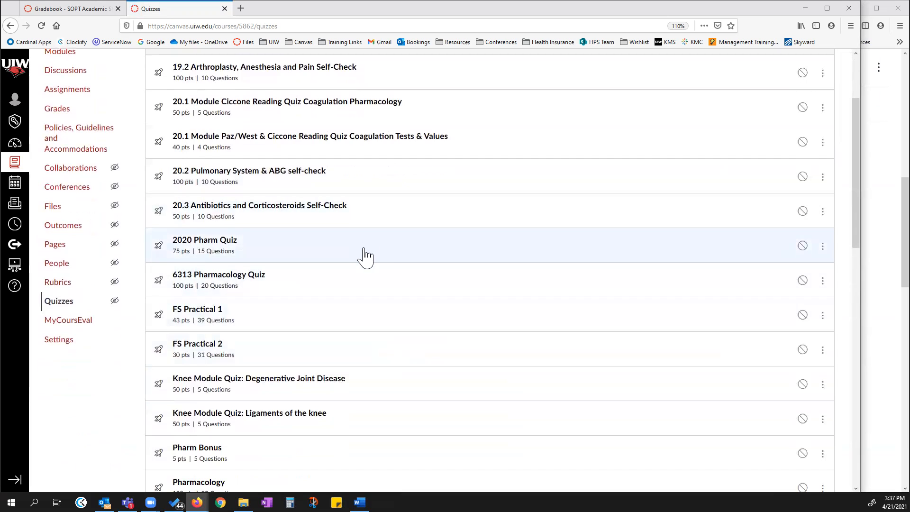
{"action": "scroll", "coordinate": [358, 271], "scroll_direction": "down", "scroll_amount": 1}
{"action": "scroll", "coordinate": [358, 271], "scroll_direction": "down", "scroll_amount": 4}
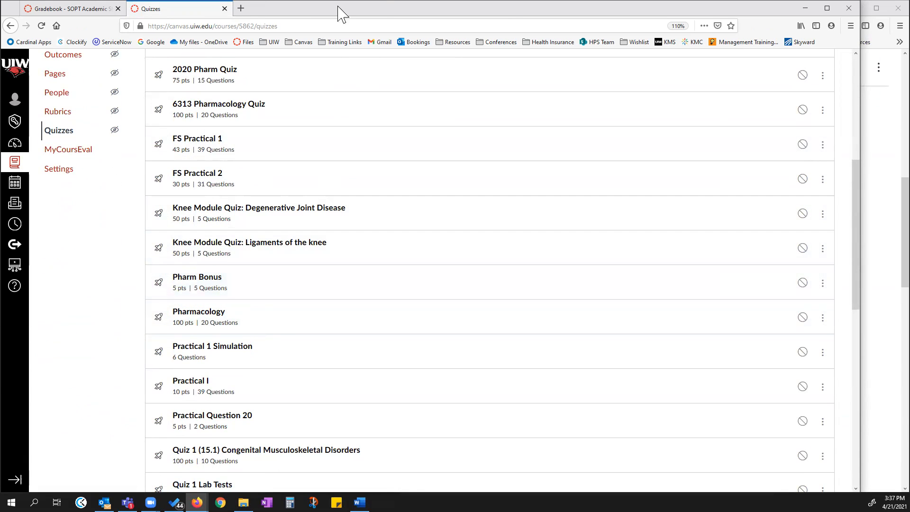
Resize the course browser window to sit beside the lesson page and switch to the Assignments tab.
{"action": "left_click", "coordinate": [848, 8]}
{"action": "left_click", "coordinate": [428, 278]}
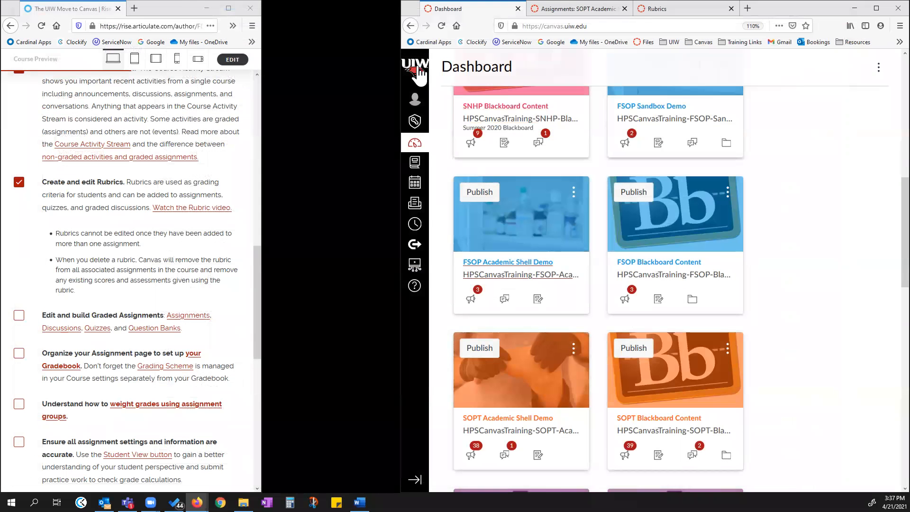
{"action": "left_click_drag", "start_coordinate": [398, 91], "coordinate": [242, 90]}
{"action": "left_click", "coordinate": [417, 9]}
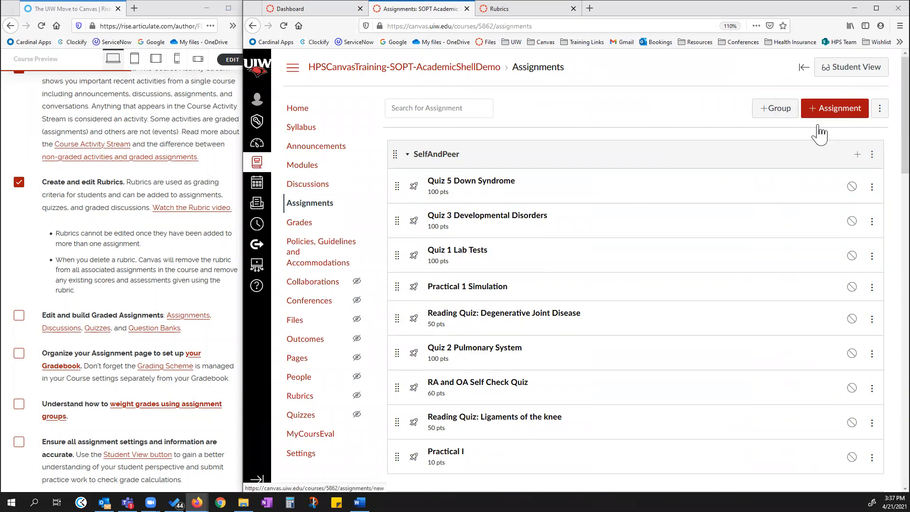
Open Quiz 5 Down Syndrome for editing and scroll through its details and options.
{"action": "left_click", "coordinate": [470, 185]}
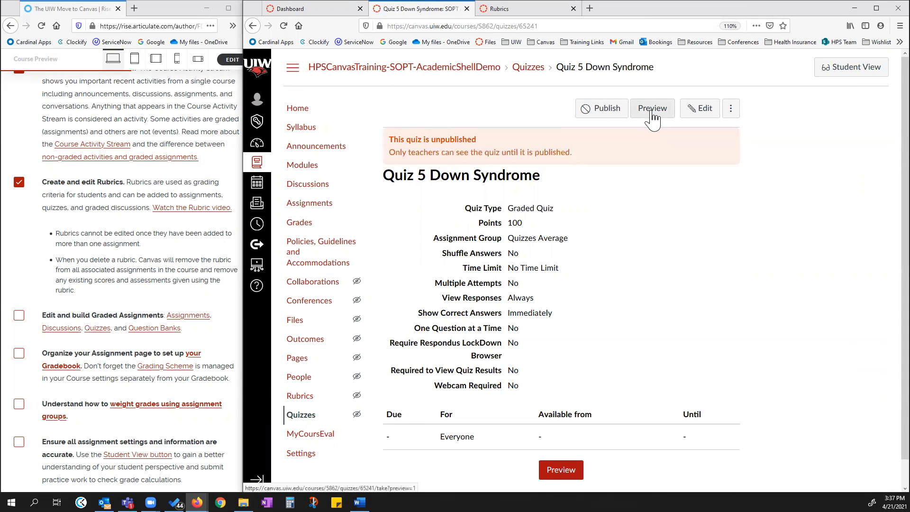
{"action": "left_click", "coordinate": [705, 113]}
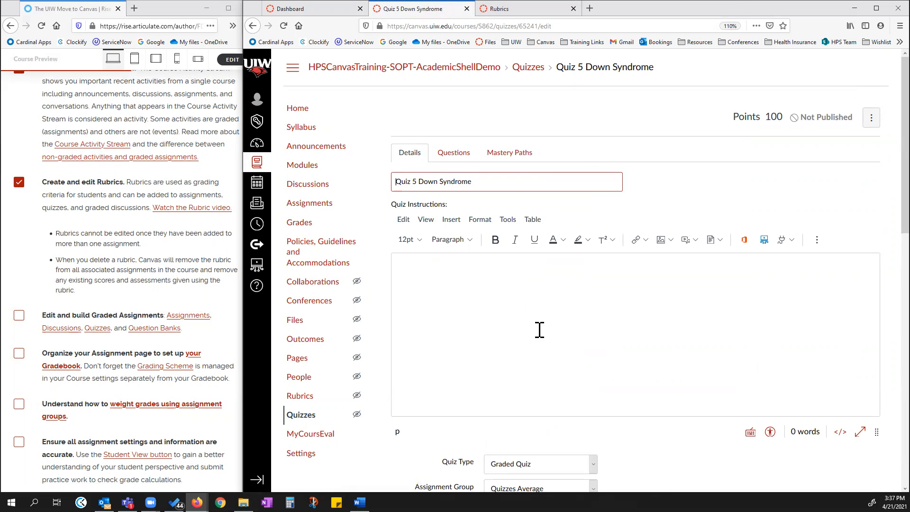
{"action": "left_click", "coordinate": [499, 299]}
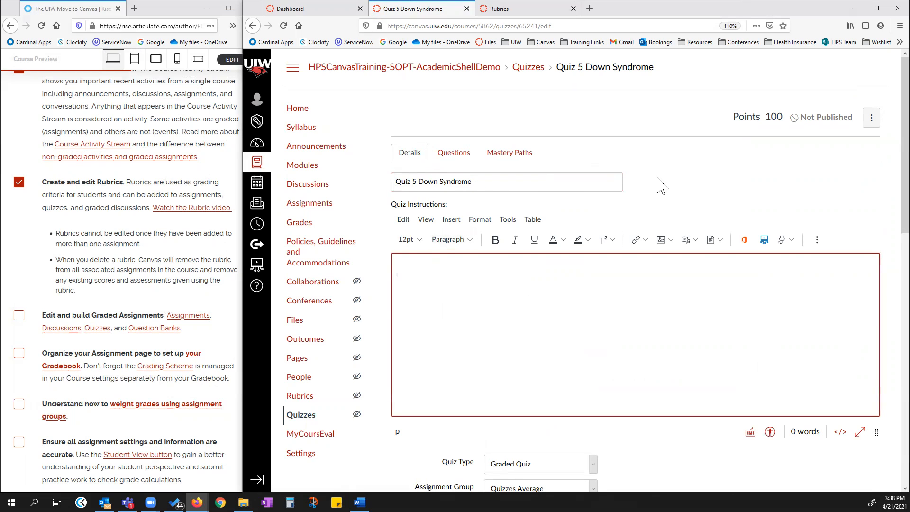
{"action": "scroll", "coordinate": [601, 209], "scroll_direction": "down", "scroll_amount": 3}
{"action": "scroll", "coordinate": [606, 322], "scroll_direction": "down", "scroll_amount": 3}
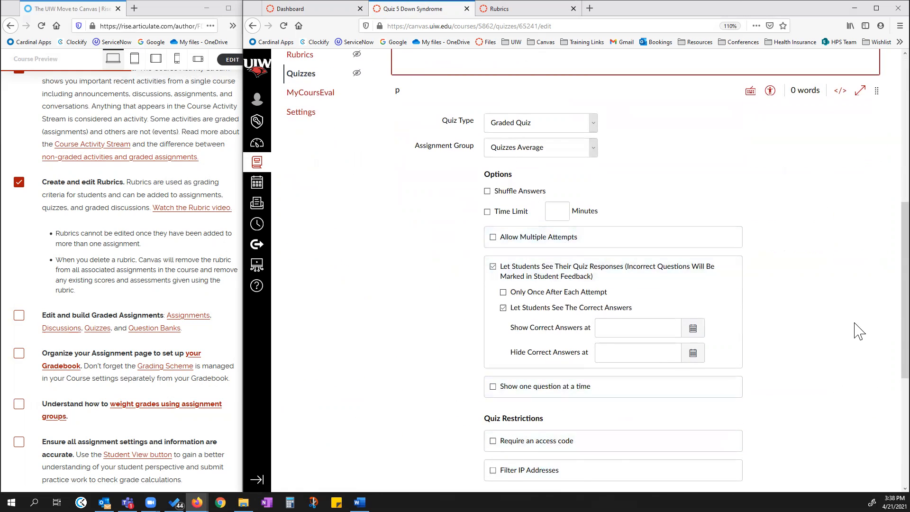
{"action": "scroll", "coordinate": [877, 327], "scroll_direction": "down", "scroll_amount": 2}
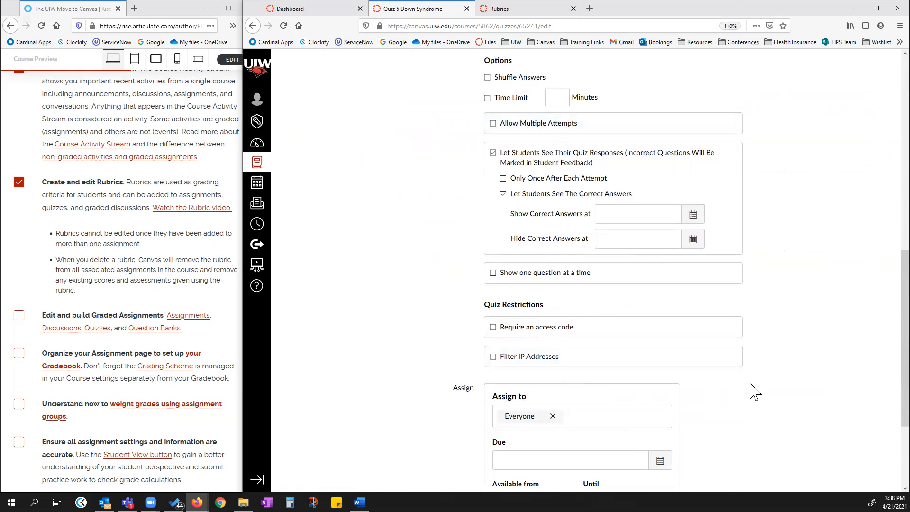
{"action": "scroll", "coordinate": [753, 390], "scroll_direction": "down", "scroll_amount": 3}
{"action": "scroll", "coordinate": [755, 395], "scroll_direction": "up", "scroll_amount": 4}
{"action": "scroll", "coordinate": [755, 398], "scroll_direction": "up", "scroll_amount": 7}
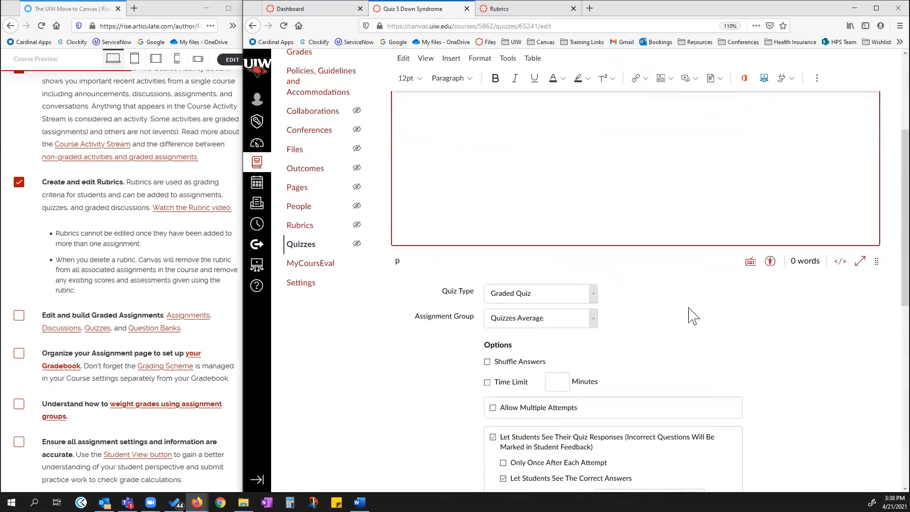
Open the quiz's Questions tab, turn on Show Question Details, and scroll through the questions.
{"action": "left_click", "coordinate": [463, 153]}
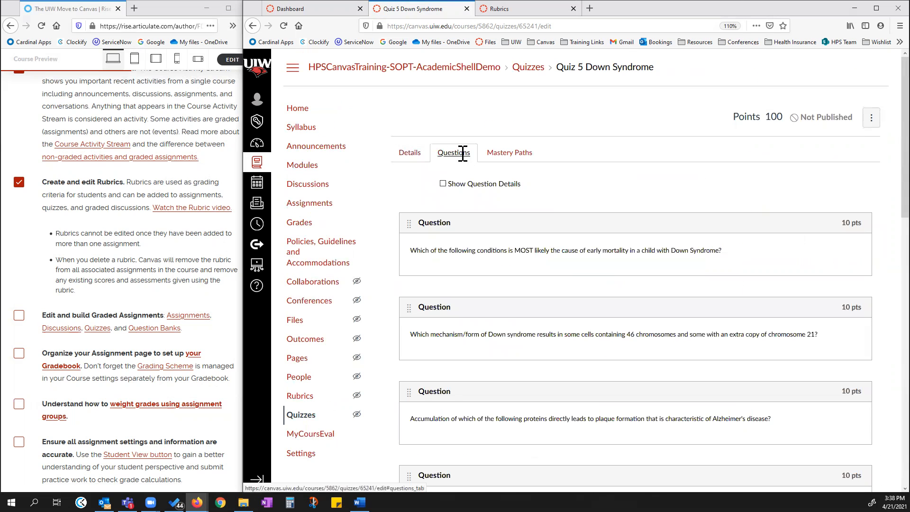
{"action": "left_click", "coordinate": [443, 184]}
{"action": "left_click", "coordinate": [442, 184]}
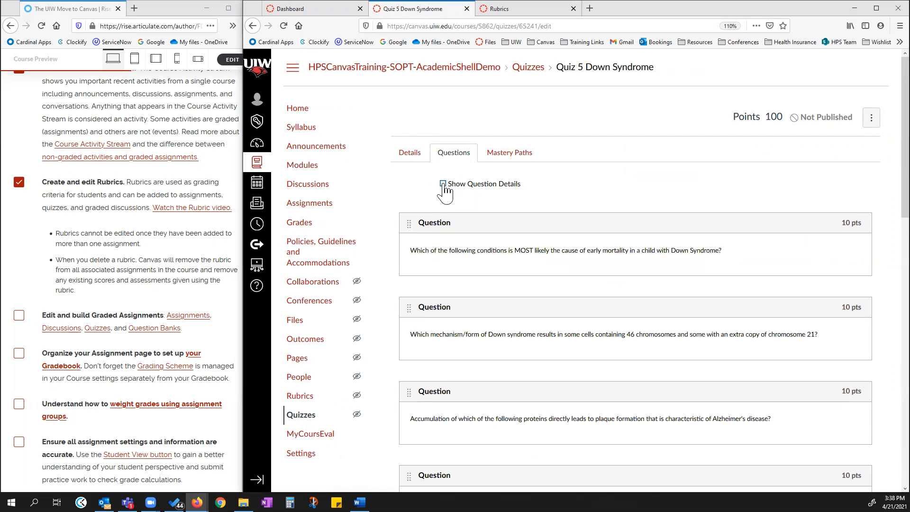
{"action": "left_click", "coordinate": [442, 184]}
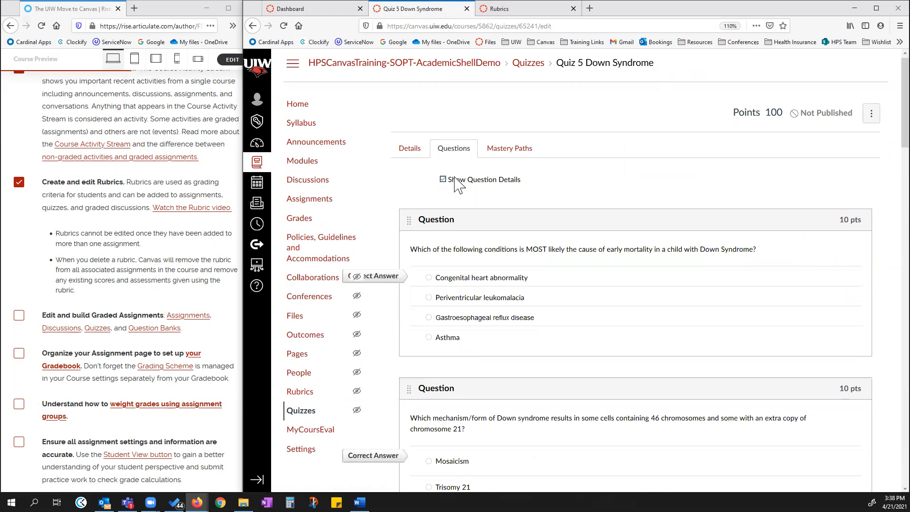
{"action": "scroll", "coordinate": [417, 180], "scroll_direction": "down", "scroll_amount": 3}
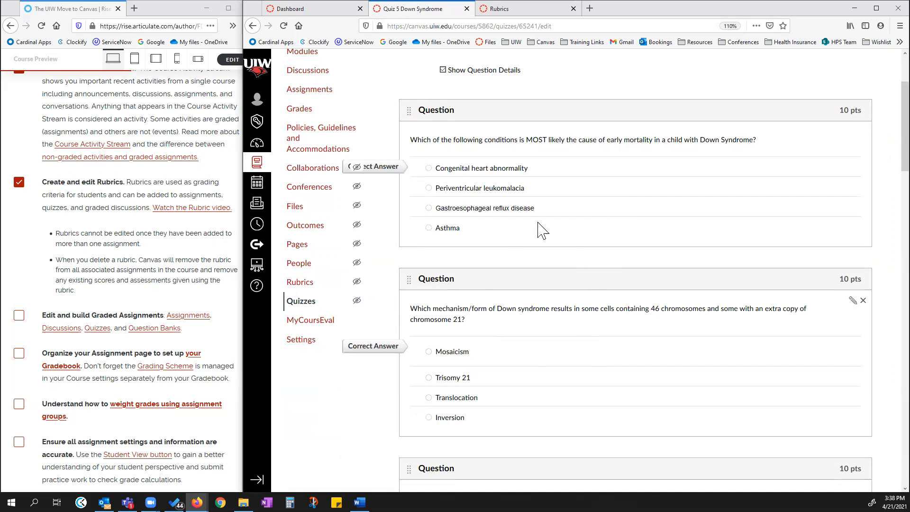
{"action": "scroll", "coordinate": [596, 301], "scroll_direction": "down", "scroll_amount": 3}
{"action": "scroll", "coordinate": [596, 300], "scroll_direction": "down", "scroll_amount": 6}
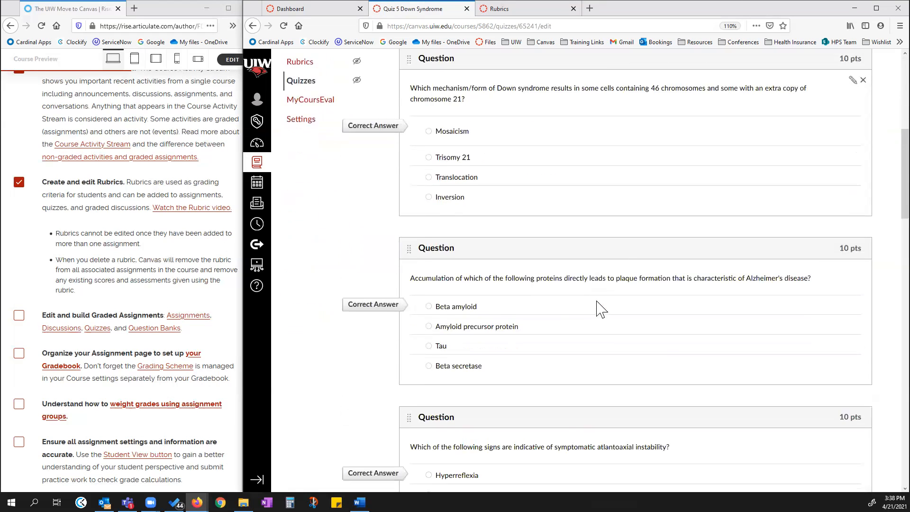
{"action": "scroll", "coordinate": [587, 378], "scroll_direction": "down", "scroll_amount": 3}
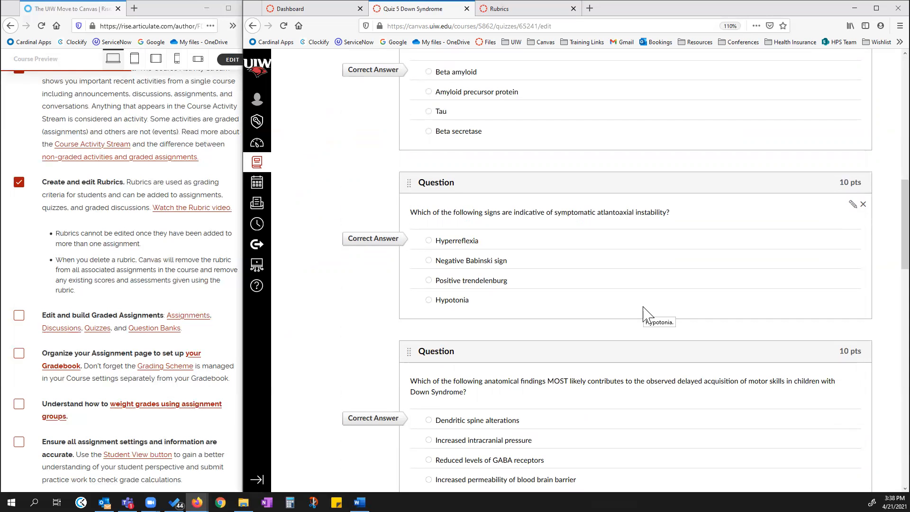
{"action": "scroll", "coordinate": [644, 313], "scroll_direction": "up", "scroll_amount": 9}
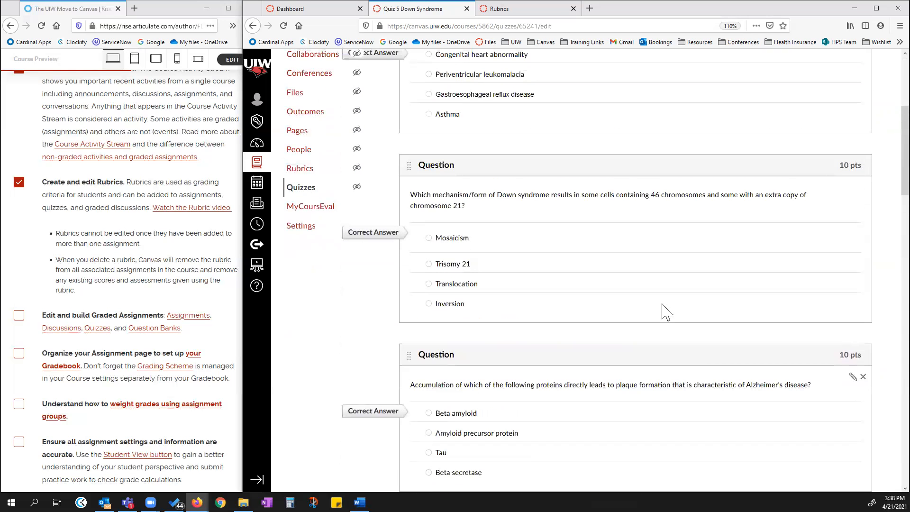
{"action": "scroll", "coordinate": [691, 237], "scroll_direction": "up", "scroll_amount": 2}
{"action": "scroll", "coordinate": [692, 237], "scroll_direction": "up", "scroll_amount": 3}
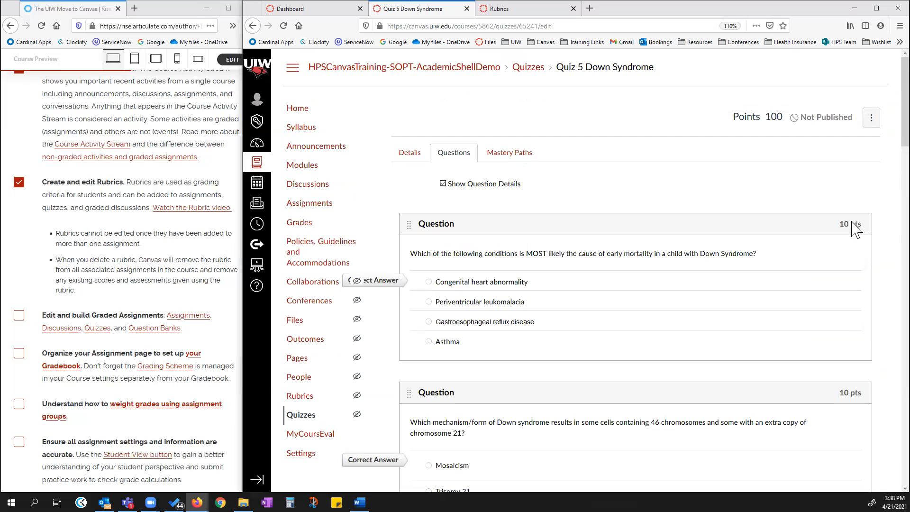
Open the first question of Quiz 5 for editing and clear the formatting of its question text.
{"action": "left_click", "coordinate": [852, 245]}
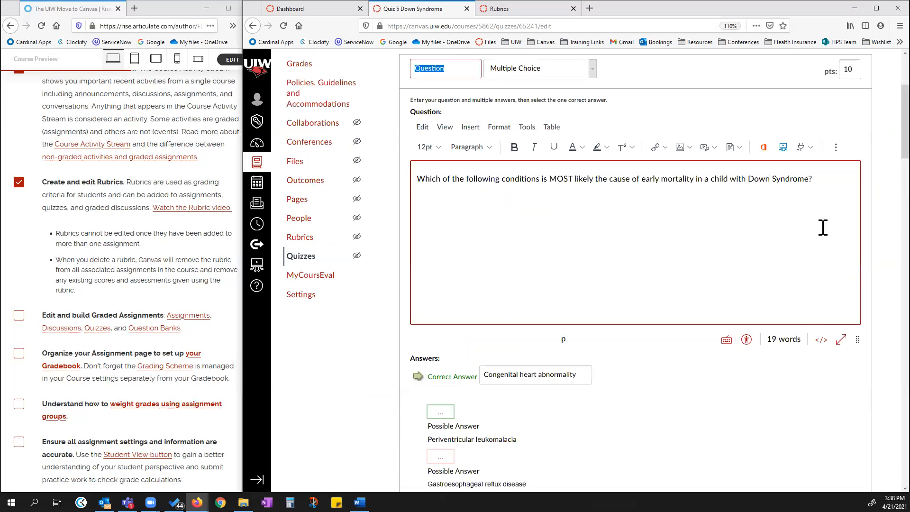
{"action": "left_click_drag", "start_coordinate": [816, 179], "coordinate": [416, 182]}
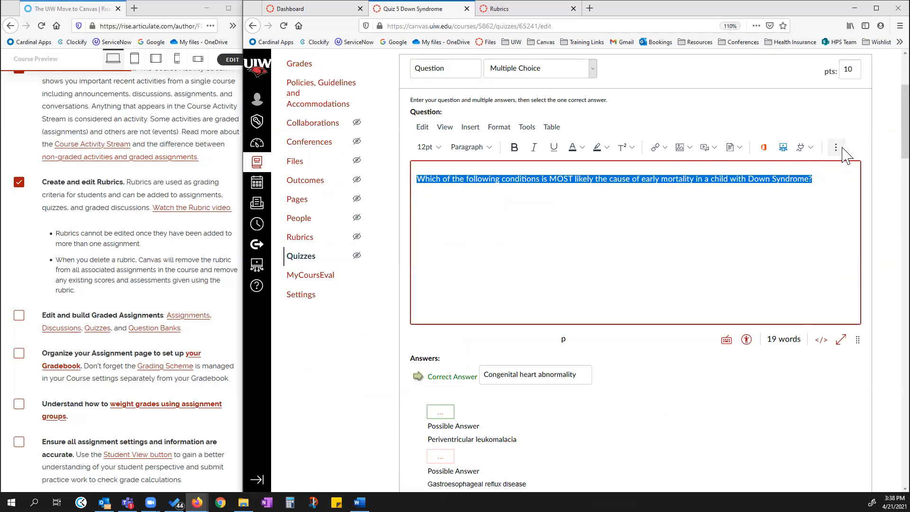
{"action": "left_click", "coordinate": [835, 147]}
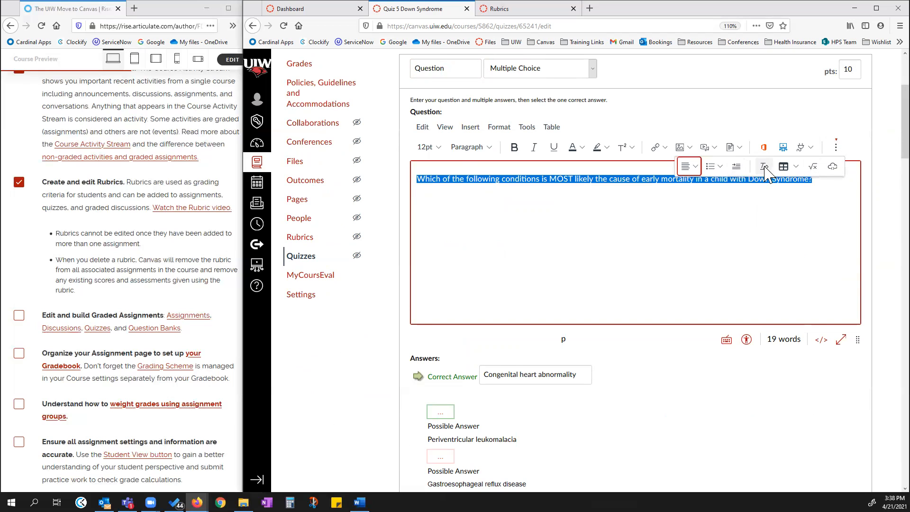
{"action": "left_click", "coordinate": [763, 168]}
{"action": "left_click", "coordinate": [763, 167]}
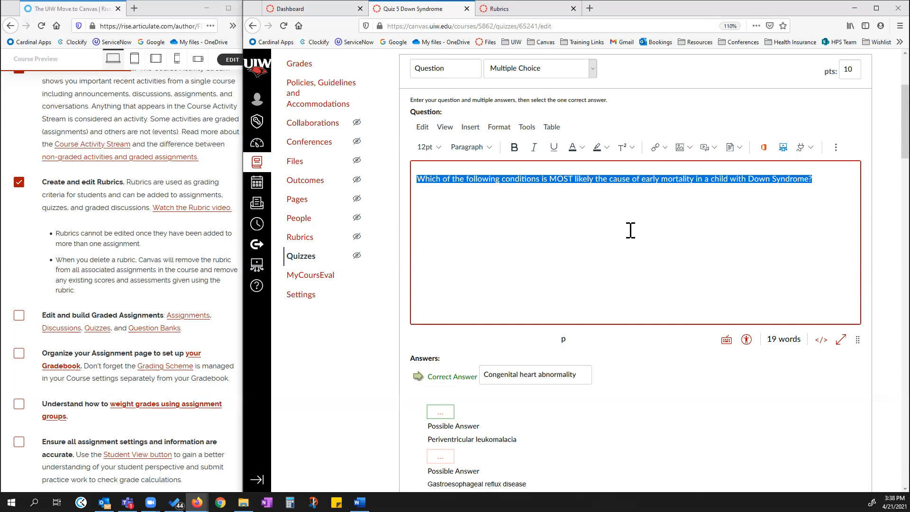
Open the correct answer Congenital heart abnormality in the rich-text editor, close it, and update the first question.
{"action": "scroll", "coordinate": [621, 244], "scroll_direction": "down", "scroll_amount": 5}
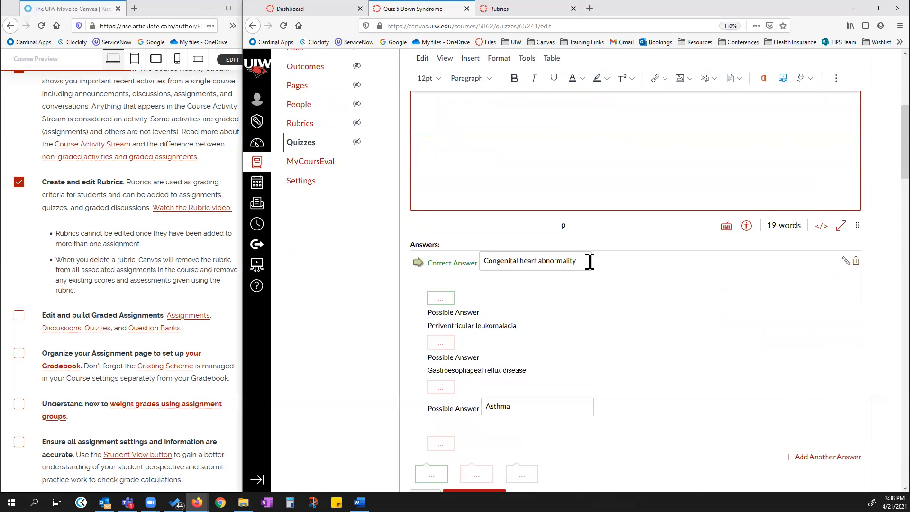
{"action": "left_click", "coordinate": [844, 261]}
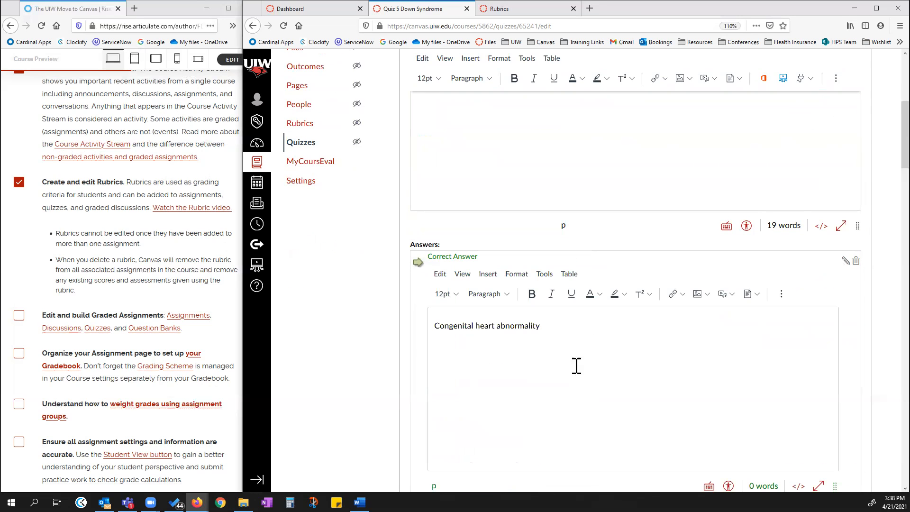
{"action": "scroll", "coordinate": [555, 368], "scroll_direction": "down", "scroll_amount": 3}
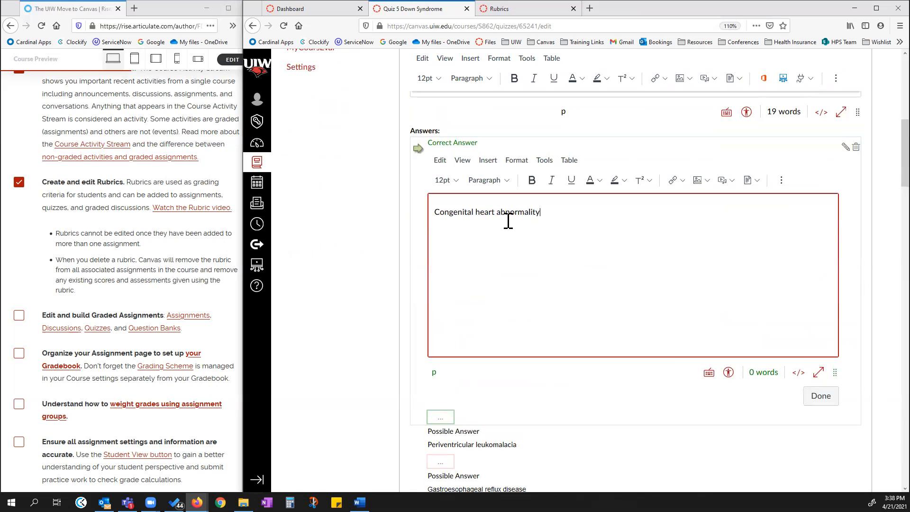
{"action": "left_click_drag", "start_coordinate": [555, 212], "coordinate": [436, 213]}
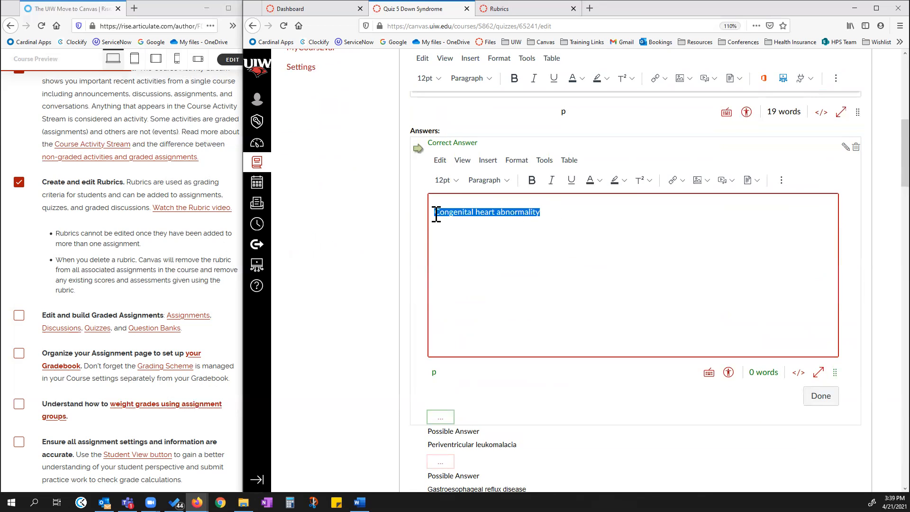
{"action": "left_click", "coordinate": [500, 235]}
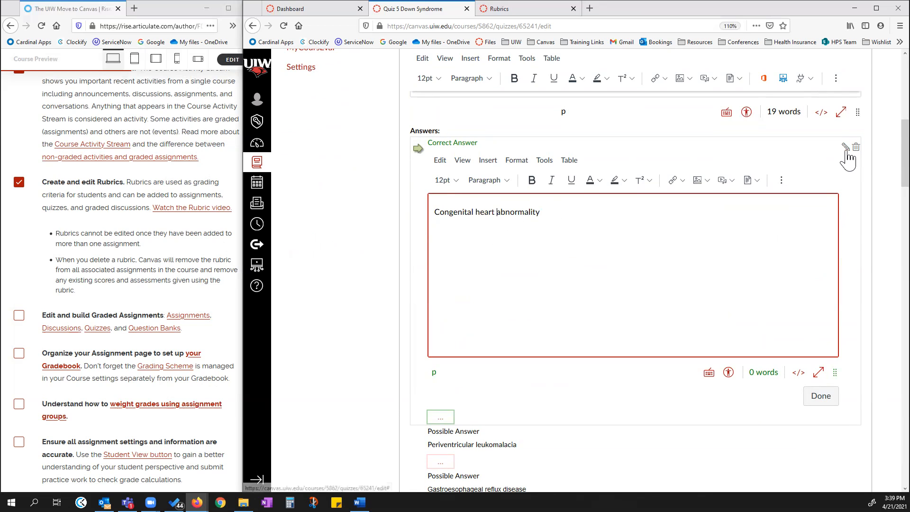
{"action": "left_click", "coordinate": [822, 398]}
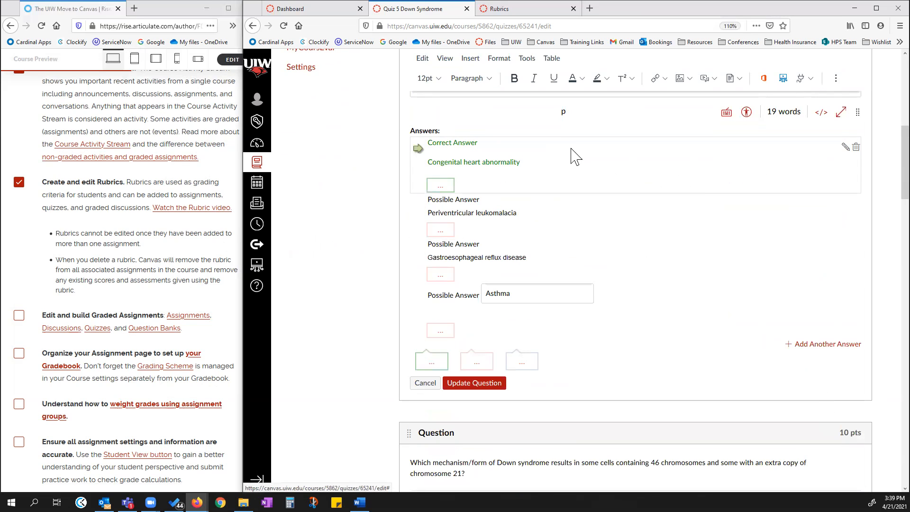
{"action": "left_click", "coordinate": [475, 384]}
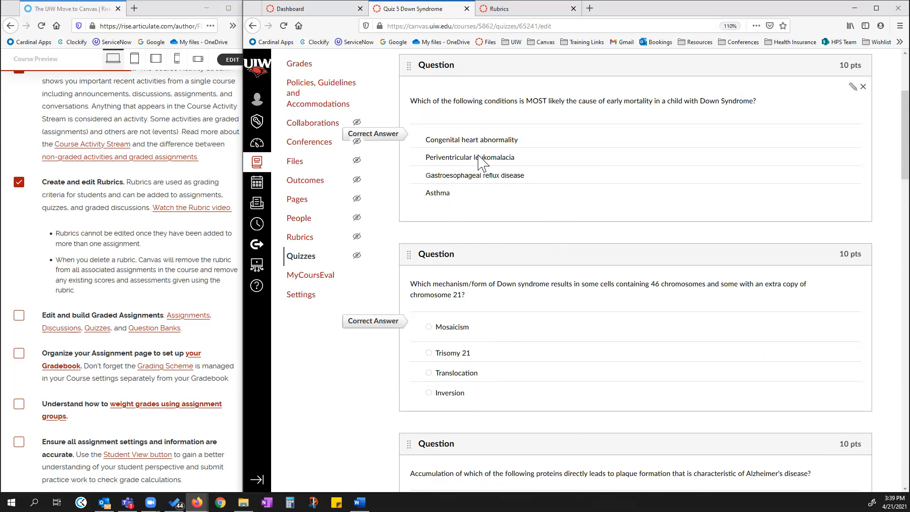
Review the quiz's questions and save and publish Quiz 5 Down Syndrome.
{"action": "scroll", "coordinate": [467, 166], "scroll_direction": "up", "scroll_amount": 3}
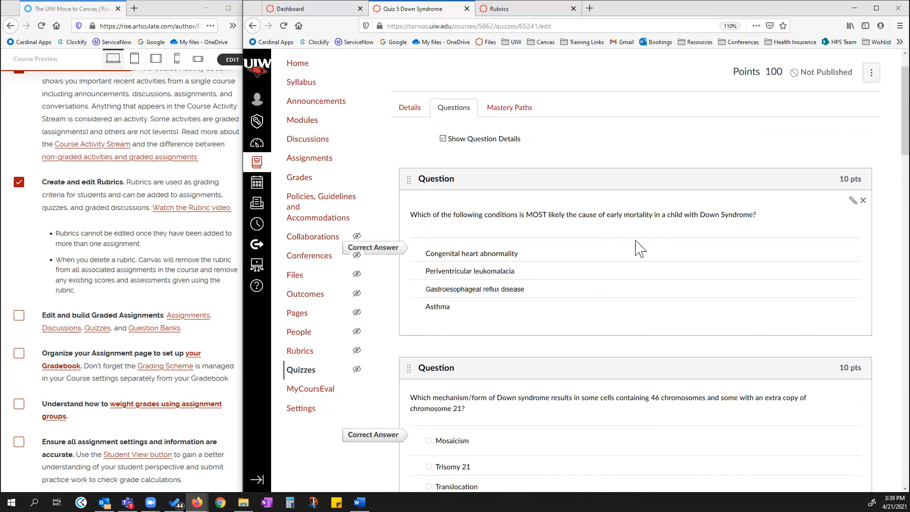
{"action": "scroll", "coordinate": [625, 243], "scroll_direction": "down", "scroll_amount": 18}
{"action": "scroll", "coordinate": [808, 396], "scroll_direction": "down", "scroll_amount": 10}
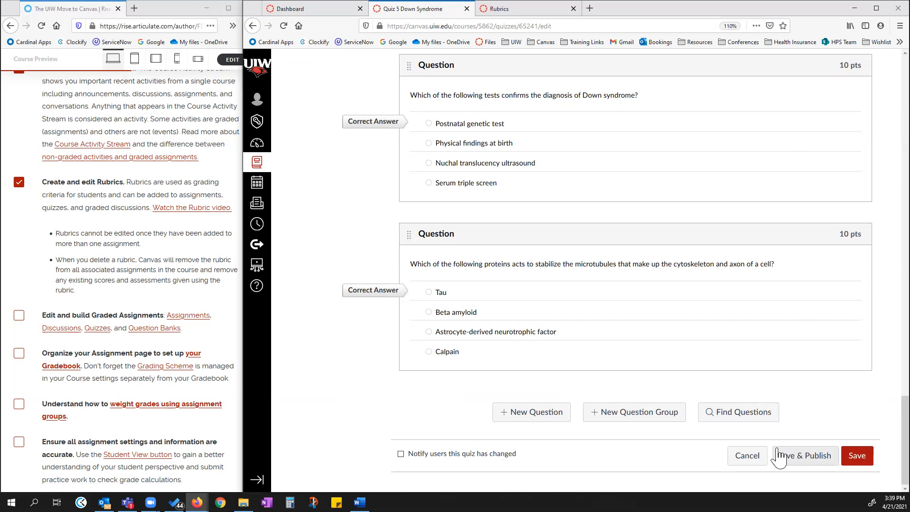
{"action": "left_click", "coordinate": [803, 457]}
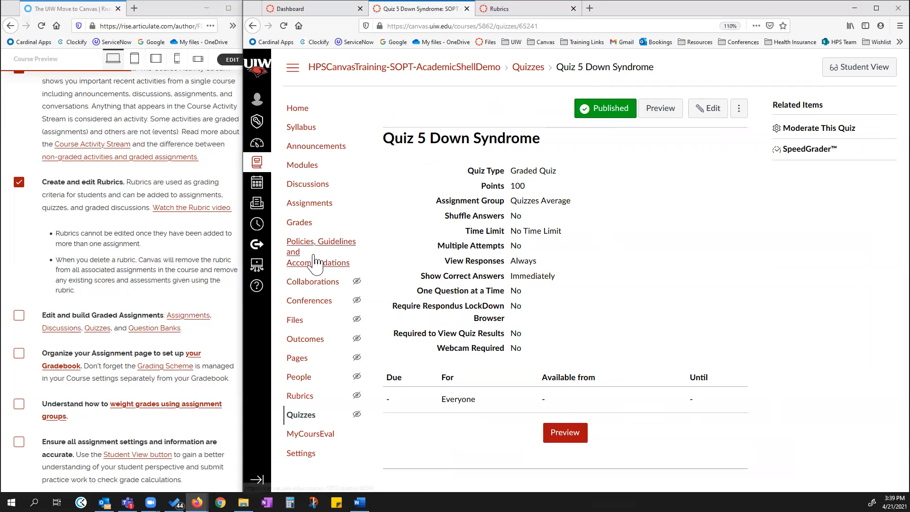
Go to the course Quizzes list, start a new quiz, and choose the New Quizzes engine.
{"action": "left_click", "coordinate": [296, 415]}
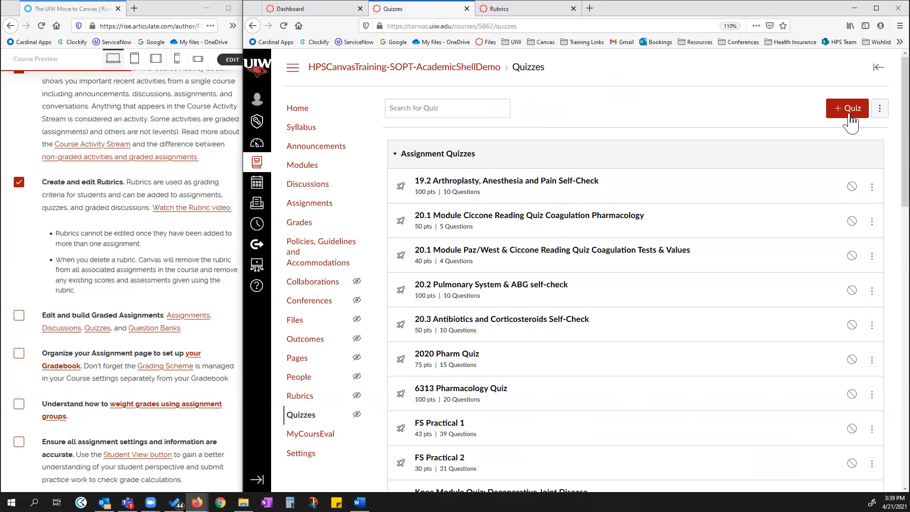
{"action": "left_click", "coordinate": [850, 119]}
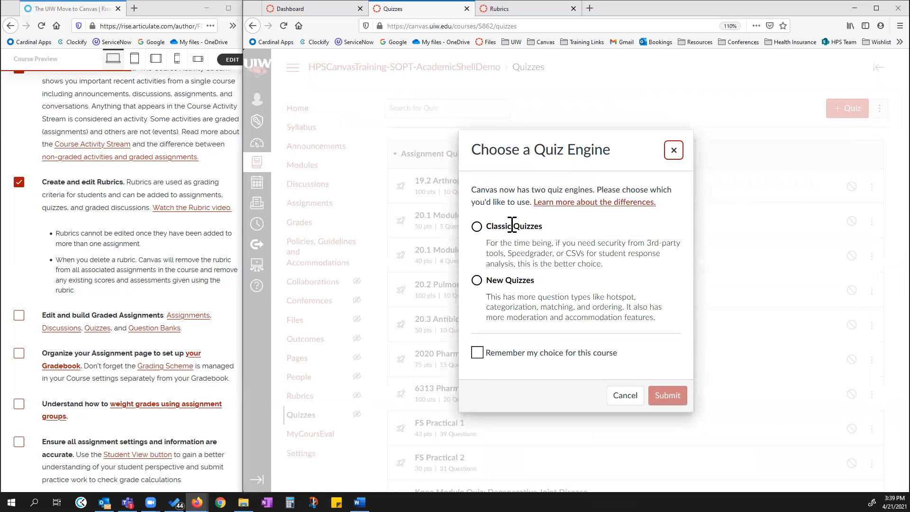
{"action": "left_click_drag", "start_coordinate": [488, 279], "coordinate": [545, 279]}
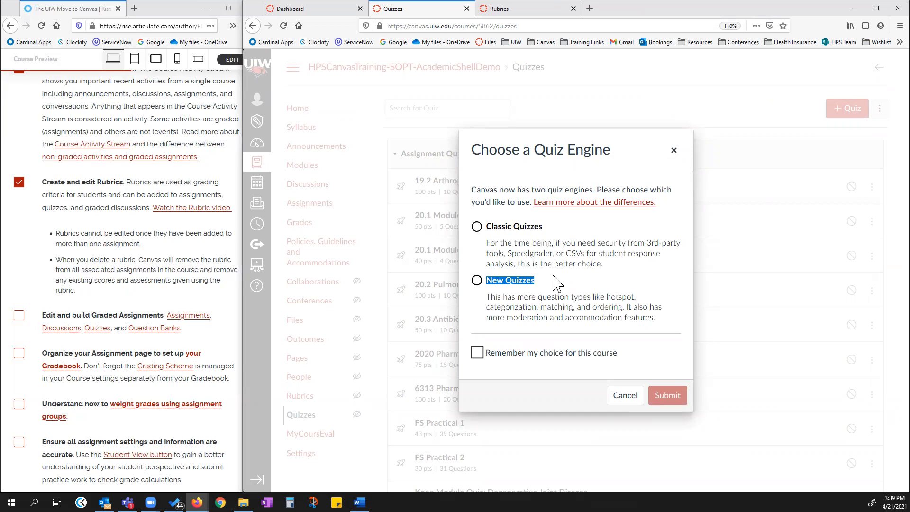
{"action": "left_click", "coordinate": [553, 276]}
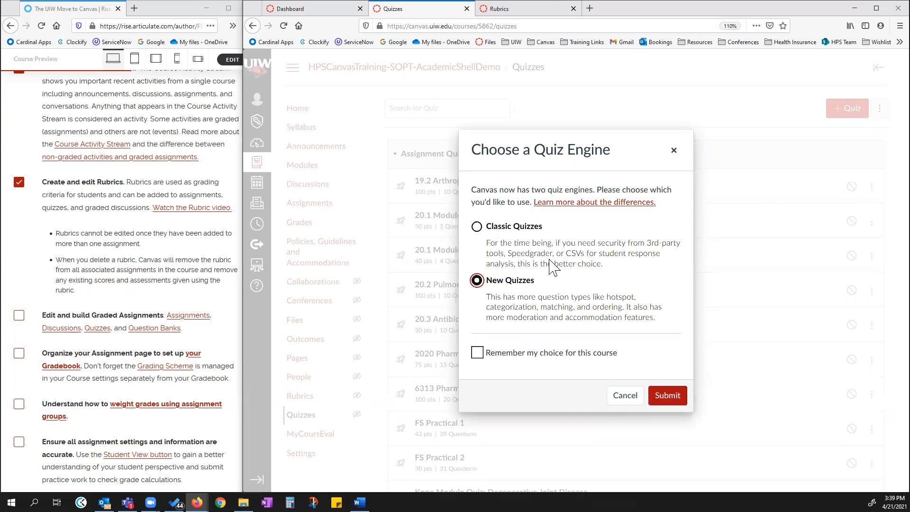
{"action": "left_click", "coordinate": [477, 227]}
{"action": "left_click", "coordinate": [478, 282]}
{"action": "left_click", "coordinate": [672, 398]}
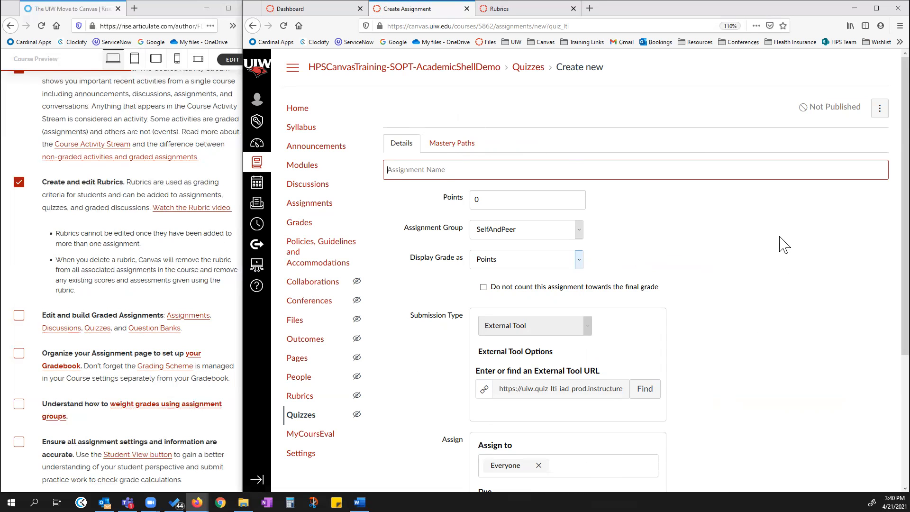
Name the new quiz assignment New Quiz and save it.
{"action": "scroll", "coordinate": [725, 256], "scroll_direction": "down", "scroll_amount": 2}
{"action": "scroll", "coordinate": [785, 274], "scroll_direction": "down", "scroll_amount": 3}
{"action": "scroll", "coordinate": [777, 300], "scroll_direction": "up", "scroll_amount": 5}
{"action": "scroll", "coordinate": [788, 254], "scroll_direction": "down", "scroll_amount": 5}
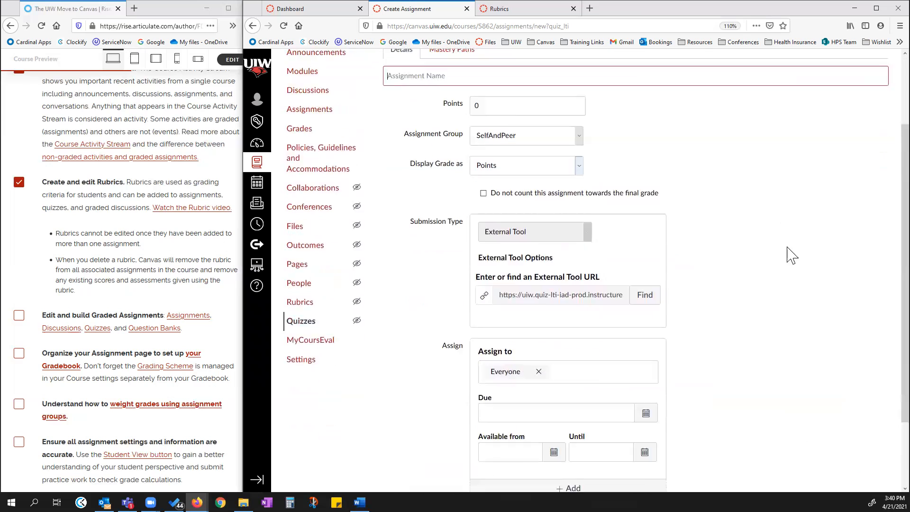
{"action": "scroll", "coordinate": [651, 189], "scroll_direction": "up", "scroll_amount": 1}
{"action": "scroll", "coordinate": [650, 138], "scroll_direction": "up", "scroll_amount": 3}
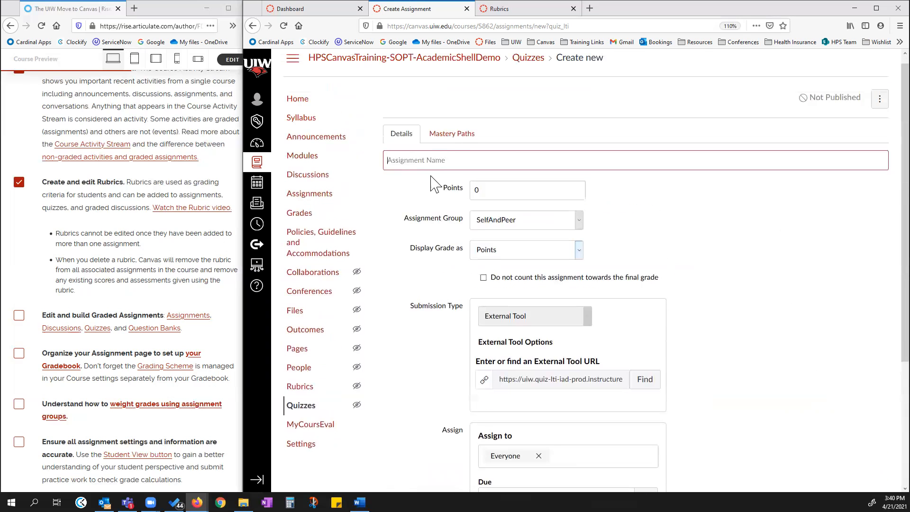
{"action": "left_click", "coordinate": [434, 160]}
{"action": "type", "text": "New Quiz"}
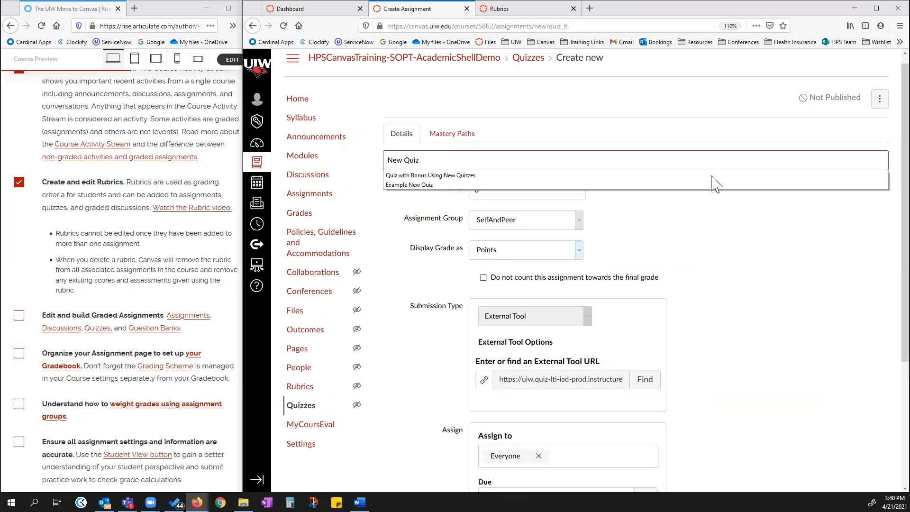
{"action": "scroll", "coordinate": [758, 218], "scroll_direction": "down", "scroll_amount": 3}
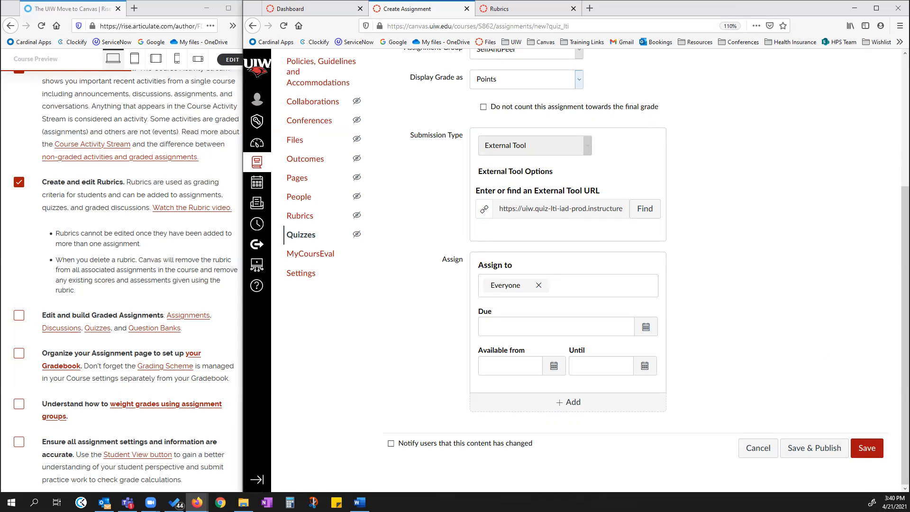
{"action": "left_click", "coordinate": [867, 447]}
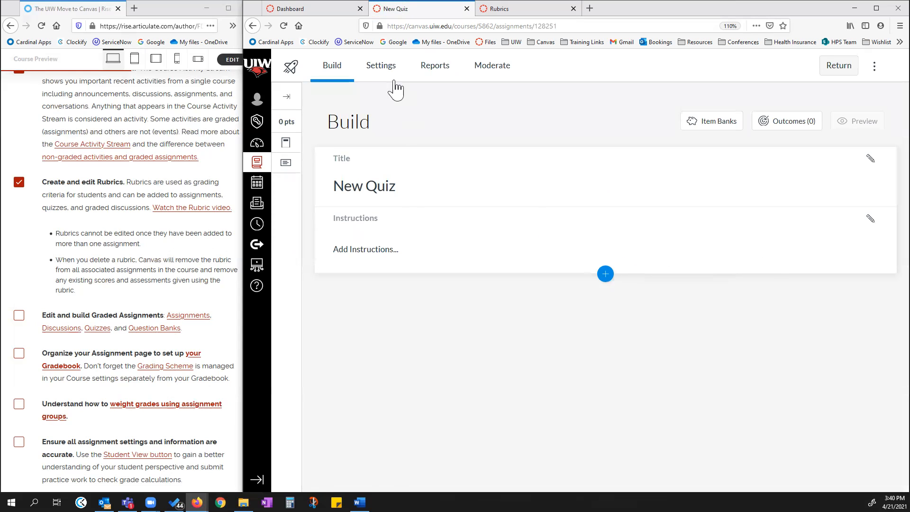
Browse the new quiz's Settings, Reports, Moderate and Build sections.
{"action": "left_click", "coordinate": [382, 64]}
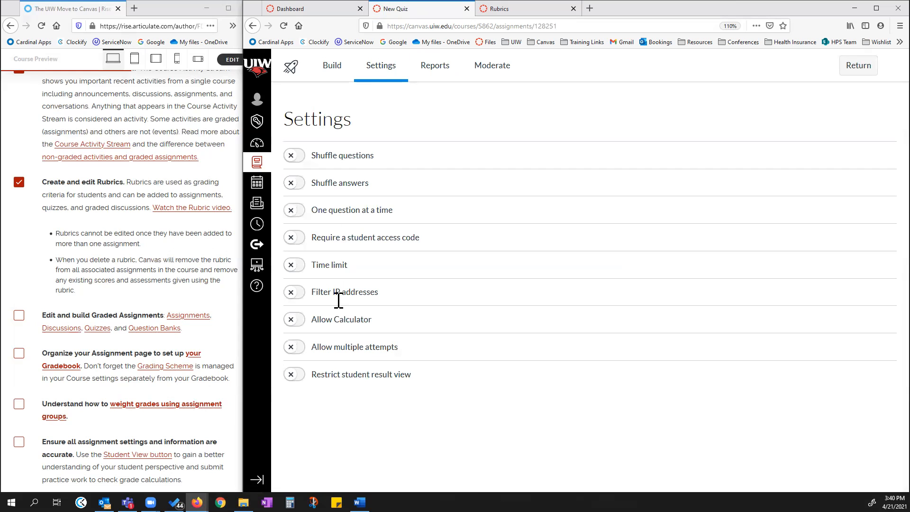
{"action": "left_click", "coordinate": [442, 67]}
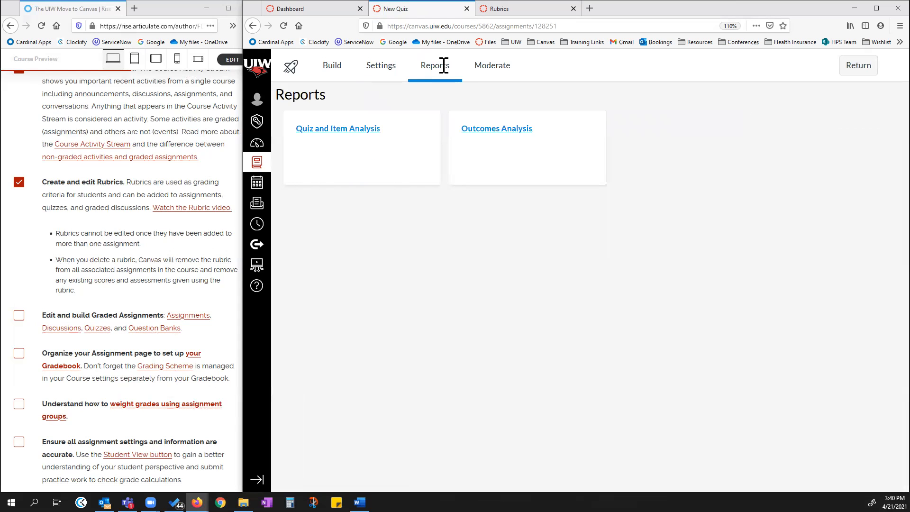
{"action": "left_click", "coordinate": [497, 69]}
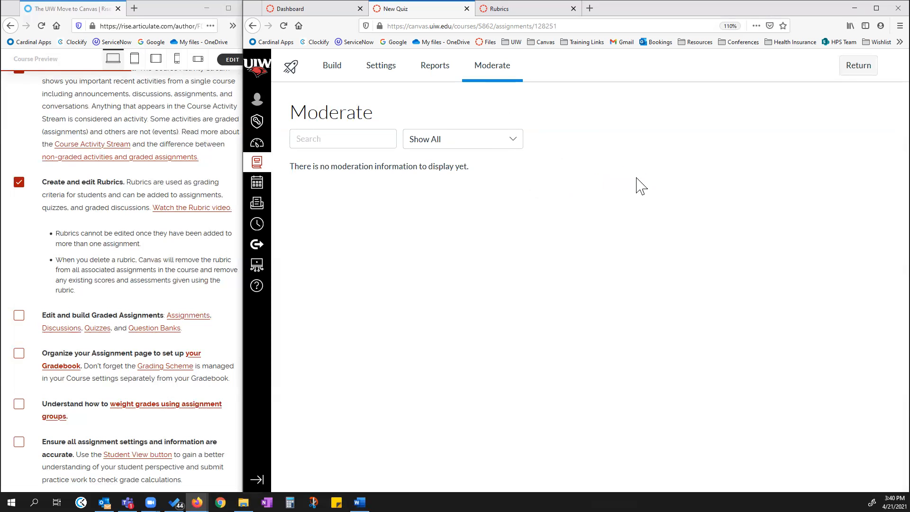
{"action": "left_click", "coordinate": [333, 71]}
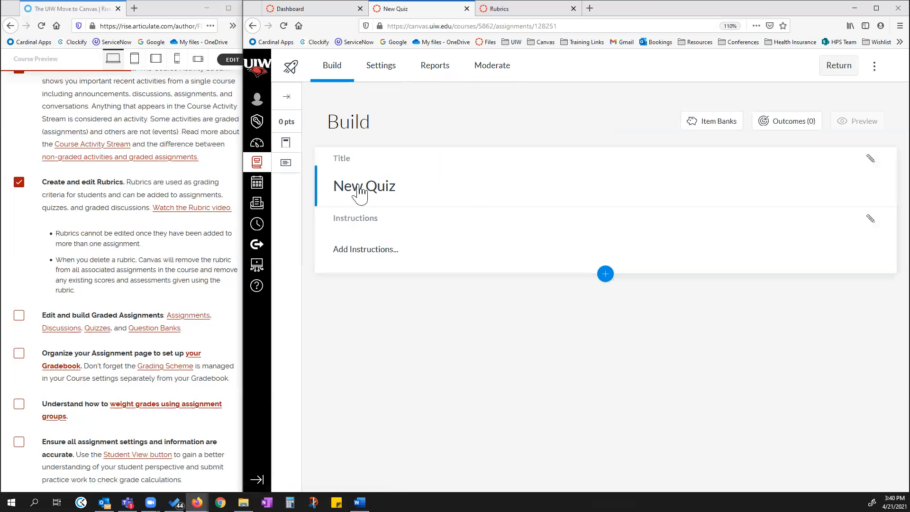
Open the quiz instructions editor and the Insert Content menu to view the available question types.
{"action": "left_click", "coordinate": [374, 256]}
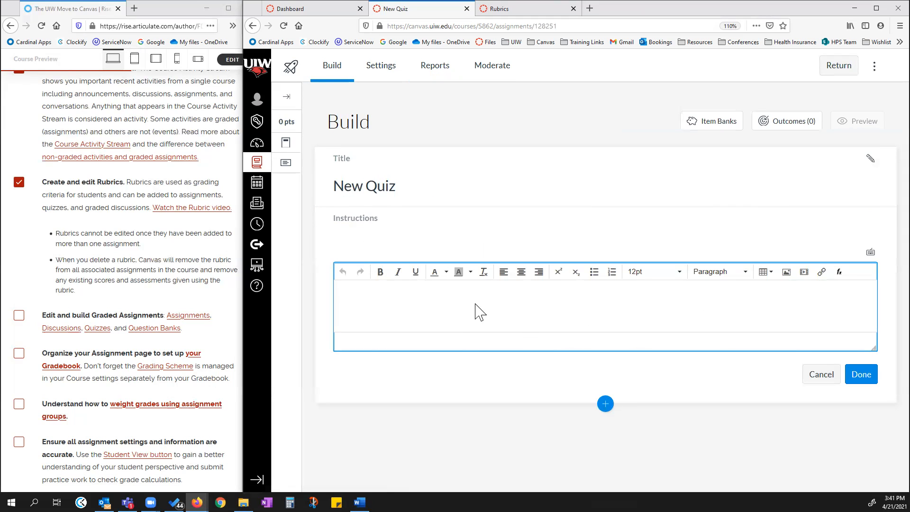
{"action": "left_click", "coordinate": [605, 405]}
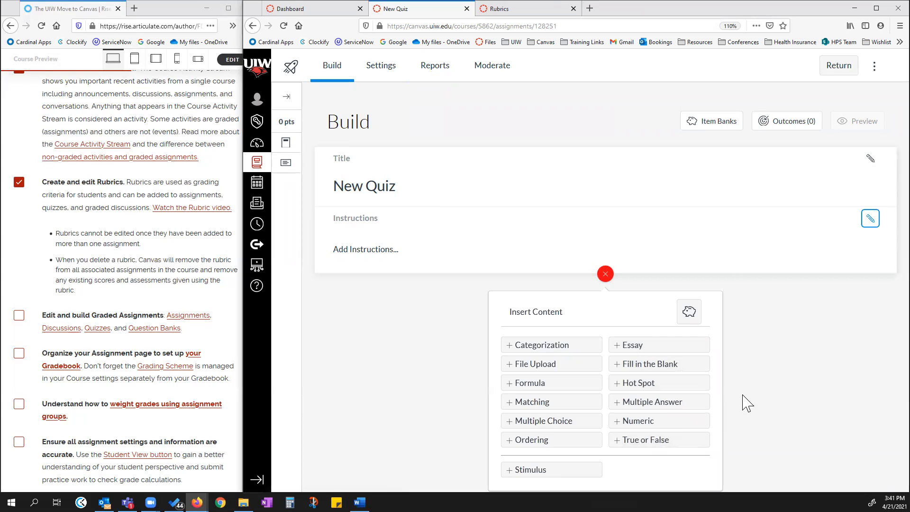
{"action": "left_click", "coordinate": [764, 357]}
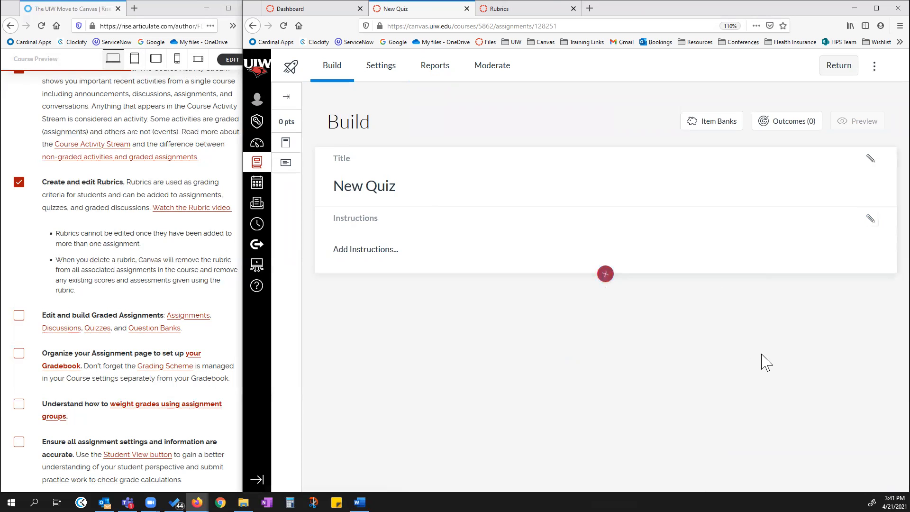
{"action": "left_click", "coordinate": [605, 274]}
{"action": "left_click", "coordinate": [796, 348]}
Leave the quiz builder and return to the course Quizzes page.
{"action": "left_click", "coordinate": [533, 14]}
{"action": "left_click", "coordinate": [431, 8]}
{"action": "left_click", "coordinate": [839, 71]}
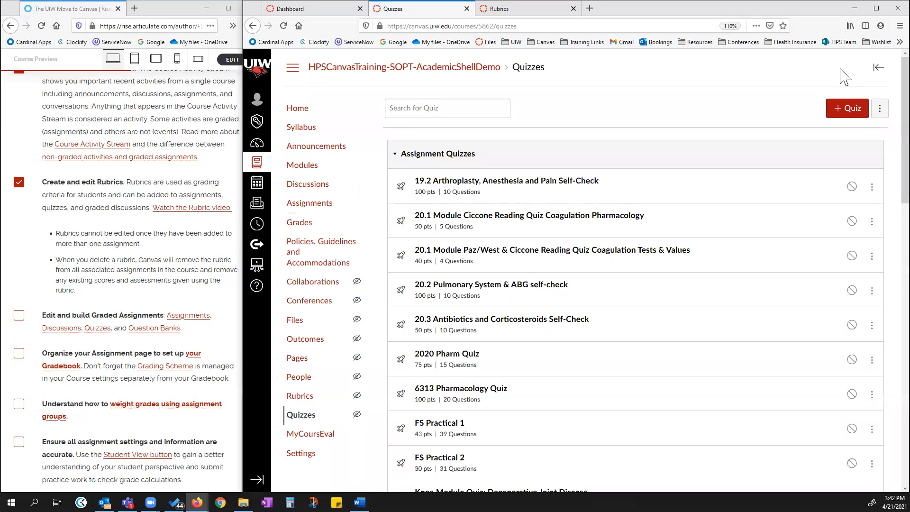
Go to the course Assignments page and open Edit Assignment Dates.
{"action": "left_click", "coordinate": [309, 203]}
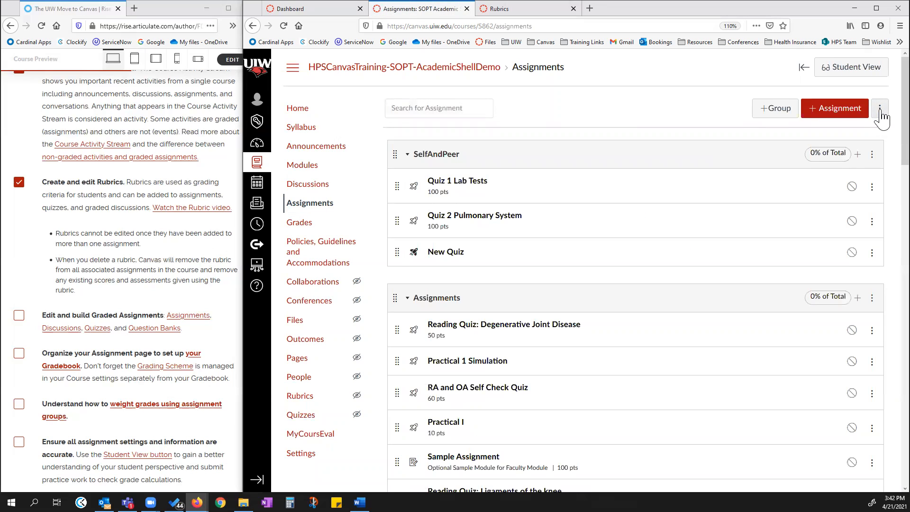
{"action": "left_click", "coordinate": [880, 109]}
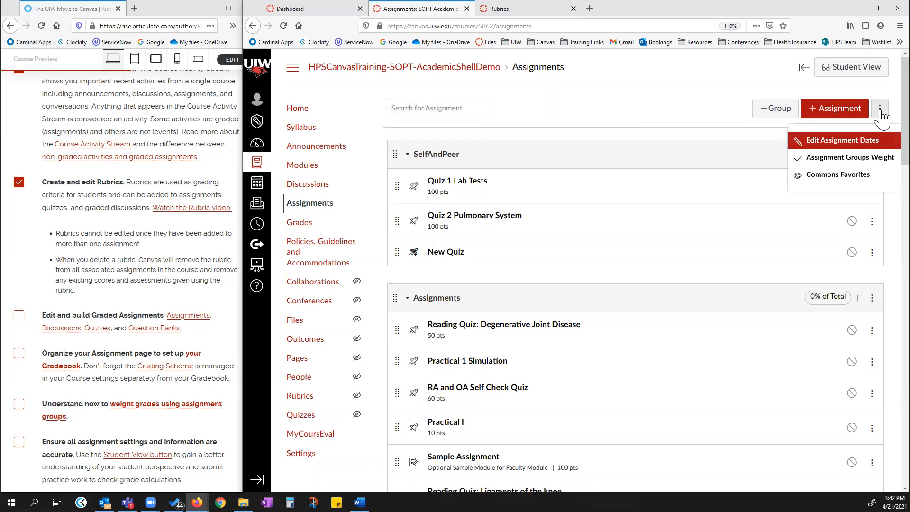
{"action": "left_click", "coordinate": [850, 142]}
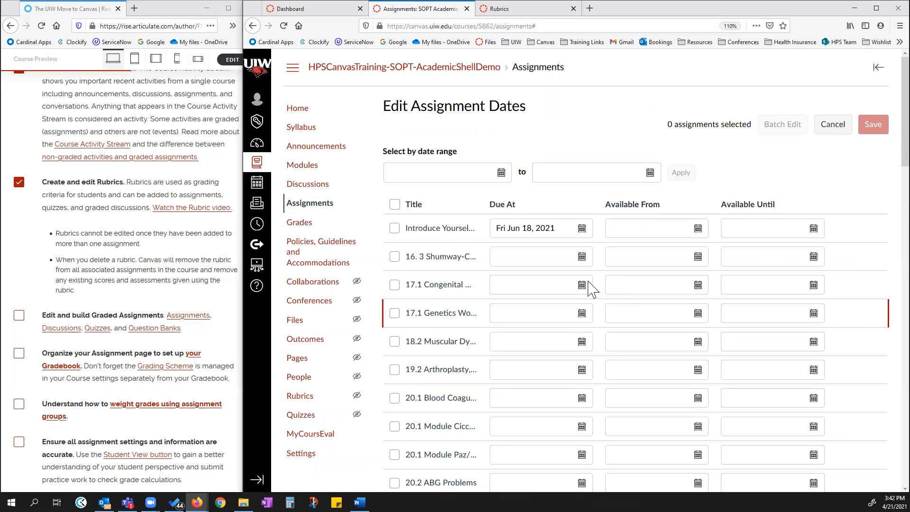
Scroll through the assignment list in Edit Assignment Dates to review the due and availability columns.
{"action": "scroll", "coordinate": [630, 276], "scroll_direction": "down", "scroll_amount": 1}
{"action": "scroll", "coordinate": [630, 276], "scroll_direction": "down", "scroll_amount": 20}
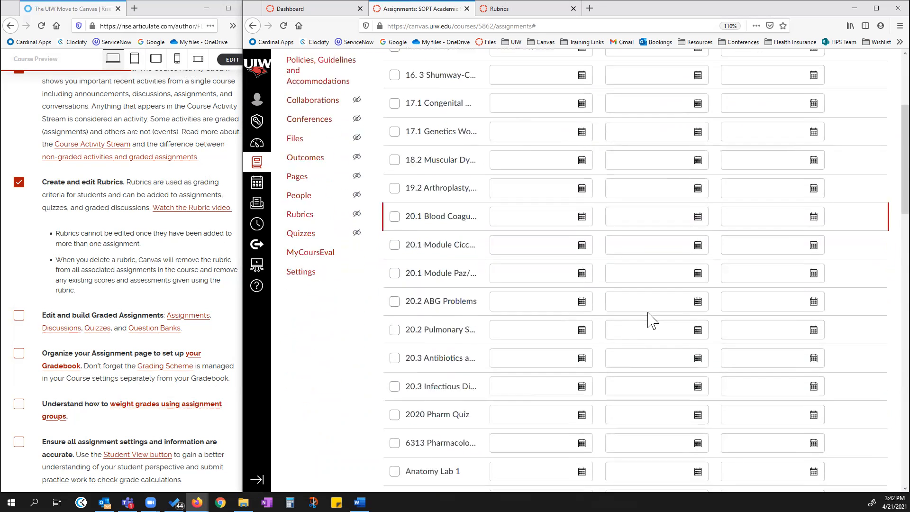
{"action": "scroll", "coordinate": [666, 344], "scroll_direction": "down", "scroll_amount": 10}
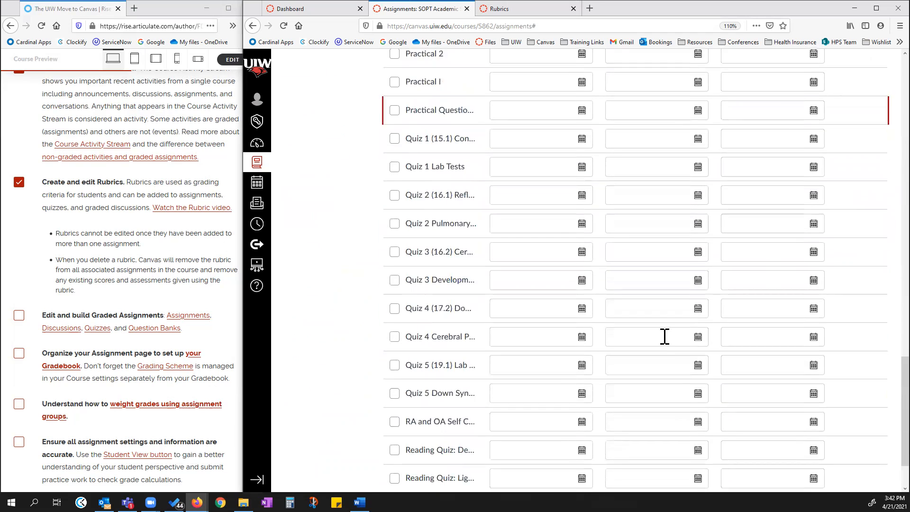
{"action": "scroll", "coordinate": [621, 331], "scroll_direction": "up", "scroll_amount": 20}
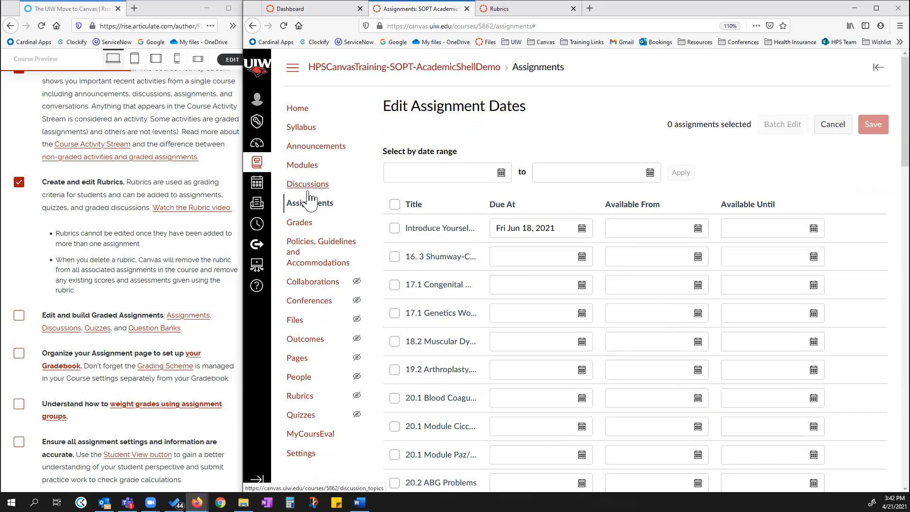
Open the course question banks from the Quizzes page and browse the list of banks.
{"action": "left_click", "coordinate": [303, 414]}
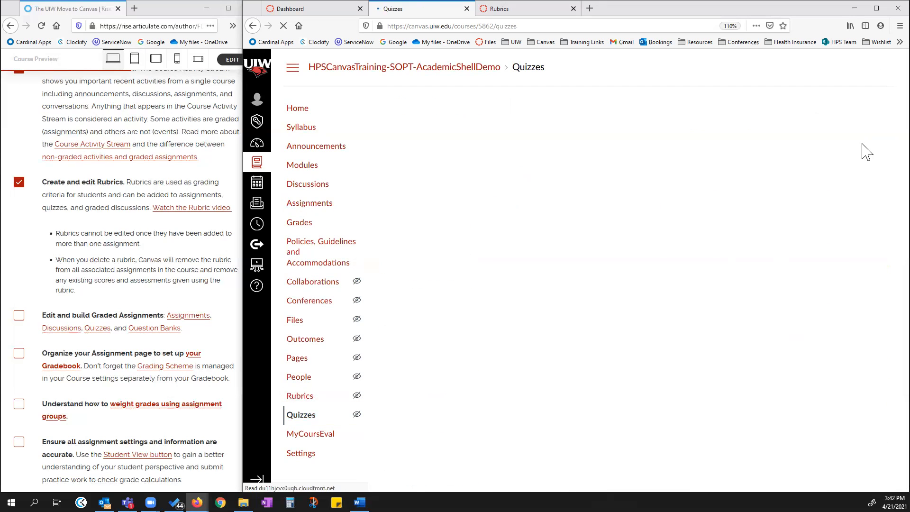
{"action": "left_click", "coordinate": [881, 115]}
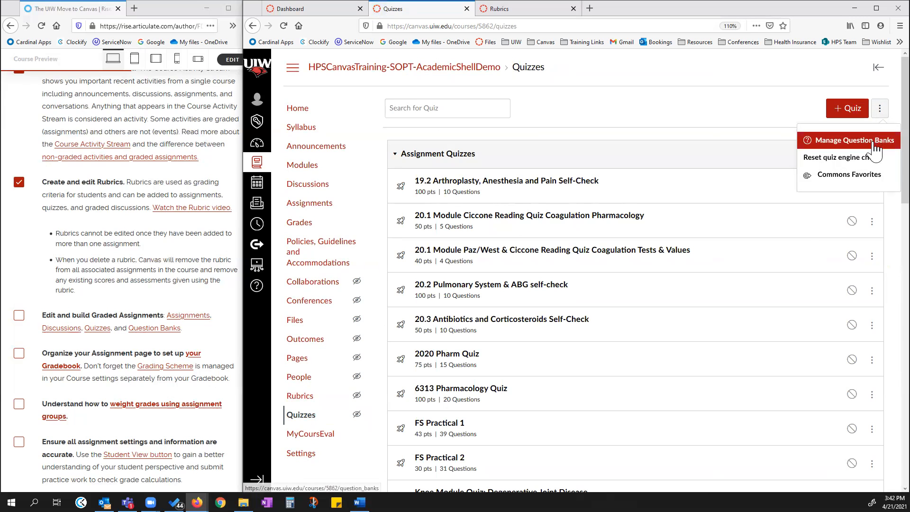
{"action": "left_click", "coordinate": [874, 138]}
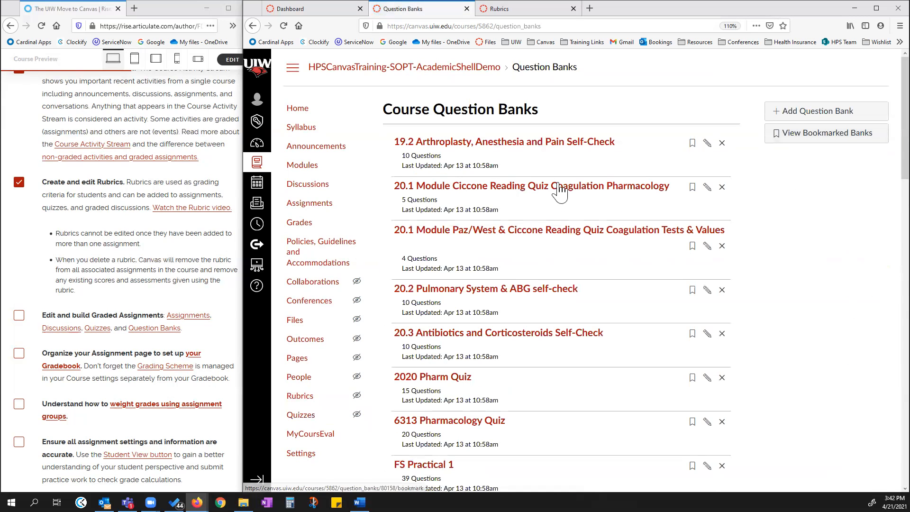
{"action": "scroll", "coordinate": [513, 284], "scroll_direction": "down", "scroll_amount": 3}
{"action": "scroll", "coordinate": [513, 286], "scroll_direction": "down", "scroll_amount": 12}
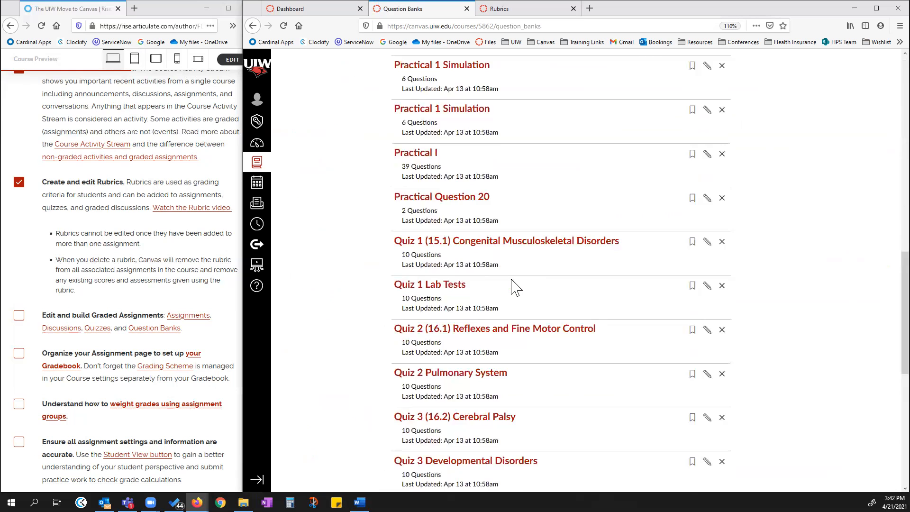
{"action": "scroll", "coordinate": [513, 286], "scroll_direction": "down", "scroll_amount": 2}
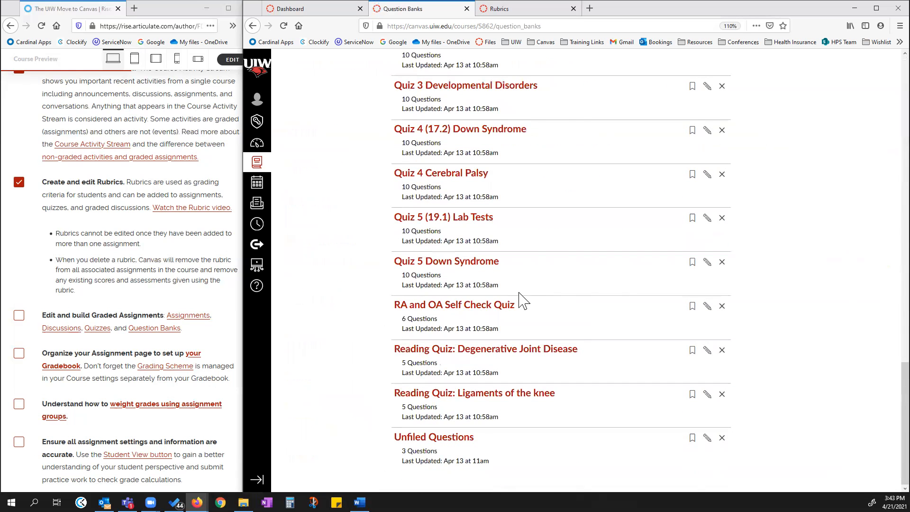
{"action": "scroll", "coordinate": [483, 232], "scroll_direction": "up", "scroll_amount": 4}
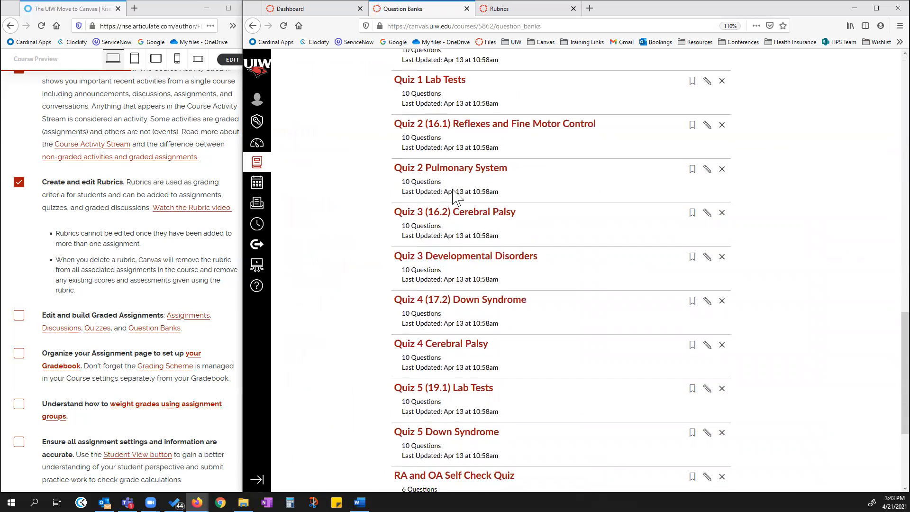
{"action": "scroll", "coordinate": [540, 201], "scroll_direction": "up", "scroll_amount": 2}
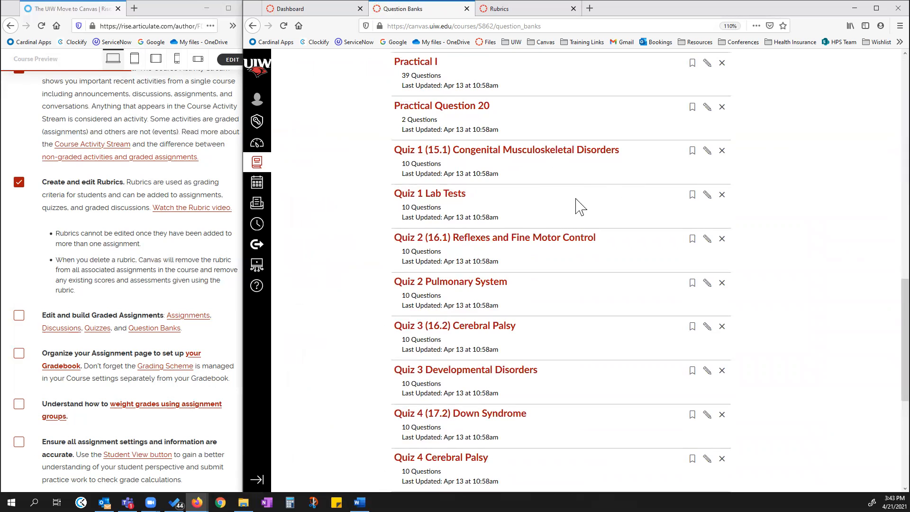
{"action": "scroll", "coordinate": [644, 156], "scroll_direction": "up", "scroll_amount": 15}
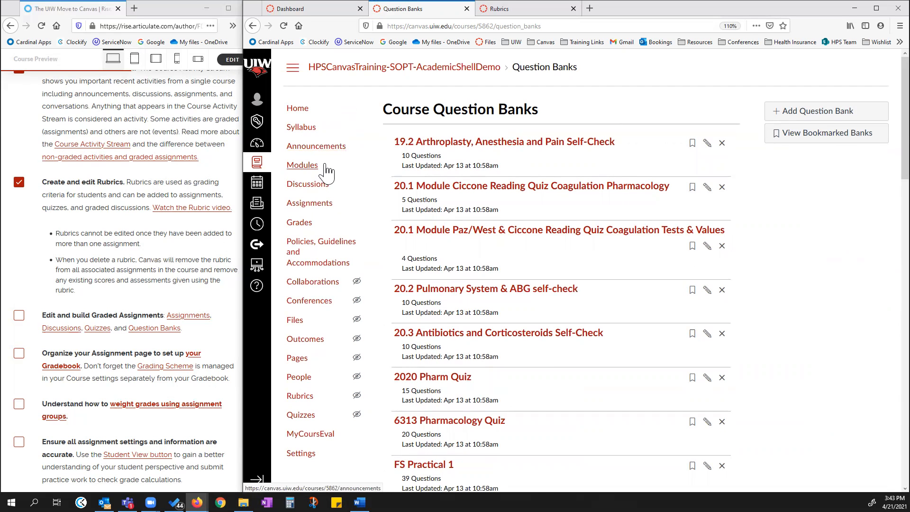
Enter Student View from the course home page and leave it again.
{"action": "left_click", "coordinate": [299, 109]}
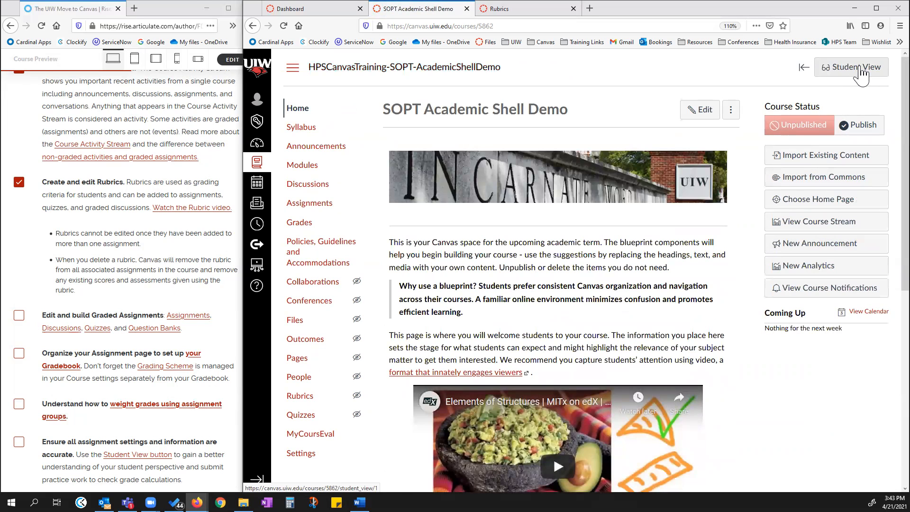
{"action": "left_click", "coordinate": [860, 71]}
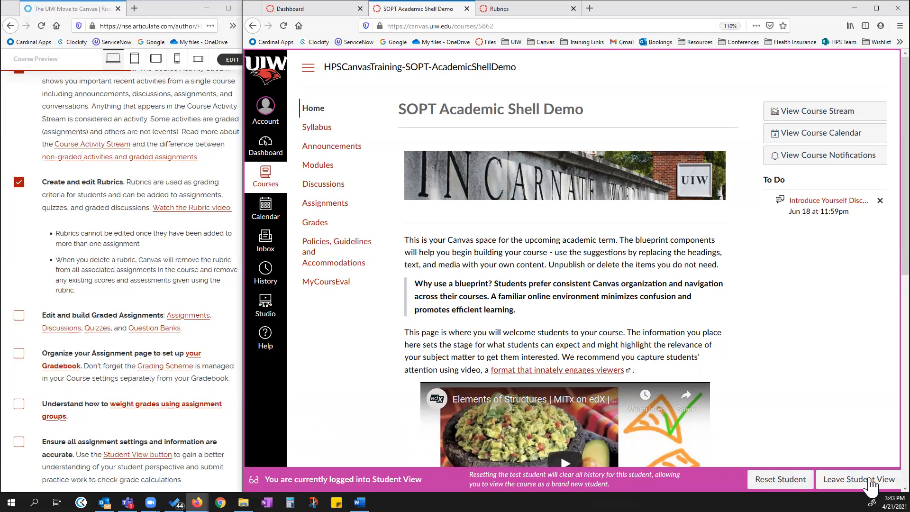
{"action": "left_click", "coordinate": [867, 479]}
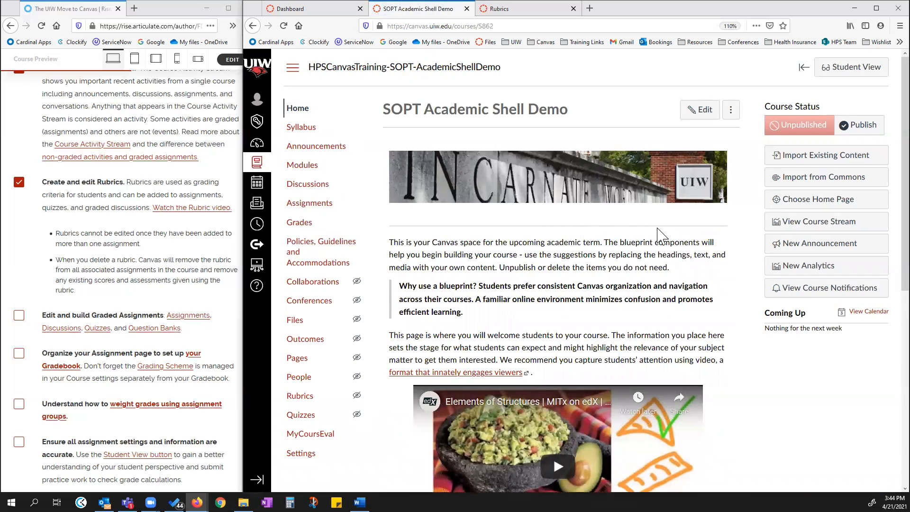
Create a new quiz from the Quizzes page using the Classic Quizzes engine.
{"action": "left_click", "coordinate": [311, 207]}
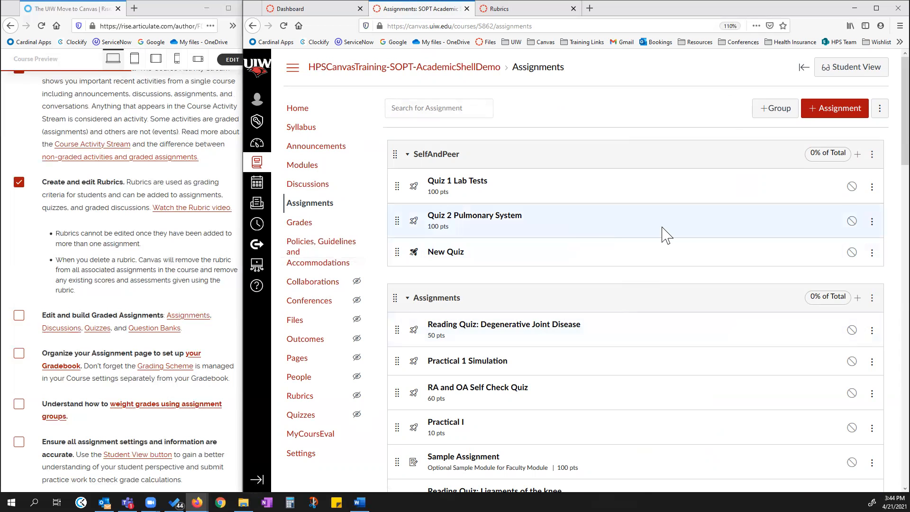
{"action": "scroll", "coordinate": [668, 234], "scroll_direction": "down", "scroll_amount": 2}
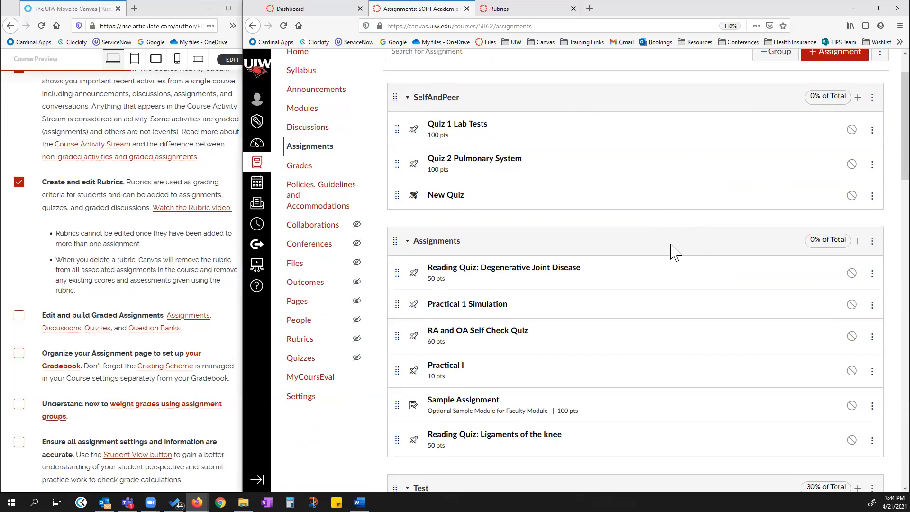
{"action": "left_click", "coordinate": [301, 360]}
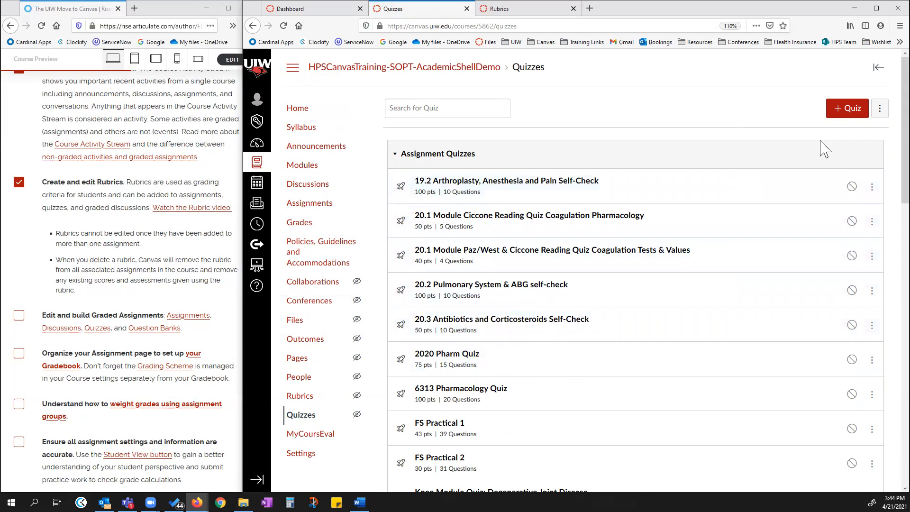
{"action": "left_click", "coordinate": [848, 112]}
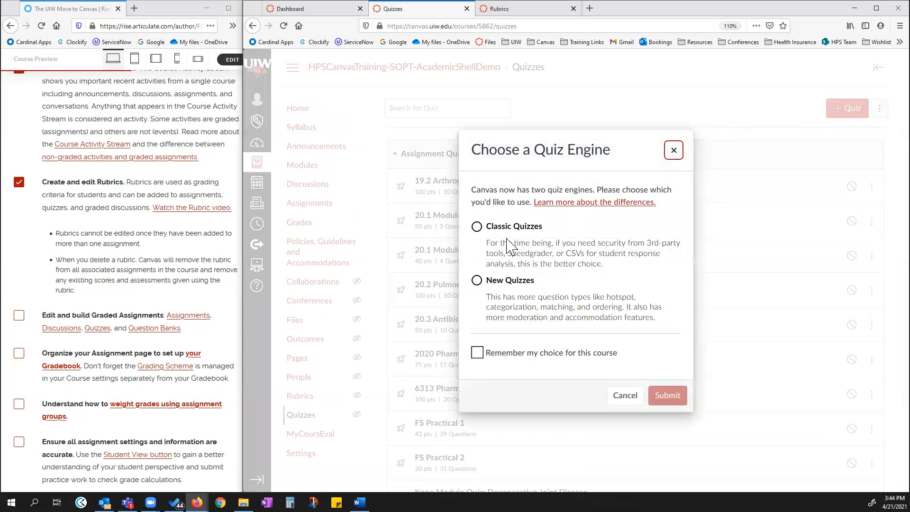
{"action": "left_click", "coordinate": [476, 227]}
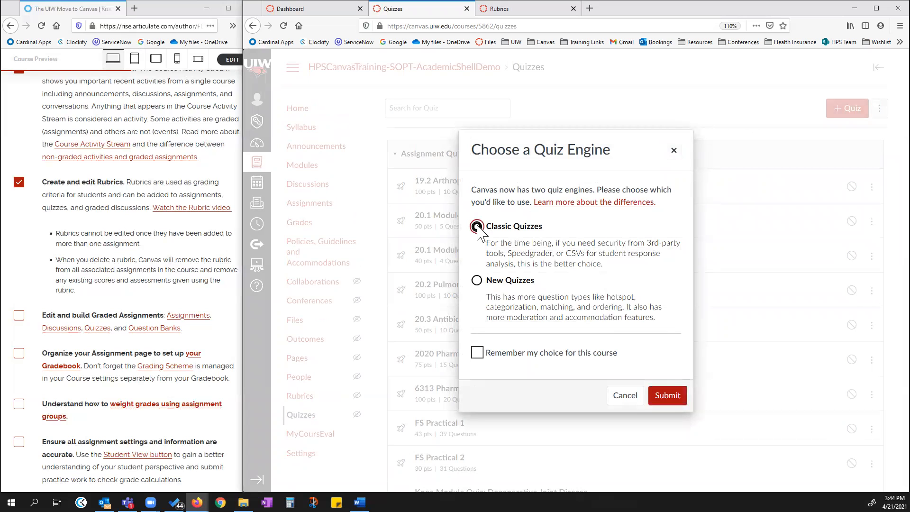
{"action": "left_click", "coordinate": [672, 396]}
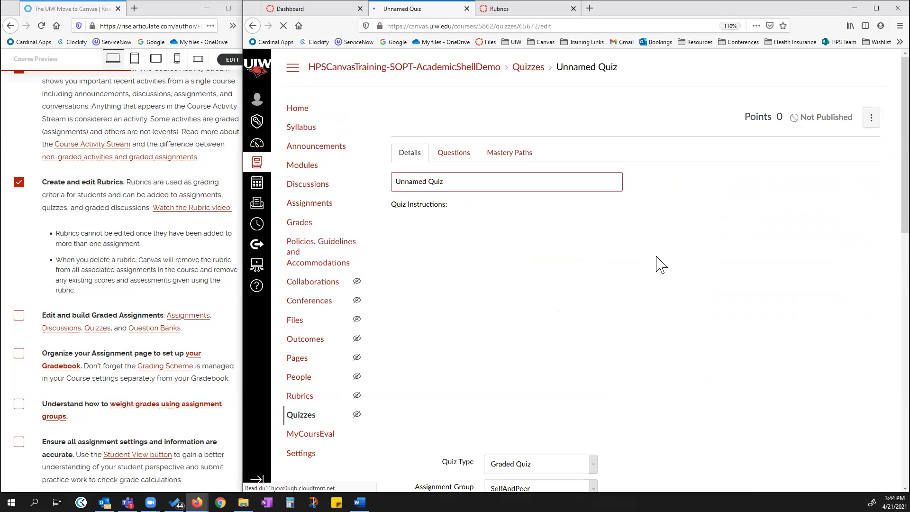
Set the new quiz's type to Practice Quiz.
{"action": "scroll", "coordinate": [667, 411], "scroll_direction": "down", "scroll_amount": 2}
{"action": "scroll", "coordinate": [671, 419], "scroll_direction": "down", "scroll_amount": 4}
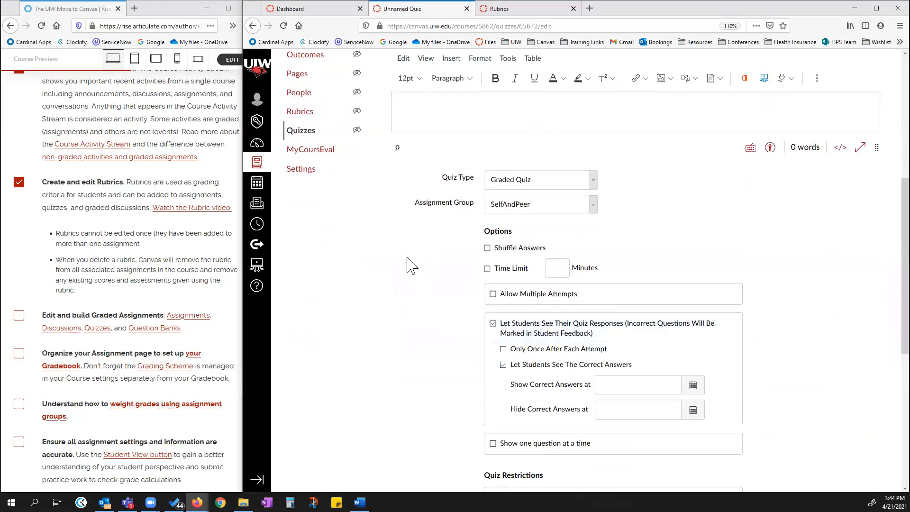
{"action": "left_click", "coordinate": [593, 180]}
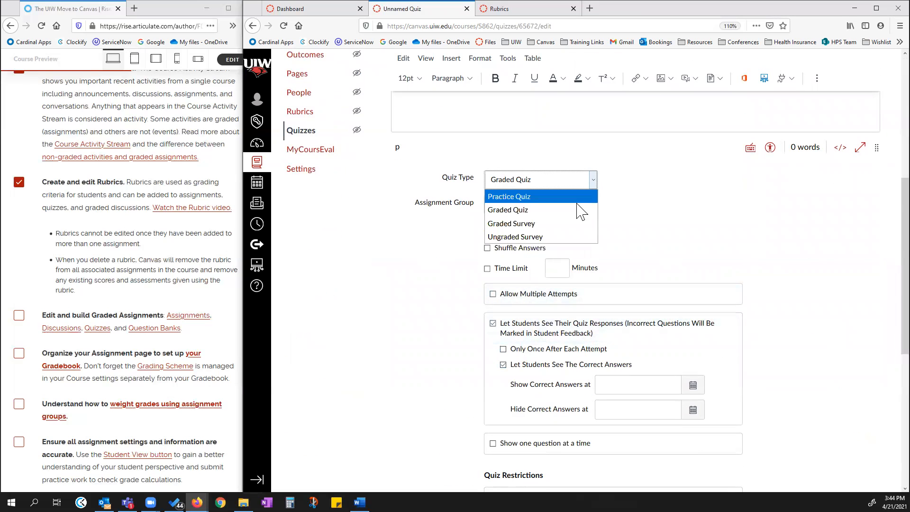
{"action": "left_click", "coordinate": [520, 197]}
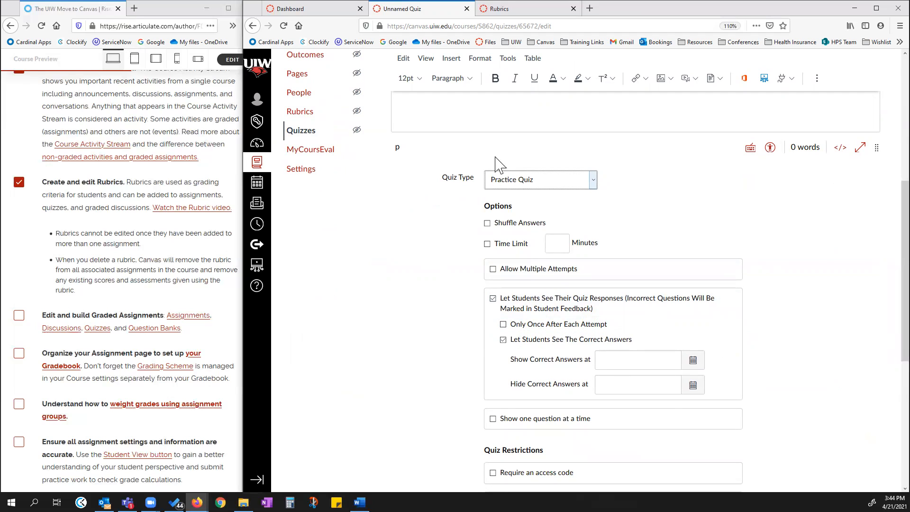
{"action": "left_click", "coordinate": [593, 180]}
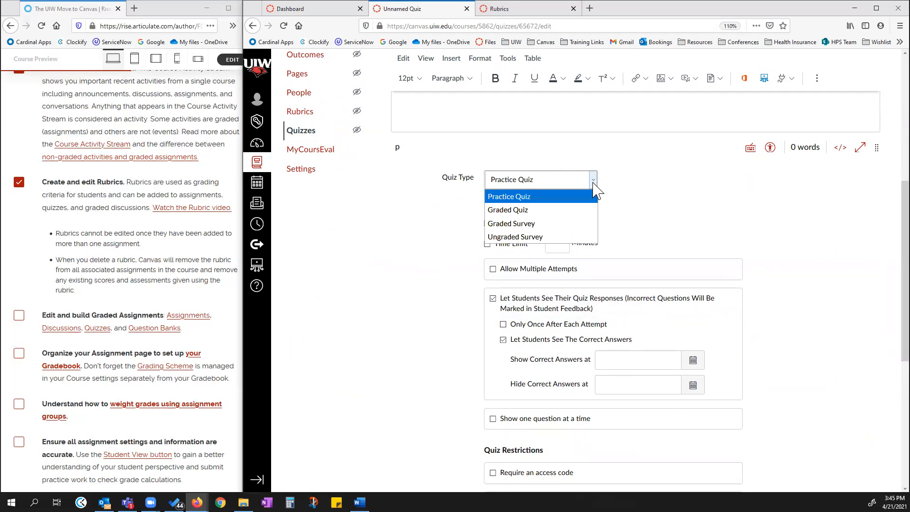
{"action": "left_click", "coordinate": [531, 210]}
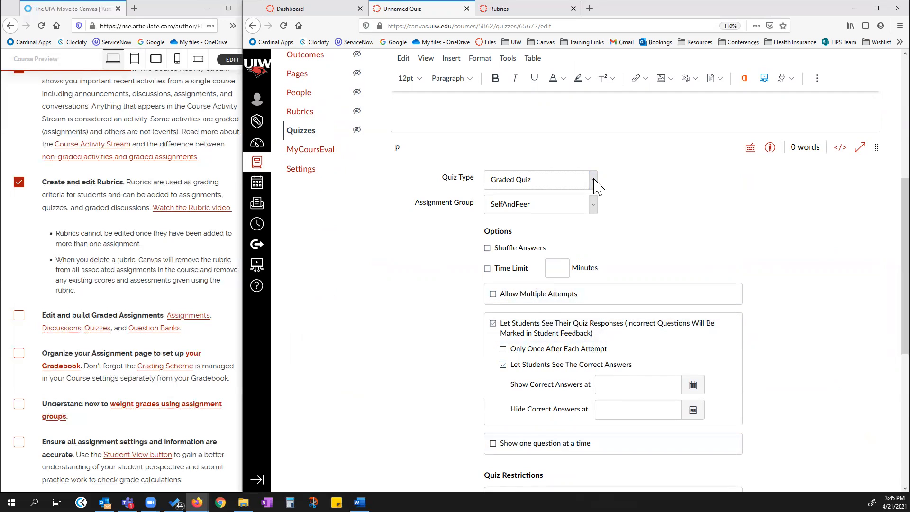
{"action": "scroll", "coordinate": [616, 175], "scroll_direction": "down", "scroll_amount": 3}
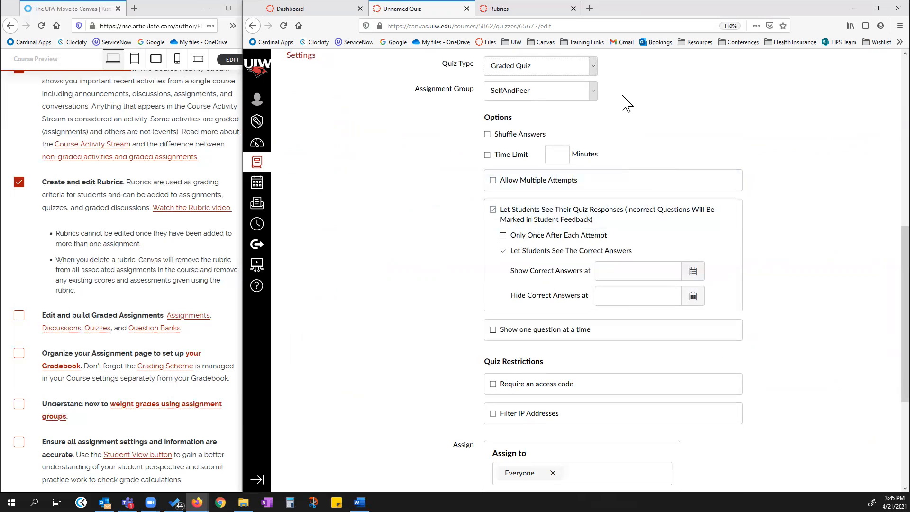
{"action": "left_click", "coordinate": [592, 66]}
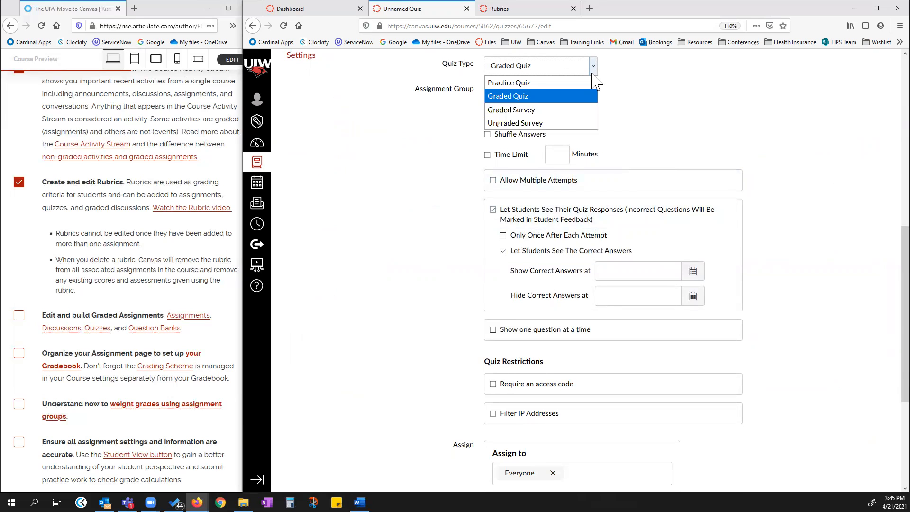
{"action": "left_click", "coordinate": [569, 83]}
{"action": "scroll", "coordinate": [656, 223], "scroll_direction": "down", "scroll_amount": 4}
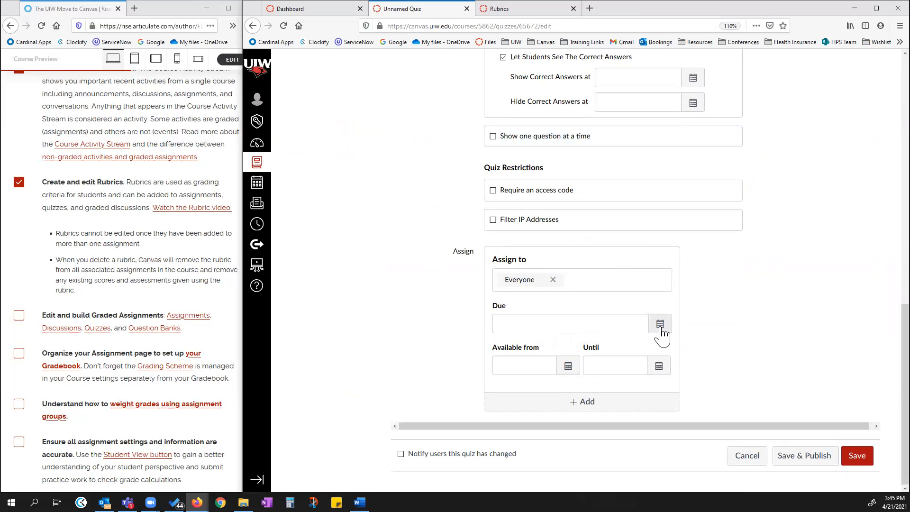
{"action": "left_click", "coordinate": [624, 325]}
{"action": "left_click", "coordinate": [661, 325]}
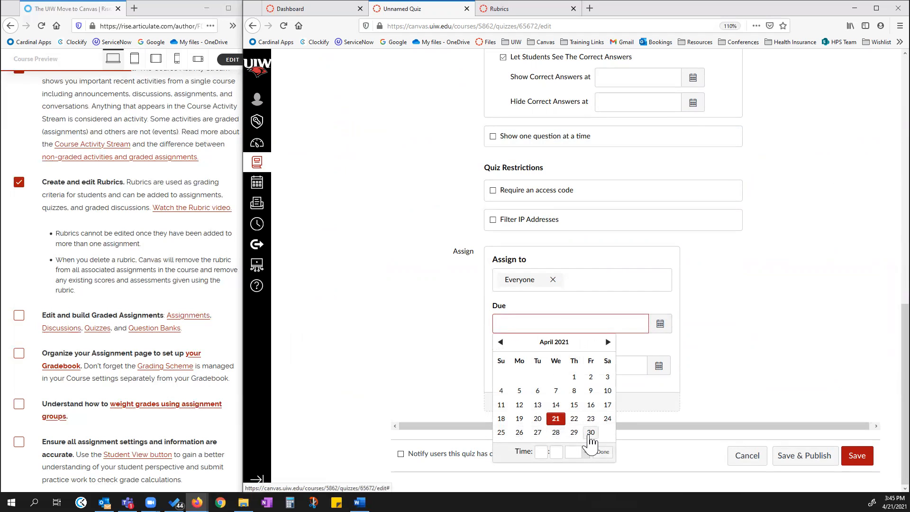
{"action": "left_click", "coordinate": [590, 432]}
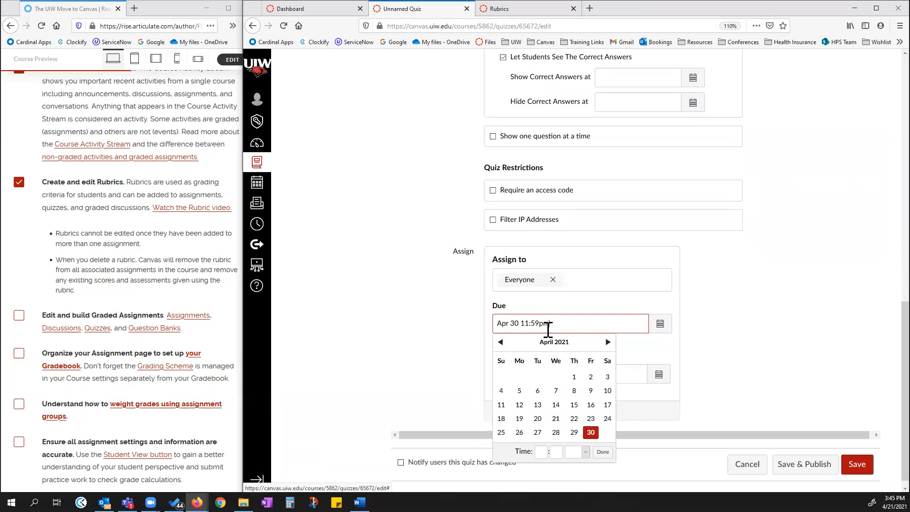
{"action": "left_click", "coordinate": [603, 452]}
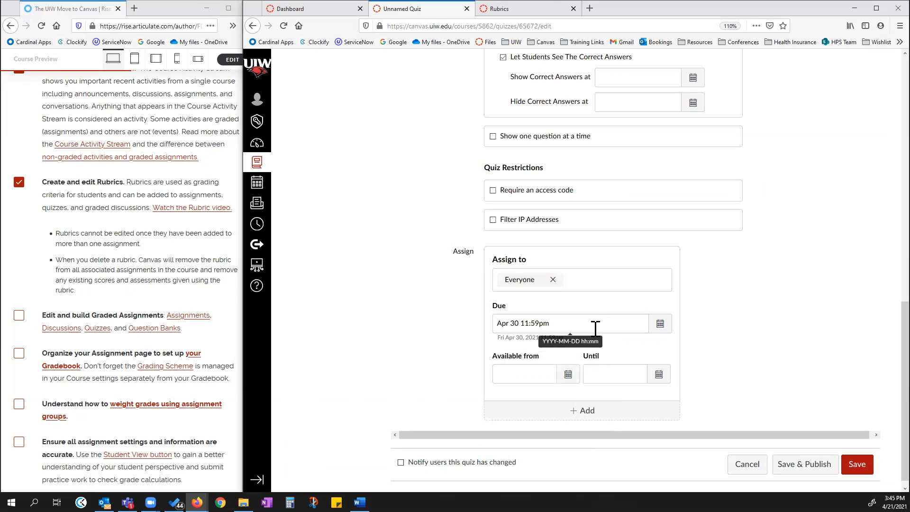
{"action": "left_click", "coordinate": [557, 323]}
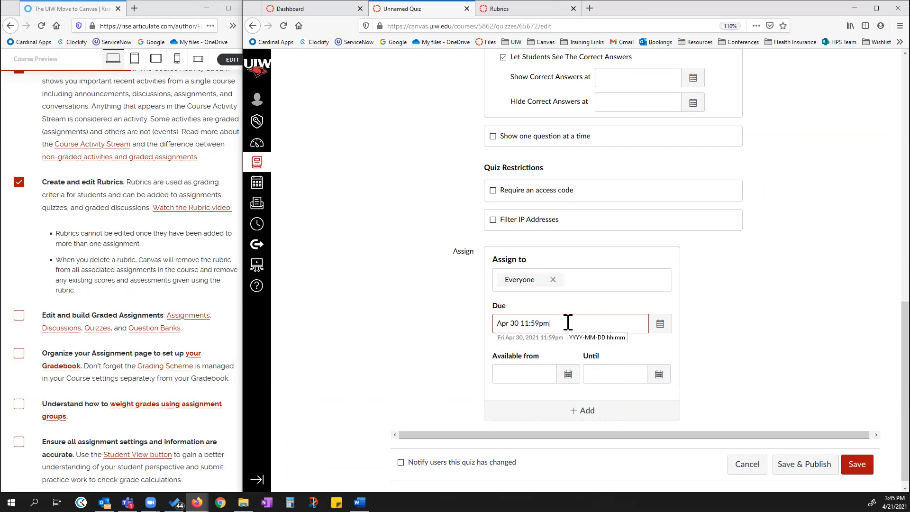
{"action": "left_click_drag", "start_coordinate": [568, 322], "coordinate": [495, 326]}
{"action": "key", "text": "BackSpace"}
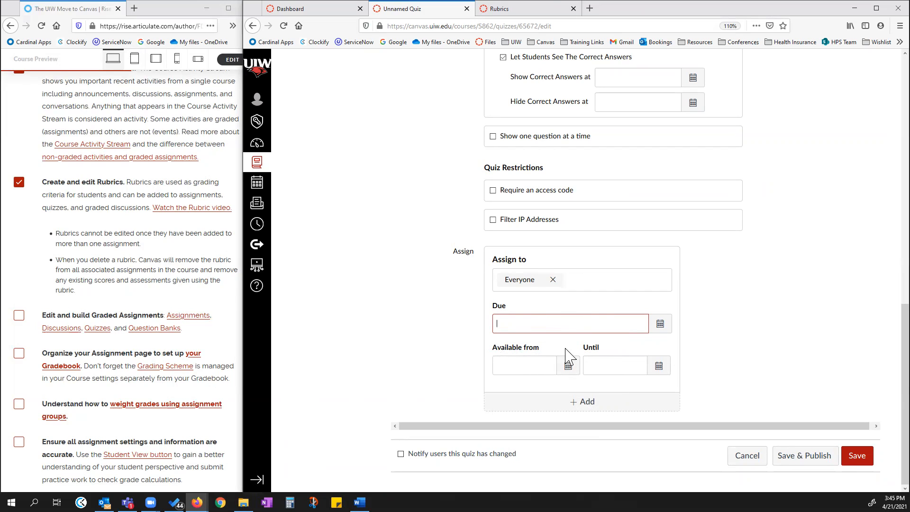
Set the quiz's availability window from Apr 25 12am until Apr 30 11:59pm.
{"action": "left_click", "coordinate": [532, 366]}
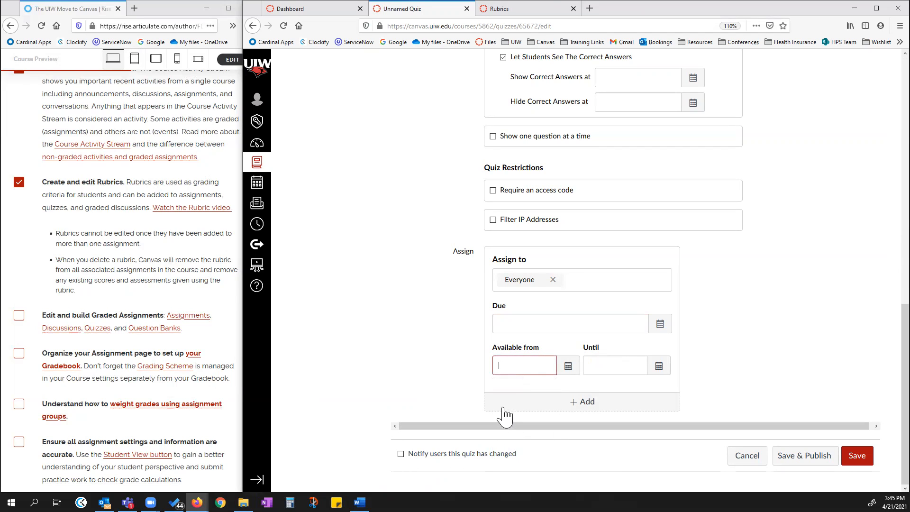
{"action": "left_click", "coordinate": [567, 365]}
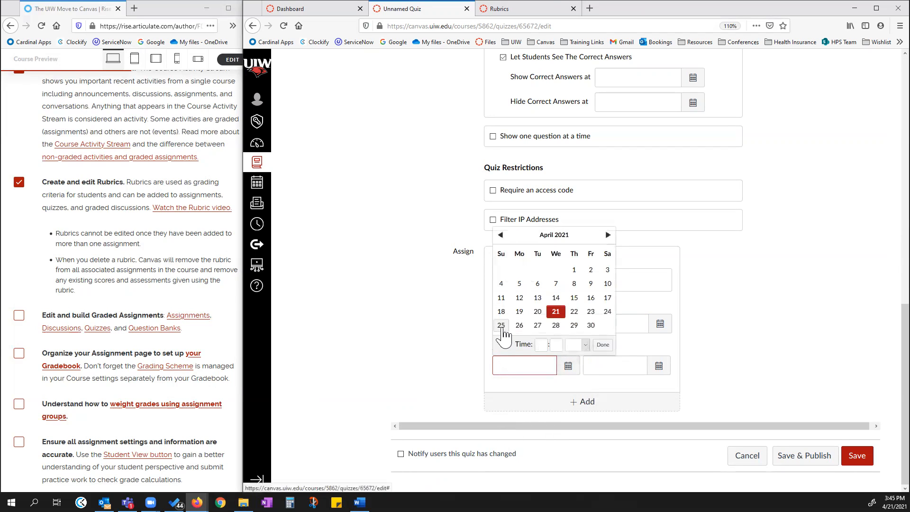
{"action": "left_click", "coordinate": [501, 326]}
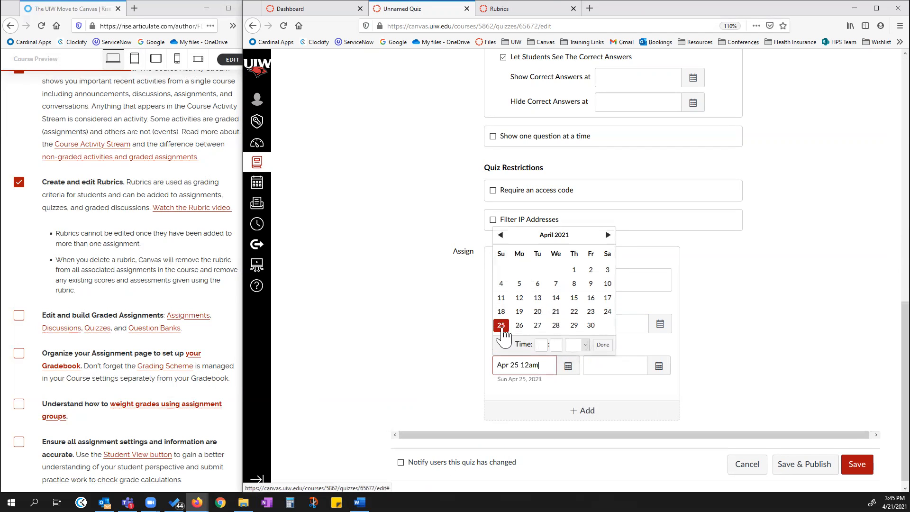
{"action": "left_click", "coordinate": [658, 366]}
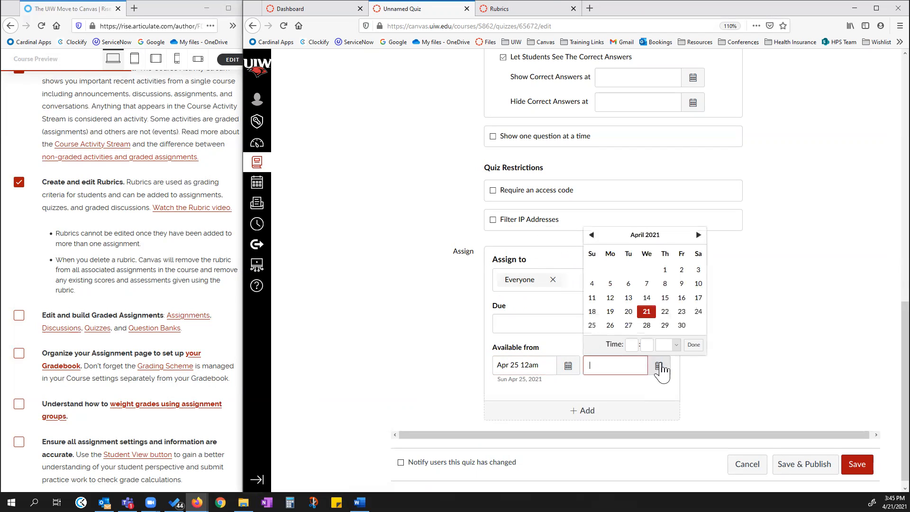
{"action": "left_click", "coordinate": [682, 325]}
{"action": "left_click", "coordinate": [693, 344]}
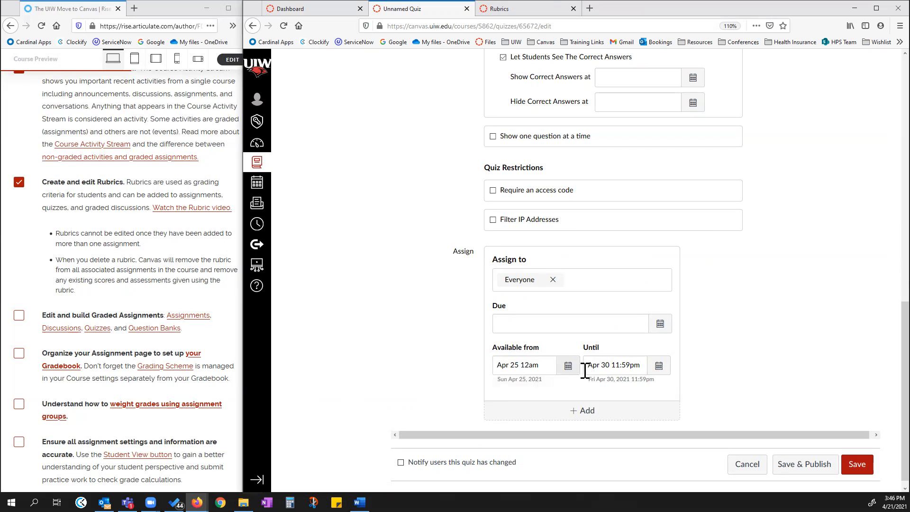
Clear the availability dates and set the quiz's due date to Apr 30 11:59pm instead.
{"action": "left_click", "coordinate": [540, 321]}
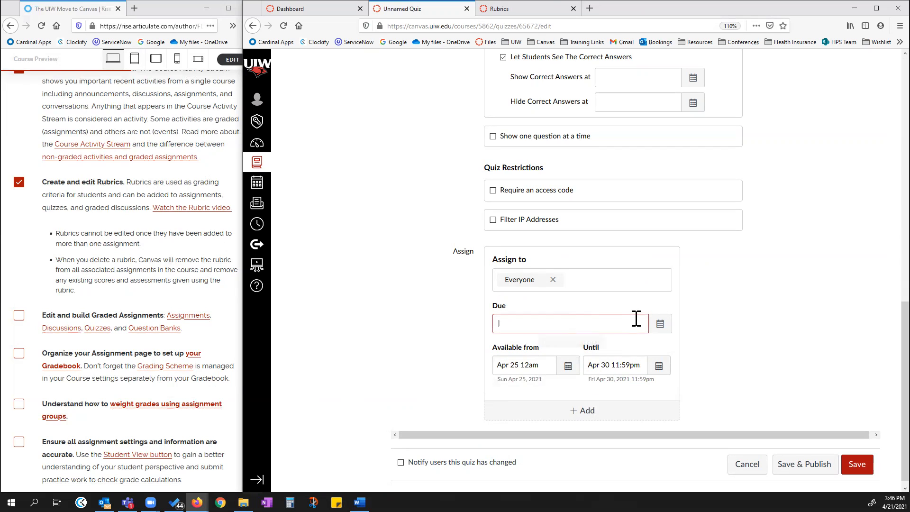
{"action": "left_click_drag", "start_coordinate": [544, 365], "coordinate": [479, 378]}
{"action": "key", "text": "BackSpace"}
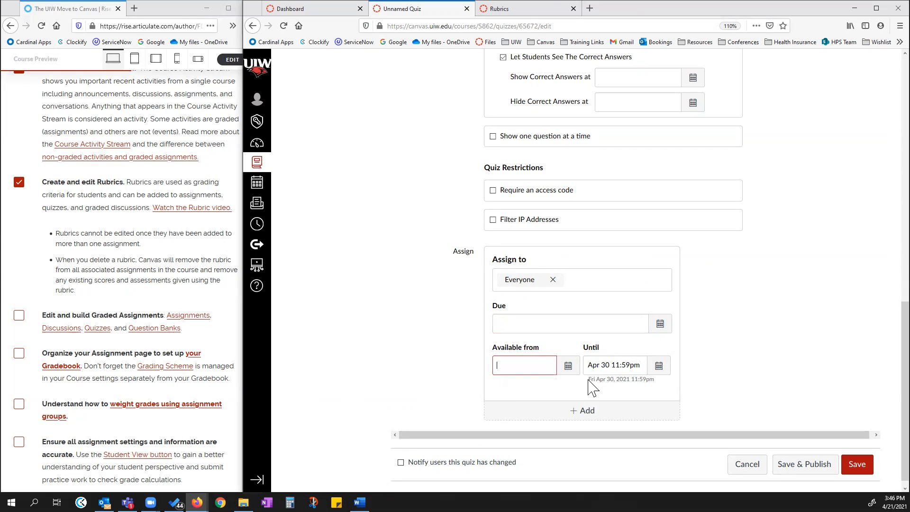
{"action": "triple_click", "coordinate": [591, 368]}
{"action": "key", "text": "BackSpace"}
{"action": "left_click", "coordinate": [588, 323]}
{"action": "left_click", "coordinate": [660, 323]}
{"action": "left_click", "coordinate": [590, 432]}
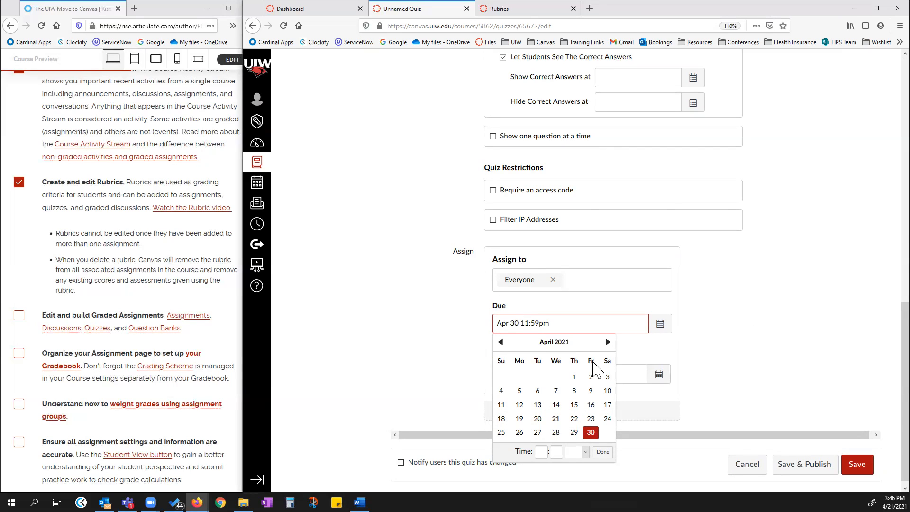
{"action": "left_click", "coordinate": [719, 305]}
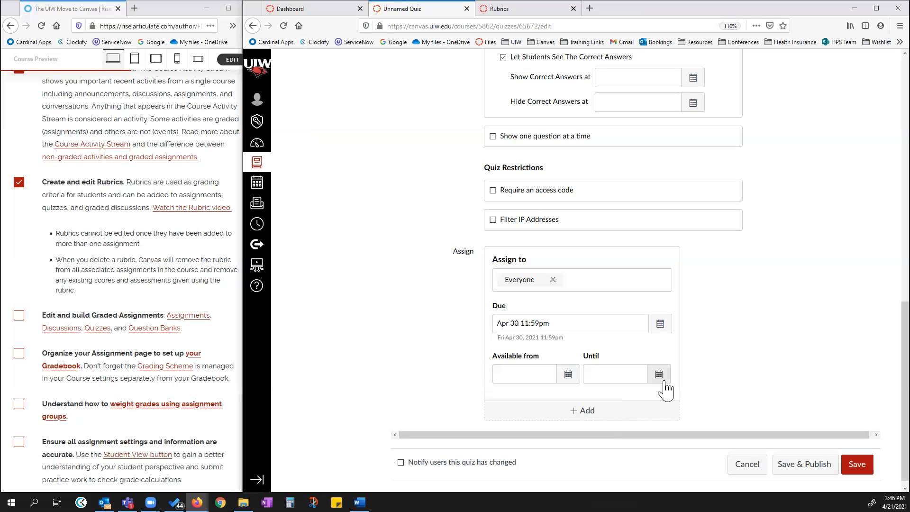
Switch the quiz type to Graded Quiz and then back to Practice Quiz.
{"action": "scroll", "coordinate": [665, 388], "scroll_direction": "up", "scroll_amount": 10}
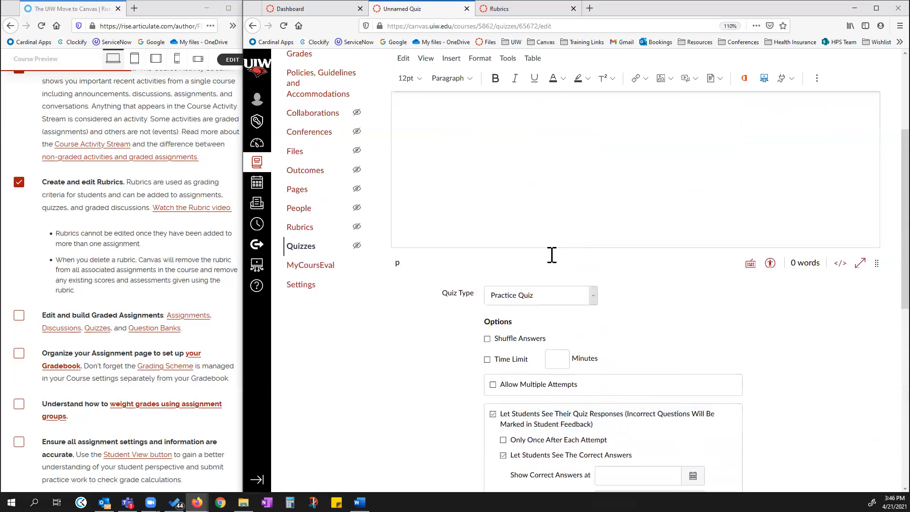
{"action": "left_click", "coordinate": [593, 298]}
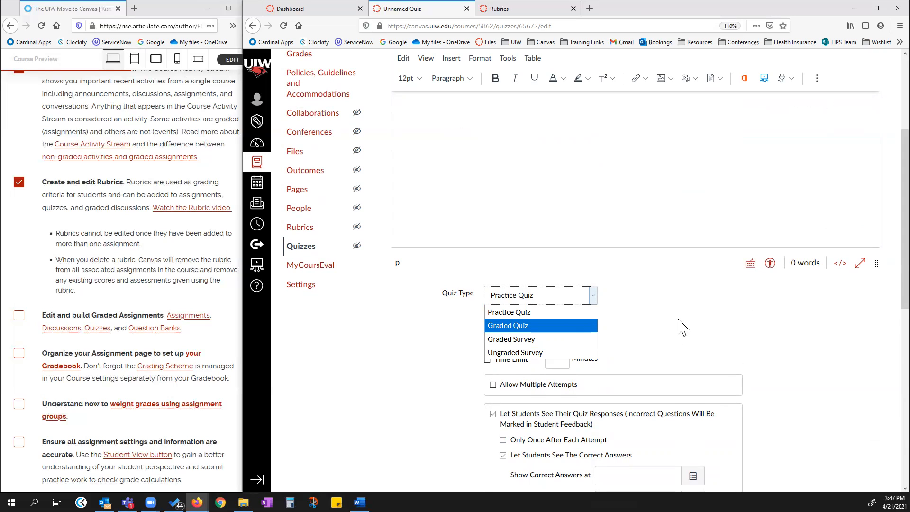
{"action": "left_click", "coordinate": [572, 327]}
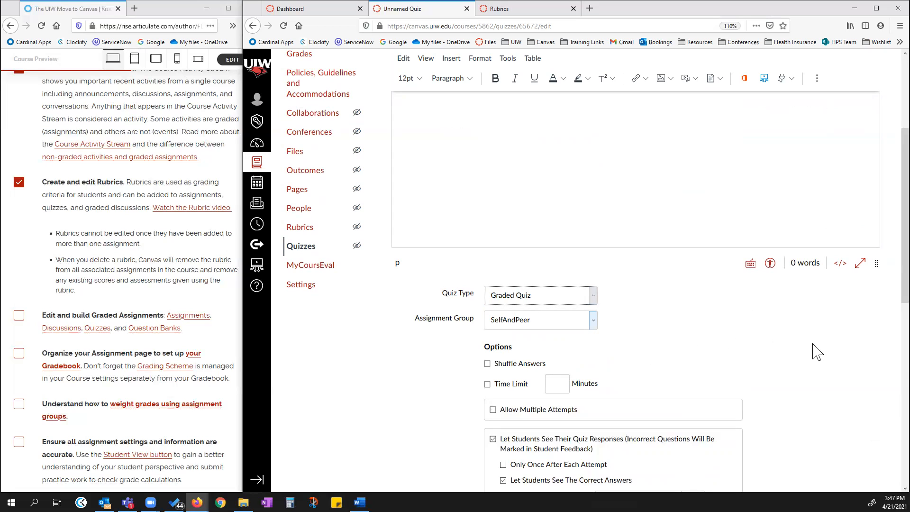
{"action": "left_click", "coordinate": [593, 296]}
{"action": "left_click", "coordinate": [544, 314]}
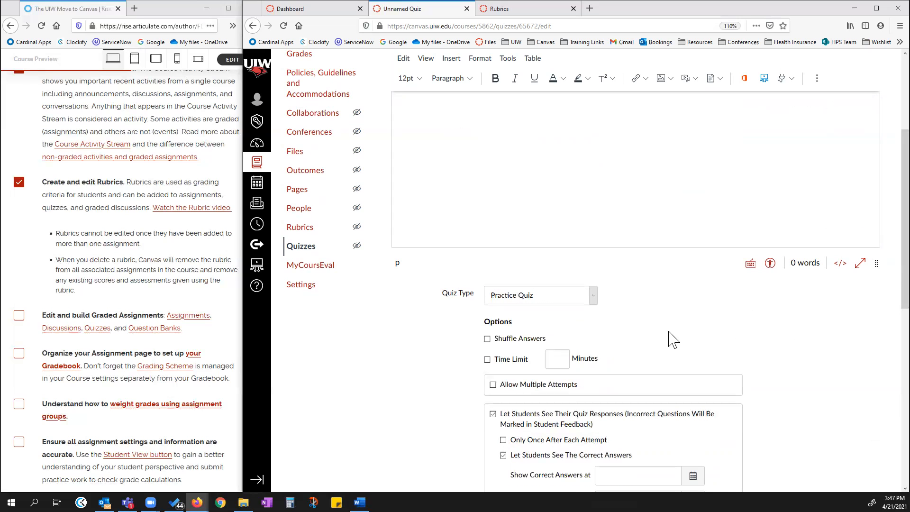
Go to the course home page and enter Student View.
{"action": "scroll", "coordinate": [699, 312], "scroll_direction": "up", "scroll_amount": 3}
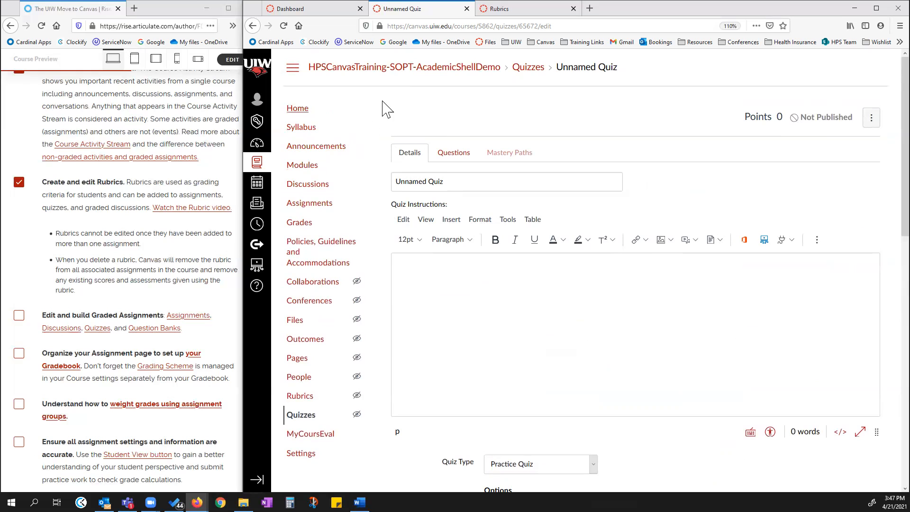
{"action": "left_click", "coordinate": [297, 109]}
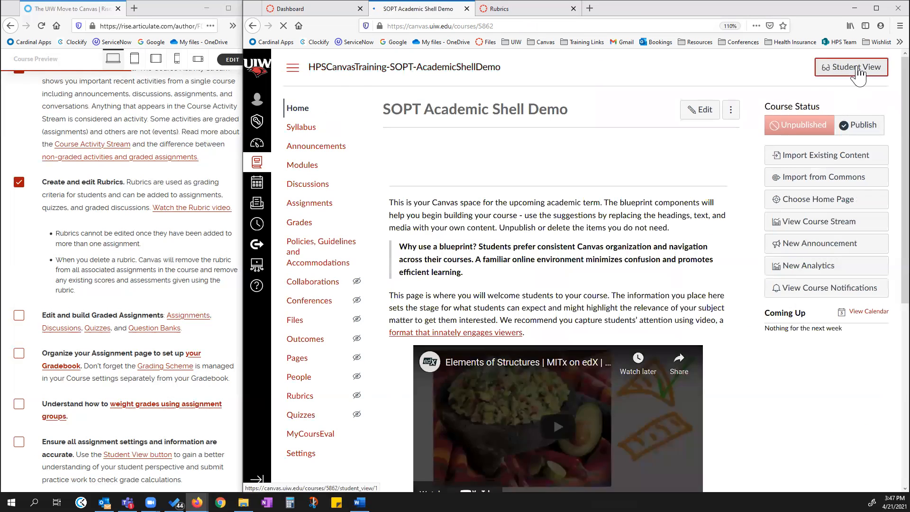
{"action": "left_click", "coordinate": [856, 69]}
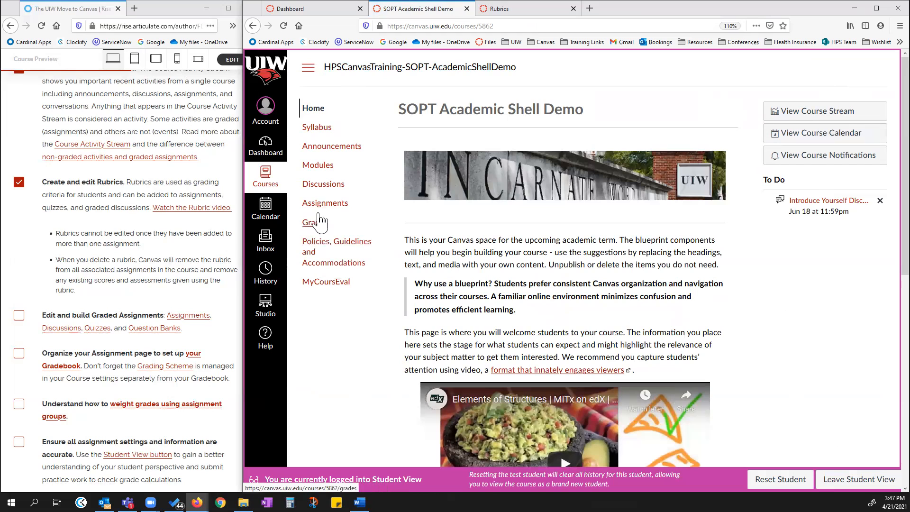
Open Quiz 5 Down Syndrome from the student's Assignments list.
{"action": "left_click", "coordinate": [321, 205]}
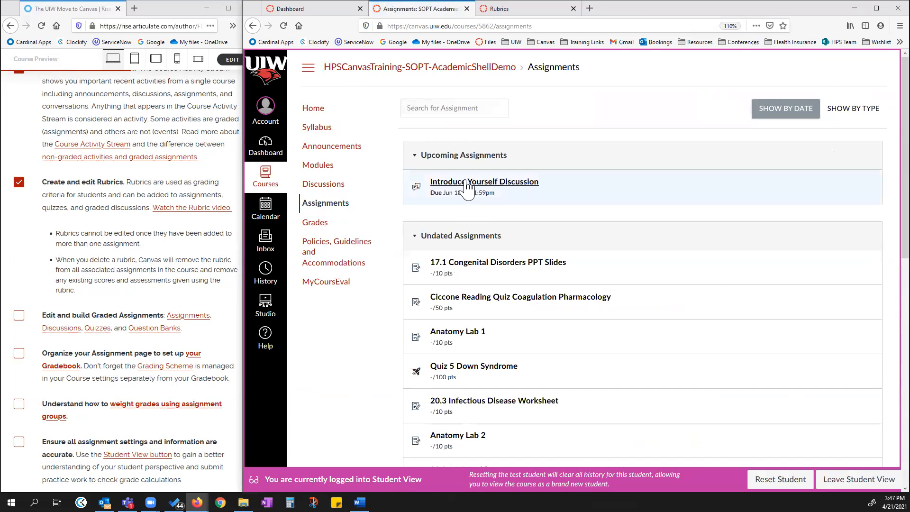
{"action": "scroll", "coordinate": [543, 267], "scroll_direction": "down", "scroll_amount": 2}
{"action": "scroll", "coordinate": [543, 268], "scroll_direction": "down", "scroll_amount": 3}
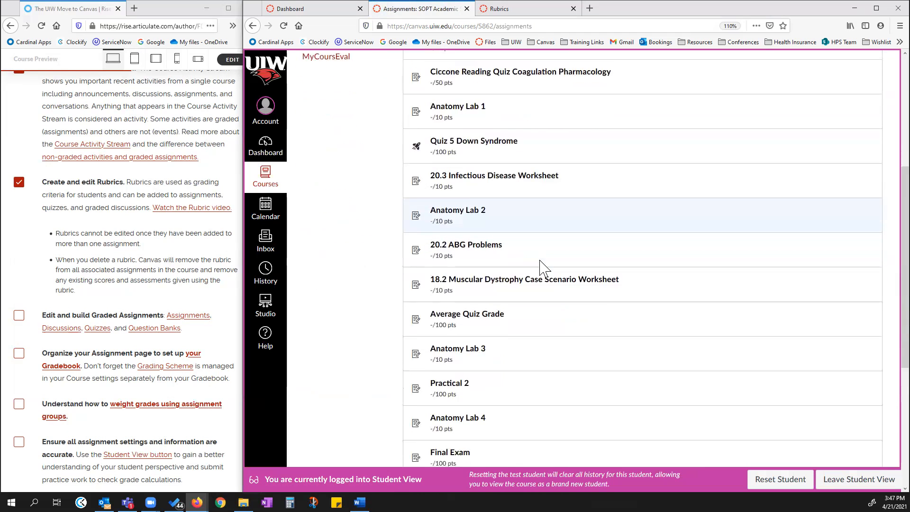
{"action": "left_click", "coordinate": [467, 142]}
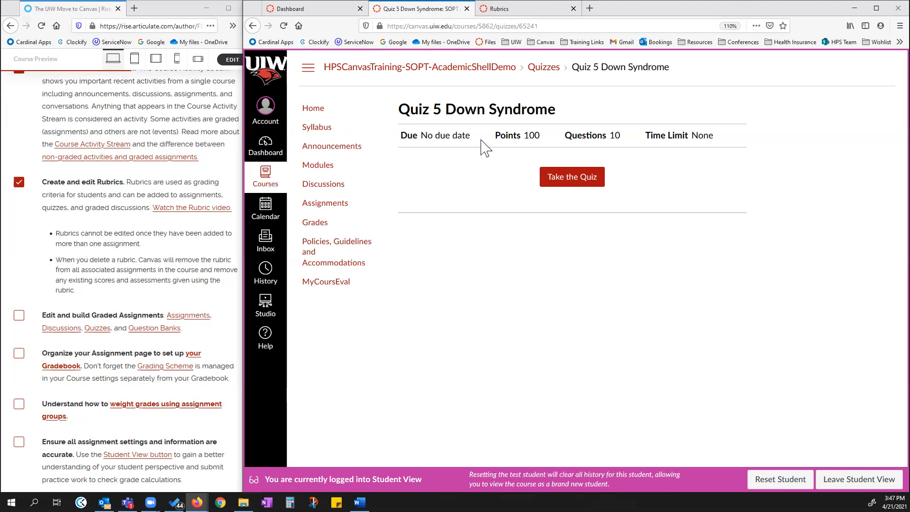
Start Quiz 5 Down Syndrome as the test student and select an answer for each of the ten questions.
{"action": "left_click", "coordinate": [572, 183]}
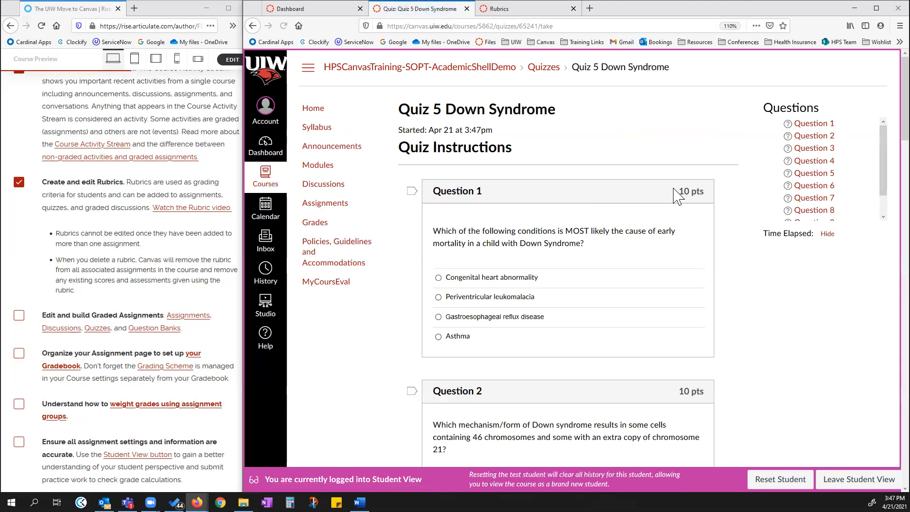
{"action": "left_click", "coordinate": [437, 297]}
{"action": "scroll", "coordinate": [439, 303], "scroll_direction": "down", "scroll_amount": 3}
{"action": "left_click", "coordinate": [438, 333]}
{"action": "scroll", "coordinate": [440, 337], "scroll_direction": "down", "scroll_amount": 4}
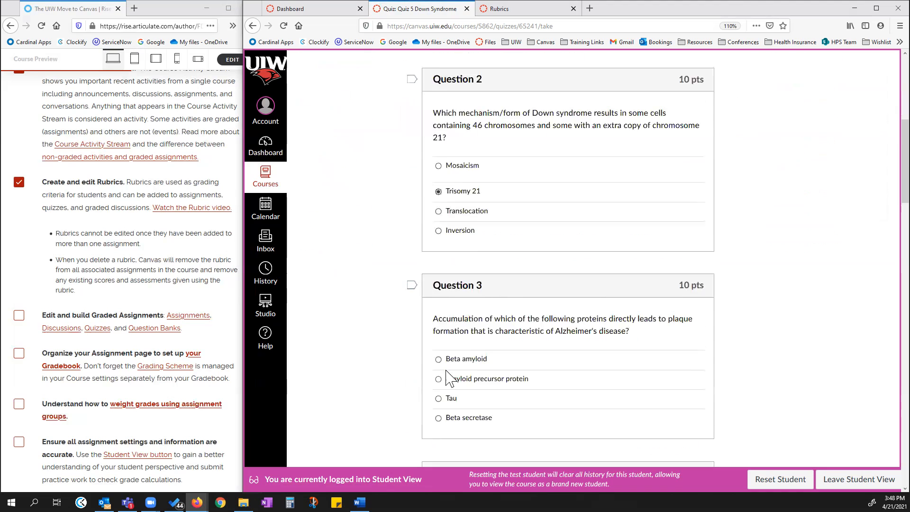
{"action": "left_click", "coordinate": [439, 312]}
{"action": "scroll", "coordinate": [439, 357], "scroll_direction": "down", "scroll_amount": 3}
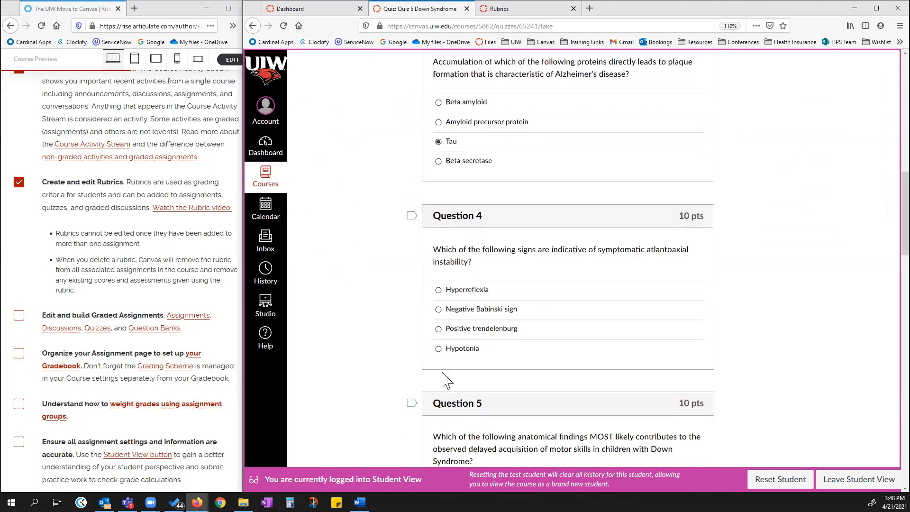
{"action": "left_click", "coordinate": [438, 349]}
{"action": "scroll", "coordinate": [439, 358], "scroll_direction": "down", "scroll_amount": 3}
{"action": "left_click", "coordinate": [437, 358]}
{"action": "scroll", "coordinate": [443, 379], "scroll_direction": "down", "scroll_amount": 3}
{"action": "left_click", "coordinate": [439, 362]}
{"action": "scroll", "coordinate": [442, 441], "scroll_direction": "down", "scroll_amount": 1}
{"action": "scroll", "coordinate": [441, 427], "scroll_direction": "down", "scroll_amount": 2}
{"action": "left_click", "coordinate": [439, 392]}
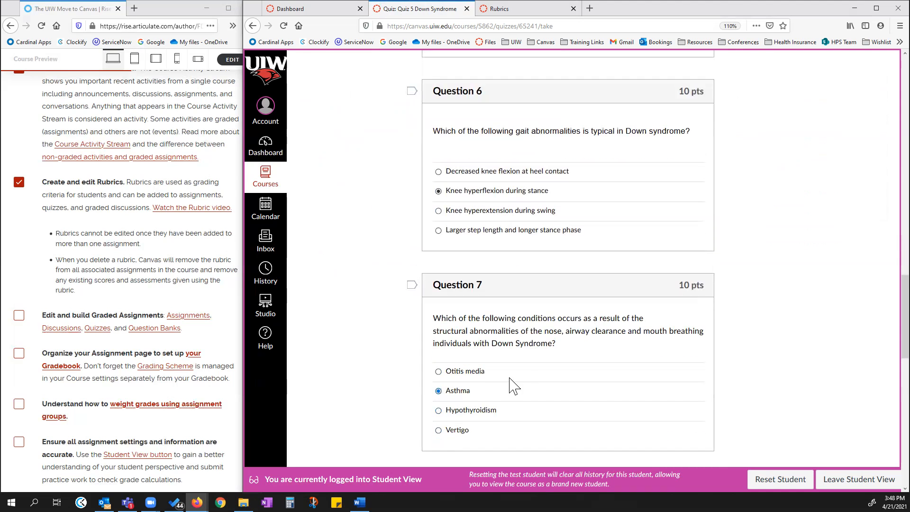
{"action": "scroll", "coordinate": [511, 382], "scroll_direction": "down", "scroll_amount": 3}
{"action": "left_click", "coordinate": [438, 390]}
{"action": "scroll", "coordinate": [438, 393], "scroll_direction": "down", "scroll_amount": 3}
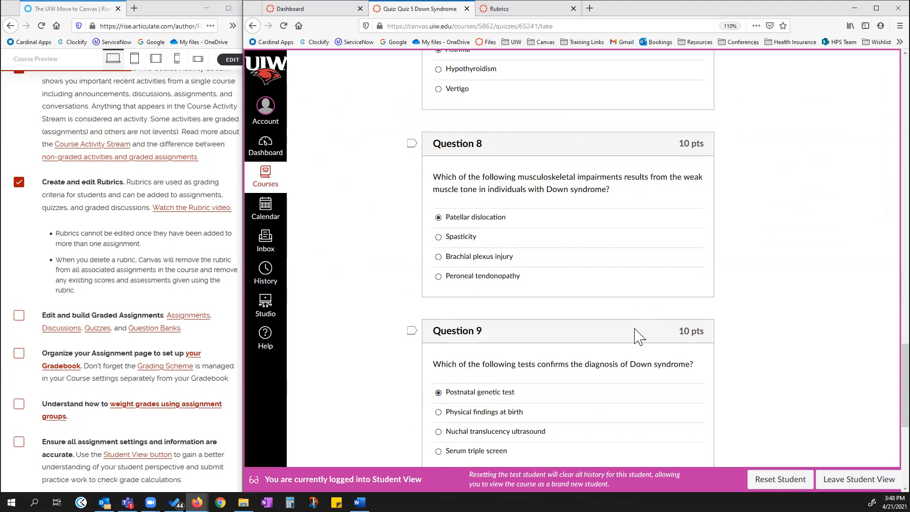
{"action": "scroll", "coordinate": [711, 322], "scroll_direction": "up", "scroll_amount": 6}
{"action": "scroll", "coordinate": [734, 284], "scroll_direction": "down", "scroll_amount": 12}
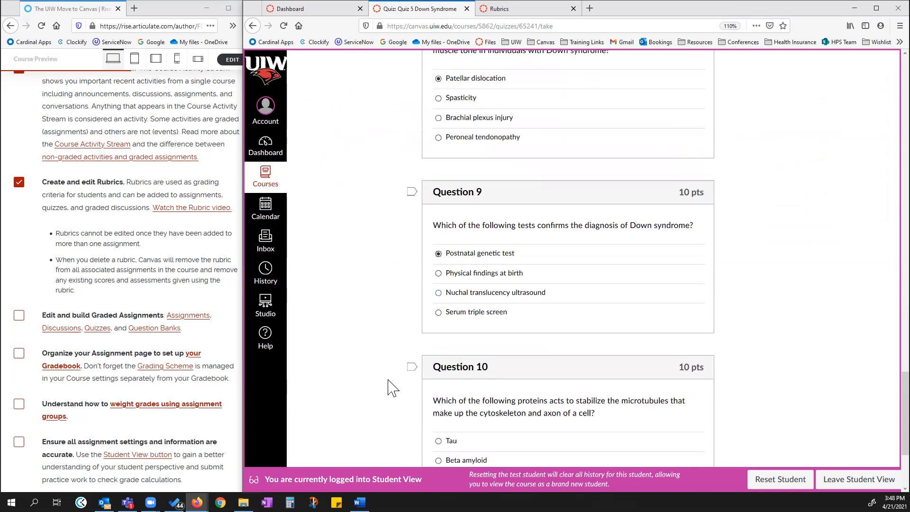
{"action": "left_click", "coordinate": [441, 316]}
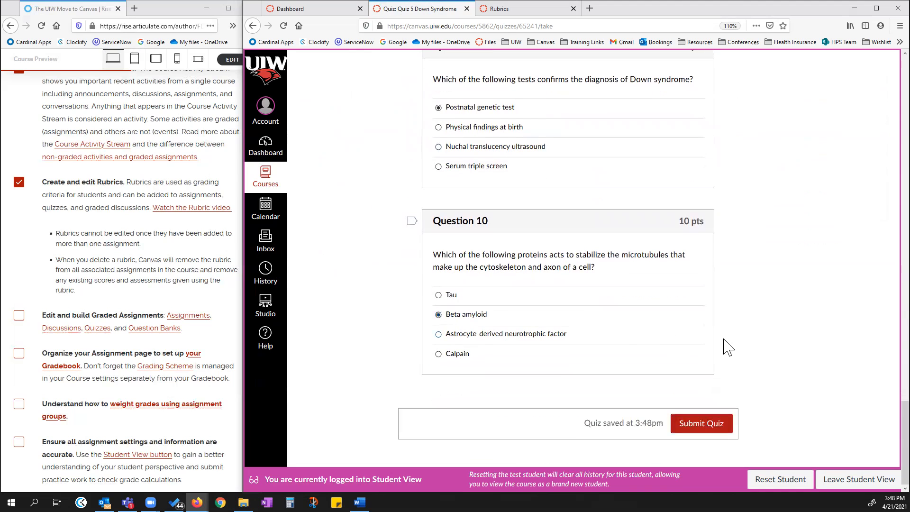
Scroll back through the answers, submit the quiz, and review the scored attempt.
{"action": "scroll", "coordinate": [710, 353], "scroll_direction": "up", "scroll_amount": 5}
{"action": "scroll", "coordinate": [716, 355], "scroll_direction": "up", "scroll_amount": 20}
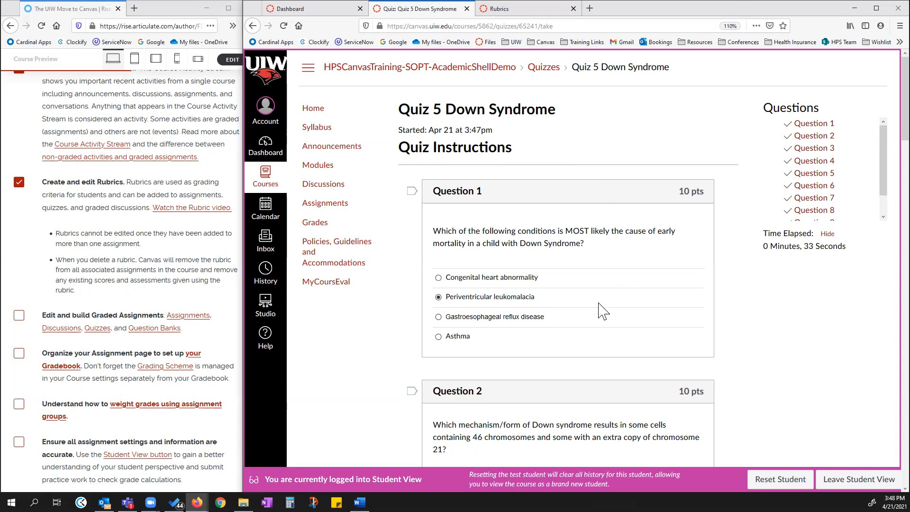
{"action": "scroll", "coordinate": [599, 310], "scroll_direction": "down", "scroll_amount": 3}
{"action": "scroll", "coordinate": [599, 310], "scroll_direction": "up", "scroll_amount": 3}
{"action": "scroll", "coordinate": [580, 265], "scroll_direction": "down", "scroll_amount": 2}
{"action": "scroll", "coordinate": [615, 114], "scroll_direction": "up", "scroll_amount": 2}
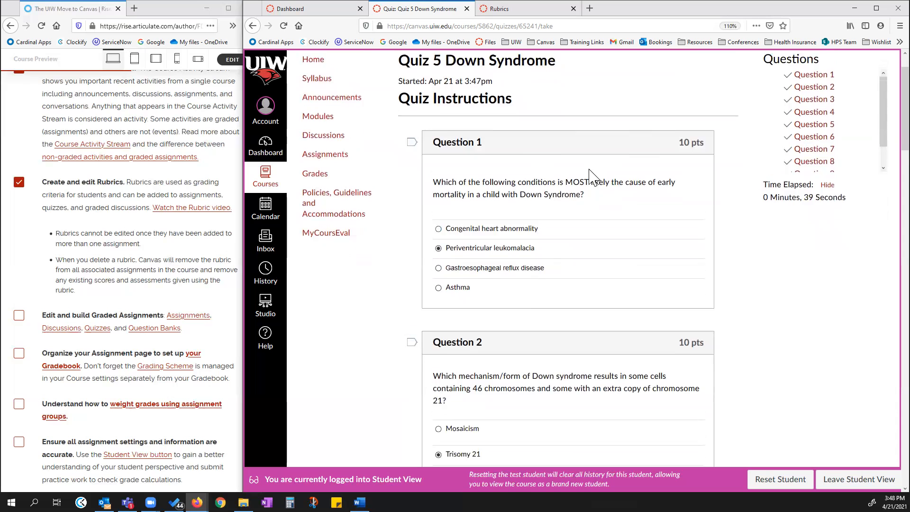
{"action": "scroll", "coordinate": [578, 213], "scroll_direction": "down", "scroll_amount": 20}
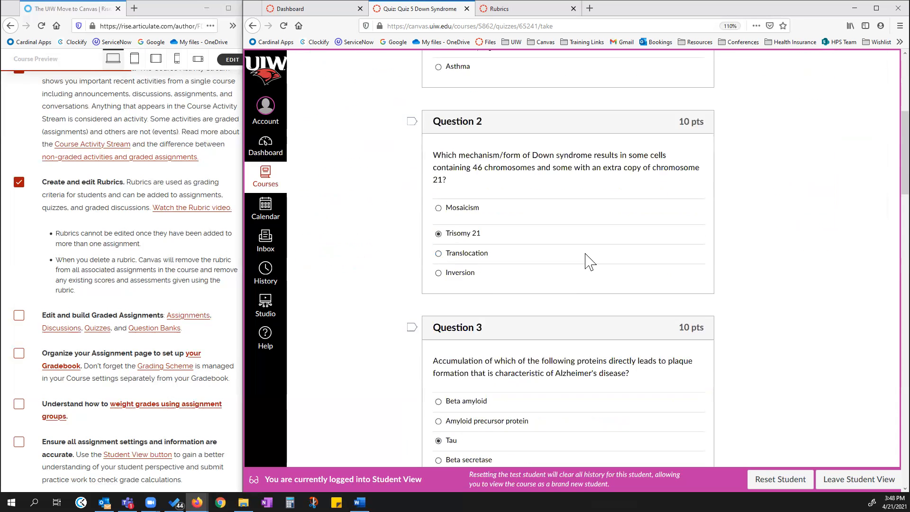
{"action": "scroll", "coordinate": [622, 386], "scroll_direction": "down", "scroll_amount": 2}
{"action": "left_click", "coordinate": [702, 424]}
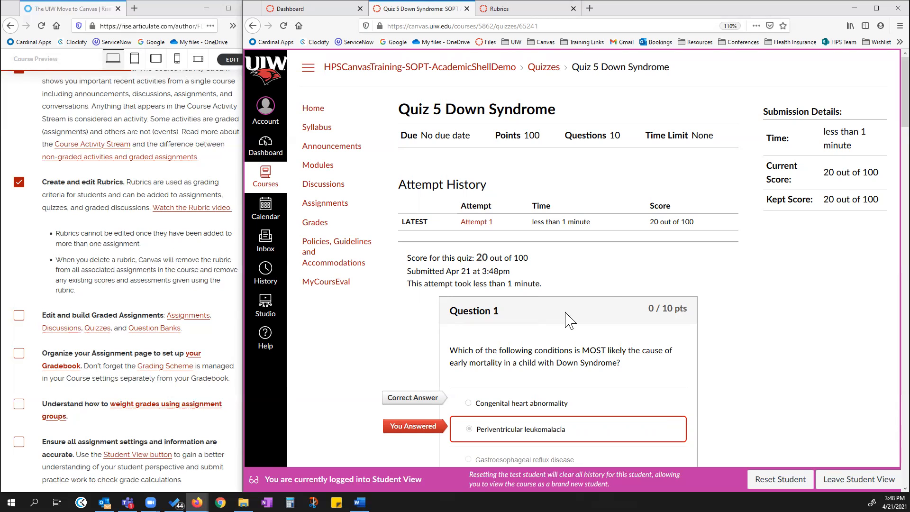
{"action": "scroll", "coordinate": [539, 306], "scroll_direction": "down", "scroll_amount": 1}
{"action": "scroll", "coordinate": [540, 313], "scroll_direction": "down", "scroll_amount": 3}
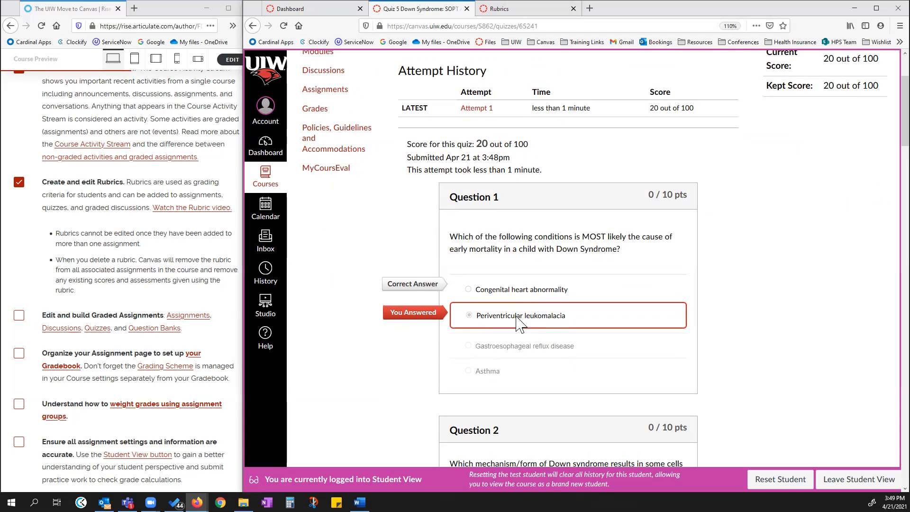
Leave Student View and return to the course Quizzes list.
{"action": "left_click", "coordinate": [827, 479]}
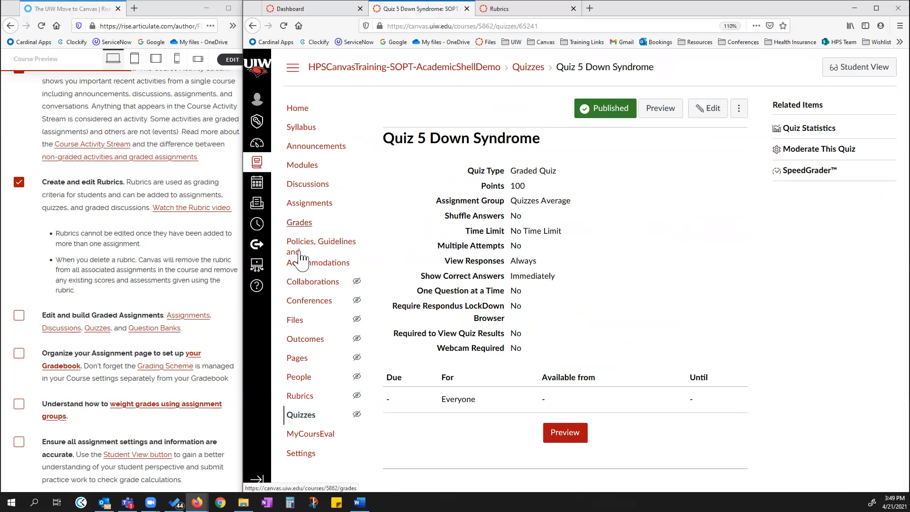
{"action": "left_click", "coordinate": [301, 414]}
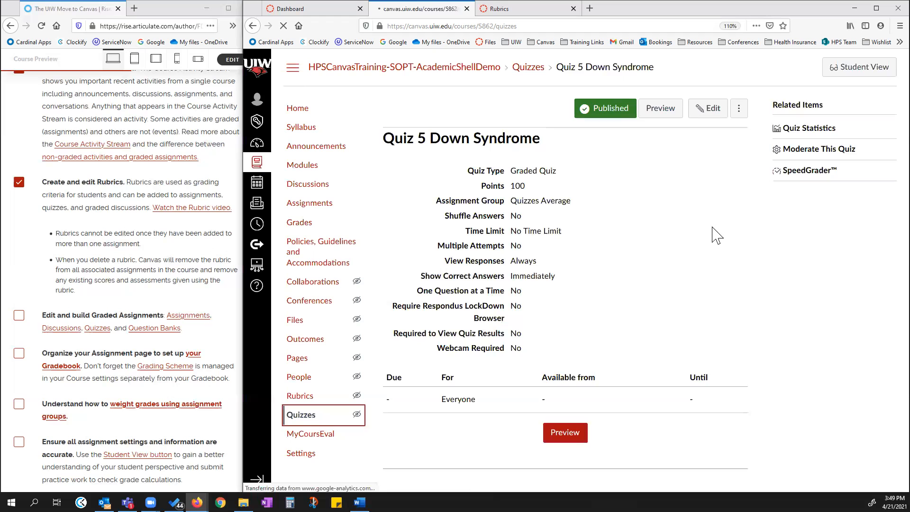
{"action": "scroll", "coordinate": [563, 278], "scroll_direction": "down", "scroll_amount": 10}
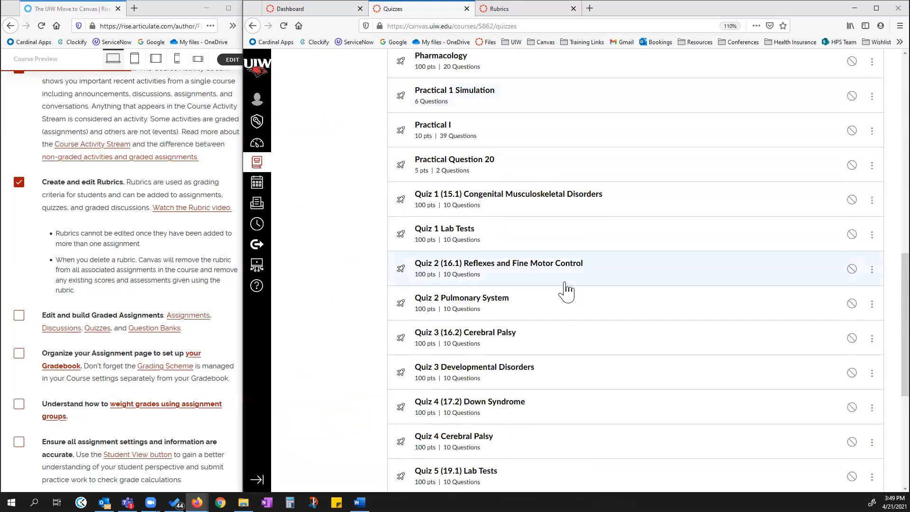
{"action": "scroll", "coordinate": [498, 285], "scroll_direction": "down", "scroll_amount": 3}
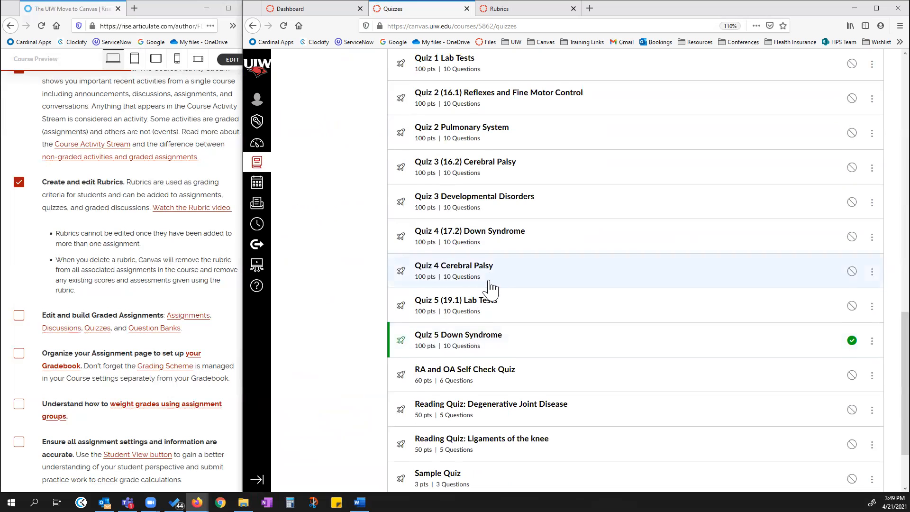
Open Quiz 5 Down Syndrome from the Quizzes list and start editing it.
{"action": "scroll", "coordinate": [473, 270], "scroll_direction": "down", "scroll_amount": 2}
{"action": "left_click", "coordinate": [462, 250]}
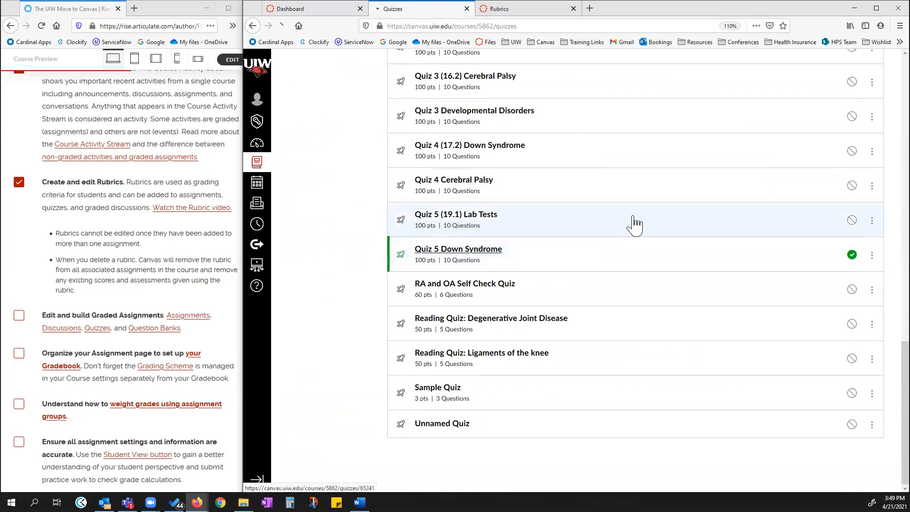
{"action": "left_click", "coordinate": [707, 110]}
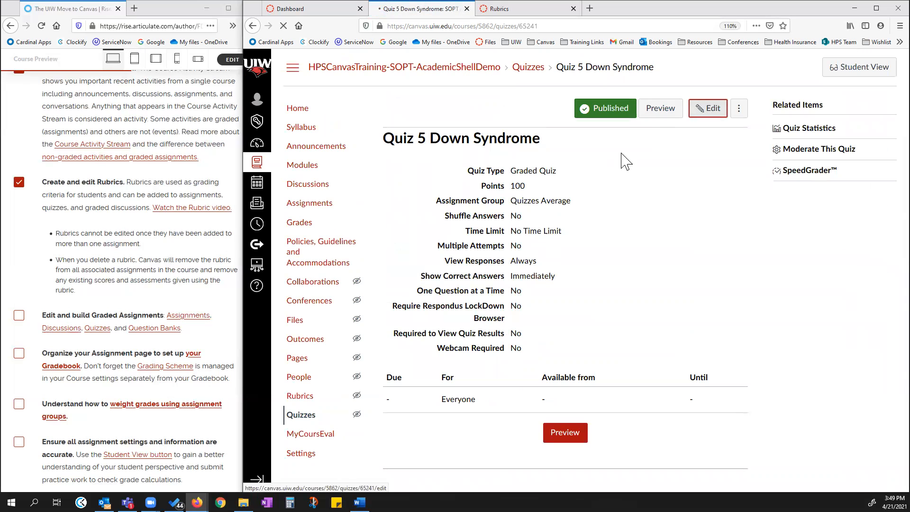
Switch off the options letting students see their quiz responses and the correct answers, and turn both back on.
{"action": "scroll", "coordinate": [653, 239], "scroll_direction": "down", "scroll_amount": 2}
{"action": "scroll", "coordinate": [592, 237], "scroll_direction": "down", "scroll_amount": 4}
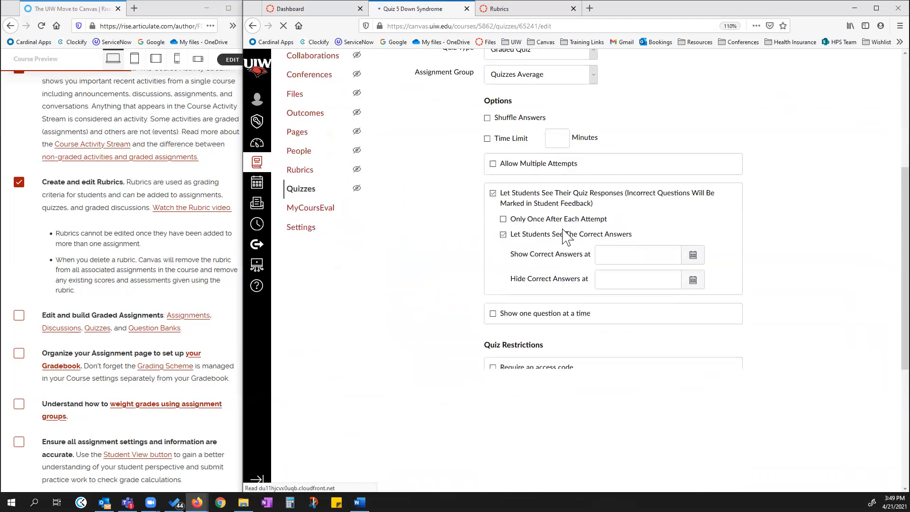
{"action": "scroll", "coordinate": [494, 244], "scroll_direction": "down", "scroll_amount": 4}
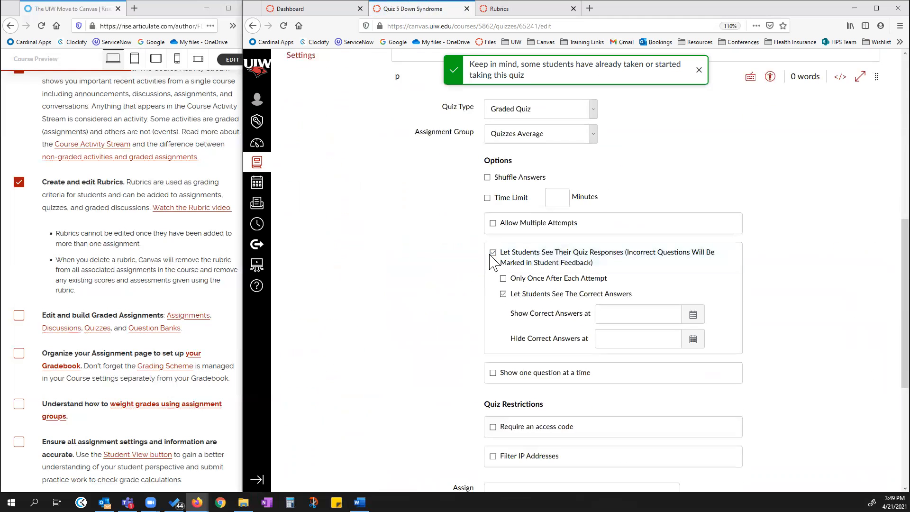
{"action": "left_click", "coordinate": [503, 294]}
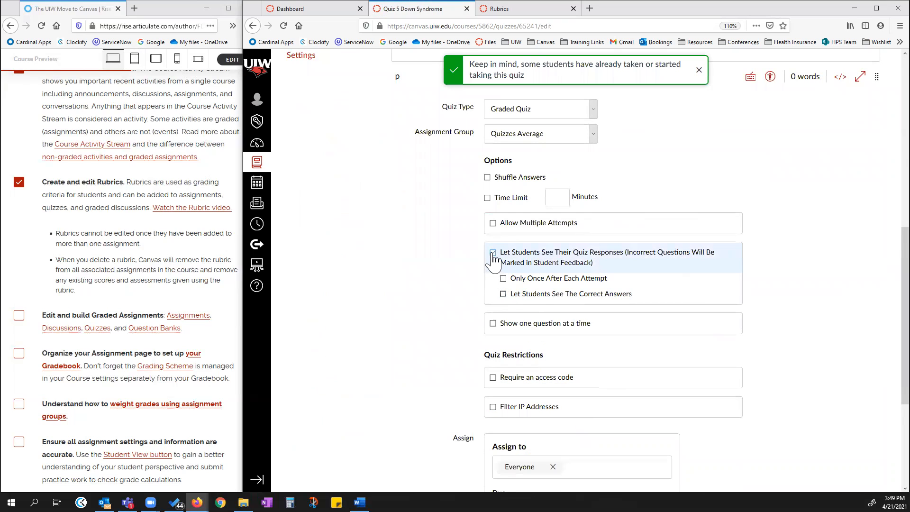
{"action": "left_click", "coordinate": [493, 254]}
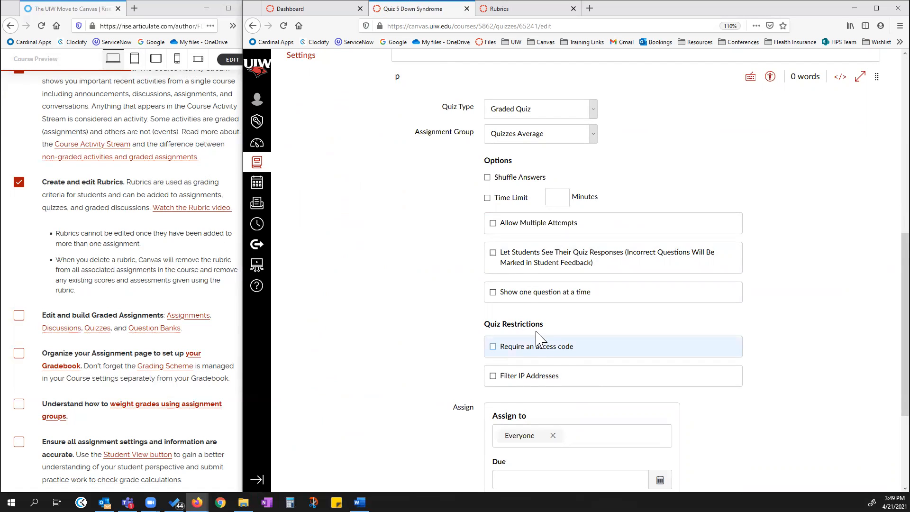
{"action": "left_click", "coordinate": [493, 253]}
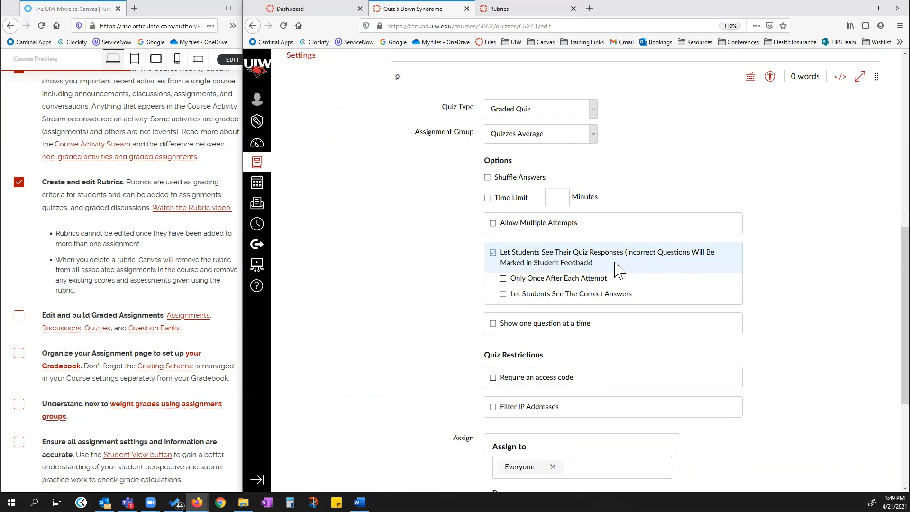
{"action": "scroll", "coordinate": [616, 268], "scroll_direction": "down", "scroll_amount": 5}
{"action": "scroll", "coordinate": [507, 182], "scroll_direction": "up", "scroll_amount": 2}
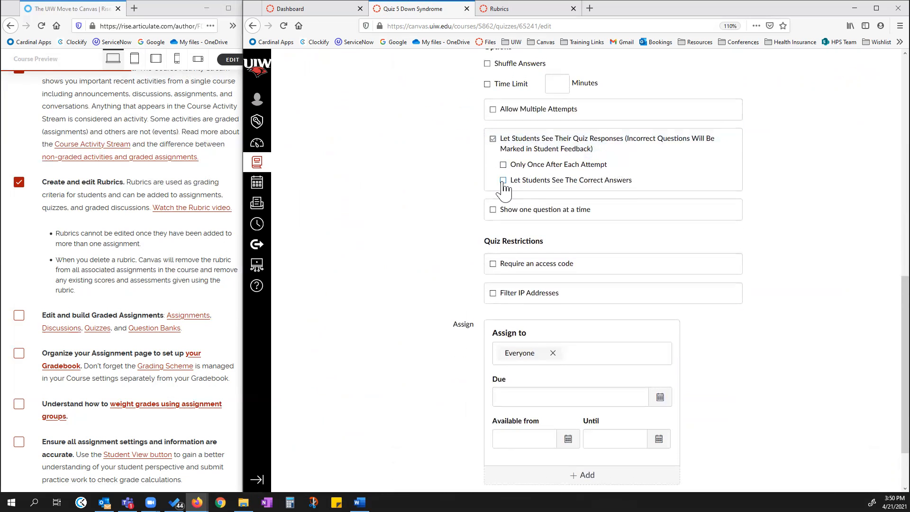
{"action": "left_click", "coordinate": [503, 181]}
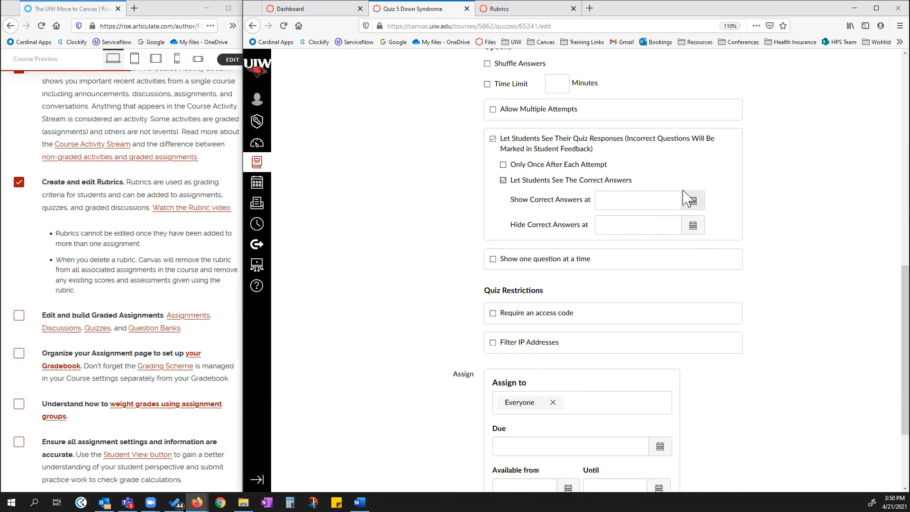
Set the quiz's Available from date to Apr 21 at 12pm.
{"action": "scroll", "coordinate": [805, 289], "scroll_direction": "down", "scroll_amount": 3}
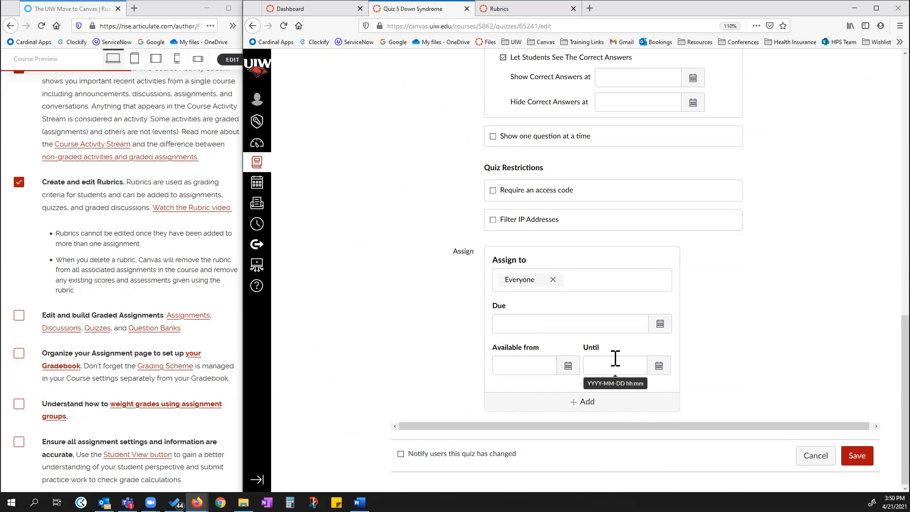
{"action": "scroll", "coordinate": [615, 357], "scroll_direction": "up", "scroll_amount": 4}
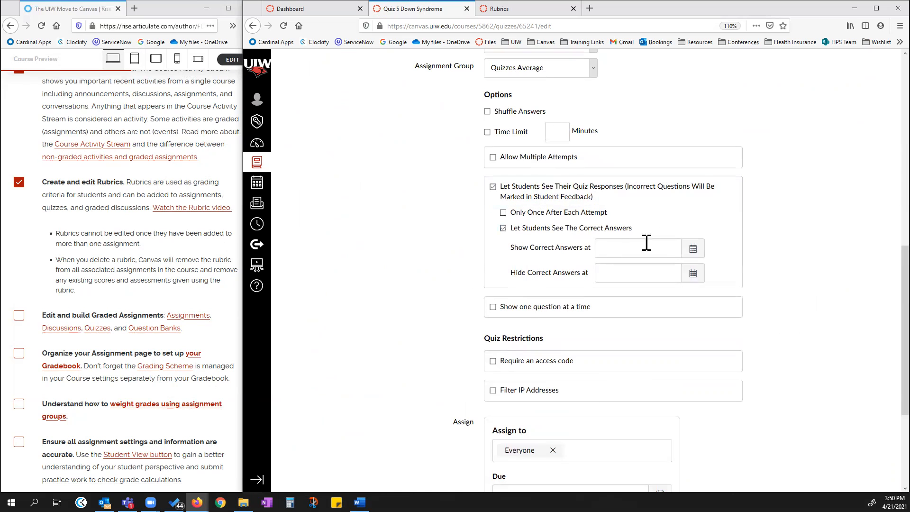
{"action": "scroll", "coordinate": [663, 371], "scroll_direction": "down", "scroll_amount": 2}
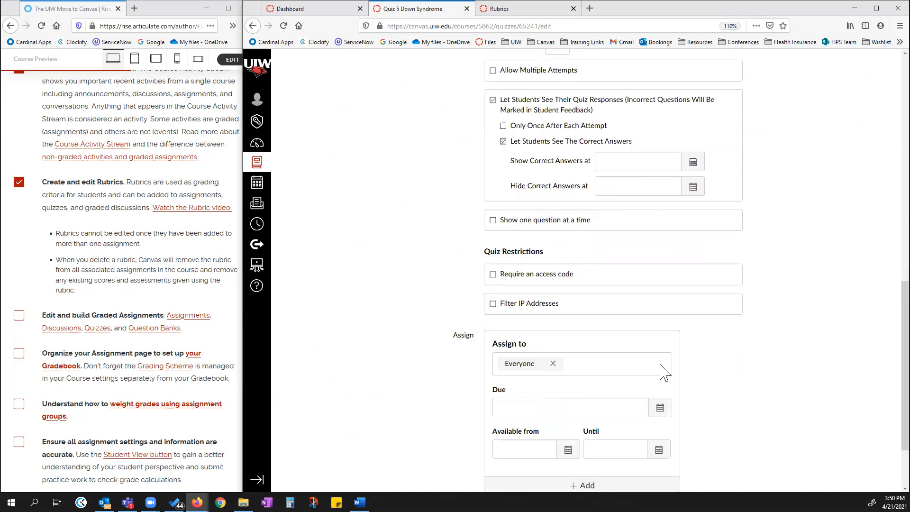
{"action": "scroll", "coordinate": [663, 372], "scroll_direction": "down", "scroll_amount": 2}
{"action": "left_click", "coordinate": [567, 365]}
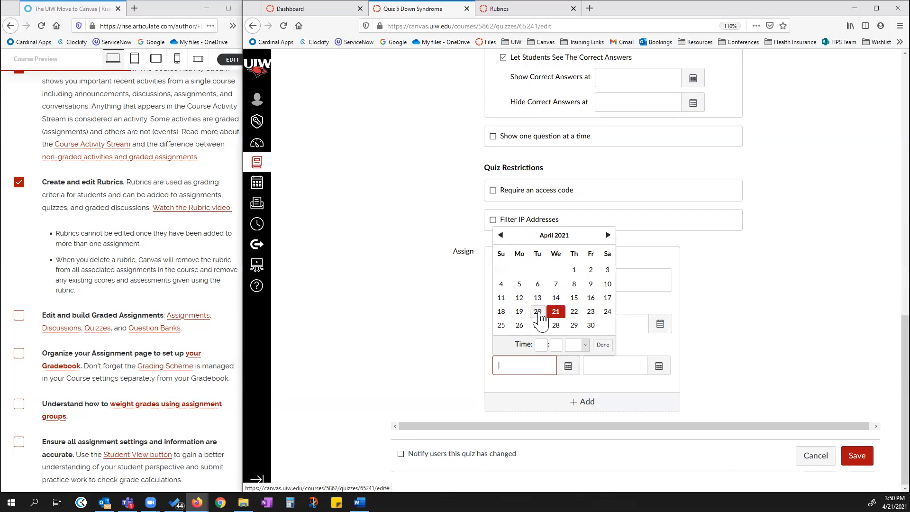
{"action": "left_click", "coordinate": [541, 344]}
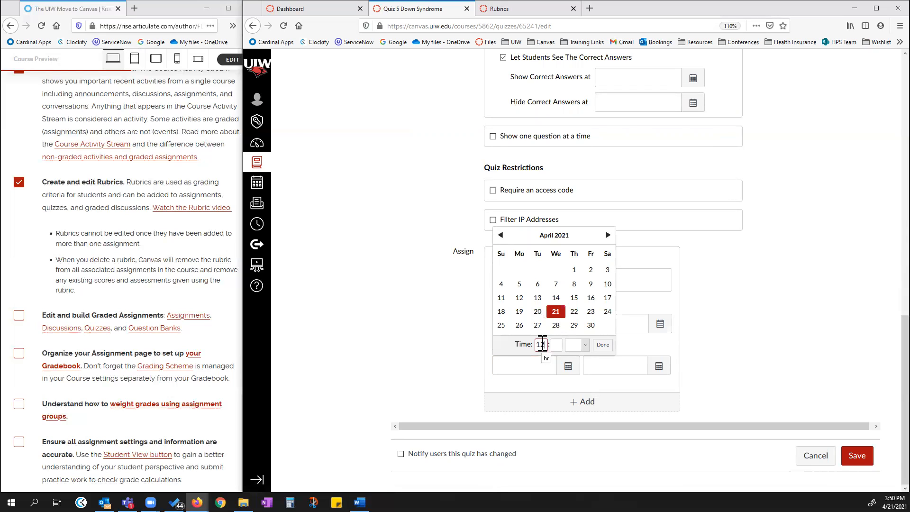
{"action": "left_click", "coordinate": [557, 345]}
{"action": "left_click", "coordinate": [600, 344]}
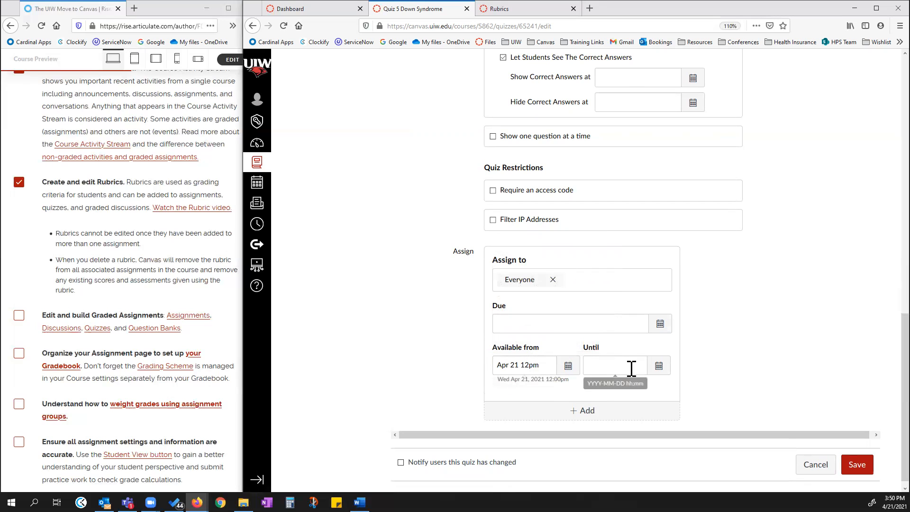
Set the quiz's Until date to Apr 21 at 3:45pm.
{"action": "left_click", "coordinate": [664, 368]}
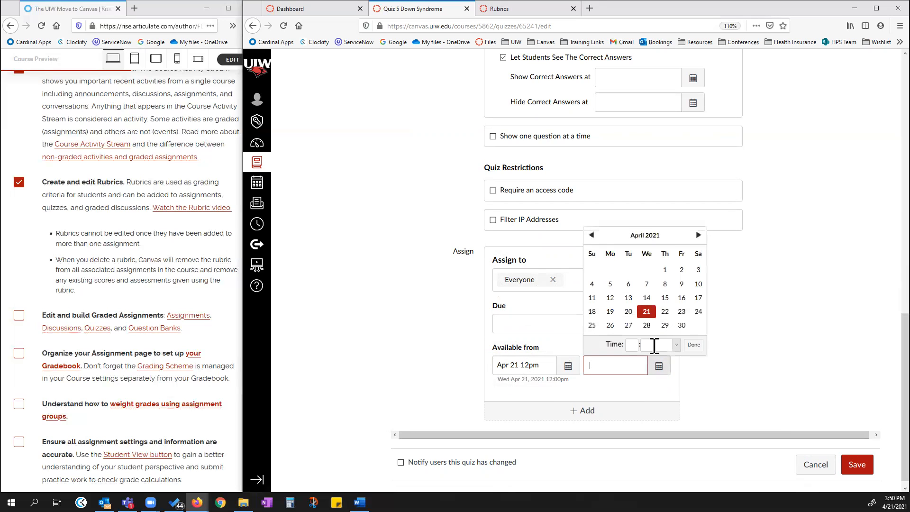
{"action": "left_click", "coordinate": [633, 345]}
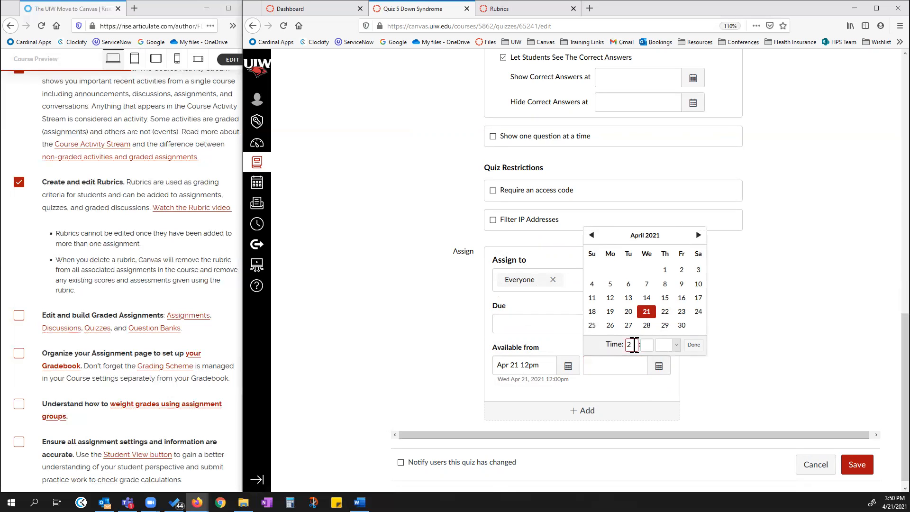
{"action": "type", "text": "200"}
{"action": "left_click", "coordinate": [650, 346]}
{"action": "left_click_drag", "start_coordinate": [635, 346], "coordinate": [611, 345]}
{"action": "type", "text": "345"}
{"action": "key", "text": "BackSpace"}
{"action": "key", "text": "BackSpace"}
{"action": "left_click", "coordinate": [649, 346]}
{"action": "type", "text": "45"}
{"action": "left_click", "coordinate": [693, 345]}
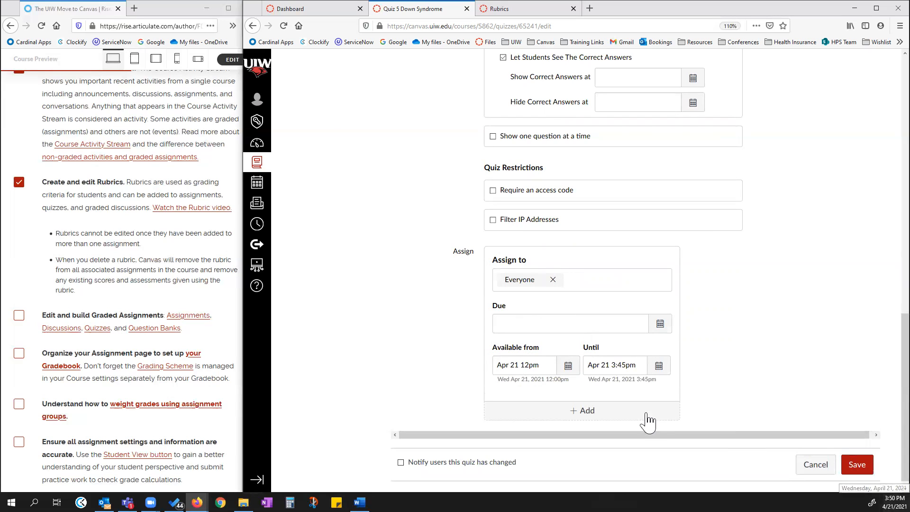
Set the quiz's Due date to Apr 21 at 1:30pm.
{"action": "left_click", "coordinate": [657, 322]}
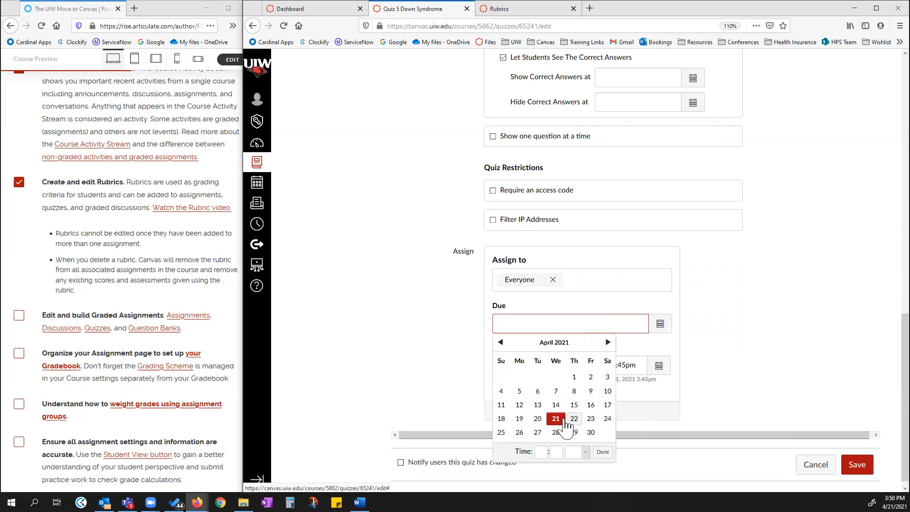
{"action": "left_click", "coordinate": [545, 452]}
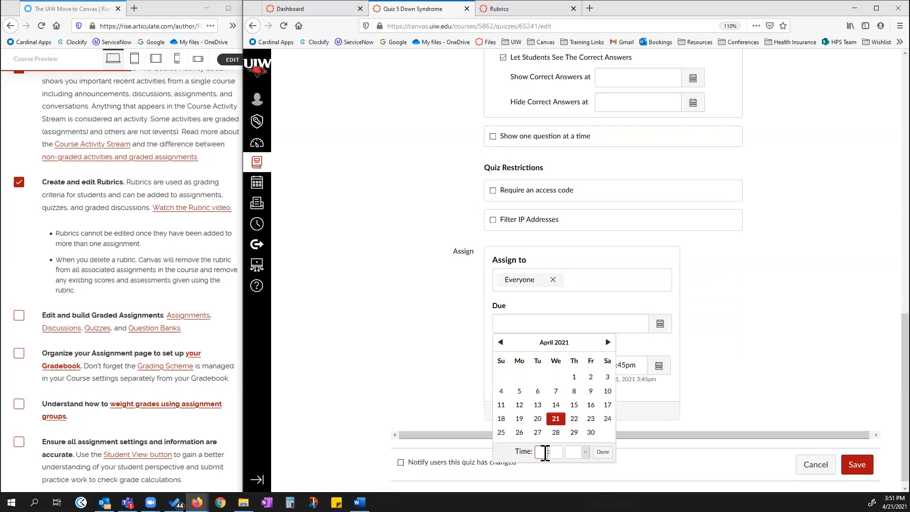
{"action": "type", "text": "1"}
{"action": "left_click", "coordinate": [556, 452]}
{"action": "type", "text": "30"}
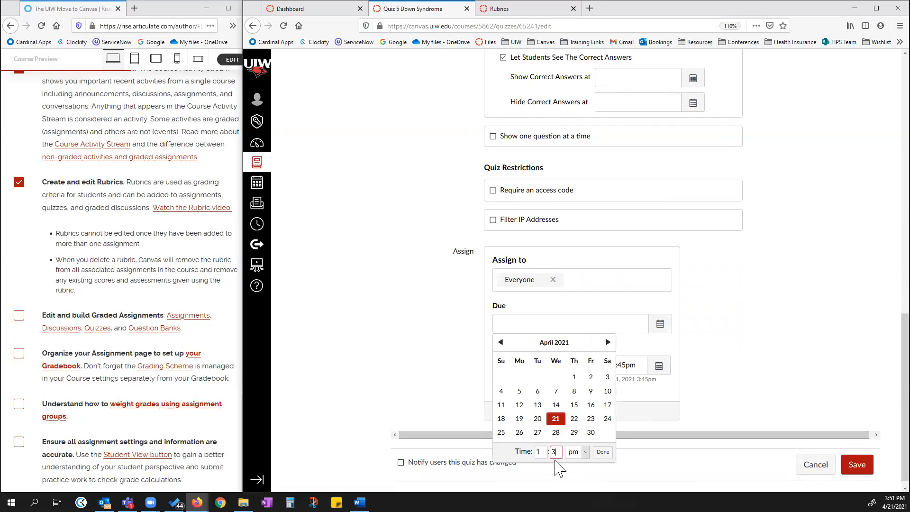
{"action": "left_click", "coordinate": [602, 452]}
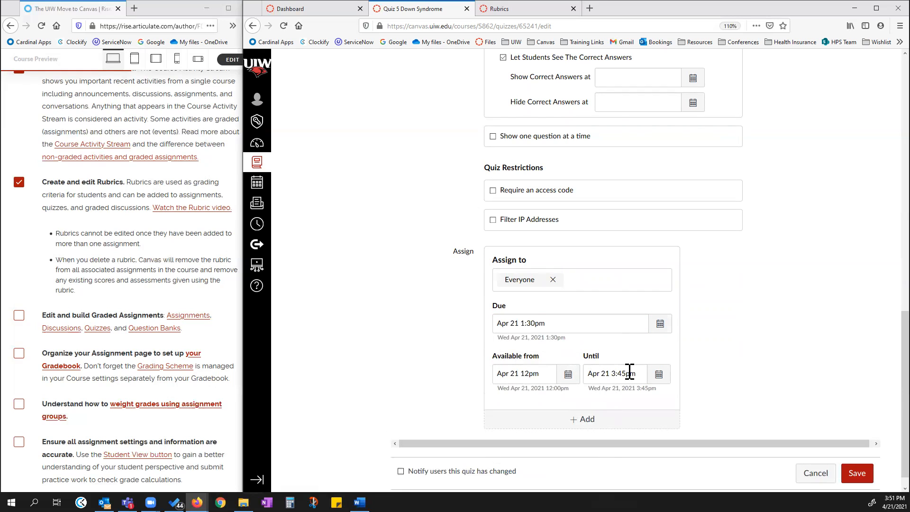
Change the quiz's Due time to 3:45pm on Apr 21.
{"action": "left_click", "coordinate": [659, 323]}
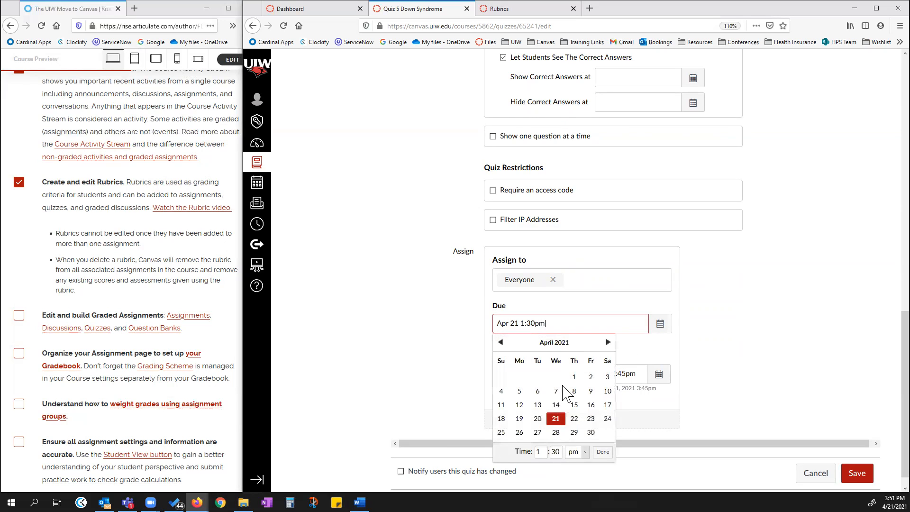
{"action": "left_click", "coordinate": [523, 452]}
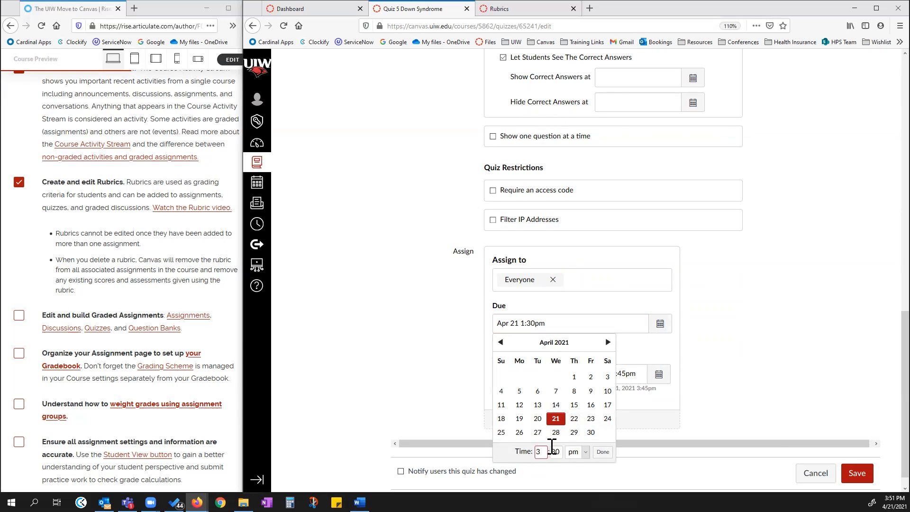
{"action": "type", "text": "3"}
{"action": "left_click", "coordinate": [553, 451]}
{"action": "type", "text": "45"}
{"action": "left_click", "coordinate": [602, 452]}
Set the Show Correct Answers at date to Apr 21, 2021, and clear the field again.
{"action": "scroll", "coordinate": [614, 212], "scroll_direction": "up", "scroll_amount": 5}
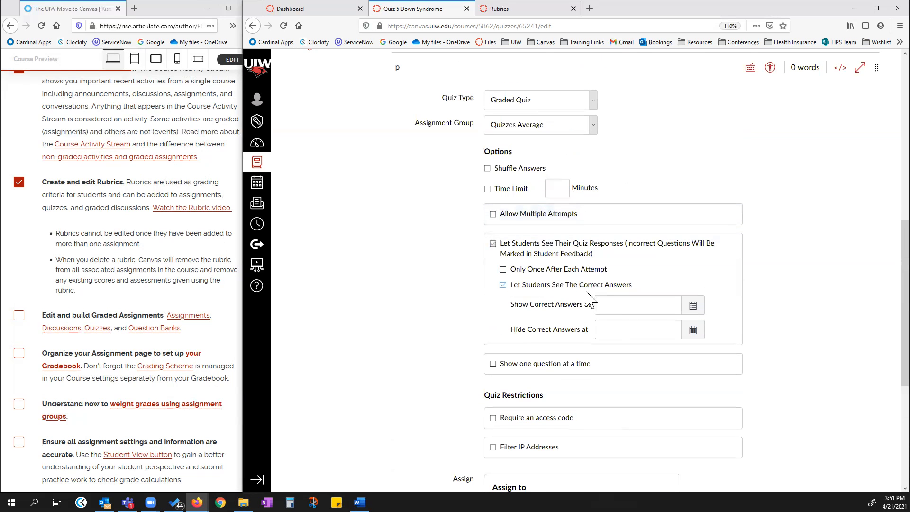
{"action": "left_click", "coordinate": [692, 305]}
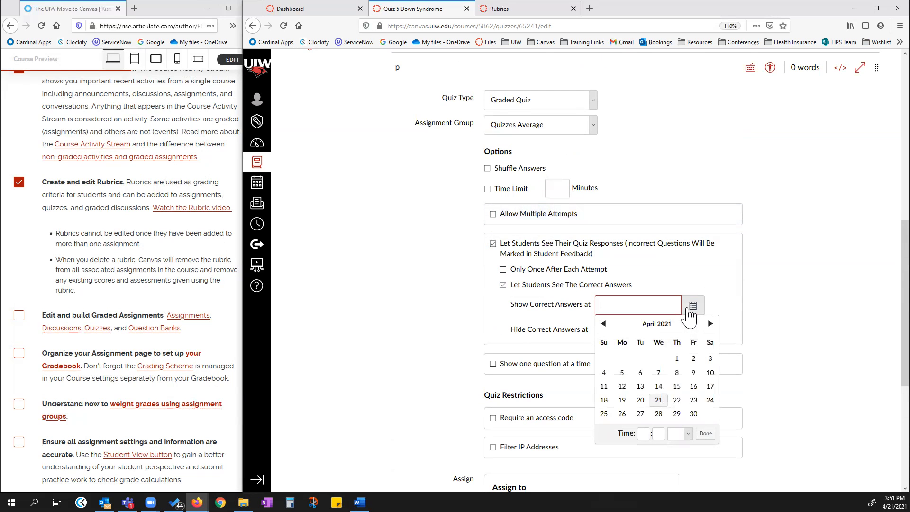
{"action": "left_click", "coordinate": [658, 401]}
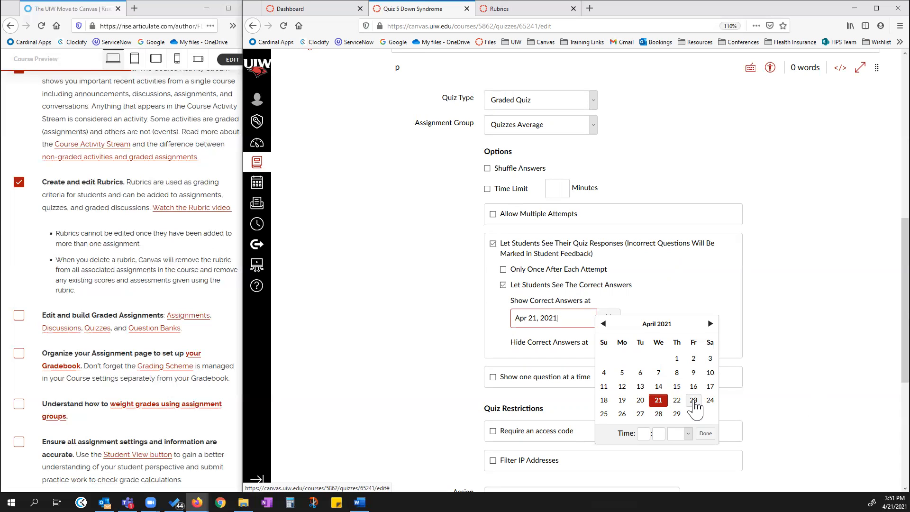
{"action": "left_click", "coordinate": [720, 325]}
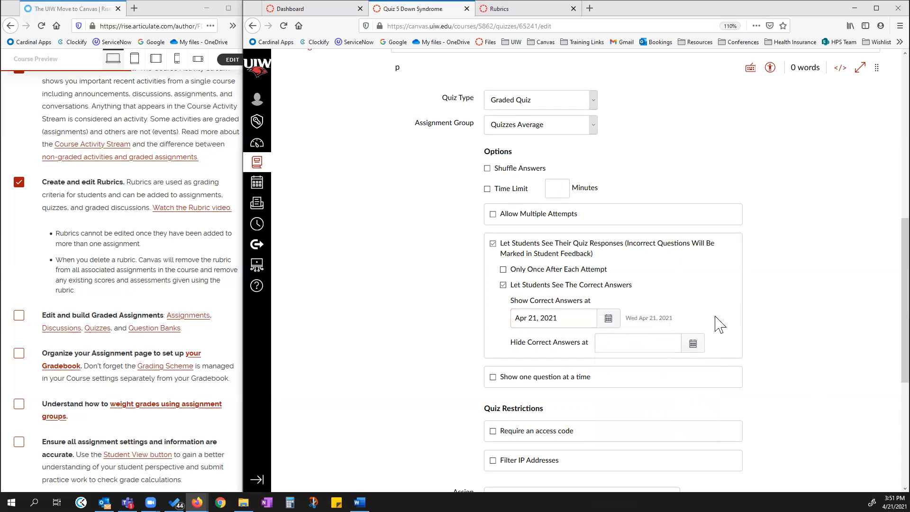
{"action": "left_click_drag", "start_coordinate": [578, 318], "coordinate": [421, 318]}
{"action": "key", "text": "BackSpace"}
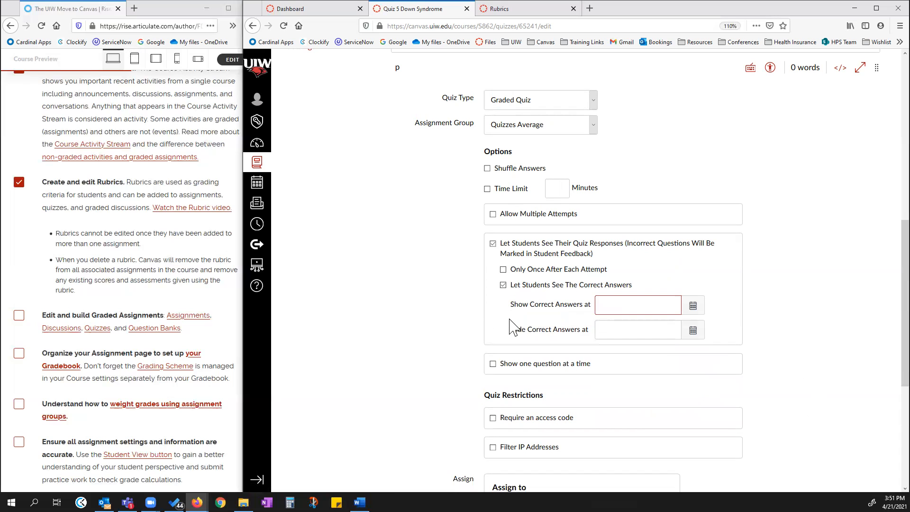
Disable the student quiz-response option, then re-enable it together with letting students see the correct answers.
{"action": "left_click", "coordinate": [493, 243]}
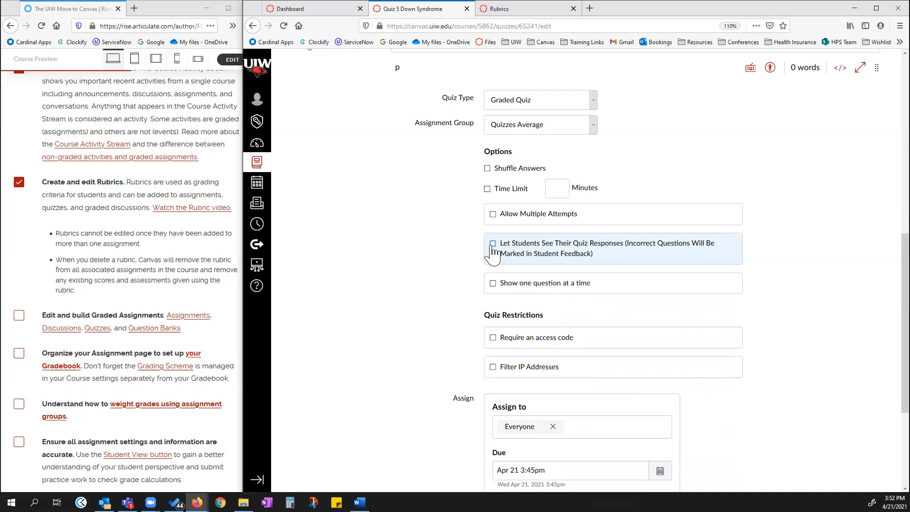
{"action": "scroll", "coordinate": [459, 421], "scroll_direction": "down", "scroll_amount": 4}
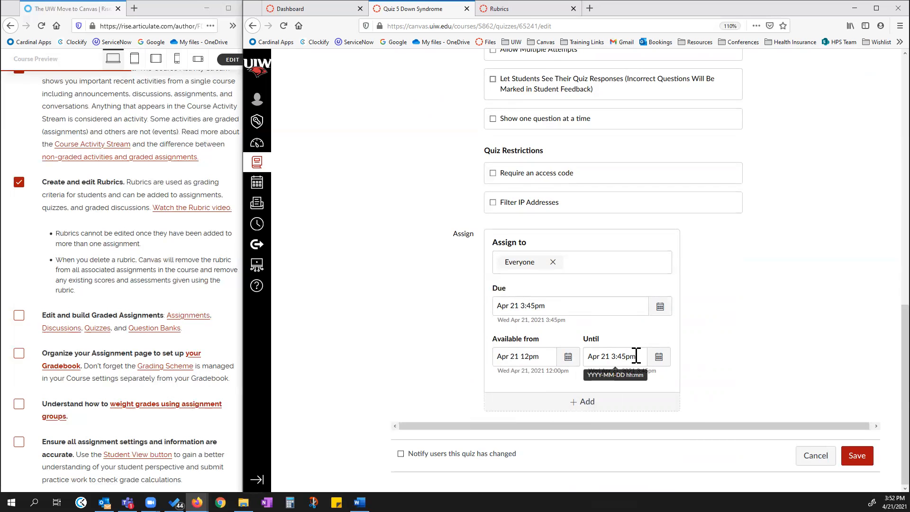
{"action": "scroll", "coordinate": [751, 364], "scroll_direction": "up", "scroll_amount": 10}
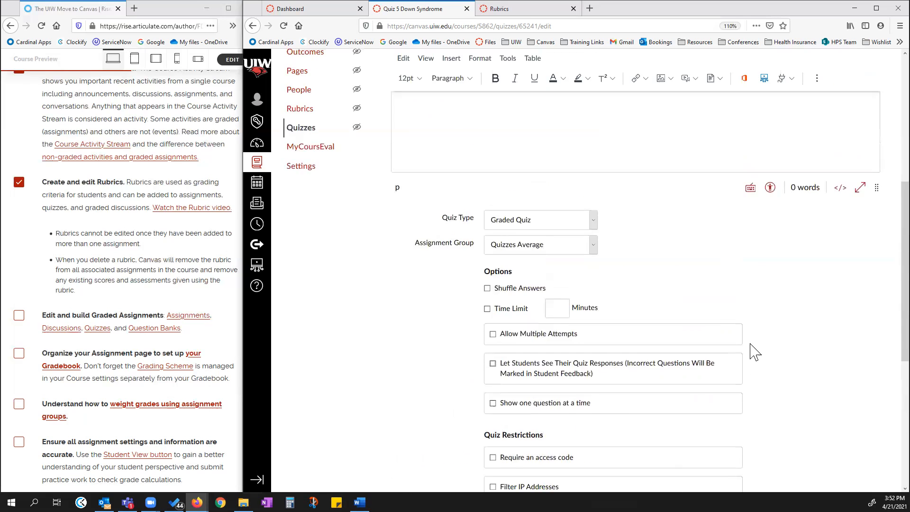
{"action": "scroll", "coordinate": [627, 318], "scroll_direction": "down", "scroll_amount": 6}
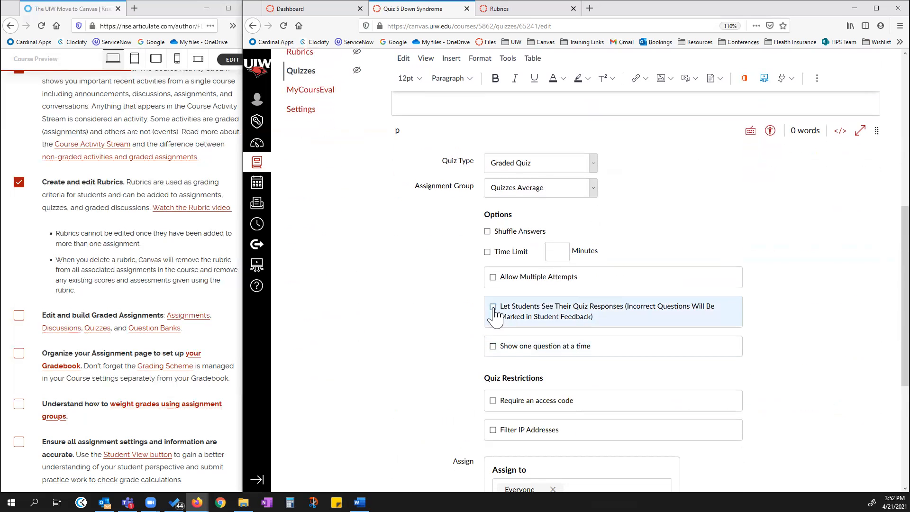
{"action": "left_click", "coordinate": [493, 307]}
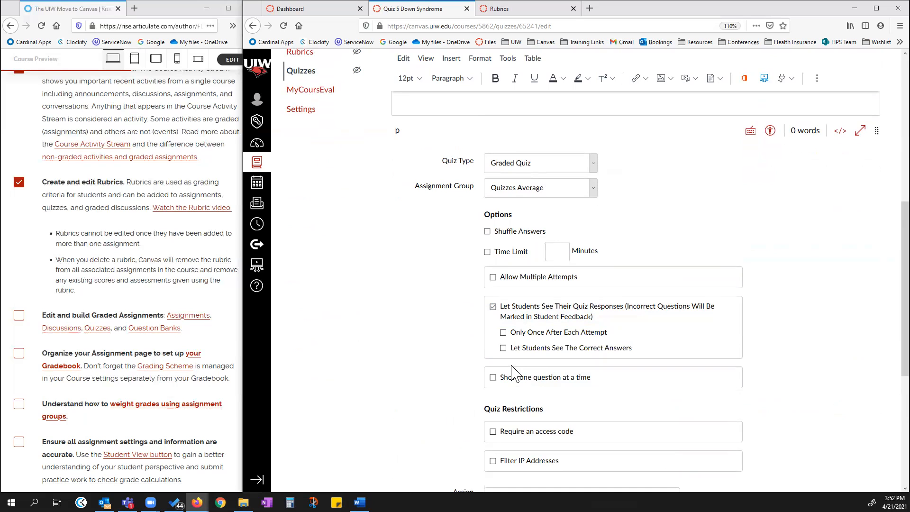
{"action": "left_click", "coordinate": [503, 347]}
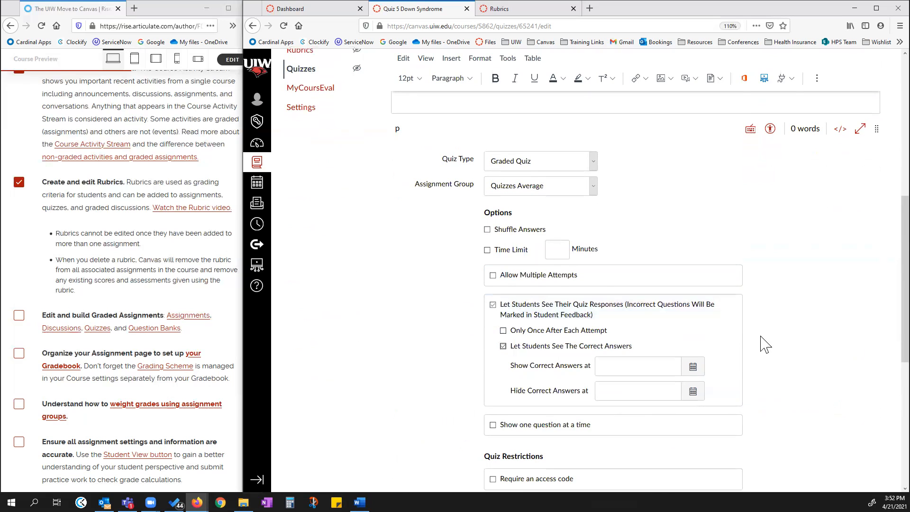
Set the Show Correct Answers at date to Apr 21, 2021 at 3:50 pm.
{"action": "scroll", "coordinate": [572, 337], "scroll_direction": "down", "scroll_amount": 2}
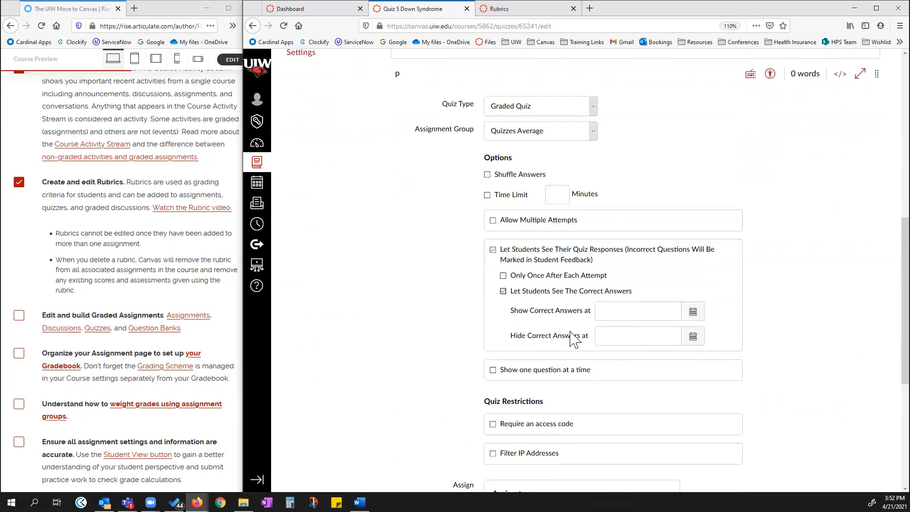
{"action": "left_click", "coordinate": [693, 312]}
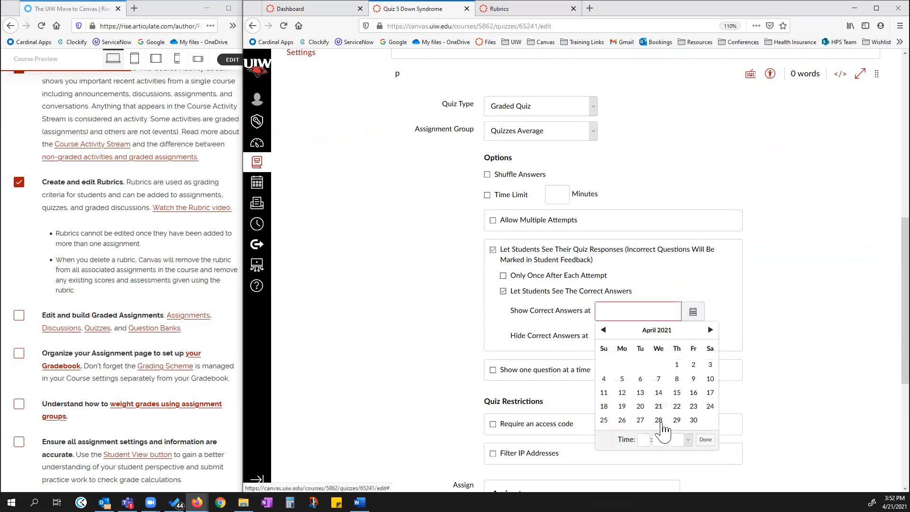
{"action": "left_click", "coordinate": [647, 440]}
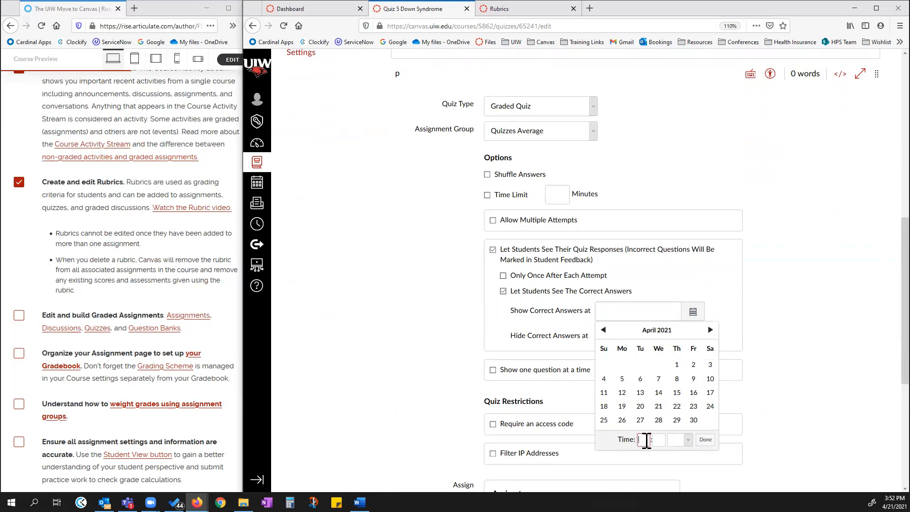
{"action": "type", "text": "3"}
{"action": "key", "text": "Tab"}
{"action": "type", "text": "50"}
{"action": "left_click", "coordinate": [706, 441]}
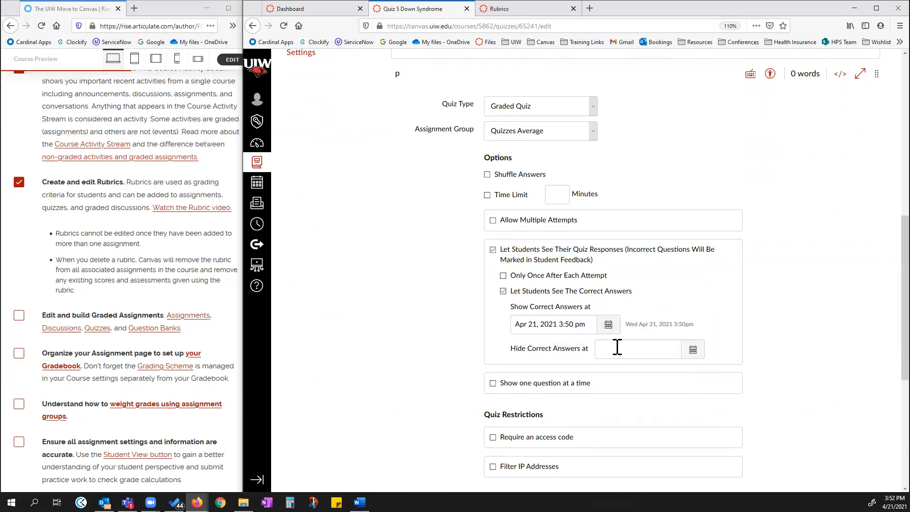
Save the quiz settings.
{"action": "scroll", "coordinate": [670, 329], "scroll_direction": "down", "scroll_amount": 3}
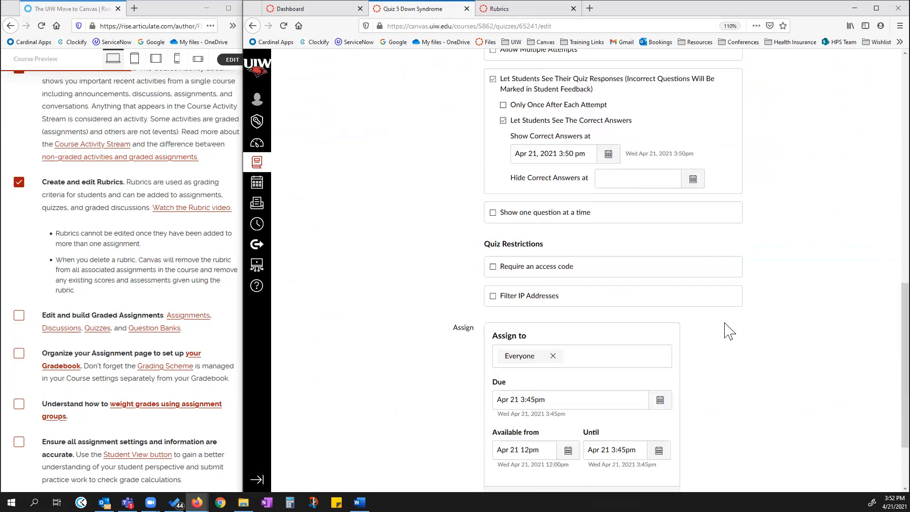
{"action": "scroll", "coordinate": [728, 330], "scroll_direction": "down", "scroll_amount": 2}
{"action": "left_click", "coordinate": [850, 455]}
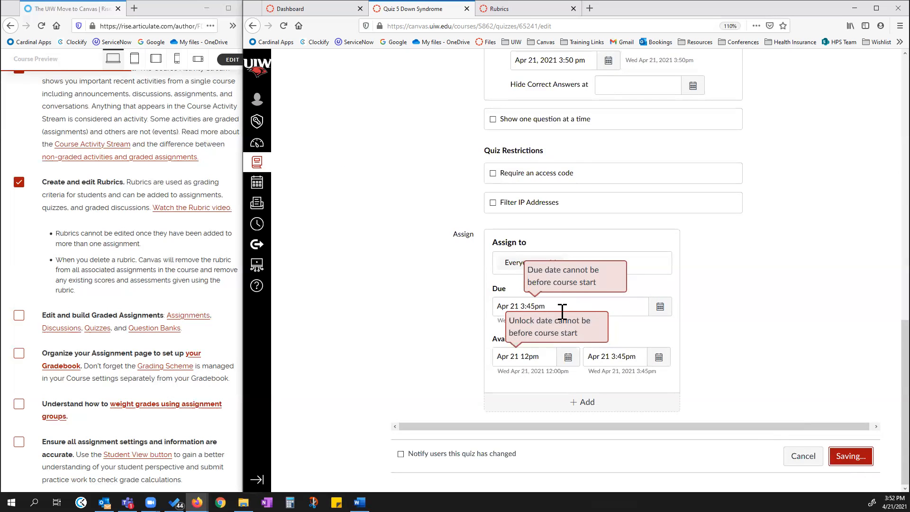
{"action": "scroll", "coordinate": [561, 312], "scroll_direction": "up", "scroll_amount": 6}
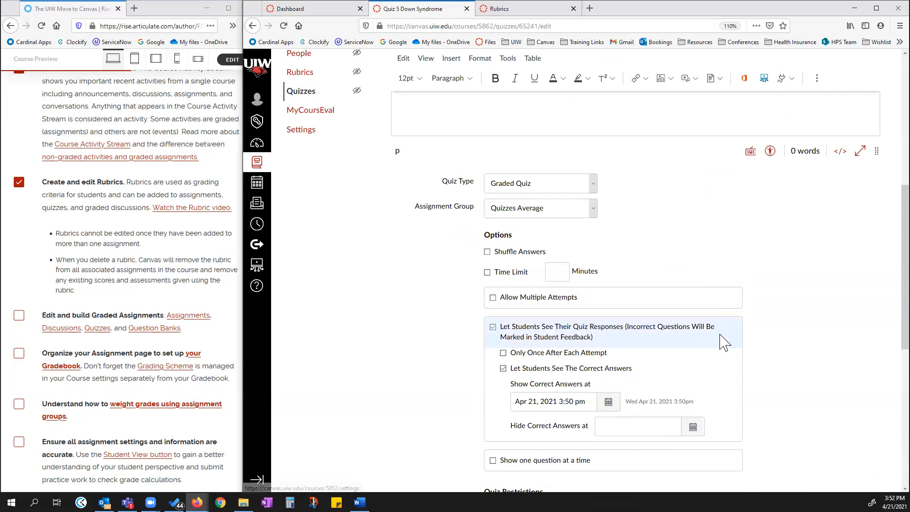
{"action": "scroll", "coordinate": [719, 341], "scroll_direction": "down", "scroll_amount": 6}
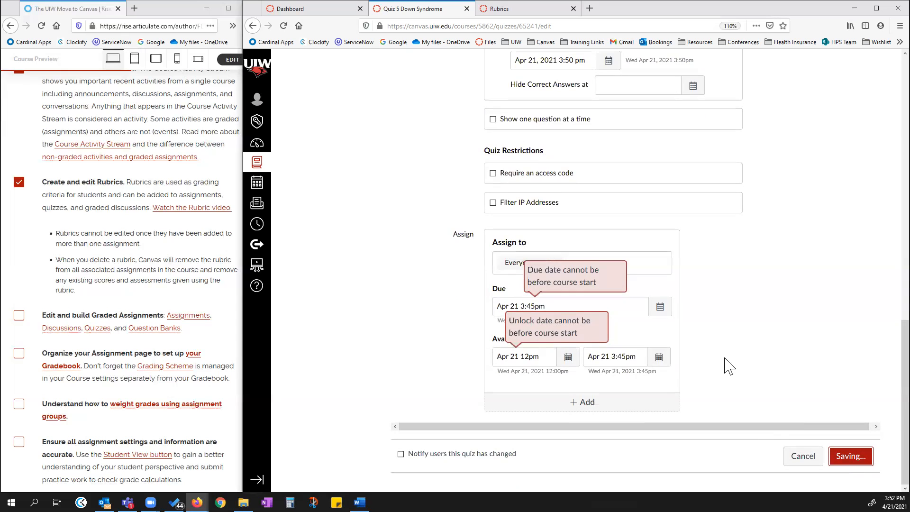
{"action": "scroll", "coordinate": [682, 376], "scroll_direction": "up", "scroll_amount": 10}
{"action": "scroll", "coordinate": [641, 299], "scroll_direction": "down", "scroll_amount": 3}
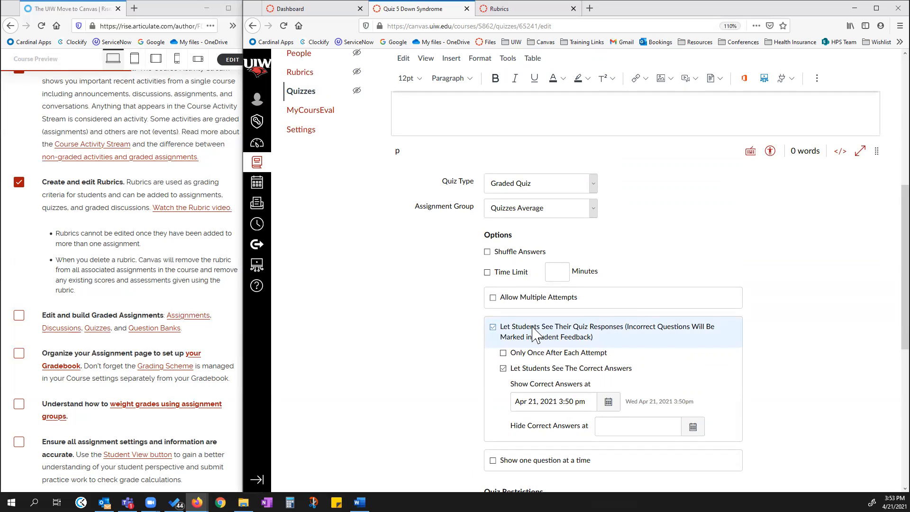
Open the university account's People list from the Admin area and search it for a user by first name.
{"action": "left_click", "coordinate": [290, 10]}
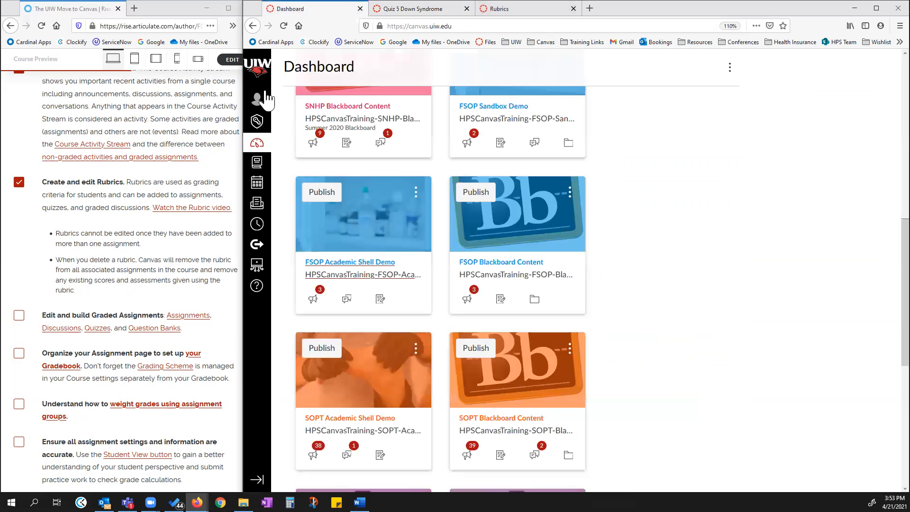
{"action": "left_click", "coordinate": [259, 125]}
{"action": "left_click", "coordinate": [377, 117]}
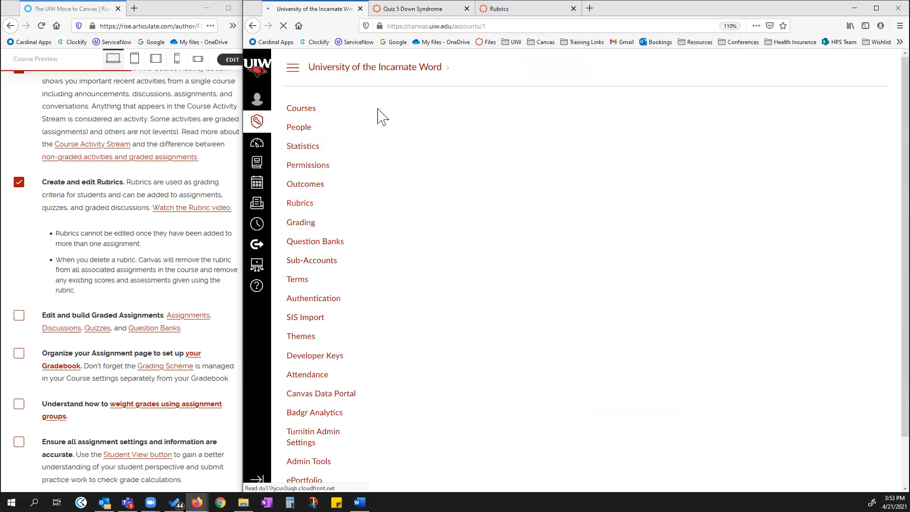
{"action": "left_click", "coordinate": [296, 127]}
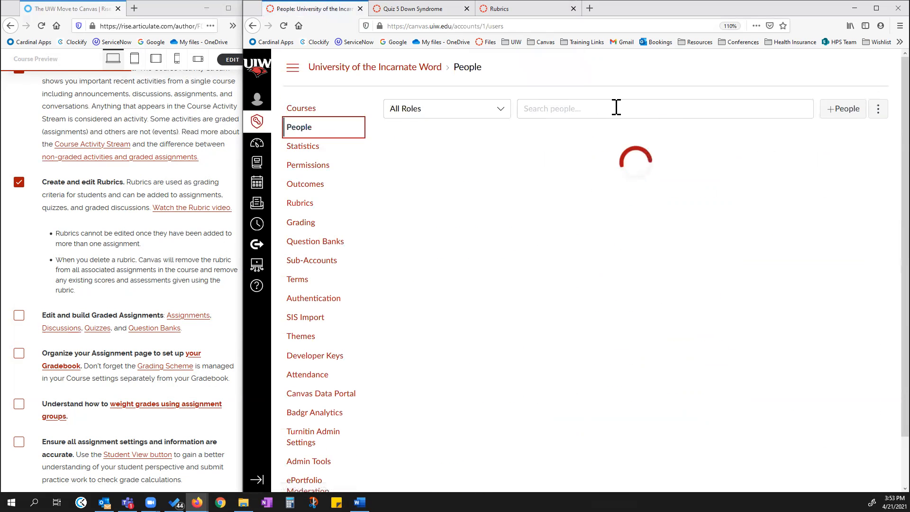
{"action": "left_click", "coordinate": [616, 108]}
{"action": "type", "text": "matt"}
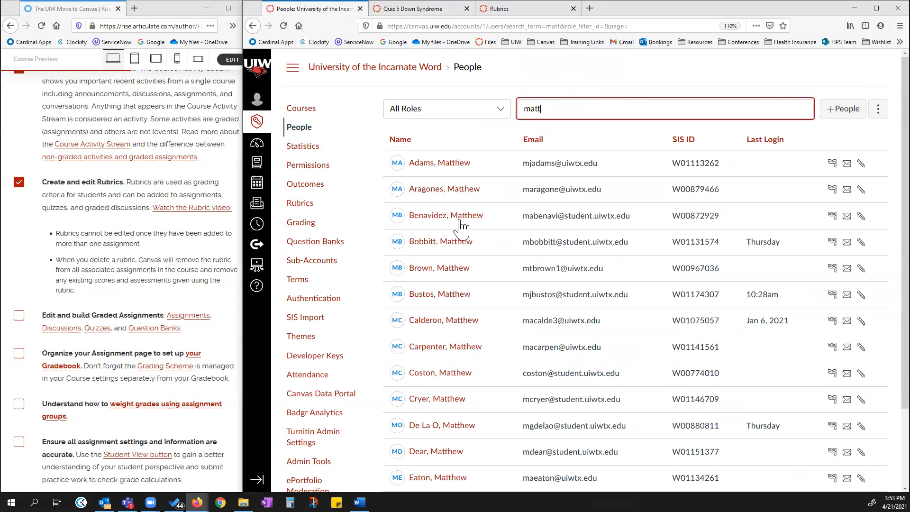
{"action": "scroll", "coordinate": [462, 232], "scroll_direction": "down", "scroll_amount": 3}
{"action": "scroll", "coordinate": [616, 128], "scroll_direction": "up", "scroll_amount": 3}
{"action": "key", "text": "BackSpace"}
{"action": "key", "text": "BackSpace"}
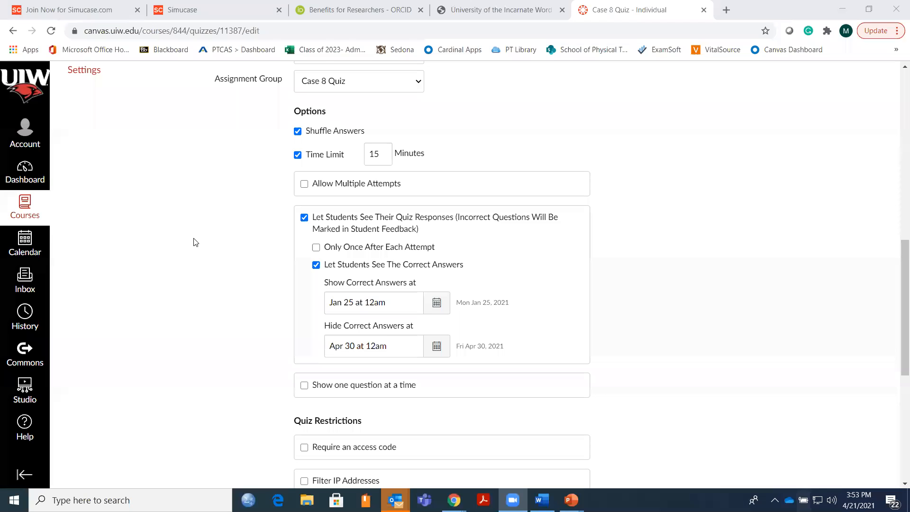
Review the Case 8 Quiz's options, correct-answer show and hide dates, and due and availability dates.
{"action": "scroll", "coordinate": [194, 242], "scroll_direction": "up", "scroll_amount": 1}
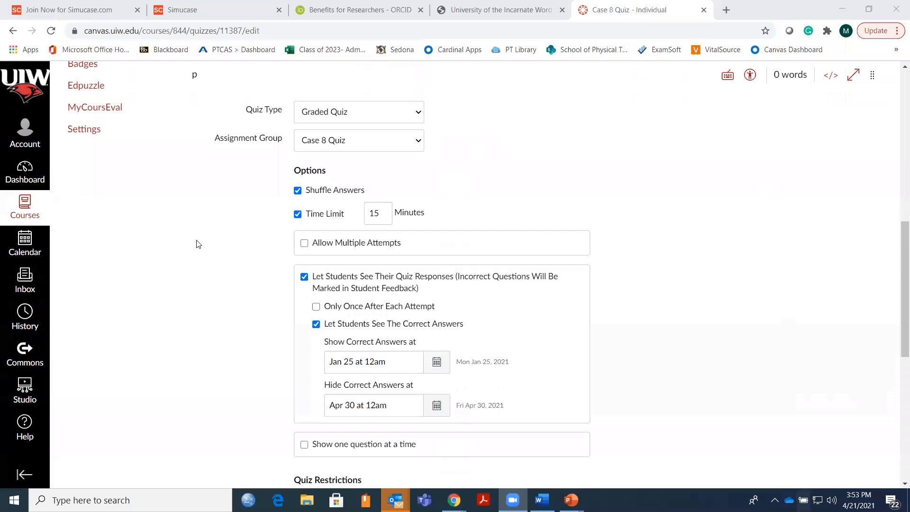
{"action": "scroll", "coordinate": [256, 211], "scroll_direction": "up", "scroll_amount": 7}
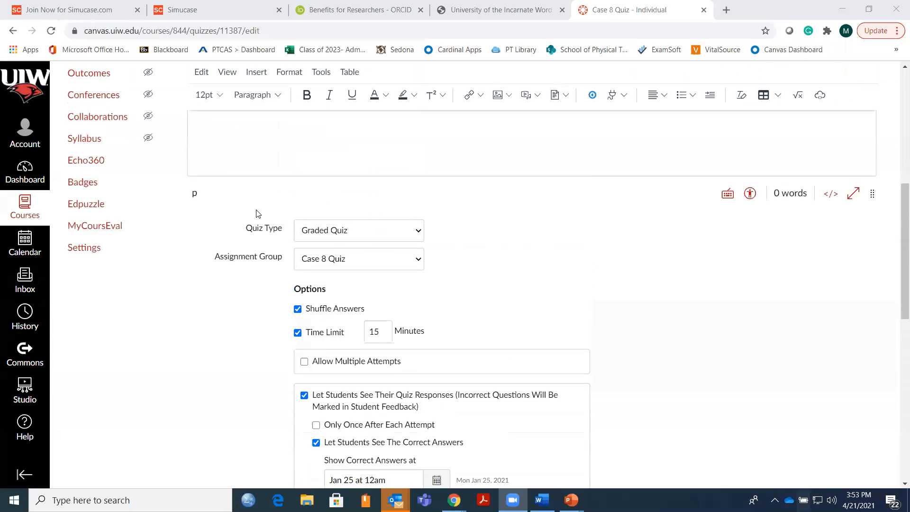
{"action": "scroll", "coordinate": [258, 212], "scroll_direction": "up", "scroll_amount": 3}
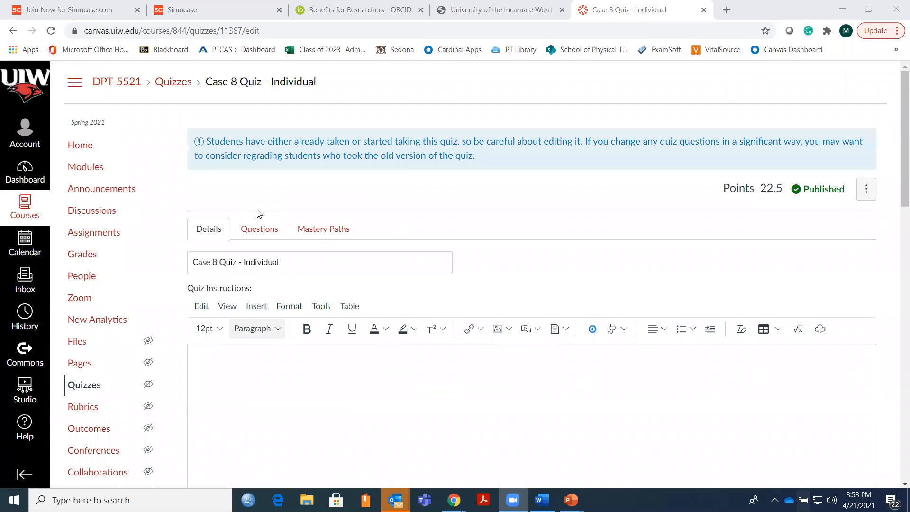
{"action": "scroll", "coordinate": [268, 263], "scroll_direction": "down", "scroll_amount": 9}
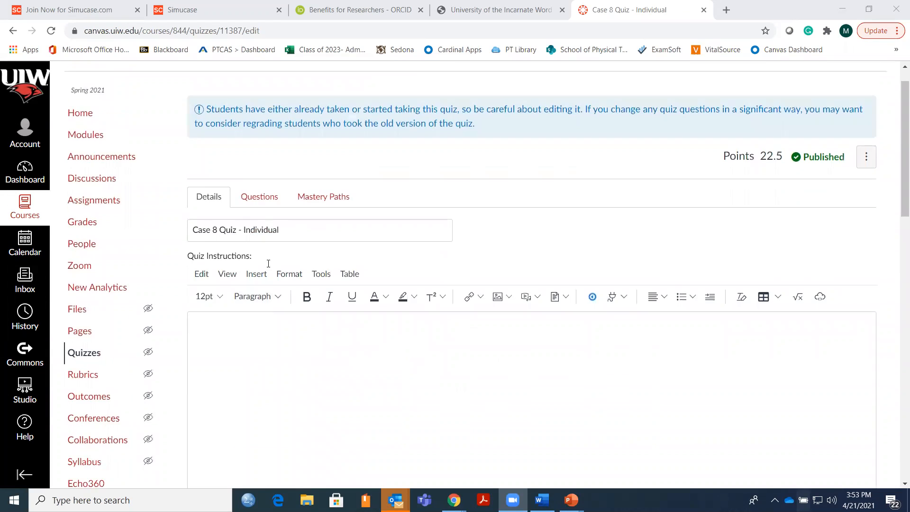
{"action": "scroll", "coordinate": [268, 288], "scroll_direction": "down", "scroll_amount": 2}
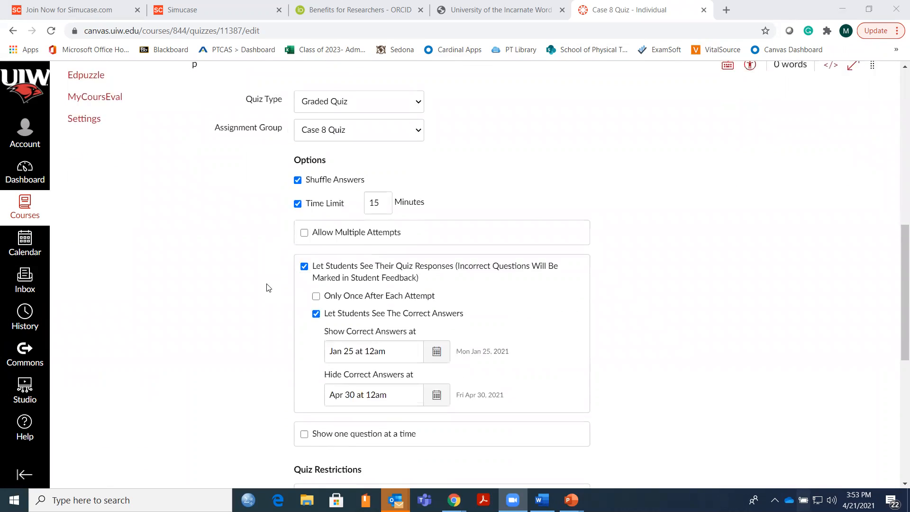
{"action": "scroll", "coordinate": [368, 242], "scroll_direction": "down", "scroll_amount": 1}
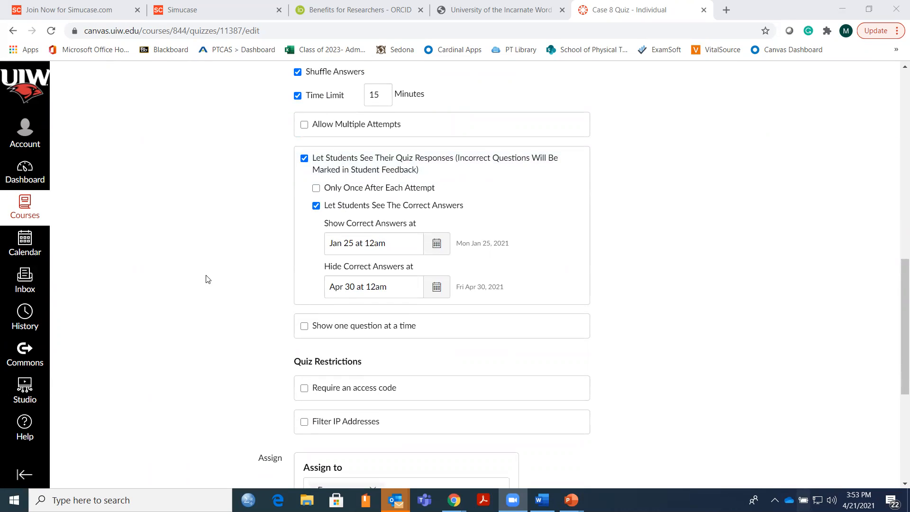
{"action": "scroll", "coordinate": [206, 279], "scroll_direction": "down", "scroll_amount": 1}
{"action": "scroll", "coordinate": [206, 279], "scroll_direction": "down", "scroll_amount": 2}
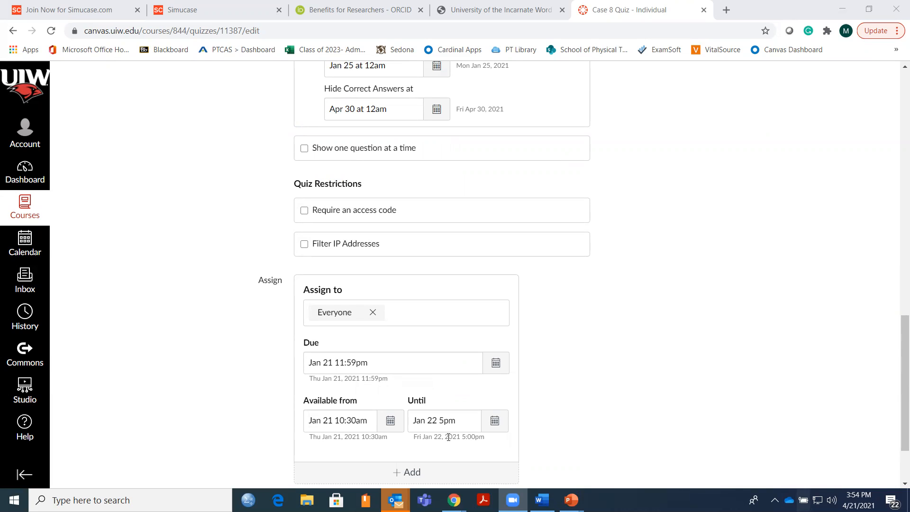
{"action": "scroll", "coordinate": [242, 393], "scroll_direction": "up", "scroll_amount": 2}
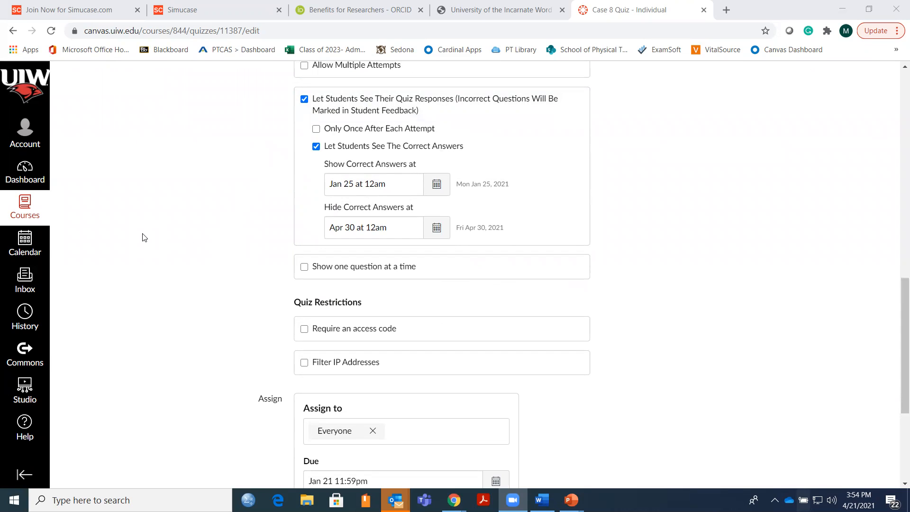
{"action": "scroll", "coordinate": [145, 237], "scroll_direction": "up", "scroll_amount": 1}
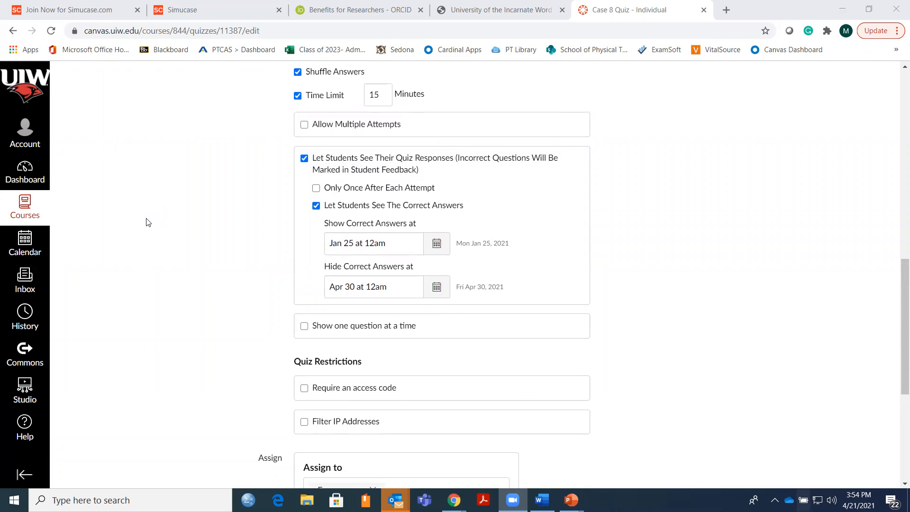
{"action": "scroll", "coordinate": [143, 218], "scroll_direction": "down", "scroll_amount": 1}
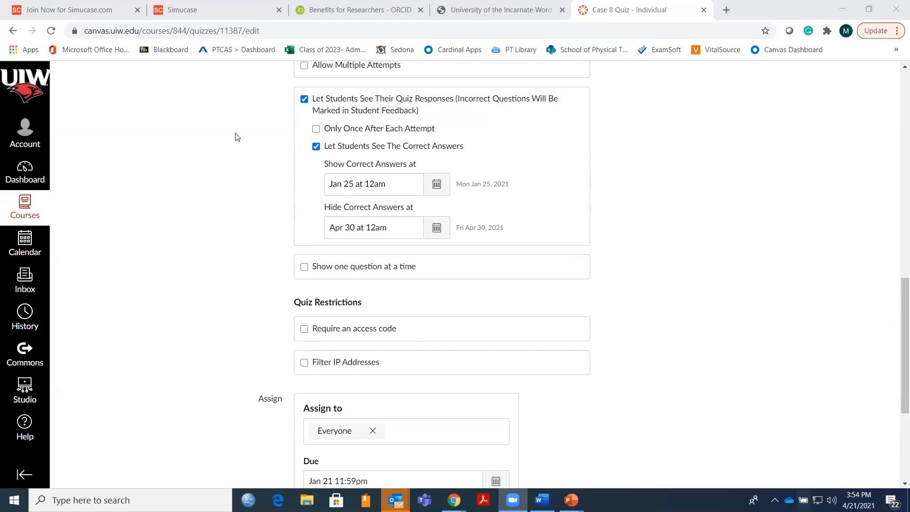
{"action": "scroll", "coordinate": [372, 321], "scroll_direction": "down", "scroll_amount": 2}
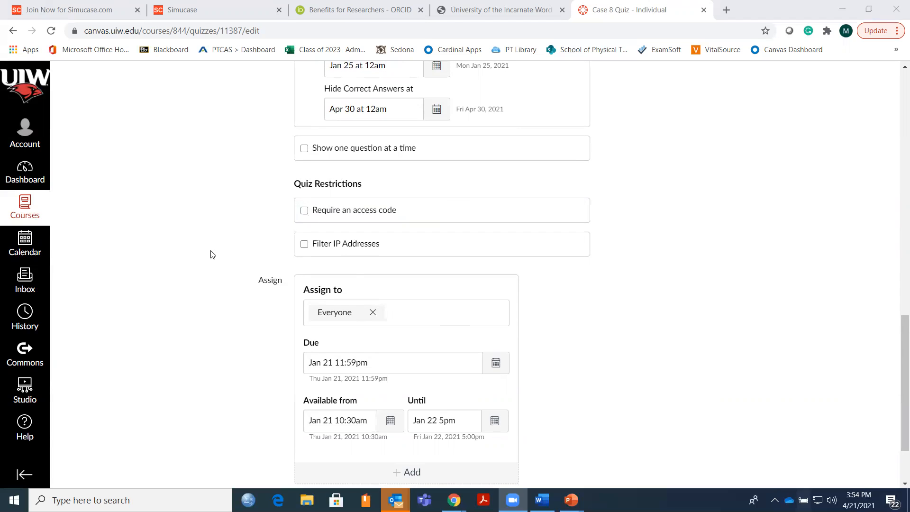
{"action": "scroll", "coordinate": [209, 254], "scroll_direction": "up", "scroll_amount": 3}
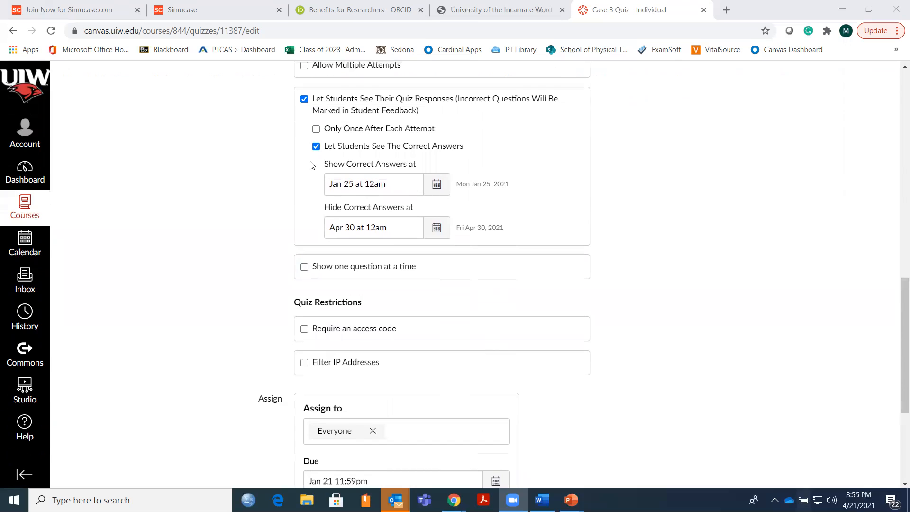
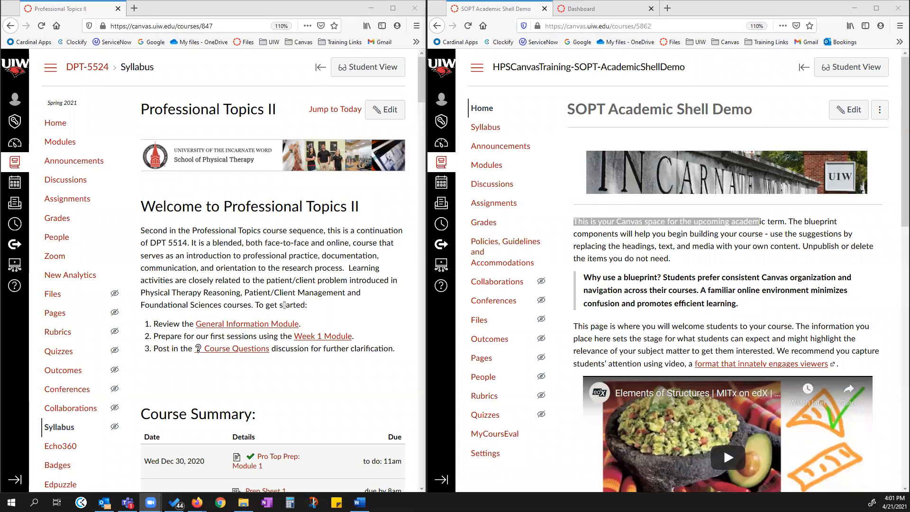
{"action": "left_click", "coordinate": [754, 241]}
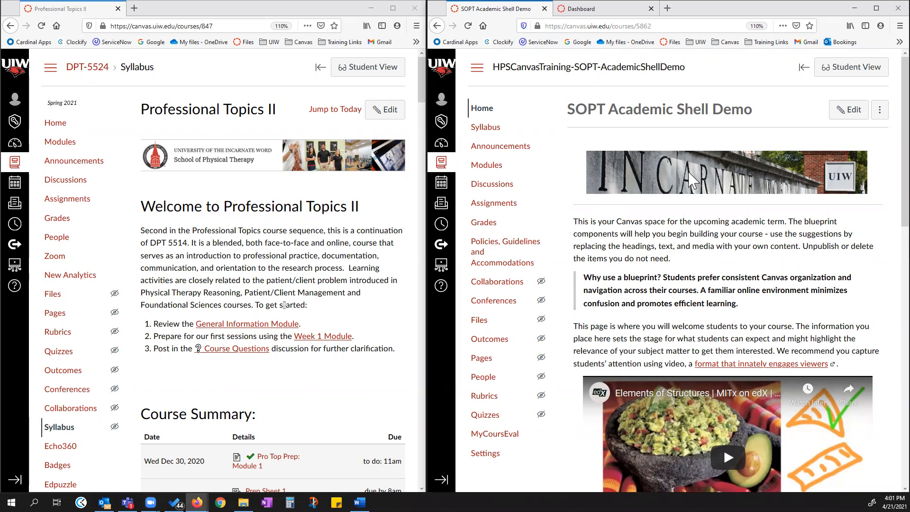
{"action": "left_click", "coordinate": [143, 230]}
{"action": "left_click_drag", "start_coordinate": [191, 246], "coordinate": [276, 286]}
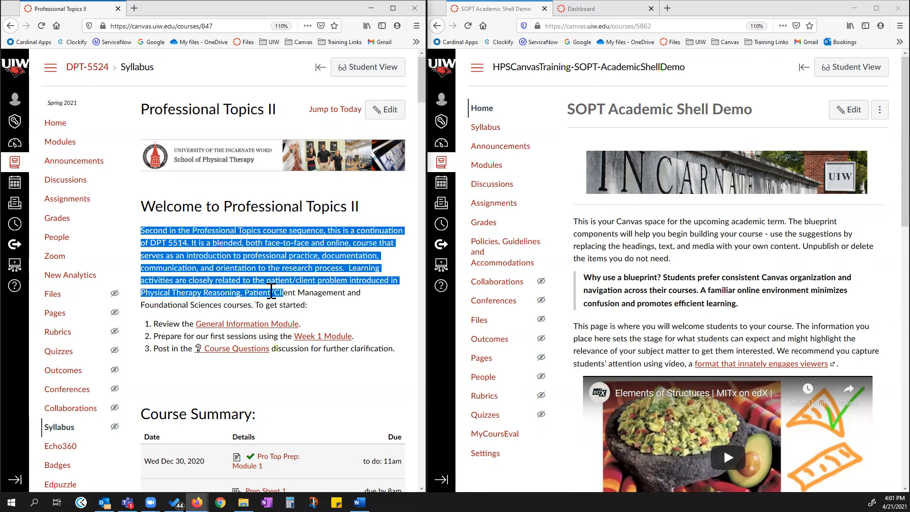
{"action": "left_click", "coordinate": [276, 287]}
Open the Welcome front page for editing, scroll through its content, and cancel without saving.
{"action": "left_click", "coordinate": [849, 110]}
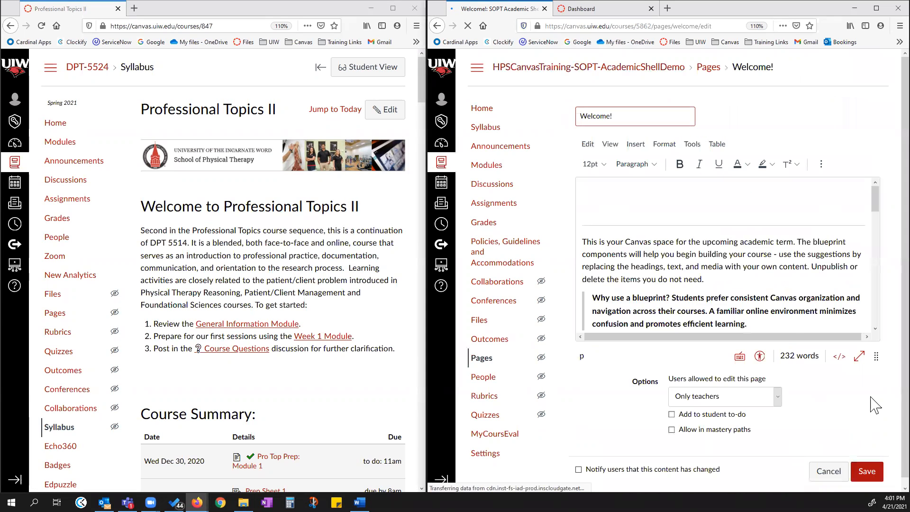
{"action": "left_click_drag", "start_coordinate": [877, 355], "coordinate": [876, 472]}
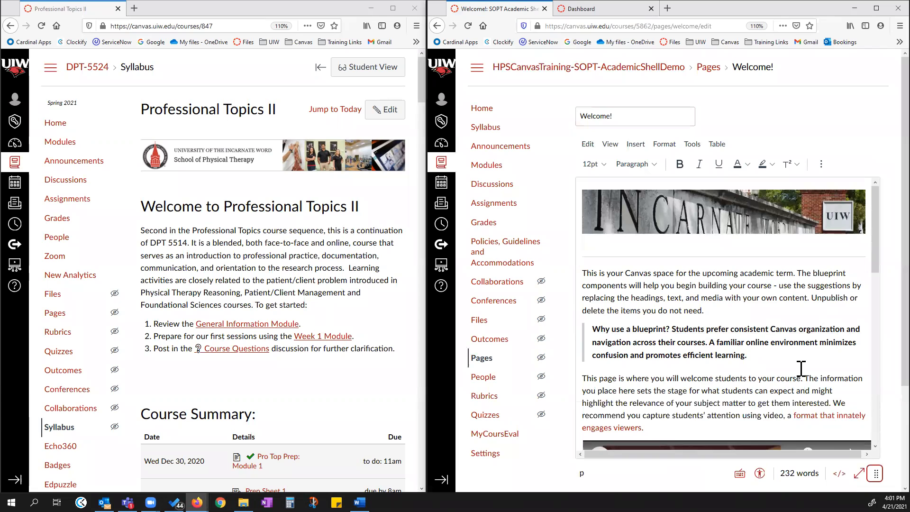
{"action": "scroll", "coordinate": [758, 383], "scroll_direction": "down", "scroll_amount": 3}
{"action": "scroll", "coordinate": [758, 384], "scroll_direction": "down", "scroll_amount": 3}
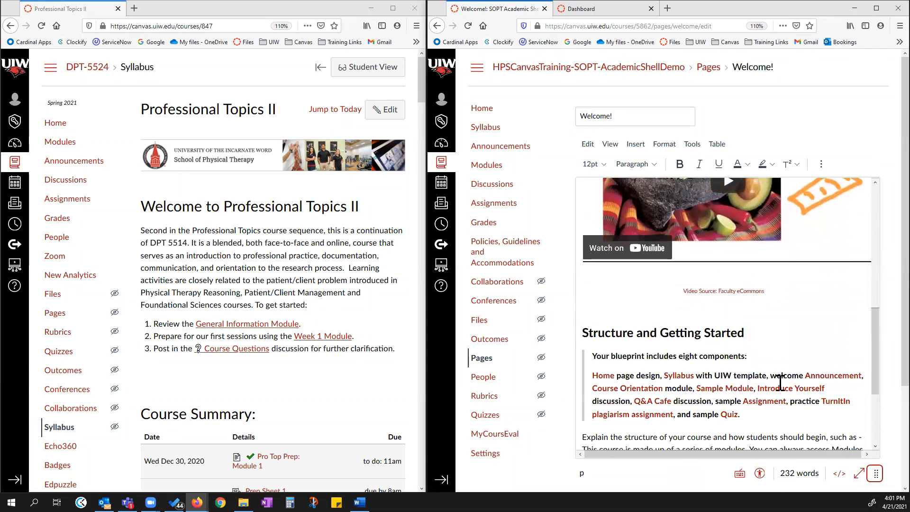
{"action": "scroll", "coordinate": [792, 381], "scroll_direction": "down", "scroll_amount": 3}
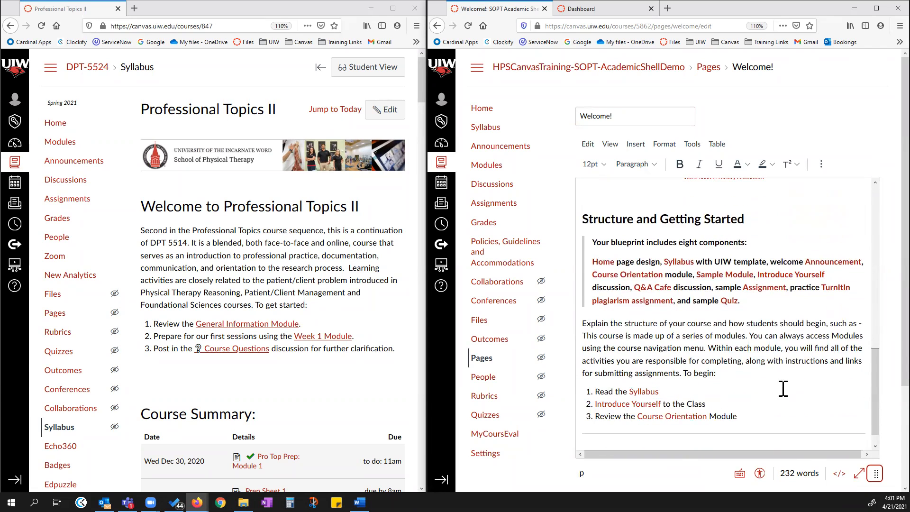
{"action": "scroll", "coordinate": [783, 388], "scroll_direction": "up", "scroll_amount": 10}
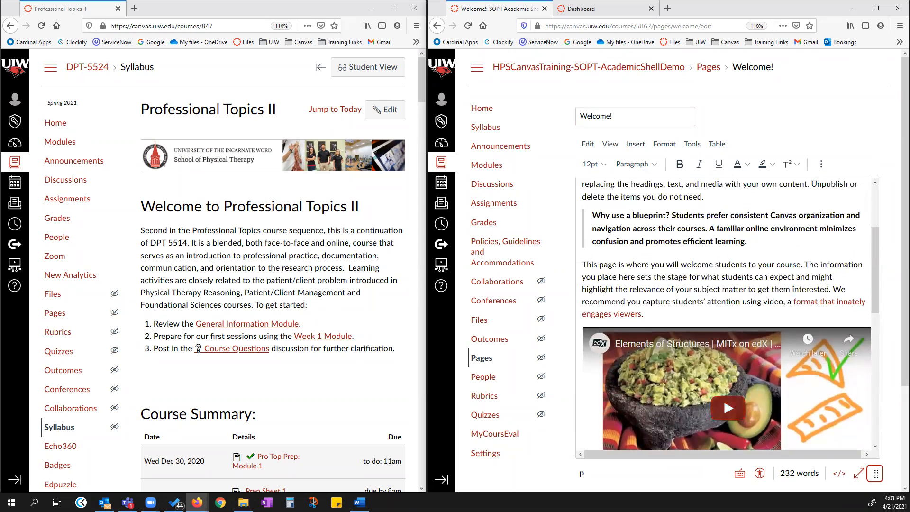
{"action": "scroll", "coordinate": [871, 455], "scroll_direction": "down", "scroll_amount": 3}
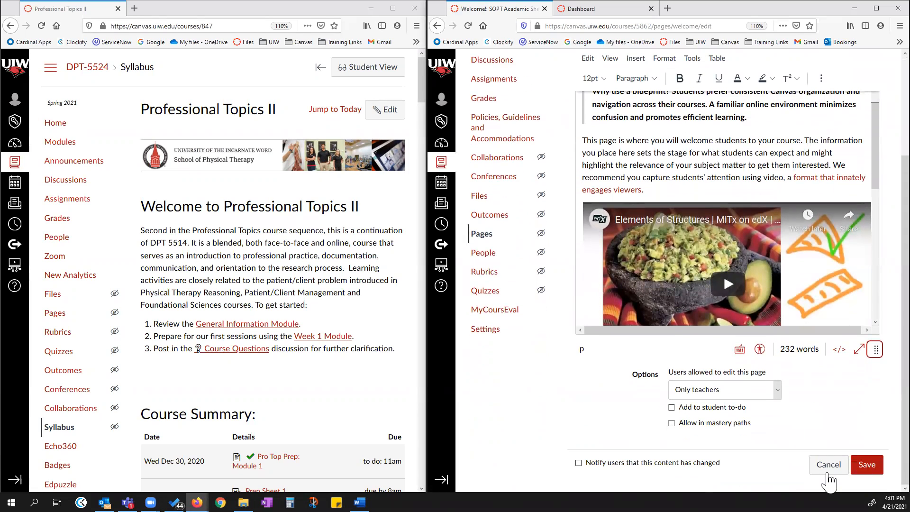
{"action": "left_click", "coordinate": [831, 464]}
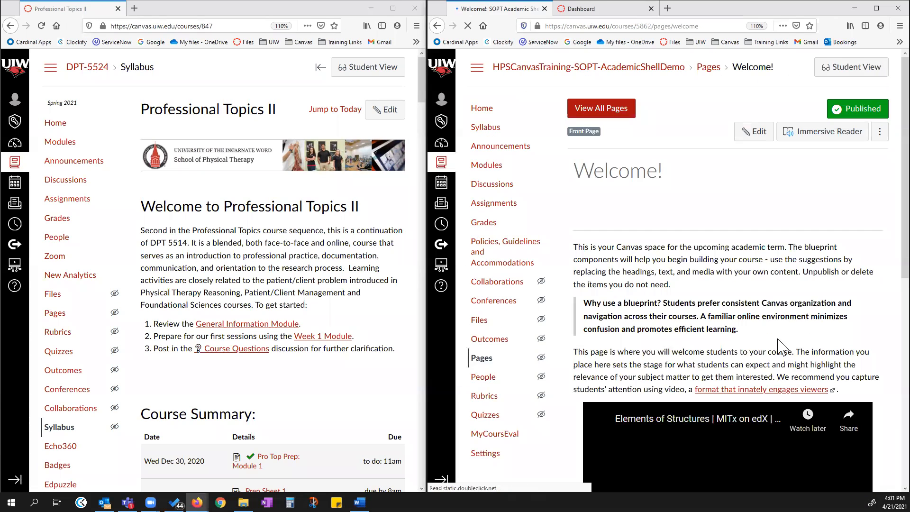
Play and then pause the YouTube video embedded on the Welcome page.
{"action": "scroll", "coordinate": [718, 312], "scroll_direction": "down", "scroll_amount": 4}
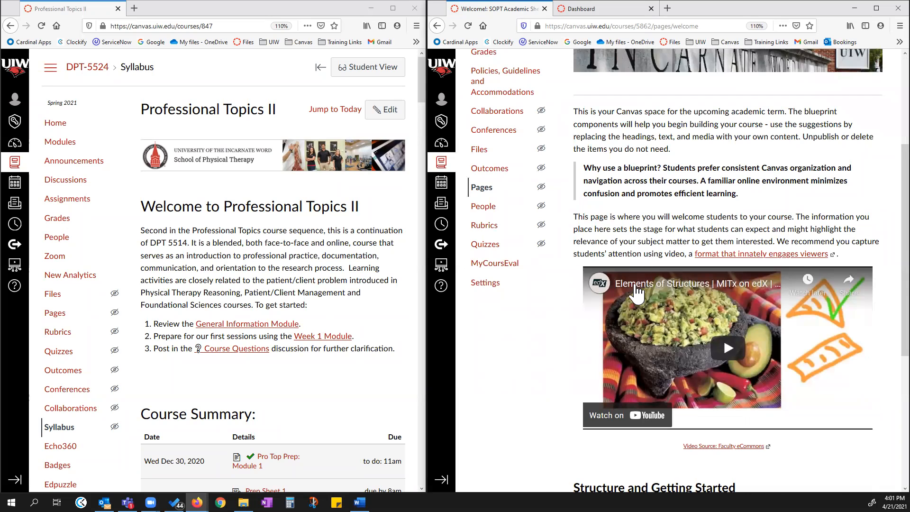
{"action": "left_click", "coordinate": [728, 350]}
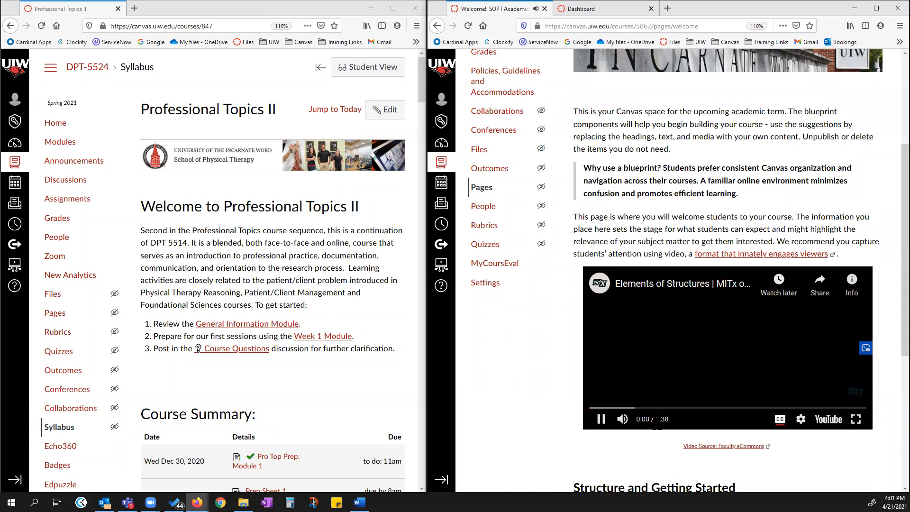
{"action": "left_click", "coordinate": [600, 419]}
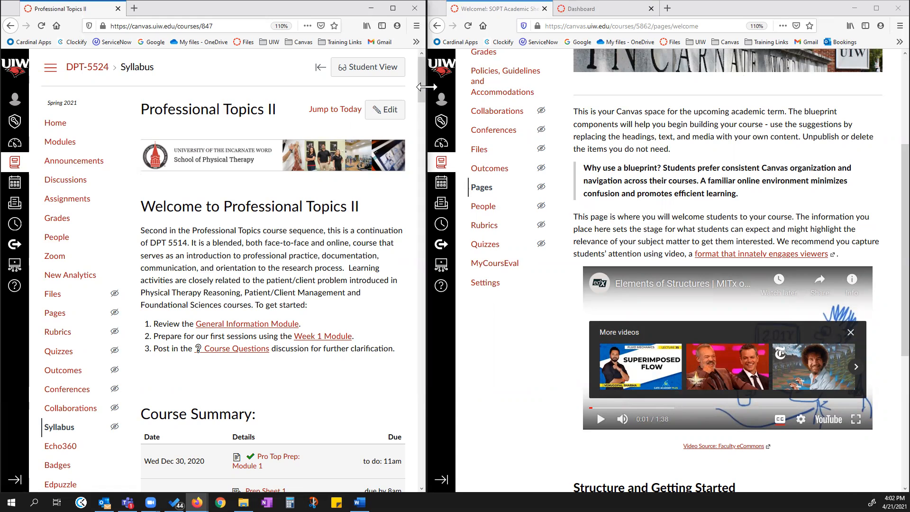
Enter Student View in the Professional Topics II course and review the test student's Grades page.
{"action": "left_click_drag", "start_coordinate": [427, 87], "coordinate": [628, 86]}
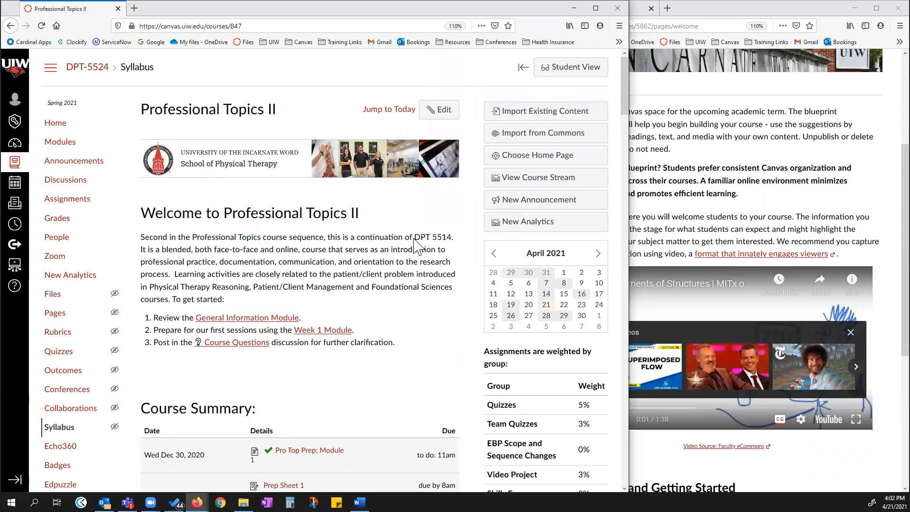
{"action": "left_click", "coordinate": [571, 66]}
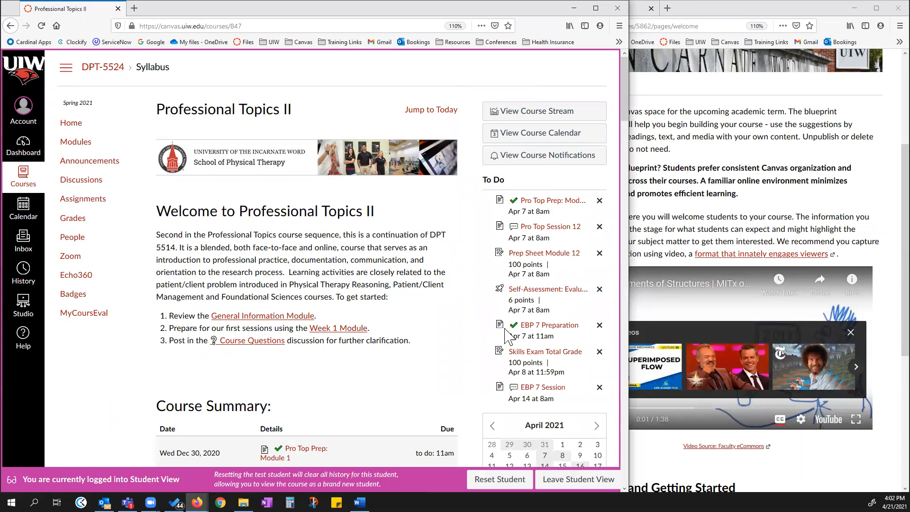
{"action": "left_click", "coordinate": [69, 219]}
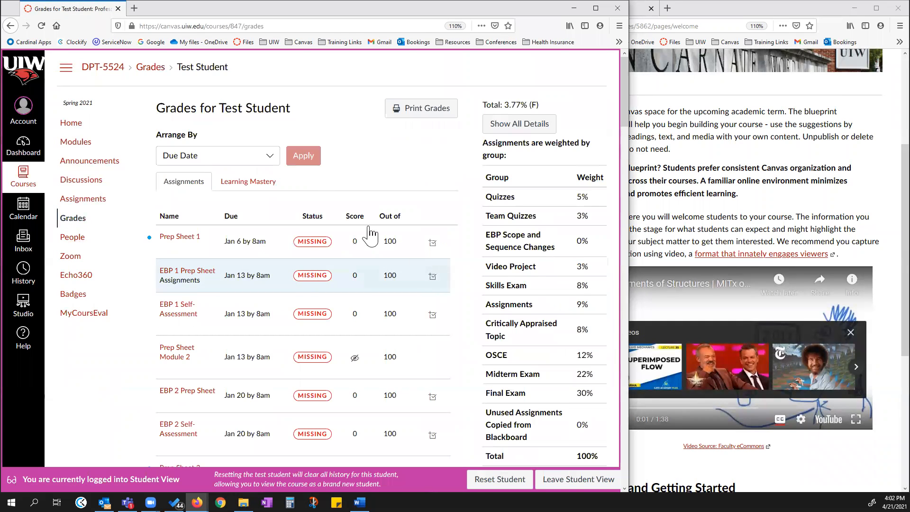
{"action": "scroll", "coordinate": [379, 265], "scroll_direction": "down", "scroll_amount": 7}
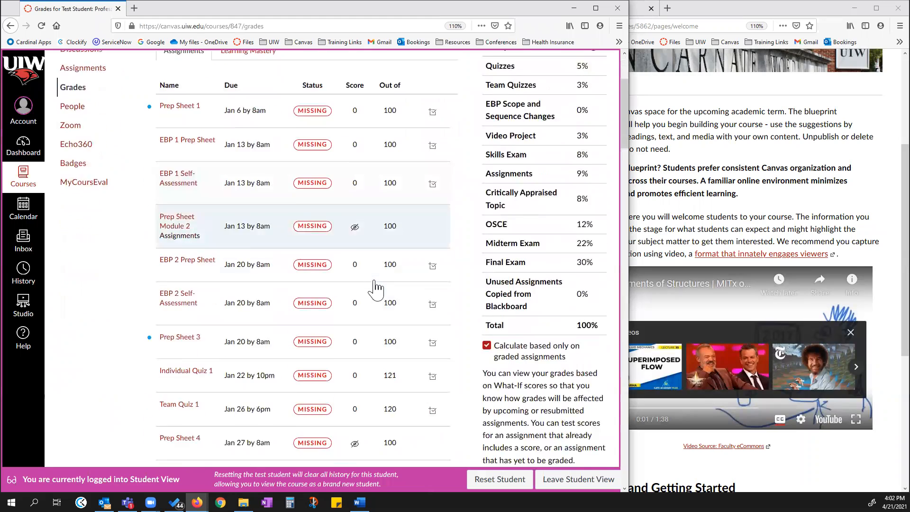
{"action": "scroll", "coordinate": [388, 289], "scroll_direction": "down", "scroll_amount": 10}
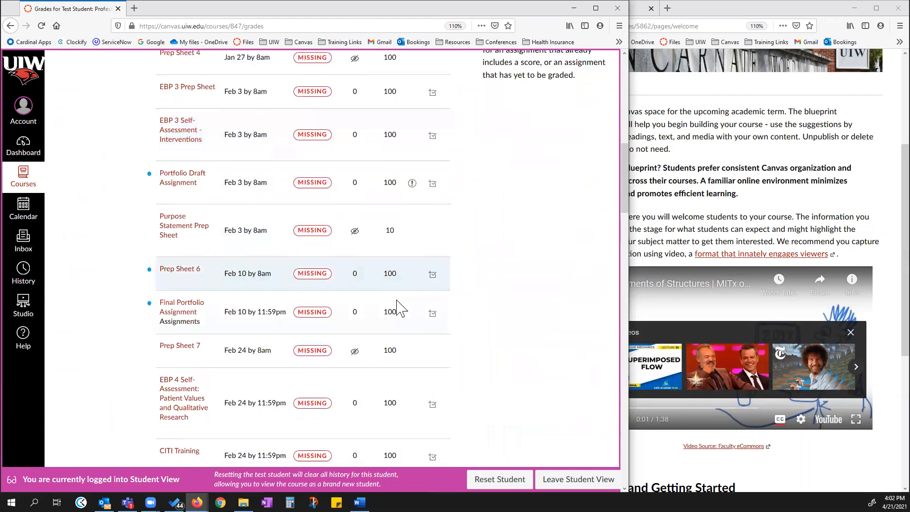
{"action": "scroll", "coordinate": [400, 308], "scroll_direction": "down", "scroll_amount": 10}
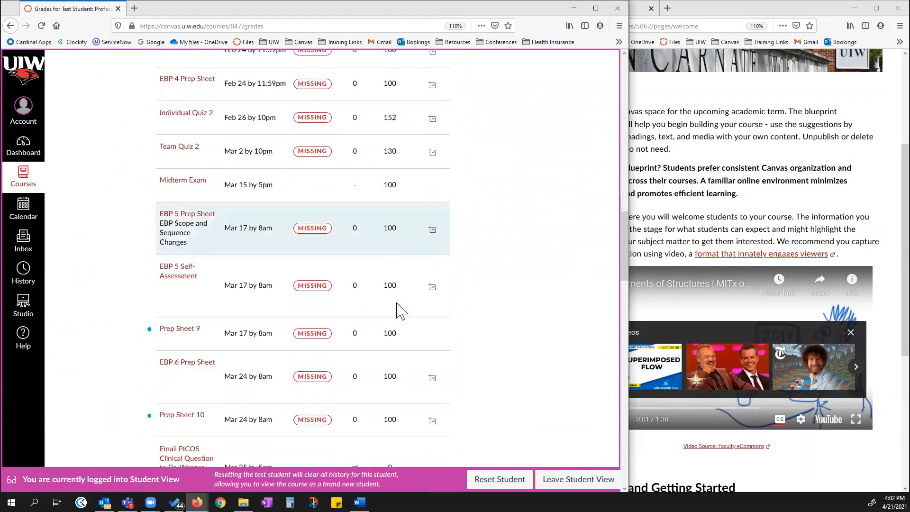
{"action": "scroll", "coordinate": [400, 305], "scroll_direction": "down", "scroll_amount": 10}
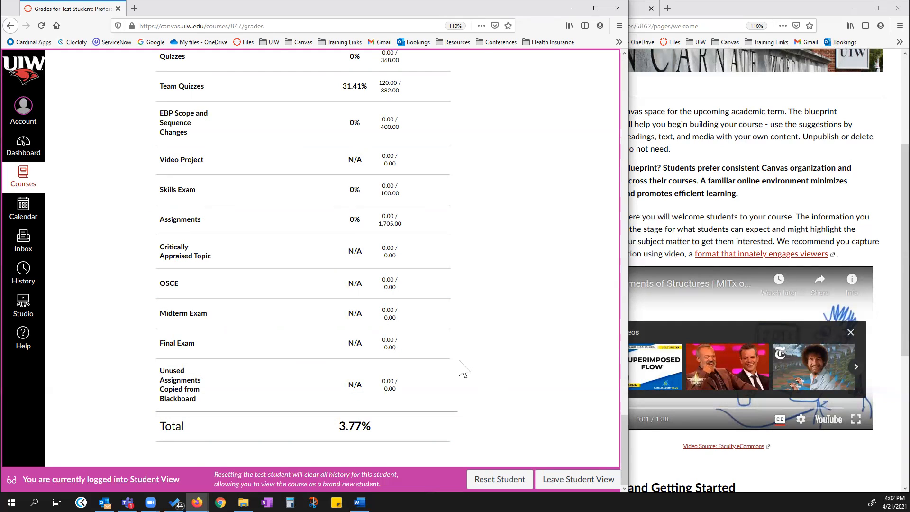
{"action": "scroll", "coordinate": [476, 360], "scroll_direction": "up", "scroll_amount": 5}
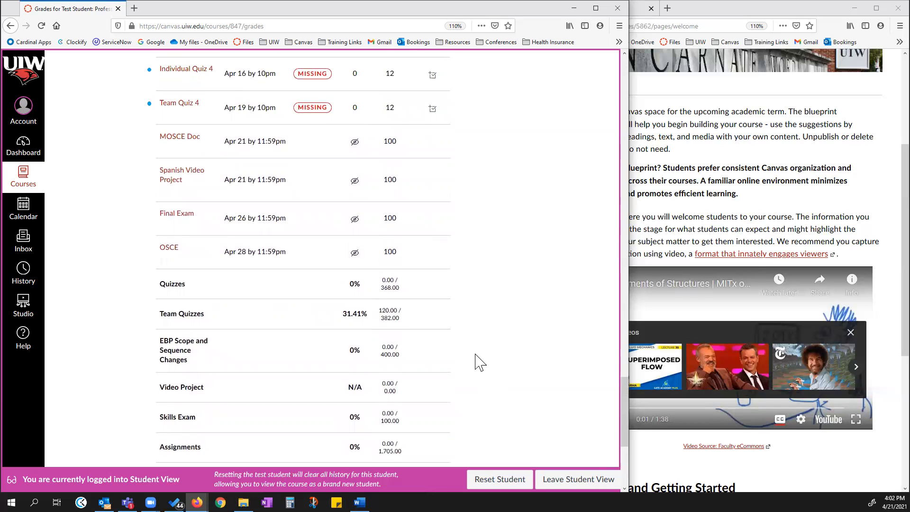
{"action": "scroll", "coordinate": [476, 360], "scroll_direction": "down", "scroll_amount": 5}
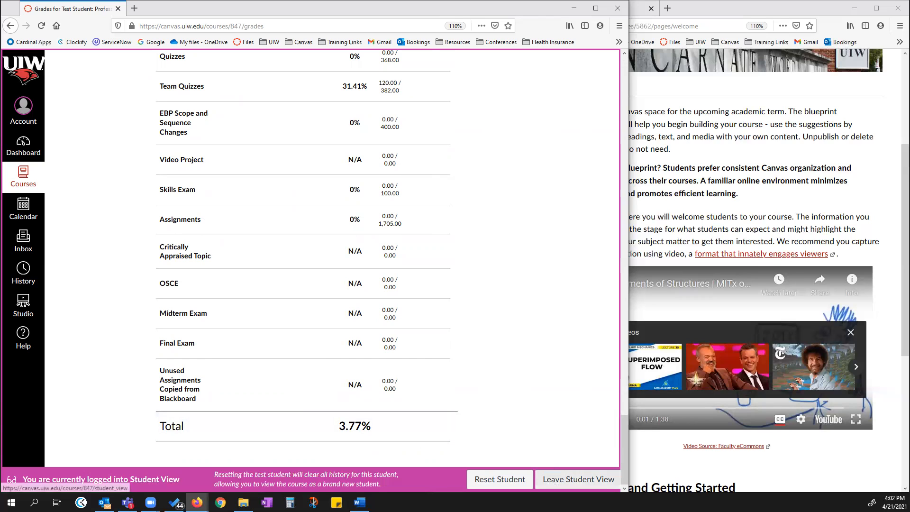
Leave Student View and scroll through the course Gradebook across to the Total column.
{"action": "left_click", "coordinate": [577, 479]}
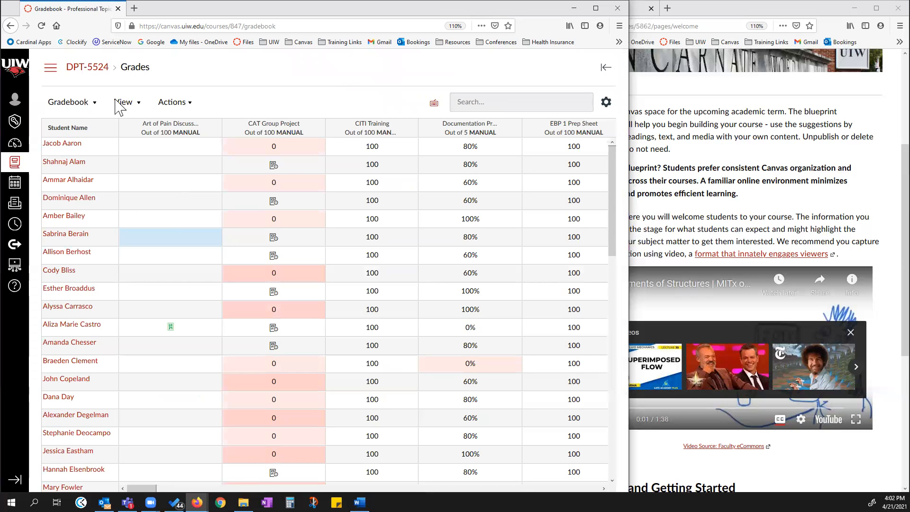
{"action": "scroll", "coordinate": [269, 439], "scroll_direction": "down", "scroll_amount": 2}
{"action": "scroll", "coordinate": [269, 438], "scroll_direction": "down", "scroll_amount": 10}
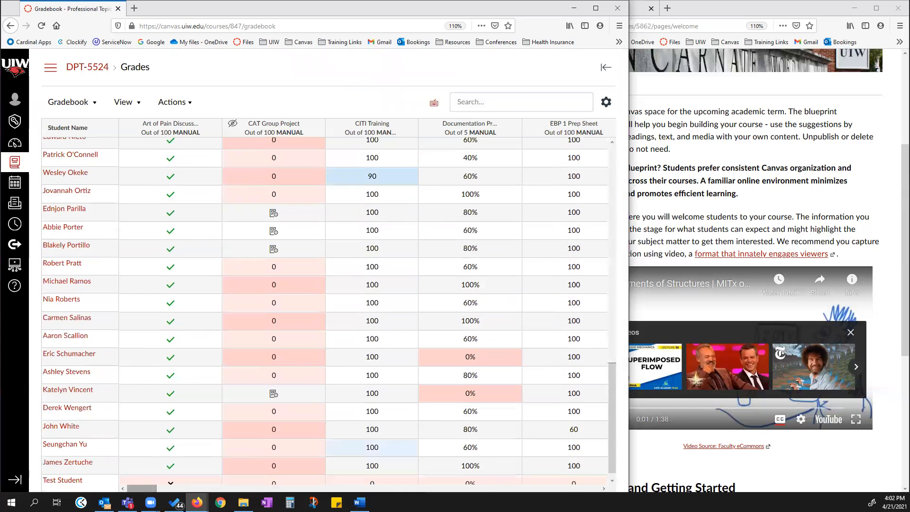
{"action": "left_click_drag", "start_coordinate": [142, 488], "coordinate": [612, 478]}
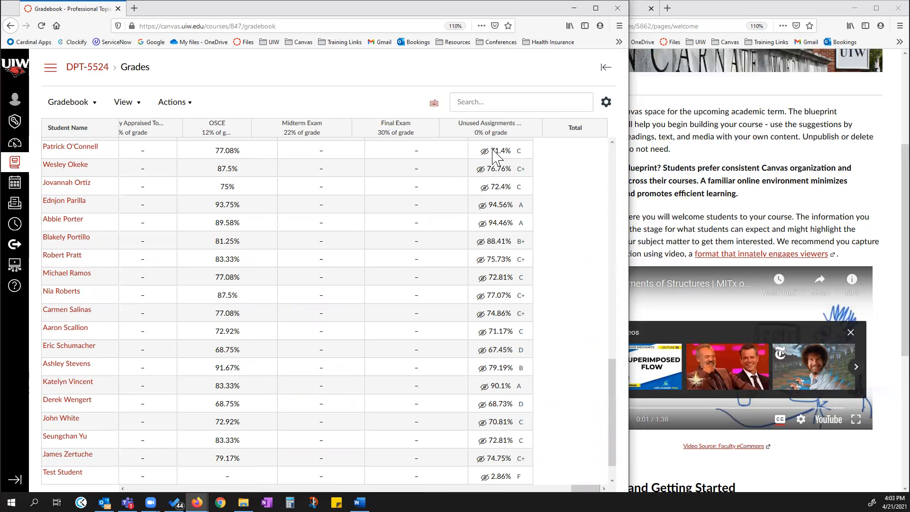
{"action": "scroll", "coordinate": [552, 171], "scroll_direction": "up", "scroll_amount": 3}
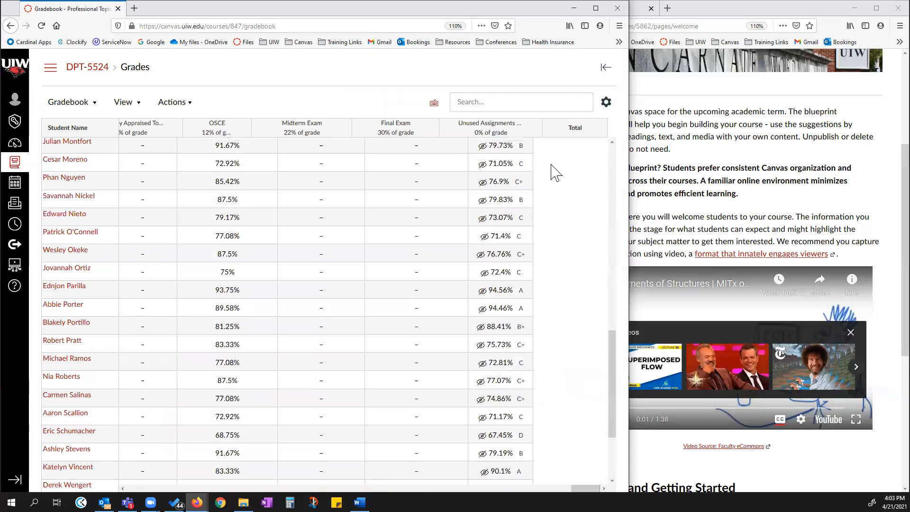
{"action": "scroll", "coordinate": [553, 171], "scroll_direction": "down", "scroll_amount": 2}
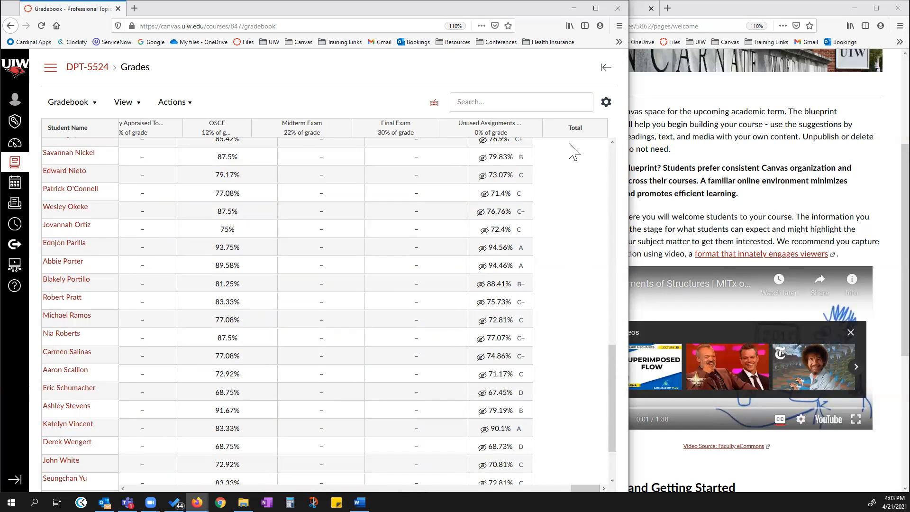
{"action": "scroll", "coordinate": [582, 190], "scroll_direction": "up", "scroll_amount": 1}
{"action": "scroll", "coordinate": [578, 166], "scroll_direction": "up", "scroll_amount": 2}
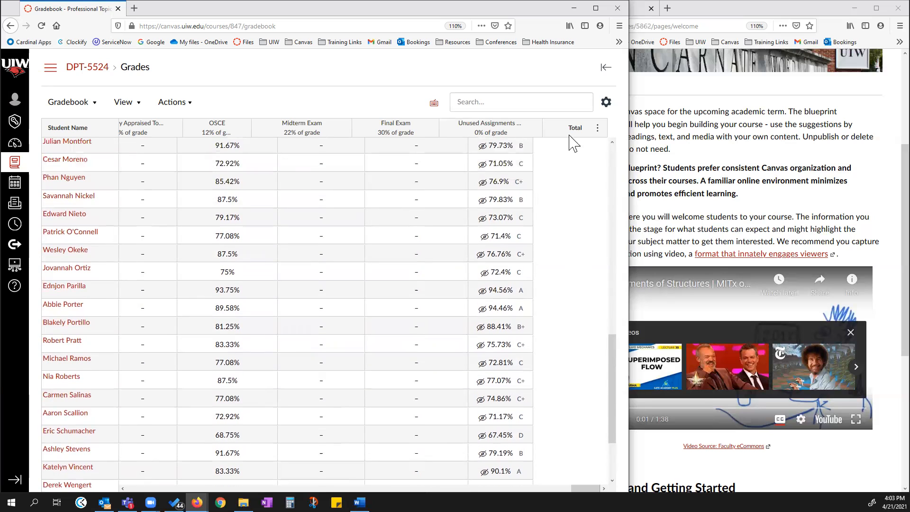
Maximize the browser window and review the Gradebook's assignment group columns at 110% zoom.
{"action": "left_click", "coordinate": [596, 10]}
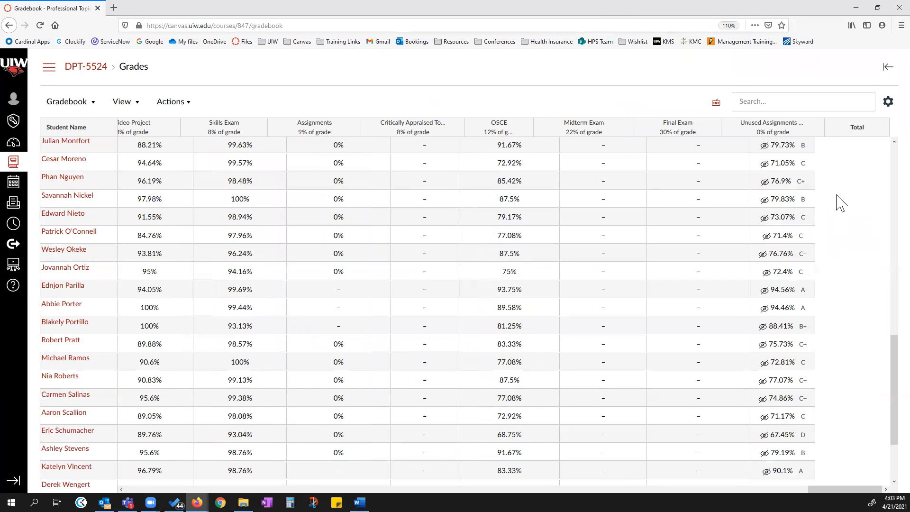
{"action": "key", "text": "ctrl+minus"}
{"action": "key", "text": "ctrl+plus"}
{"action": "key", "text": "ctrl+plus"}
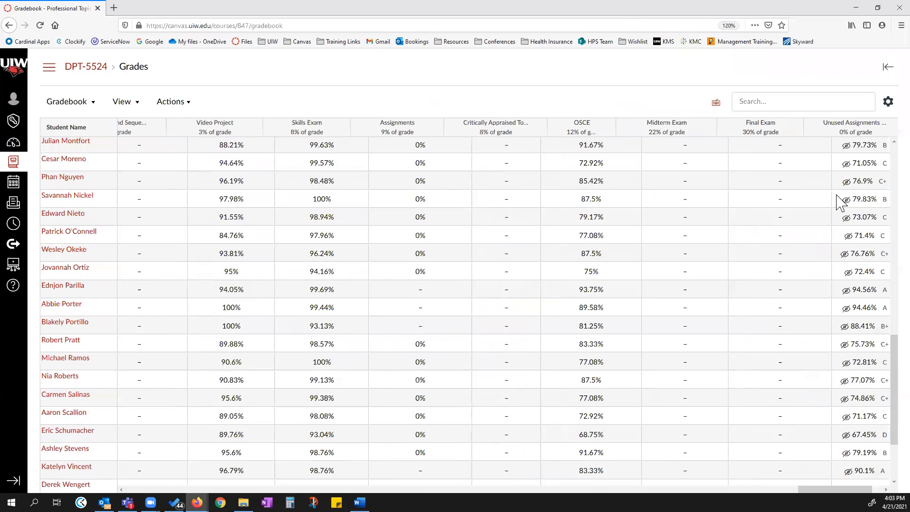
{"action": "key", "text": "ctrl+minus"}
{"action": "scroll", "coordinate": [706, 178], "scroll_direction": "down", "scroll_amount": 2}
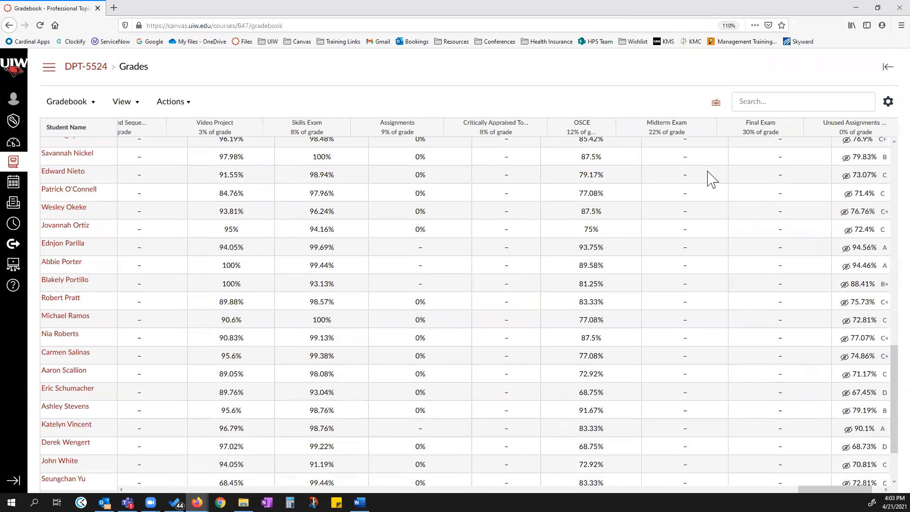
{"action": "scroll", "coordinate": [758, 195], "scroll_direction": "up", "scroll_amount": 2}
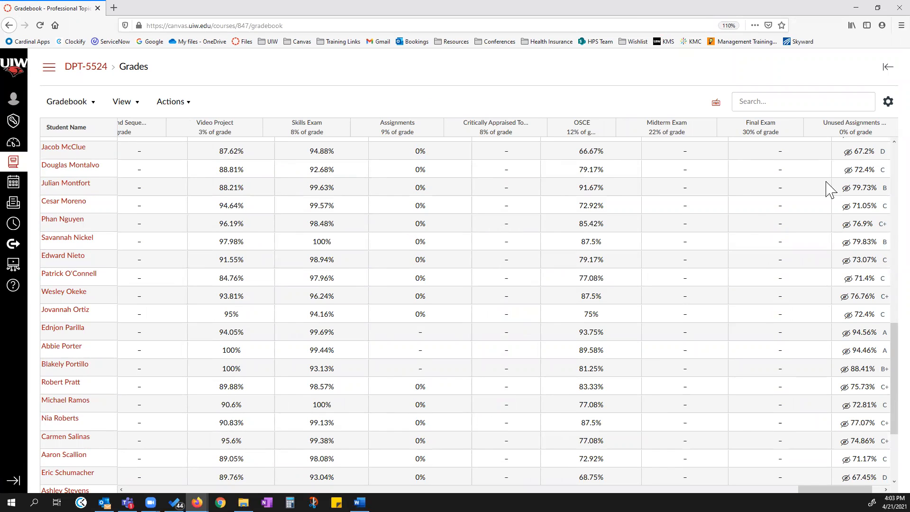
{"action": "left_click_drag", "start_coordinate": [846, 489], "coordinate": [863, 489]}
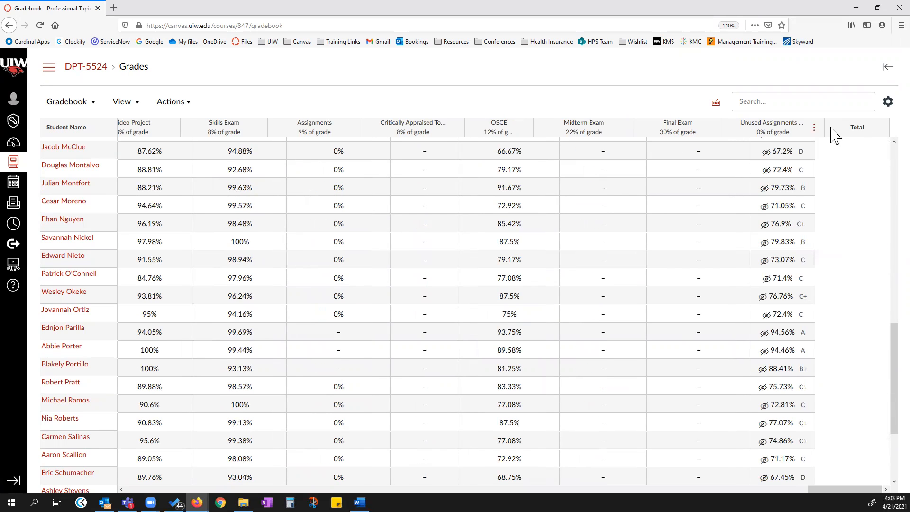
Open the Gradebook settings and examine the Grade Posting Policy options, then cancel without changes.
{"action": "left_click", "coordinate": [879, 128]}
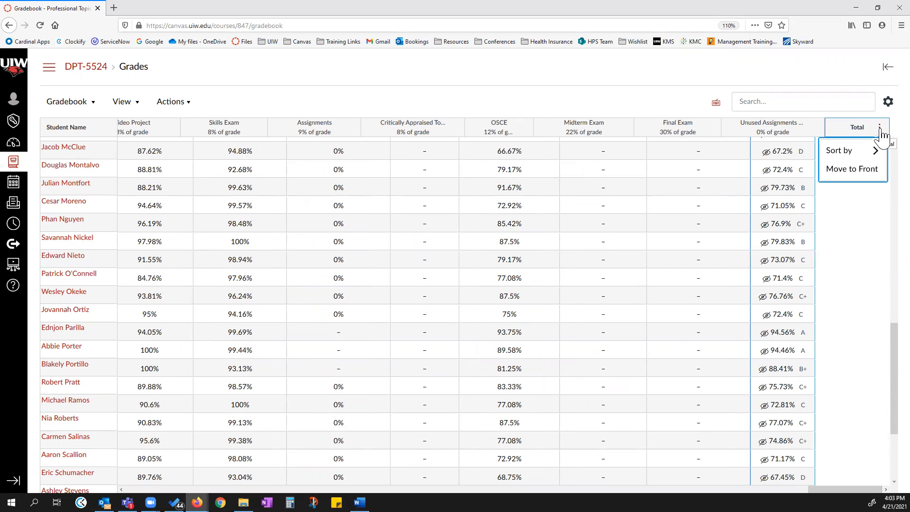
{"action": "left_click", "coordinate": [680, 75]}
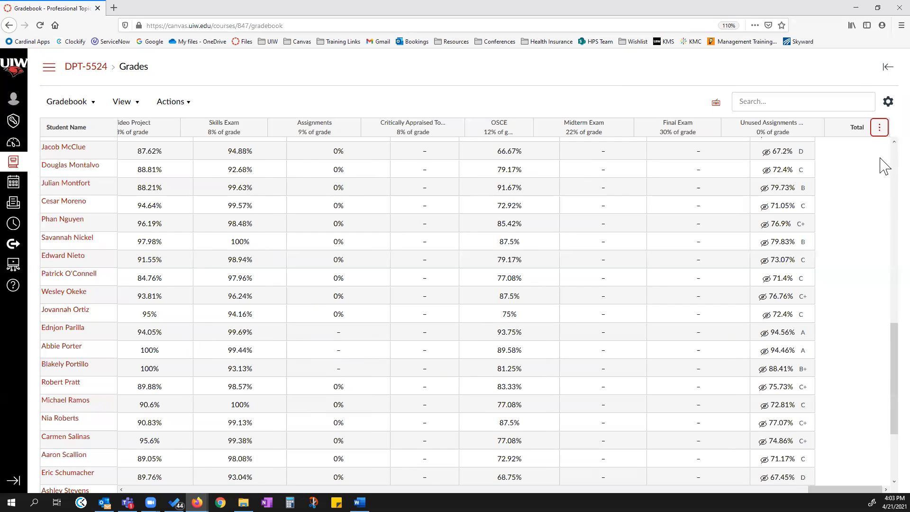
{"action": "left_click", "coordinate": [888, 108]}
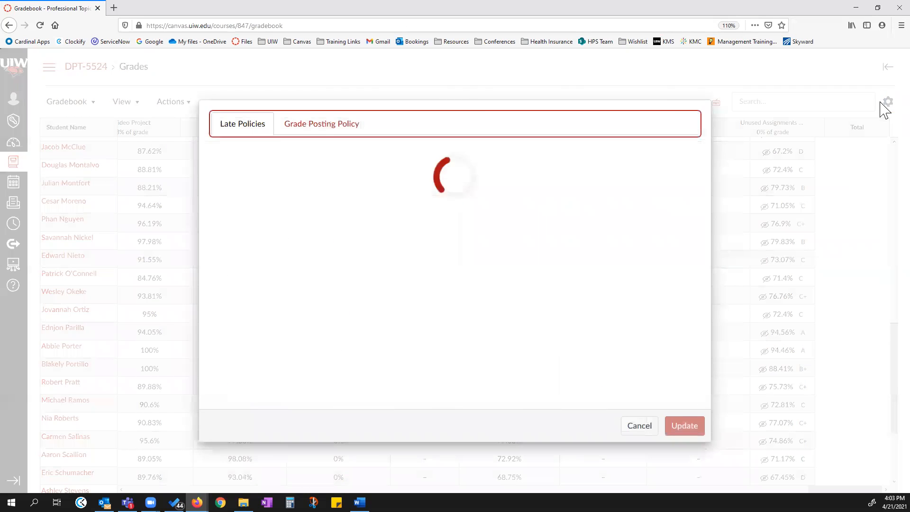
{"action": "left_click", "coordinate": [349, 127]}
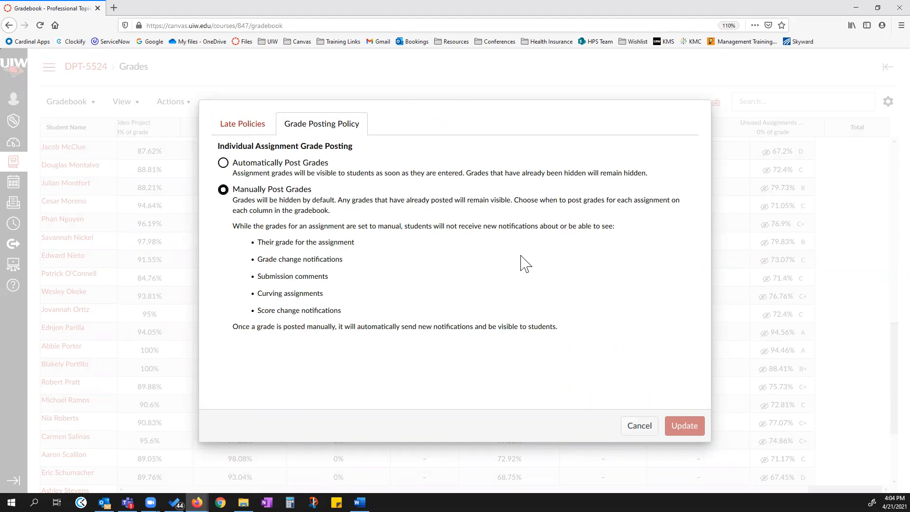
{"action": "left_click", "coordinate": [637, 427]}
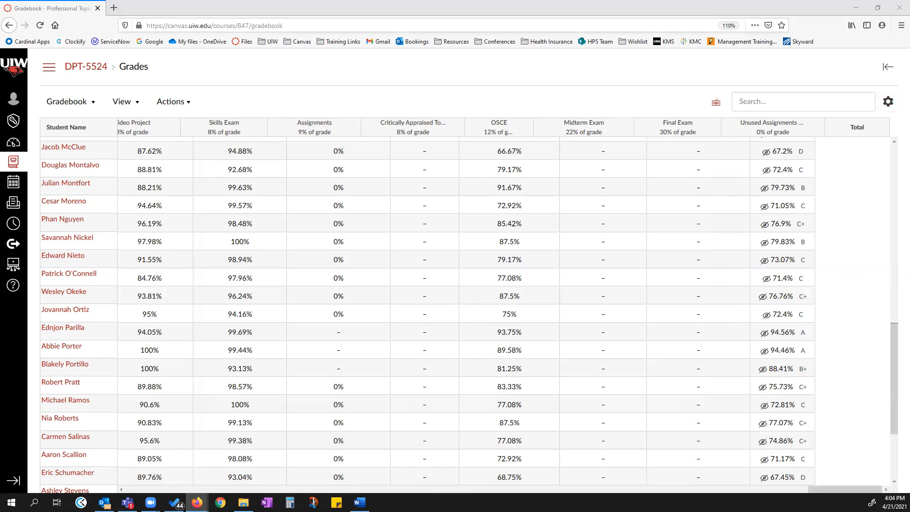
Arrange the Gradebook assignment columns in Default Order.
{"action": "key", "text": "alt+Tab"}
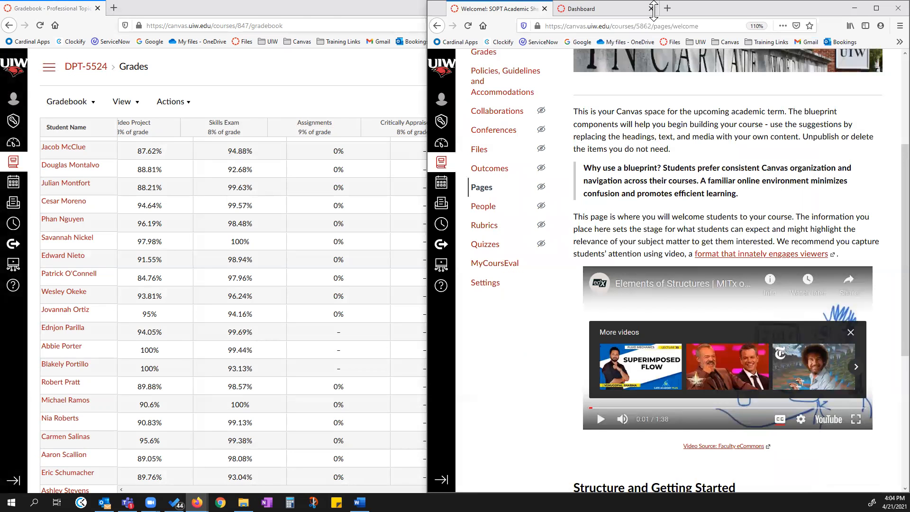
{"action": "left_click_drag", "start_coordinate": [682, 9], "coordinate": [686, 0]}
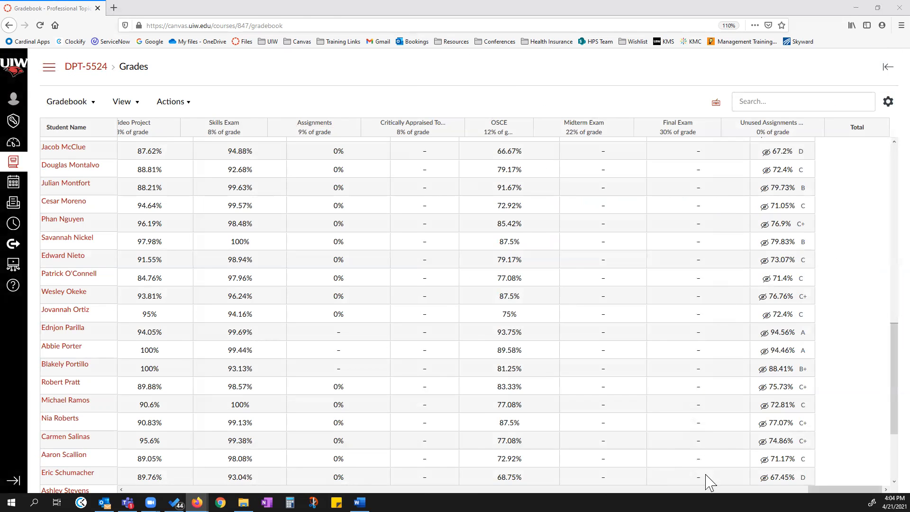
{"action": "left_click_drag", "start_coordinate": [845, 489], "coordinate": [163, 489]}
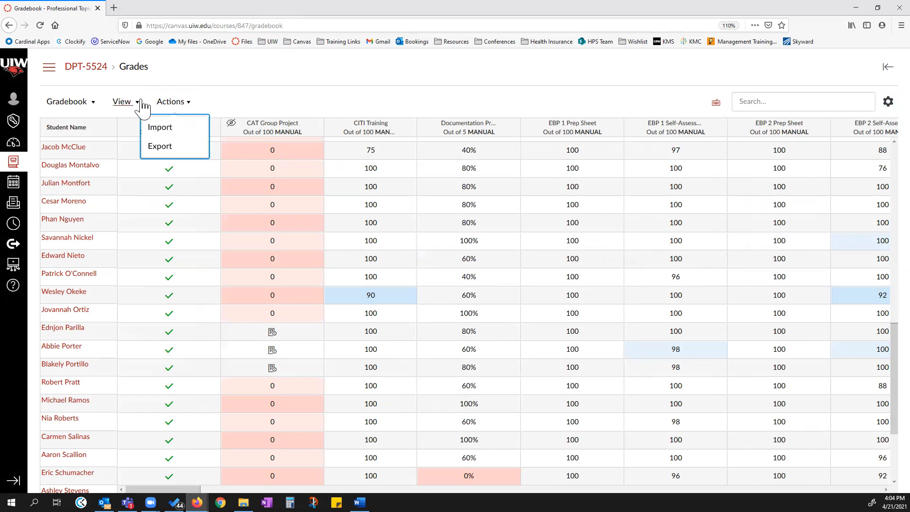
{"action": "left_click", "coordinate": [127, 102]}
{"action": "mouse_move", "coordinate": [136, 131]}
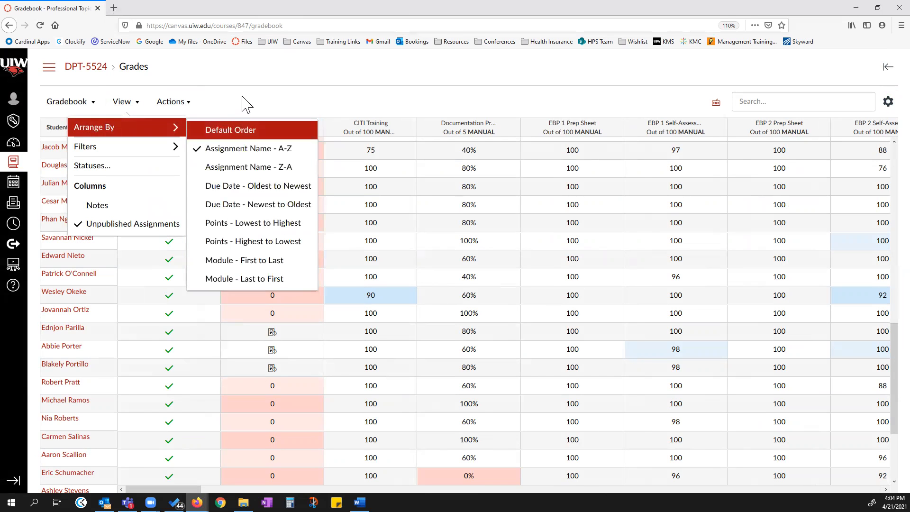
{"action": "left_click", "coordinate": [245, 134]}
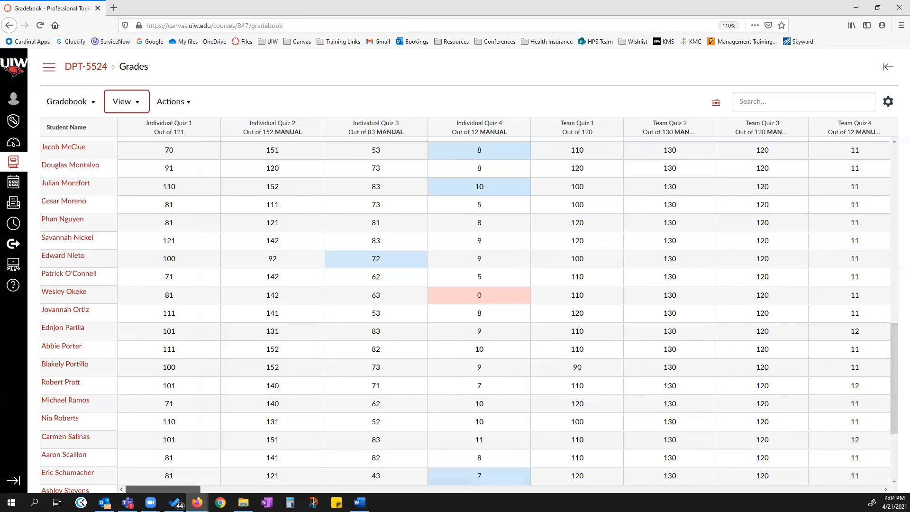
Scroll across the Gradebook's assignment columns from the top of the student list to review the grades.
{"action": "left_click_drag", "start_coordinate": [180, 489], "coordinate": [860, 480]}
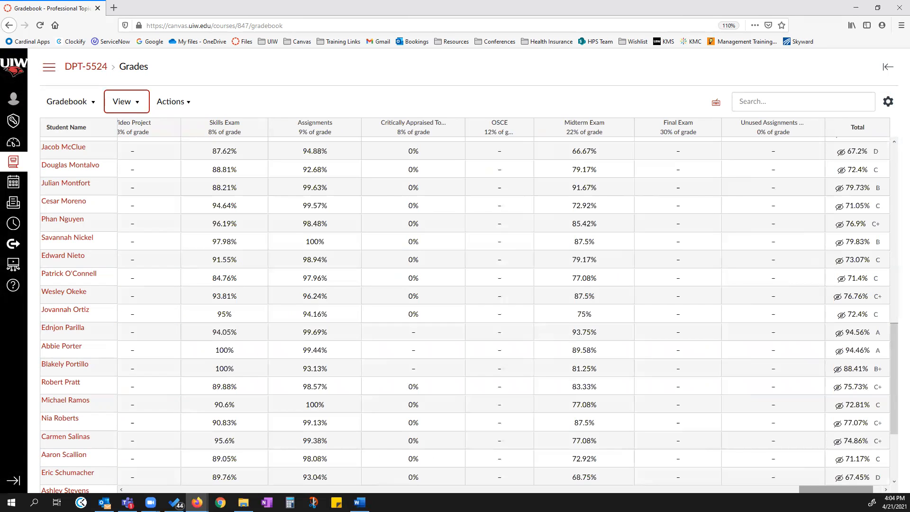
{"action": "scroll", "coordinate": [877, 274], "scroll_direction": "up", "scroll_amount": 15}
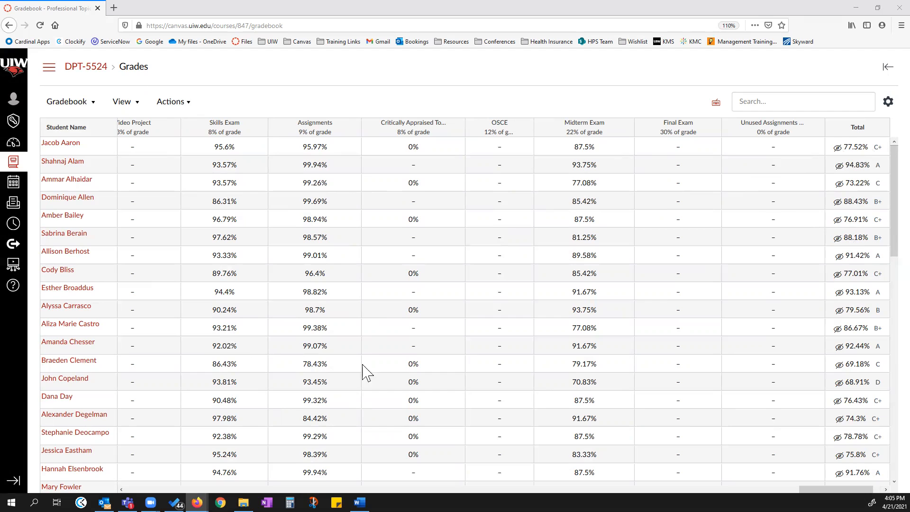
{"action": "left_click_drag", "start_coordinate": [836, 489], "coordinate": [655, 488]}
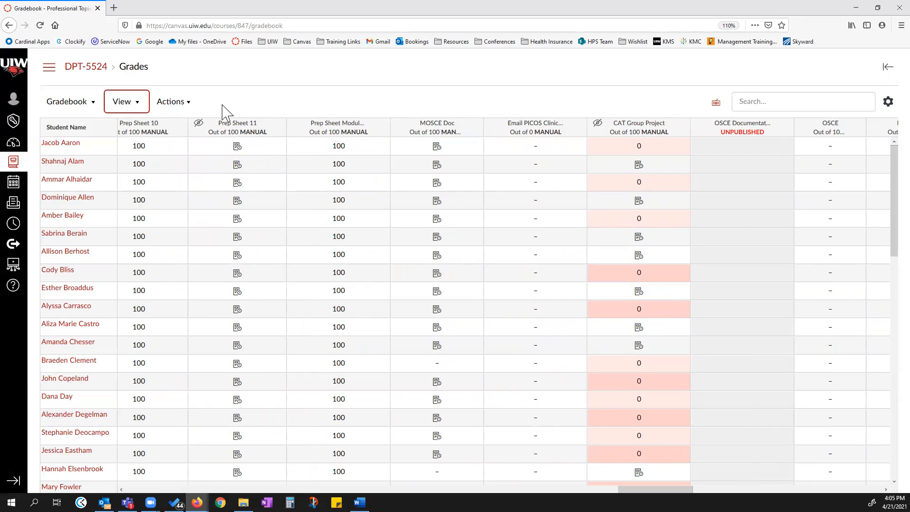
{"action": "left_click_drag", "start_coordinate": [656, 489], "coordinate": [535, 488]}
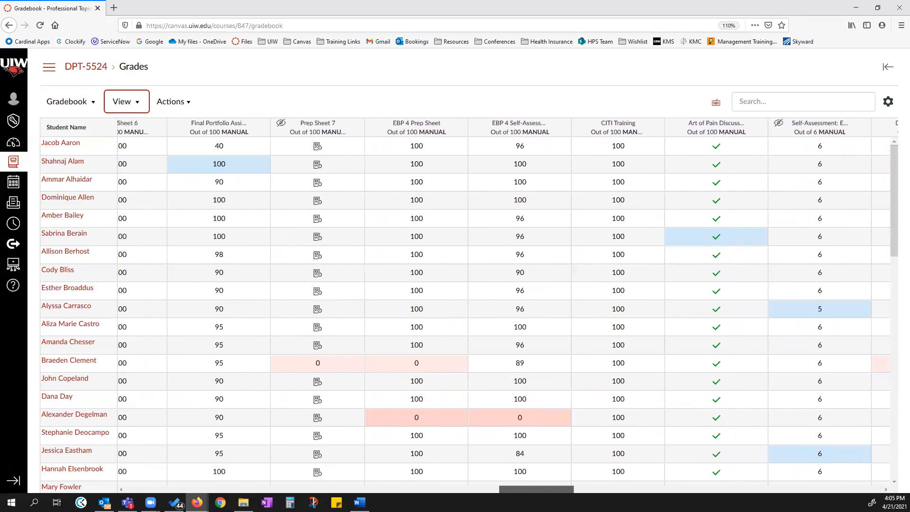
{"action": "left_click_drag", "start_coordinate": [536, 489], "coordinate": [163, 488]}
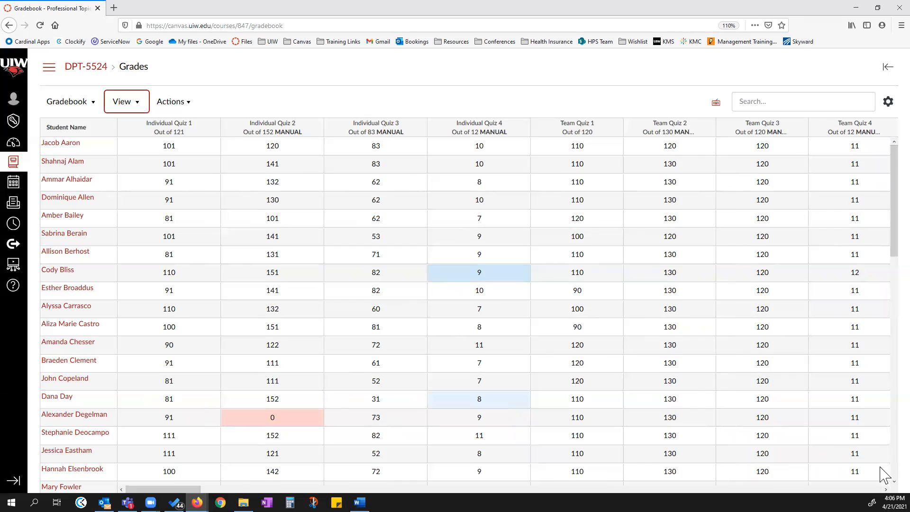
{"action": "left_click_drag", "start_coordinate": [885, 489], "coordinate": [884, 489]}
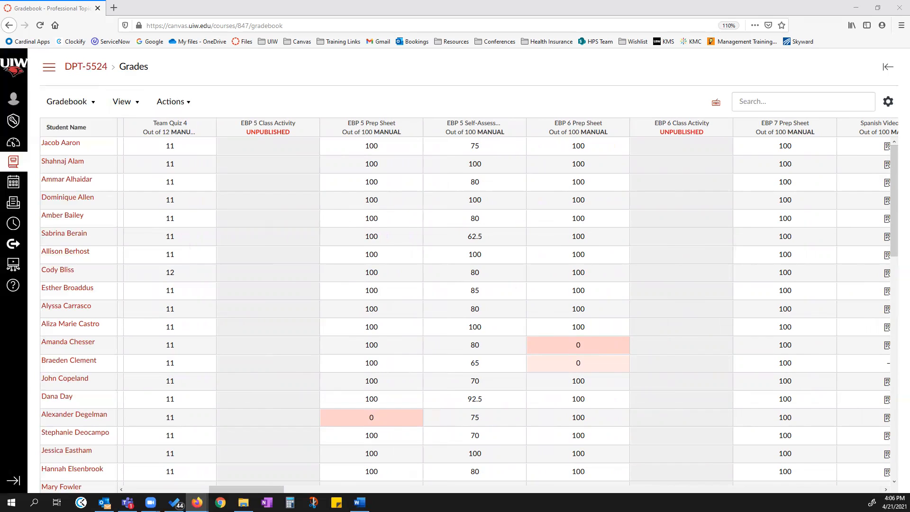
{"action": "left_click_drag", "start_coordinate": [246, 489], "coordinate": [844, 488]}
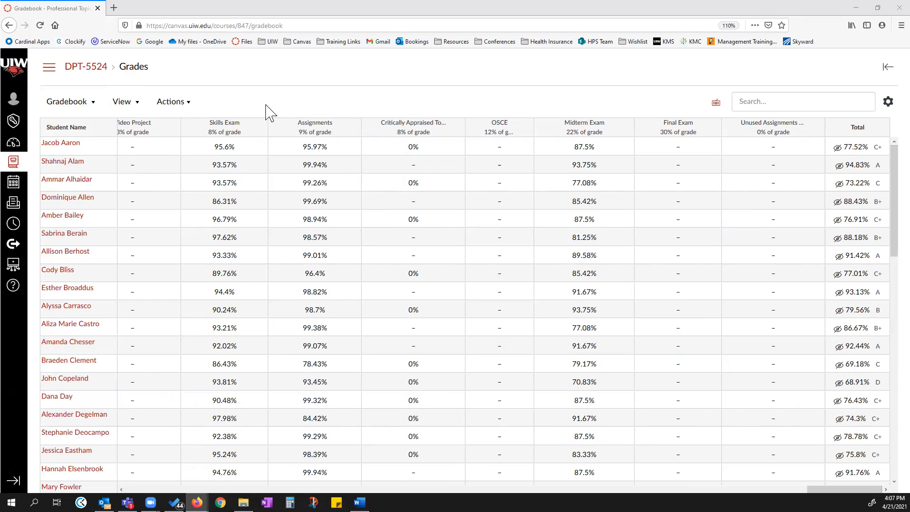
{"action": "left_click", "coordinate": [258, 129]}
{"action": "left_click", "coordinate": [256, 97]}
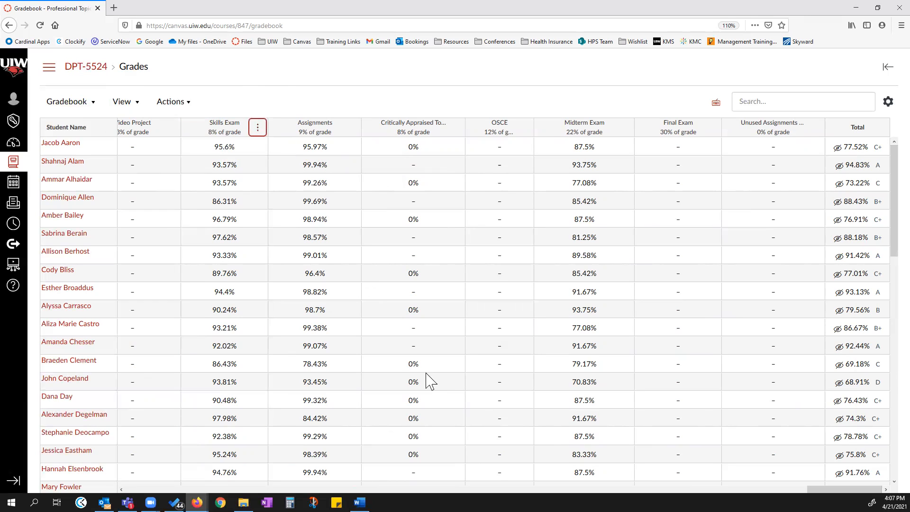
{"action": "left_click", "coordinate": [121, 489]}
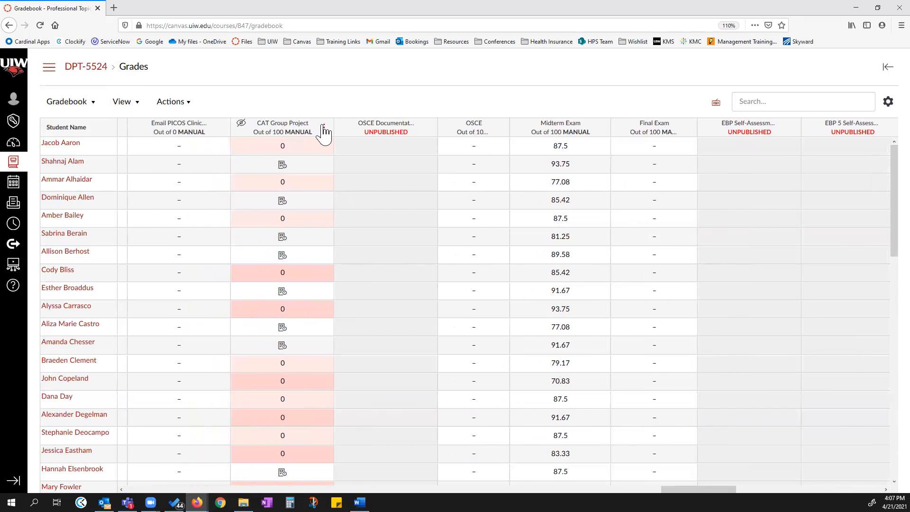
Open the CAT Group Project column's Grade Posting Policy panel and close it without changes.
{"action": "left_click", "coordinate": [325, 128]}
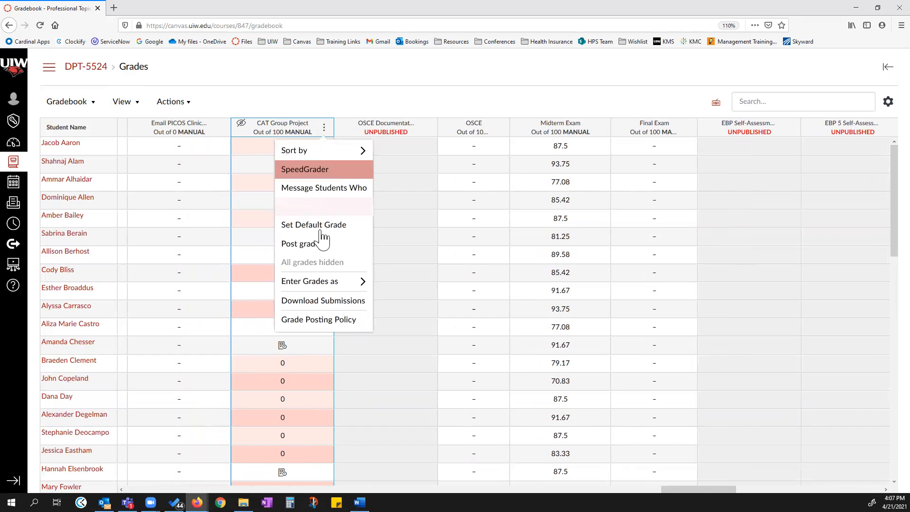
{"action": "left_click", "coordinate": [332, 323]}
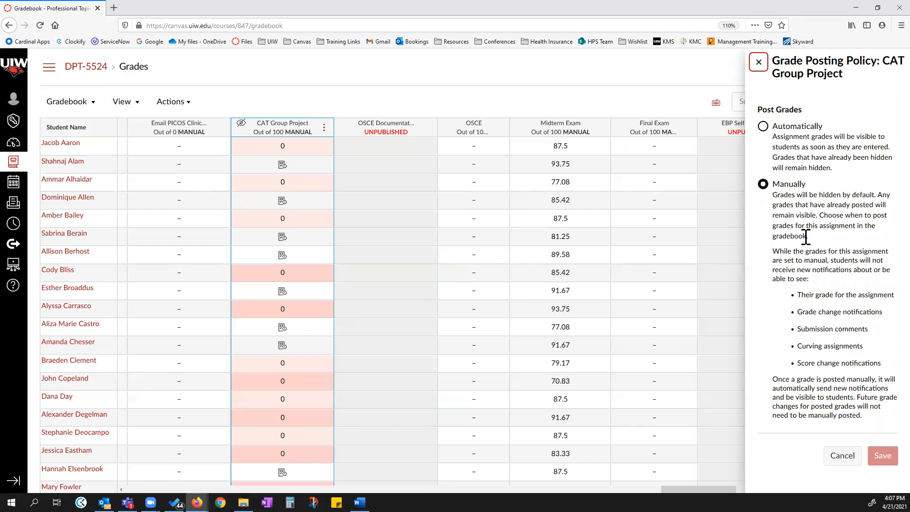
{"action": "left_click", "coordinate": [759, 62]}
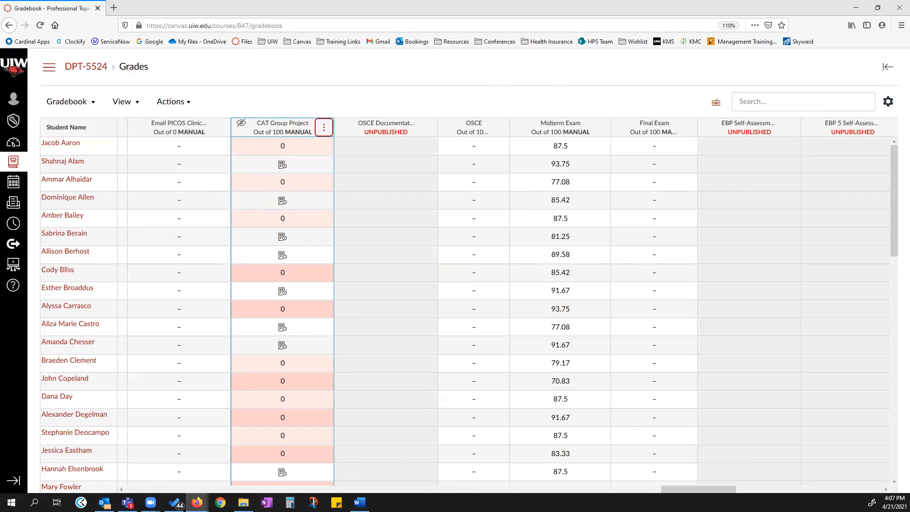
Scroll the Gradebook across to the Total column and down to the last students.
{"action": "left_click_drag", "start_coordinate": [719, 489], "coordinate": [864, 488]}
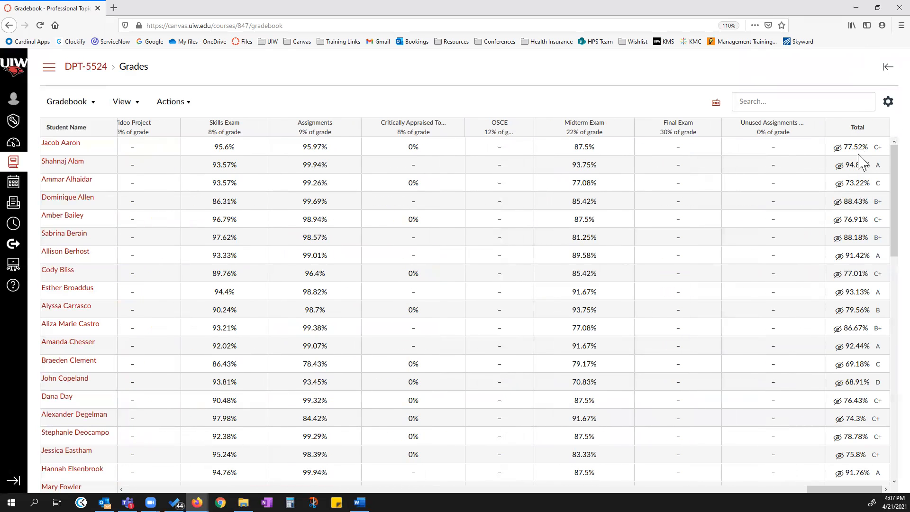
{"action": "mouse_move", "coordinate": [866, 129]}
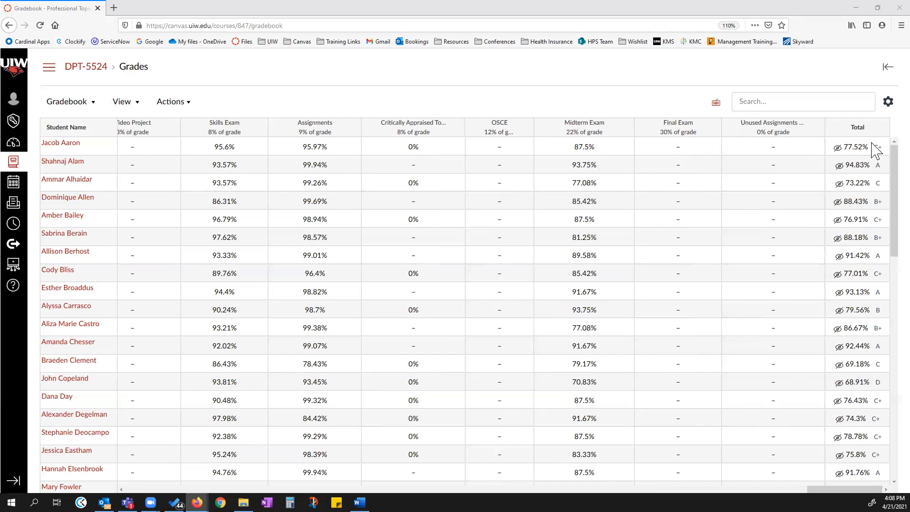
{"action": "left_click_drag", "start_coordinate": [844, 489], "coordinate": [822, 489]}
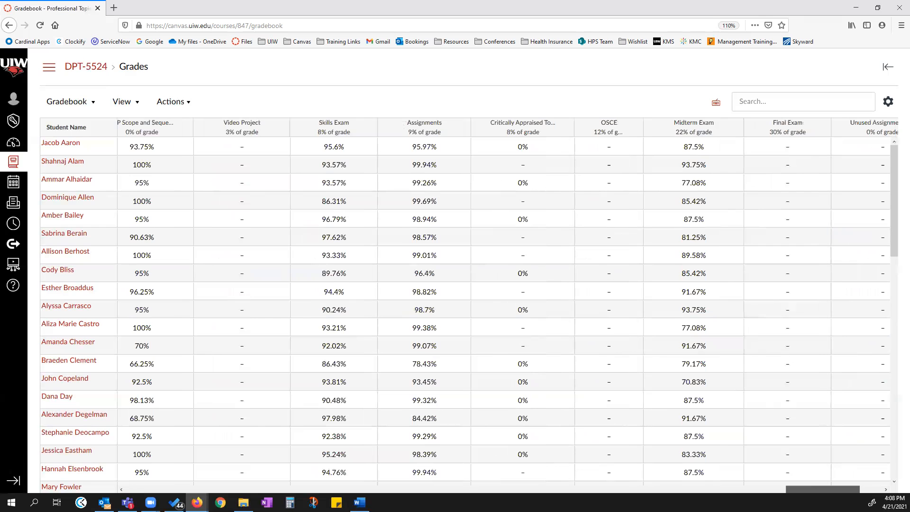
{"action": "left_click_drag", "start_coordinate": [823, 489], "coordinate": [693, 489]}
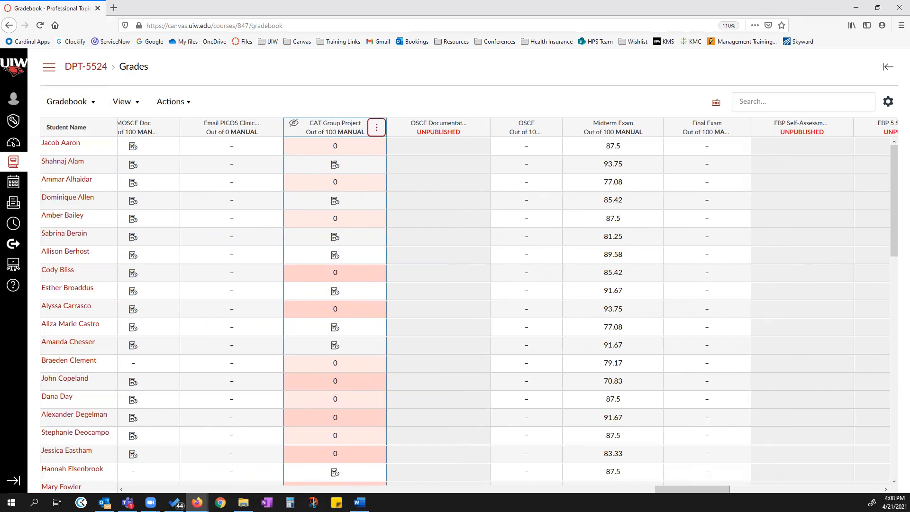
{"action": "left_click_drag", "start_coordinate": [692, 489], "coordinate": [844, 489]}
{"action": "scroll", "coordinate": [843, 360], "scroll_direction": "down", "scroll_amount": 12}
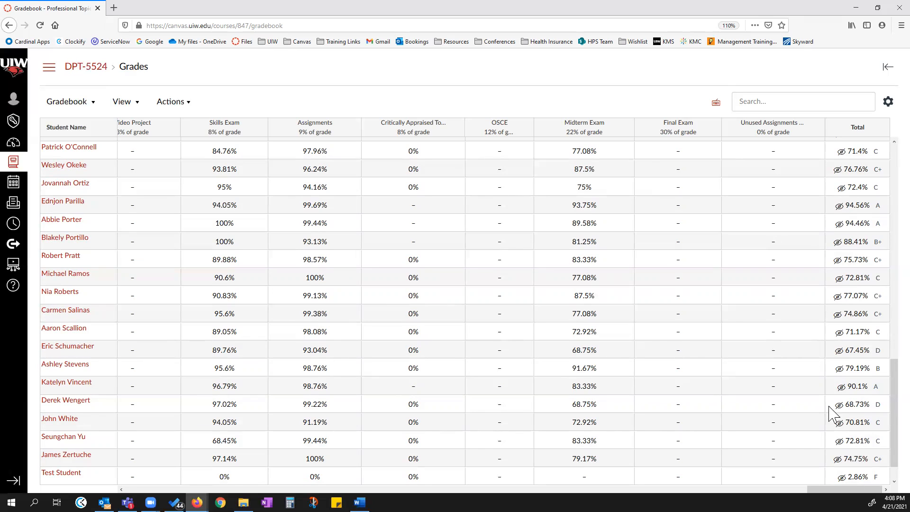
Open the course Home page in a new browser tab and switch to it.
{"action": "right_click", "coordinate": [50, 68]}
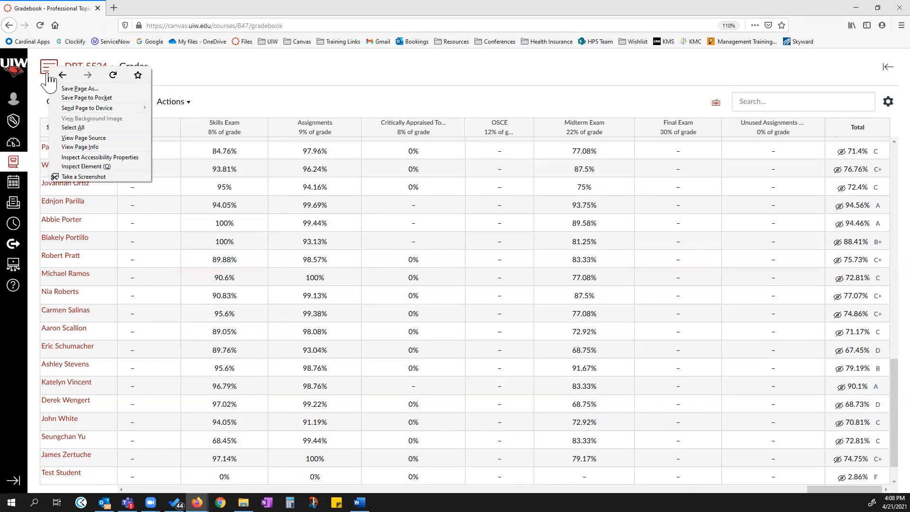
{"action": "left_click", "coordinate": [50, 69]}
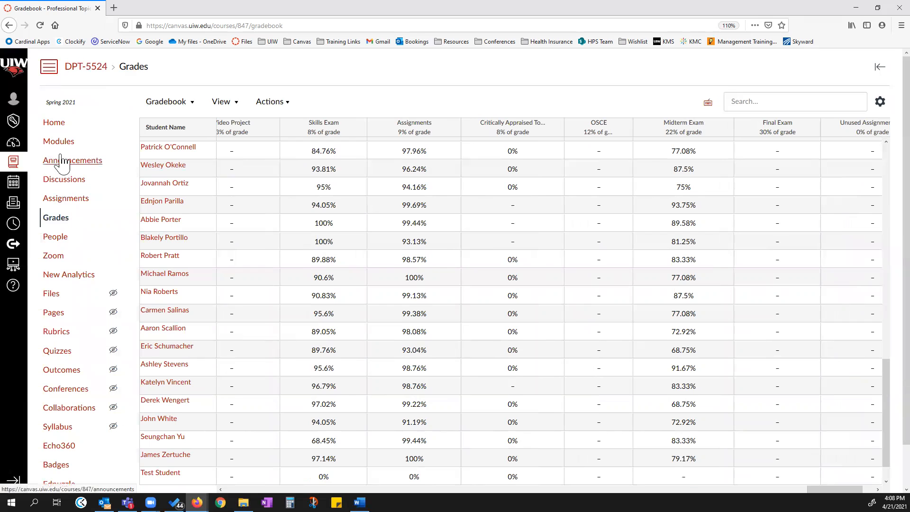
{"action": "right_click", "coordinate": [56, 125]}
{"action": "left_click", "coordinate": [74, 131]}
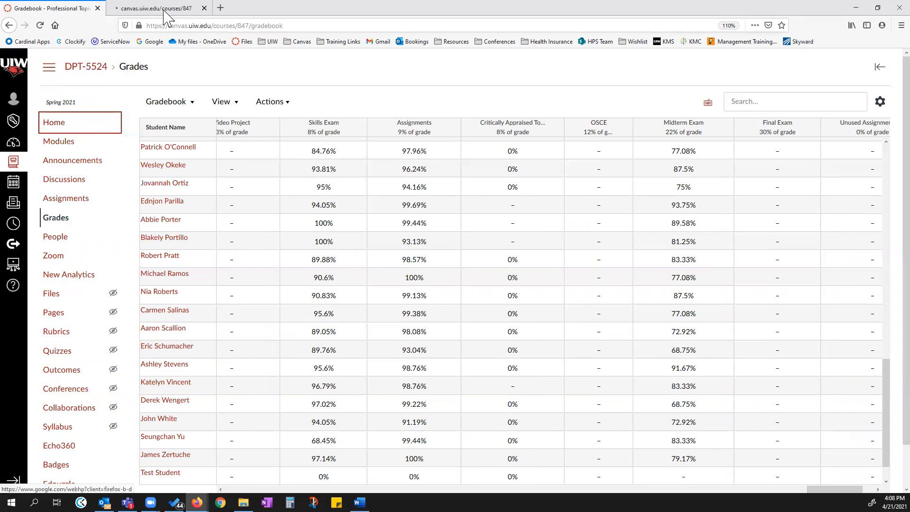
{"action": "left_click", "coordinate": [172, 8]}
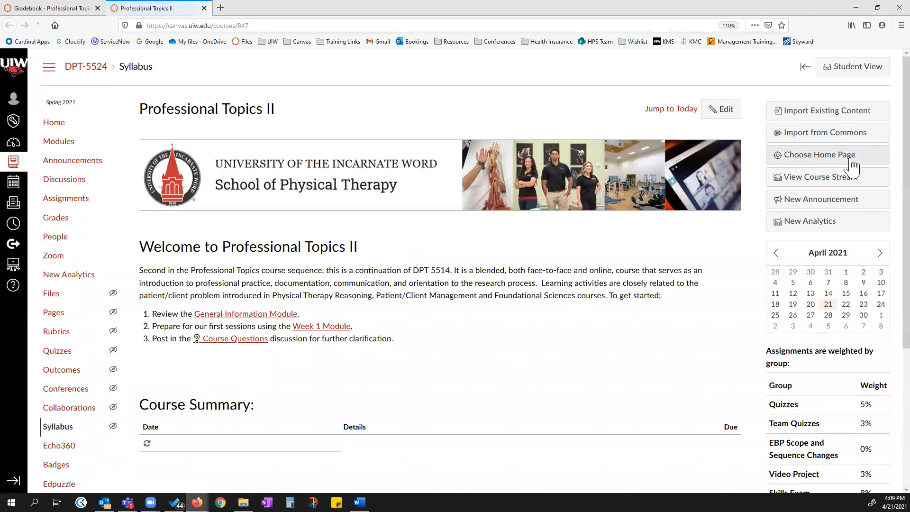
Examine the Course Summary and the assignment group weights on the course Home page.
{"action": "scroll", "coordinate": [876, 299], "scroll_direction": "down", "scroll_amount": 3}
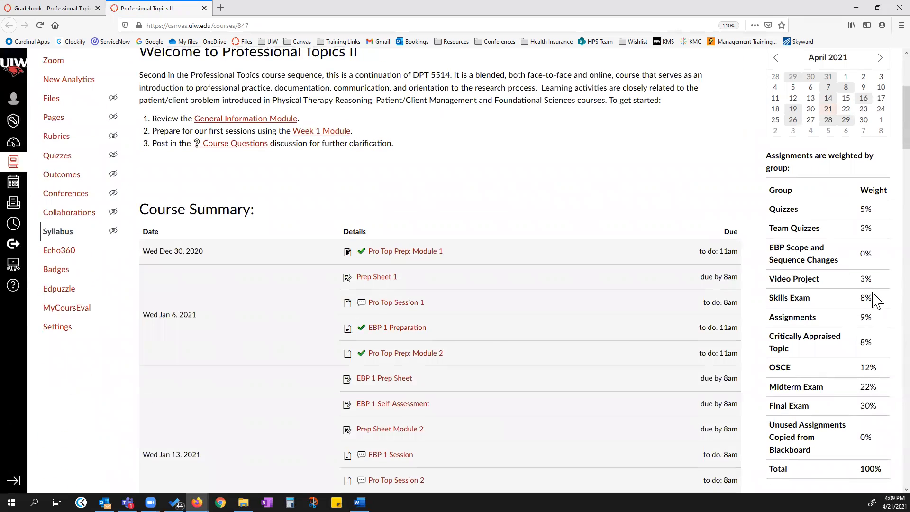
{"action": "scroll", "coordinate": [830, 314], "scroll_direction": "down", "scroll_amount": 5}
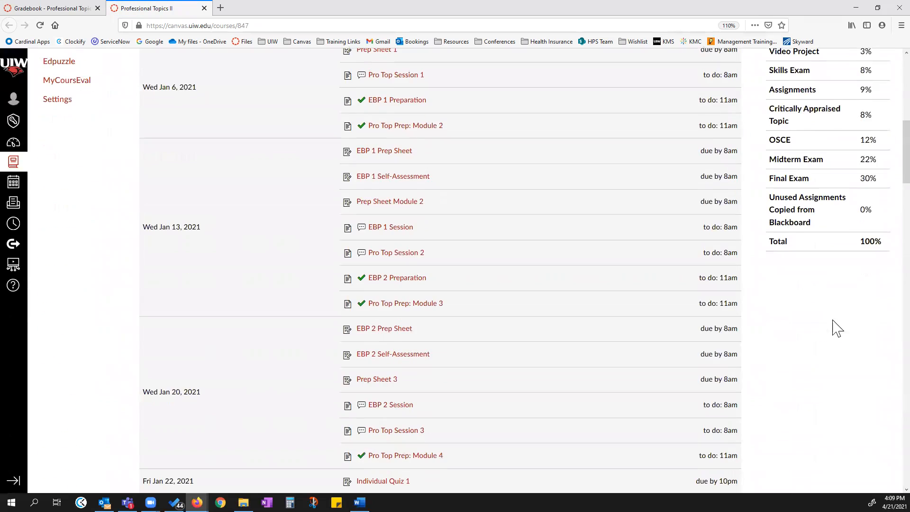
{"action": "scroll", "coordinate": [834, 325], "scroll_direction": "up", "scroll_amount": 7}
{"action": "scroll", "coordinate": [808, 208], "scroll_direction": "up", "scroll_amount": 3}
Enter Student View and open the test student's Grades page.
{"action": "left_click", "coordinate": [848, 65]}
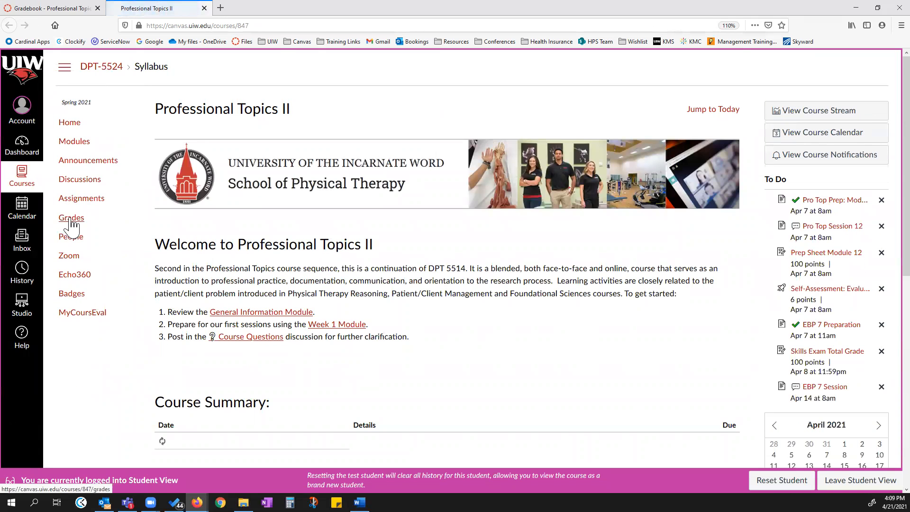
{"action": "left_click", "coordinate": [72, 219]}
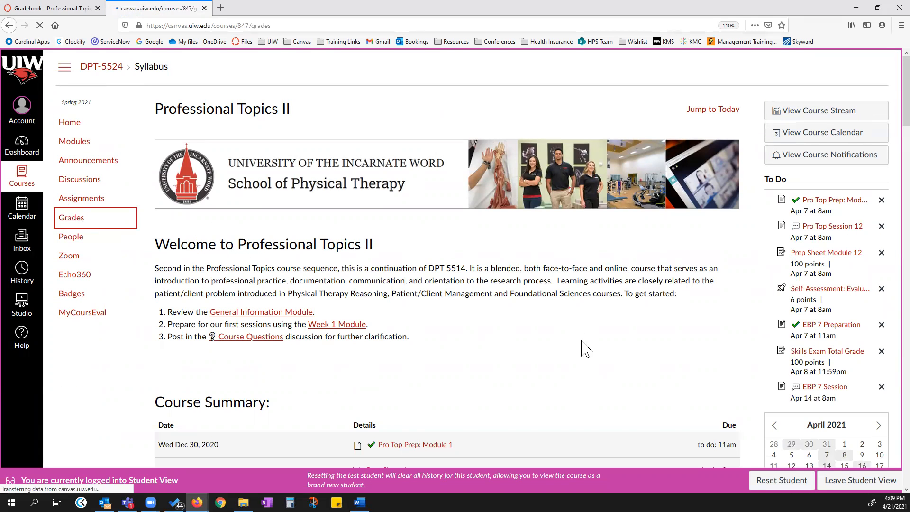
Scroll the test student's Grades page to the group totals and compare them with the Test Student row's Total in the Gradebook.
{"action": "scroll", "coordinate": [367, 303], "scroll_direction": "down", "scroll_amount": 6}
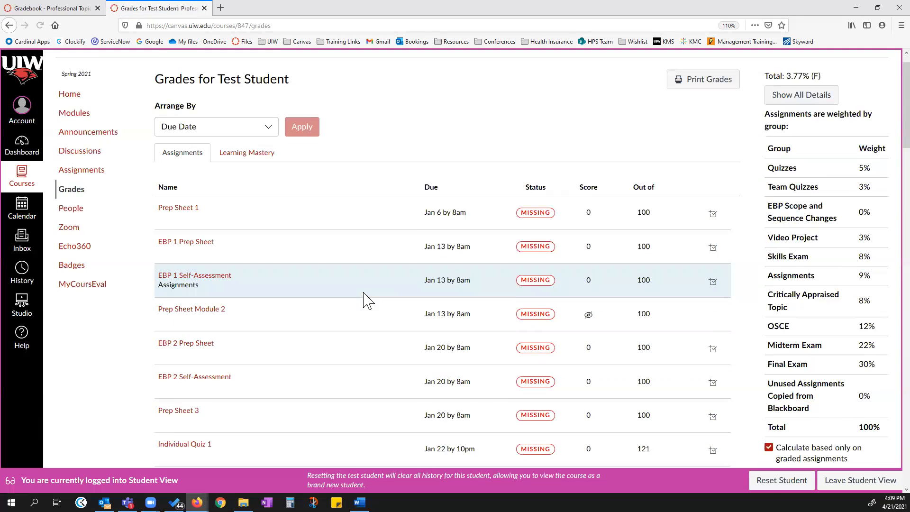
{"action": "scroll", "coordinate": [386, 337], "scroll_direction": "down", "scroll_amount": 20}
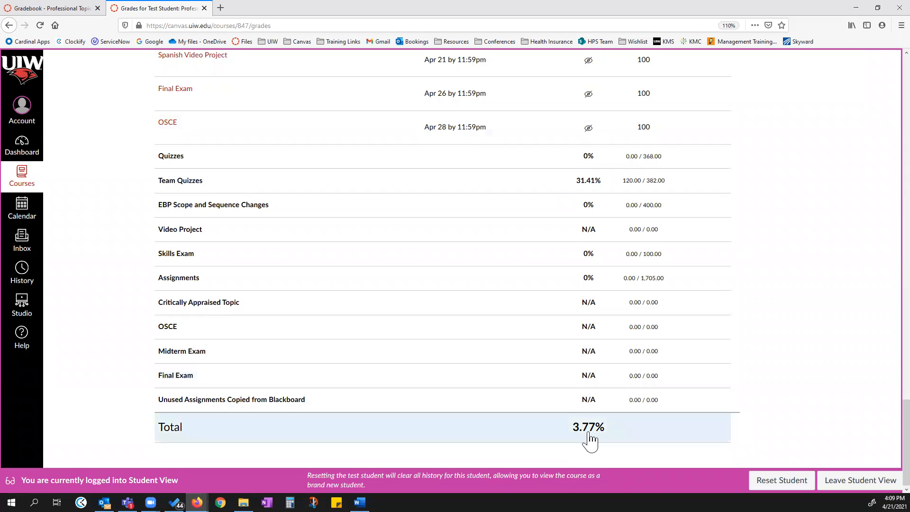
{"action": "left_click", "coordinate": [51, 12]}
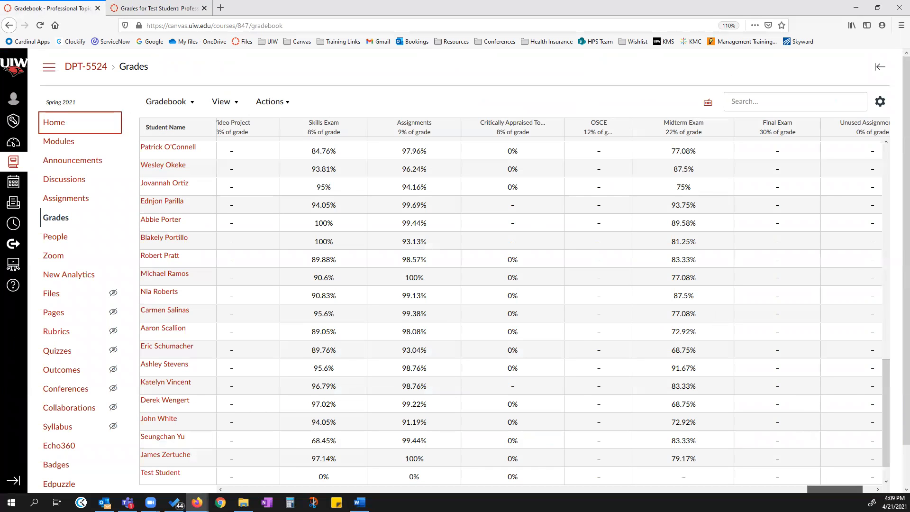
{"action": "left_click_drag", "start_coordinate": [834, 489], "coordinate": [845, 489]}
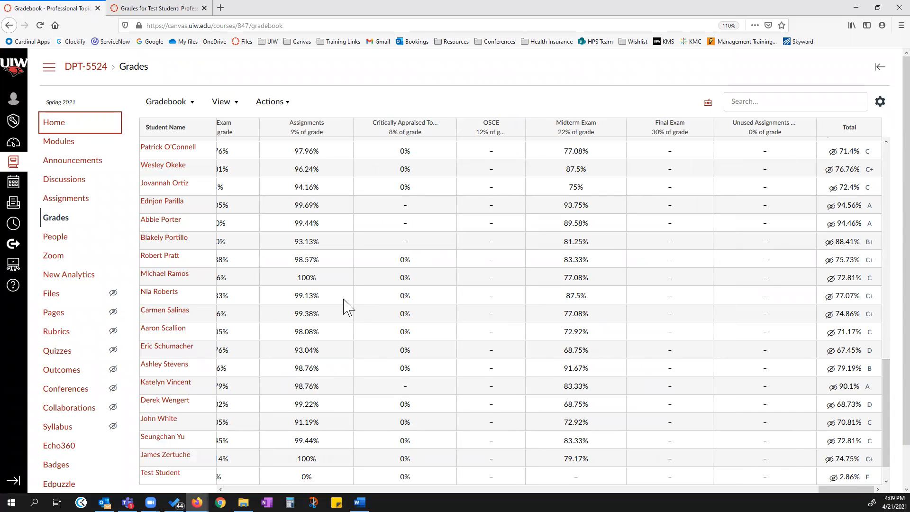
{"action": "left_click", "coordinate": [143, 9]}
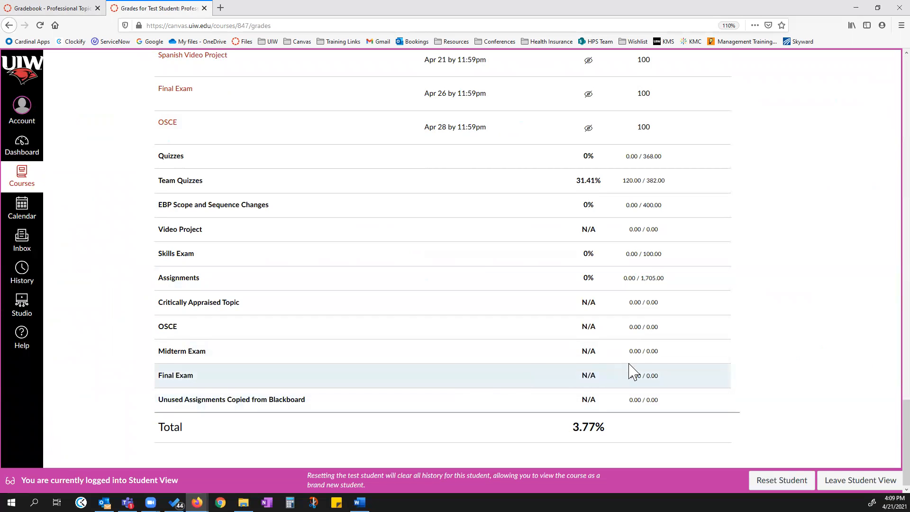
Scroll back up the student Grades page and compare its overall total with the Gradebook total, switching between the tabs.
{"action": "scroll", "coordinate": [781, 349], "scroll_direction": "up", "scroll_amount": 4}
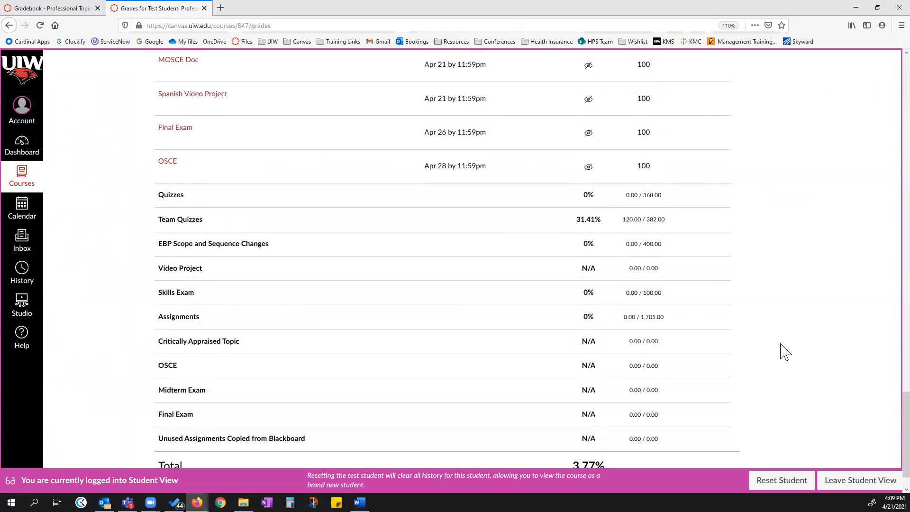
{"action": "scroll", "coordinate": [784, 351], "scroll_direction": "up", "scroll_amount": 12}
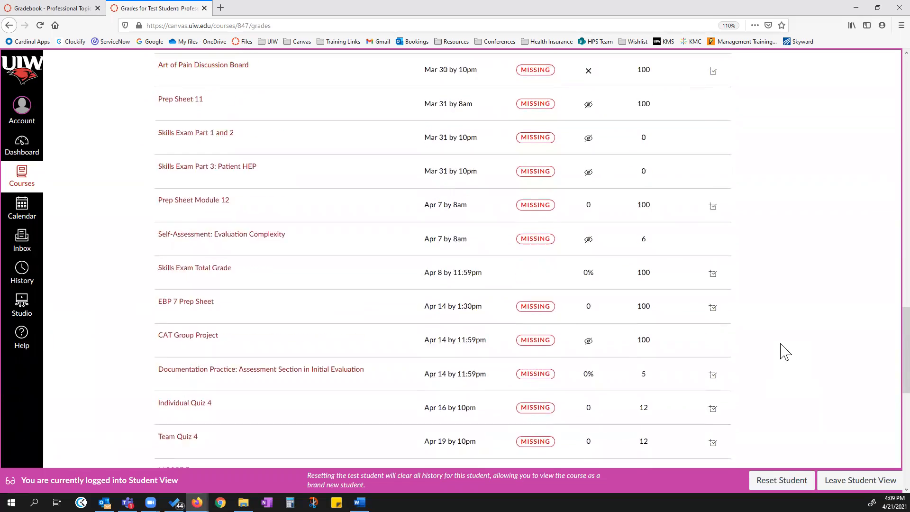
{"action": "scroll", "coordinate": [784, 351], "scroll_direction": "up", "scroll_amount": 14}
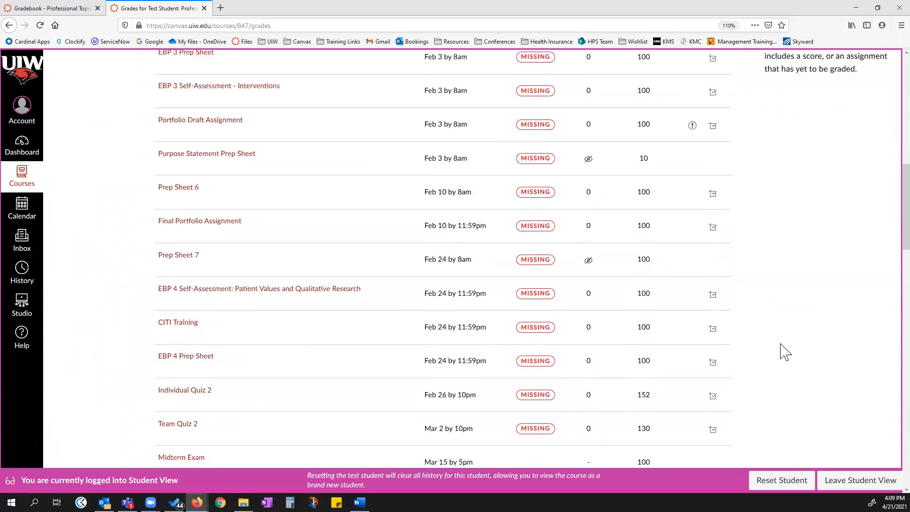
{"action": "scroll", "coordinate": [784, 351], "scroll_direction": "up", "scroll_amount": 11}
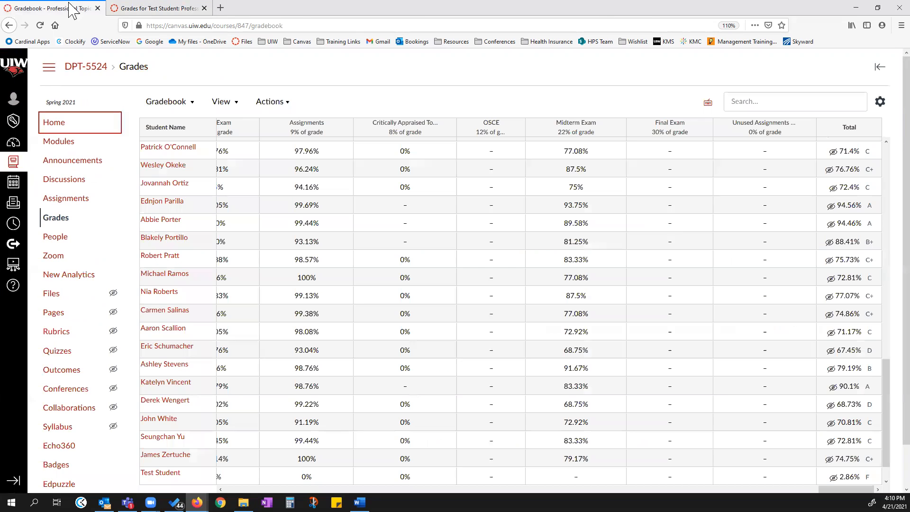
{"action": "left_click", "coordinate": [64, 8]}
{"action": "left_click", "coordinate": [168, 8]}
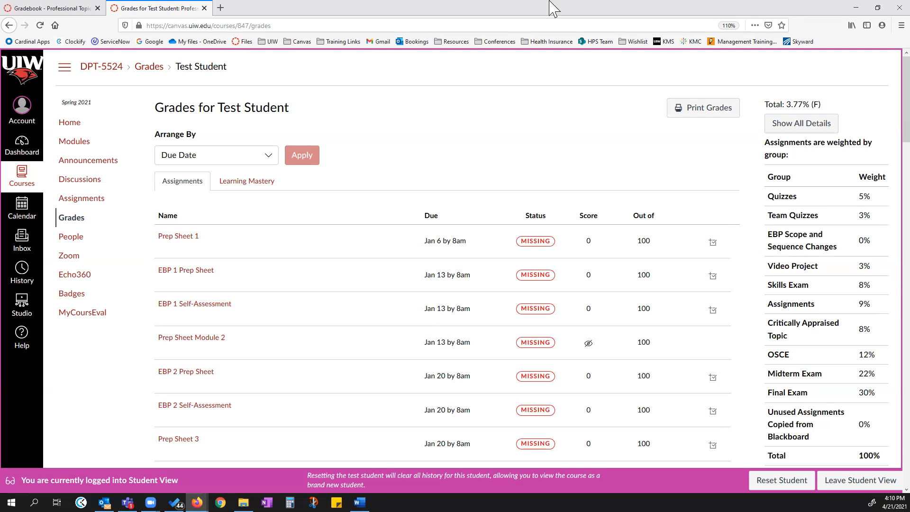
{"action": "left_click", "coordinate": [58, 10]}
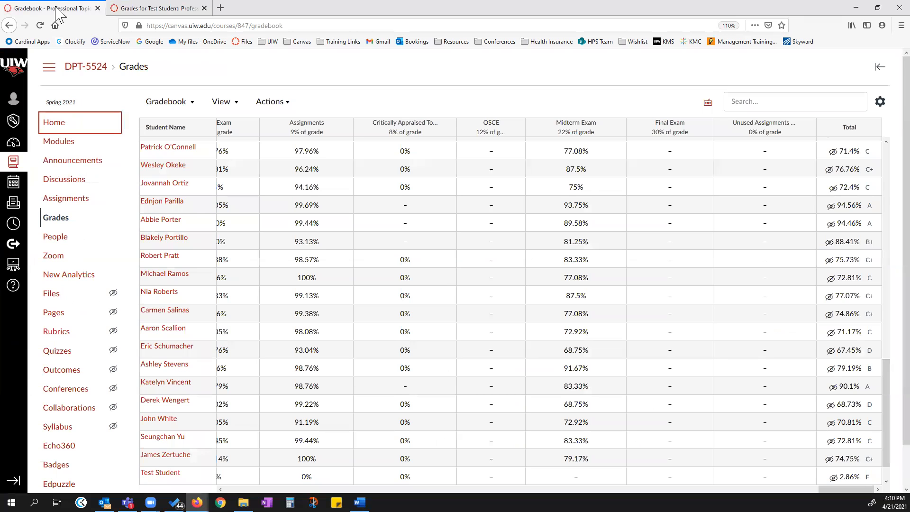
{"action": "left_click", "coordinate": [139, 9]}
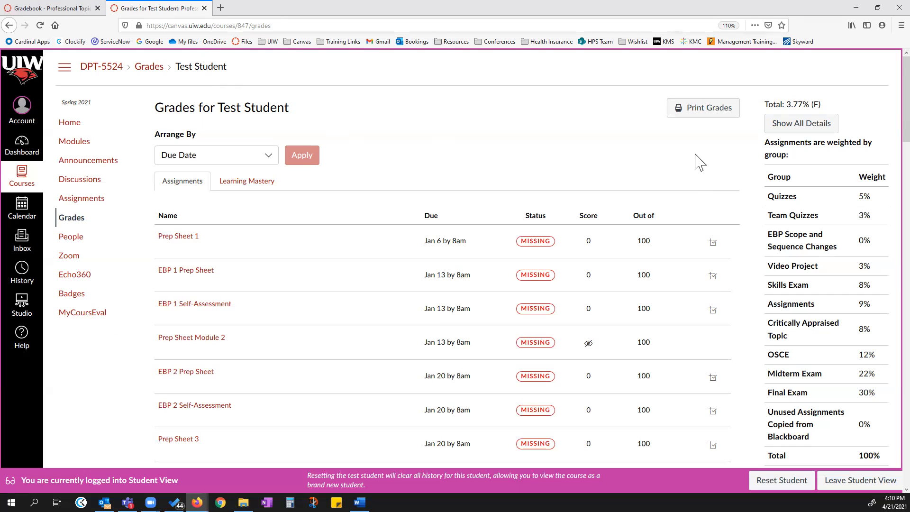